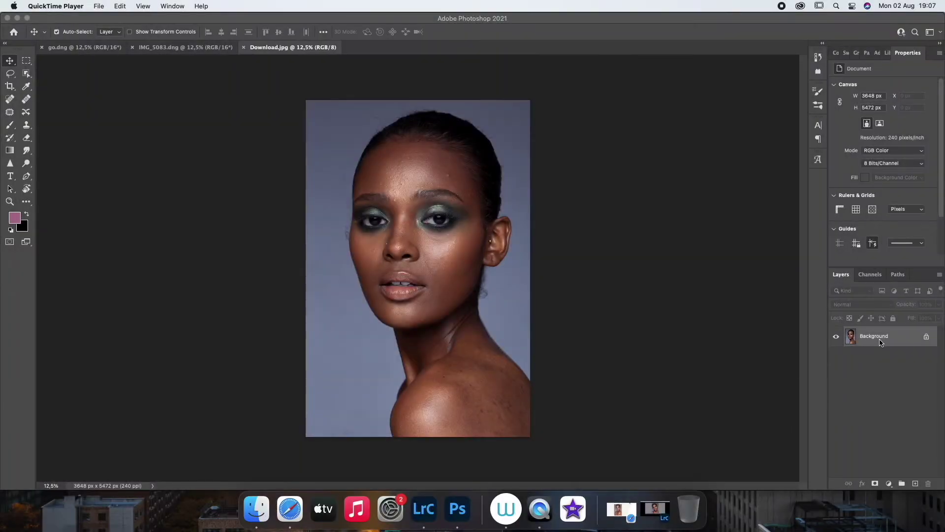
# Duplicate the Background onto Layer 1, zoom into the face, and ready a size-26 Spot Healing Brush
pyautogui.press('super+alt+j')
pyautogui.press('Return')
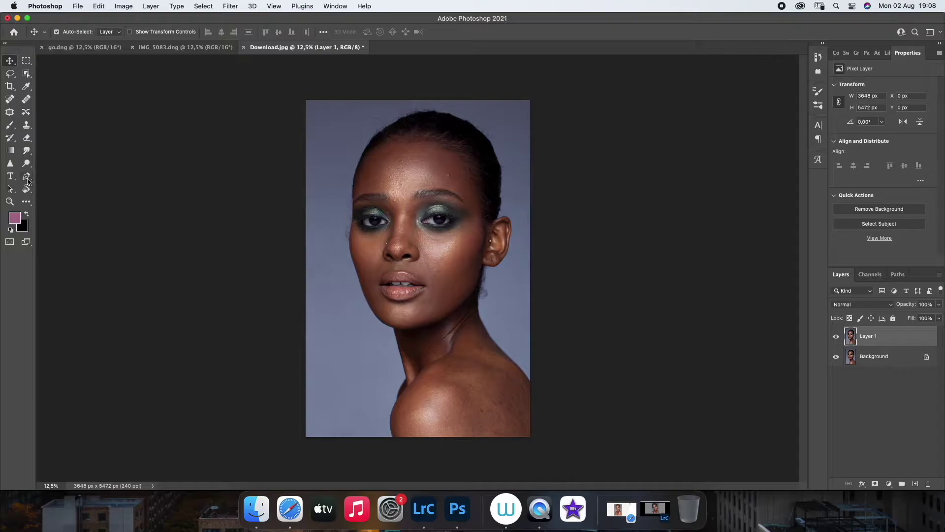
pyautogui.click(9, 201)
pyautogui.moveTo(449, 157); pyautogui.dragTo(445, 163)
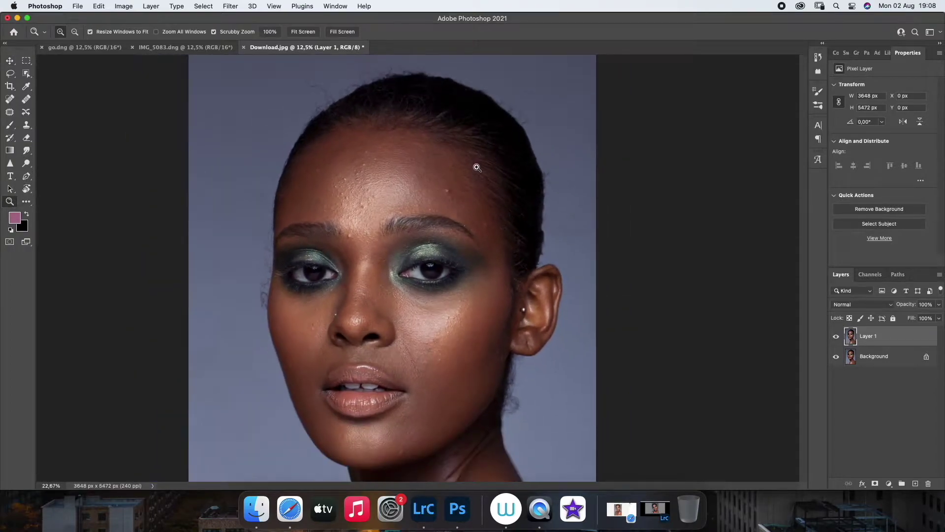
pyautogui.click(10, 100)
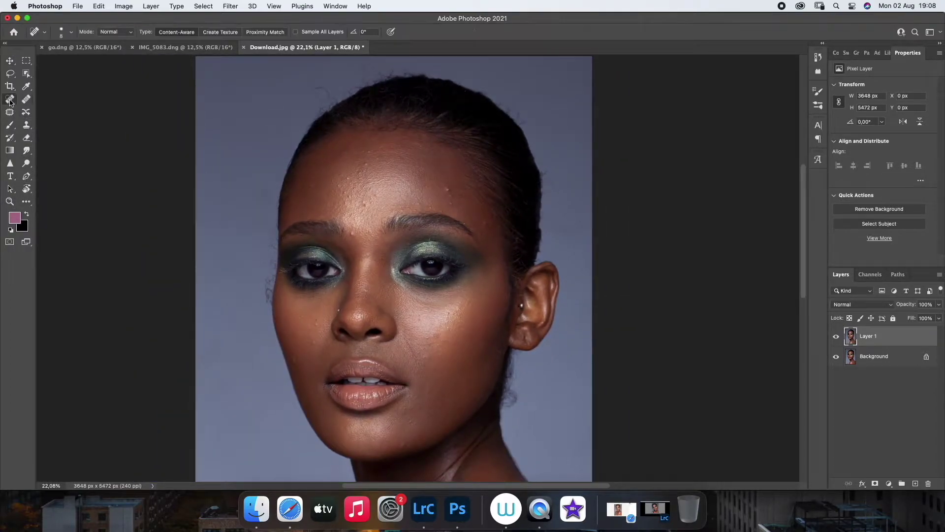
pyautogui.press(']')
pyautogui.press(']')
pyautogui.press(']')
# Heal the stray hairs along the right side of the head down to above the ear
pyautogui.click(10, 201)
pyautogui.moveTo(527, 120); pyautogui.dragTo(497, 155)
pyautogui.press('j')
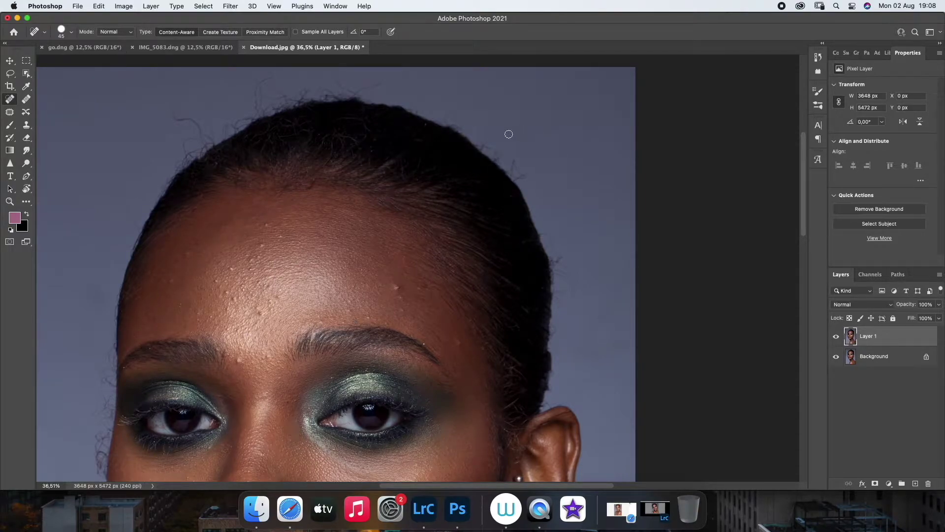
pyautogui.moveTo(510, 157)
pyautogui.mouseDown()
pyautogui.moveTo(516, 179)
pyautogui.moveTo(480, 147)
pyautogui.moveTo(500, 165)
pyautogui.mouseUp()
pyautogui.moveTo(552, 228); pyautogui.dragTo(559, 258)
pyautogui.moveTo(558, 258)
pyautogui.mouseDown()
pyautogui.moveTo(573, 280)
pyautogui.moveTo(553, 255)
pyautogui.moveTo(554, 289)
pyautogui.moveTo(564, 291)
pyautogui.moveTo(554, 272)
pyautogui.mouseUp()
pyautogui.moveTo(554, 321); pyautogui.dragTo(553, 340)
pyautogui.moveTo(580, 397)
pyautogui.mouseDown()
pyautogui.moveTo(547, 404)
pyautogui.moveTo(556, 403)
pyautogui.mouseUp()
# Heal the flyaways across the top of the head and the left hairline with an 80-px brush
pyautogui.moveTo(478, 136); pyautogui.dragTo(409, 105)
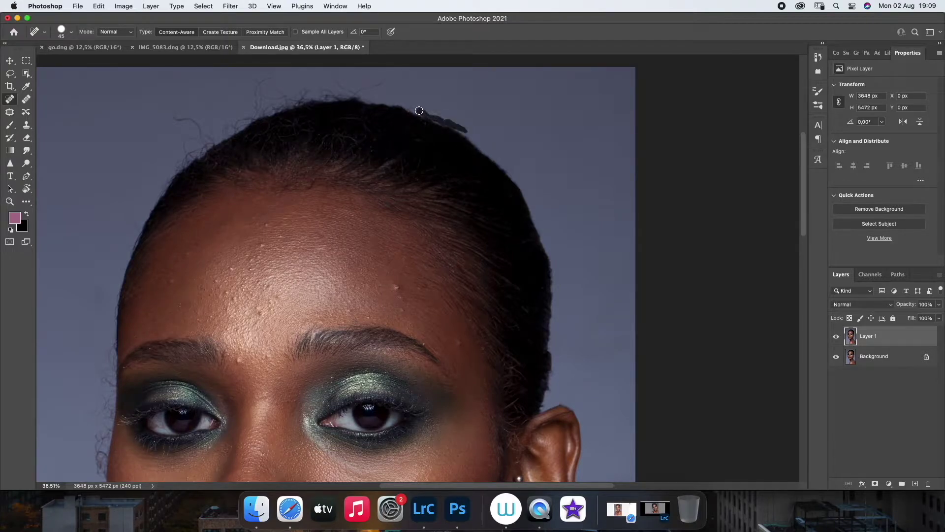
pyautogui.moveTo(383, 81); pyautogui.dragTo(309, 91)
pyautogui.press(']')
pyautogui.press(']')
pyautogui.press(']')
pyautogui.moveTo(253, 84)
pyautogui.mouseDown()
pyautogui.moveTo(288, 101)
pyautogui.moveTo(335, 95)
pyautogui.moveTo(295, 99)
pyautogui.mouseUp()
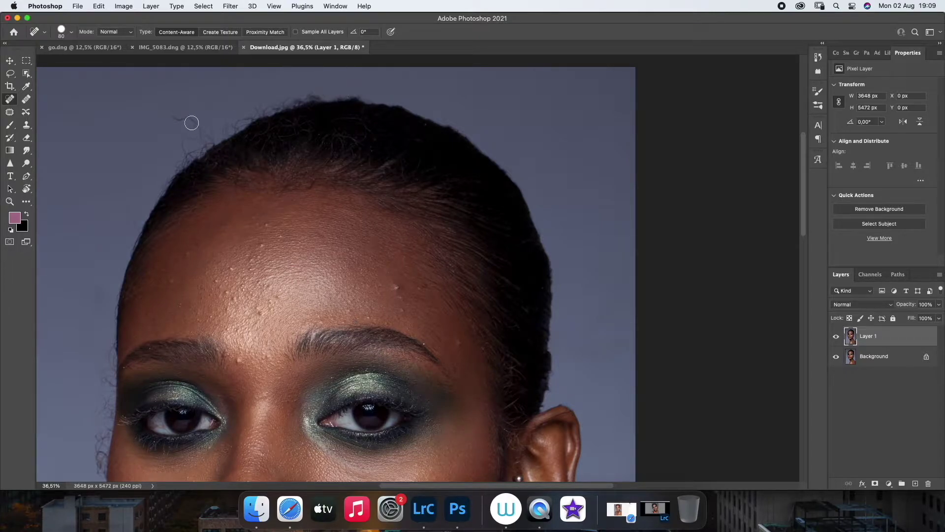
pyautogui.moveTo(173, 109)
pyautogui.mouseDown()
pyautogui.moveTo(202, 139)
pyautogui.moveTo(186, 138)
pyautogui.moveTo(211, 120)
pyautogui.mouseUp()
pyautogui.moveTo(126, 214); pyautogui.dragTo(127, 249)
pyautogui.scroll(-5, 217, 212)
pyautogui.hscroll(-5, 217, 211)
pyautogui.moveTo(201, 262)
pyautogui.mouseDown()
pyautogui.moveTo(215, 256)
pyautogui.moveTo(211, 325)
pyautogui.mouseUp()
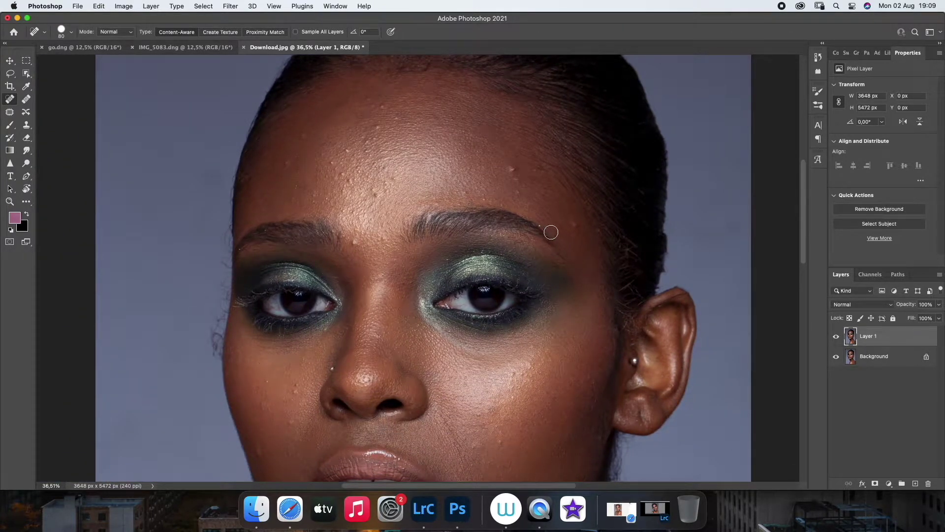
pyautogui.scroll(5, 548, 228)
pyautogui.hscroll(2, 548, 228)
# Heal the dark hair strands on the earlobe and the ear's top edge with a 30-px brush
pyautogui.press('[')
pyautogui.press('[')
pyautogui.press('[')
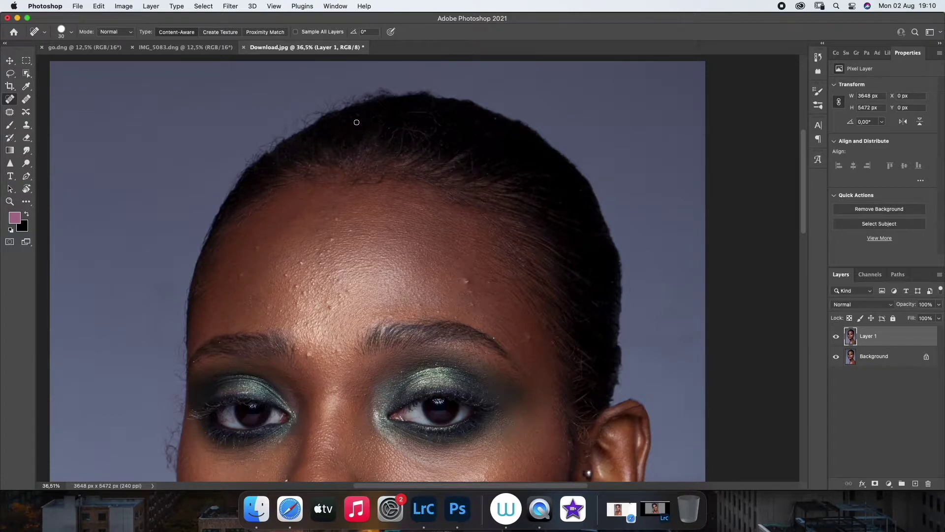
pyautogui.press(']')
pyautogui.press('[')
pyautogui.press('[')
pyautogui.moveTo(599, 454); pyautogui.dragTo(603, 470)
pyautogui.moveTo(603, 427); pyautogui.dragTo(610, 440)
pyautogui.press(']')
pyautogui.moveTo(638, 408); pyautogui.dragTo(632, 401)
pyautogui.press(']')
pyautogui.press('b')
pyautogui.scroll(-5, 513, 376)
pyautogui.scroll(4, 485, 217)
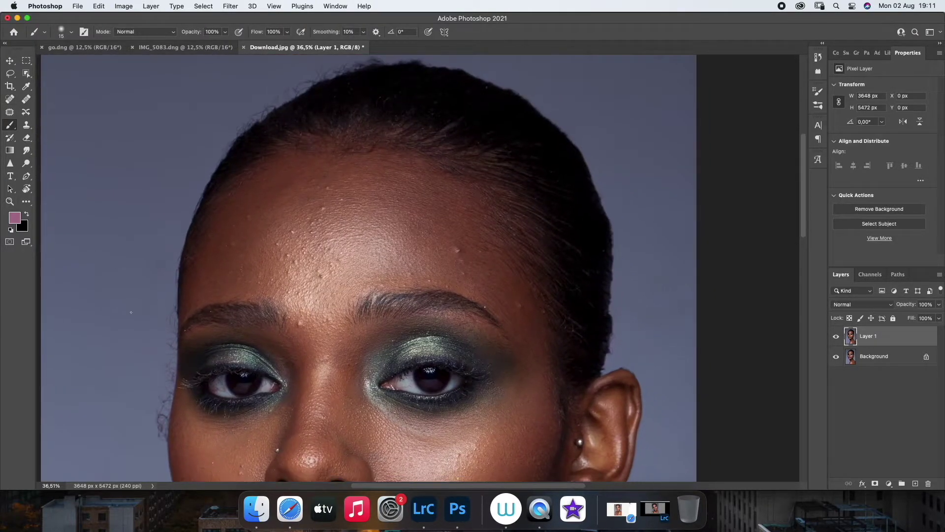
pyautogui.click(10, 204)
# Stamp the visible retouch into Layer 2 and make High Frequency and Low Frequency copies
pyautogui.moveTo(354, 305); pyautogui.dragTo(329, 298)
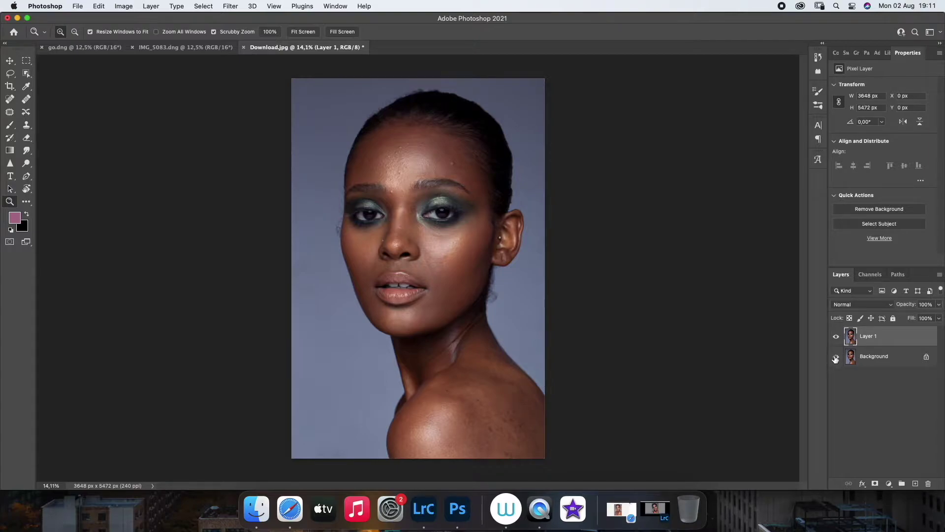
pyautogui.press('super+alt+shift+e')
pyautogui.press('super+alt+j')
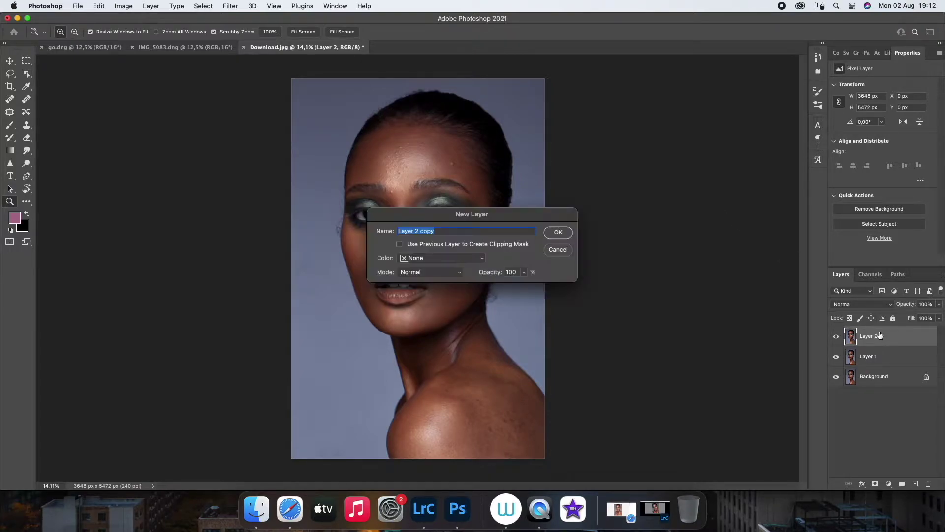
pyautogui.press('Return')
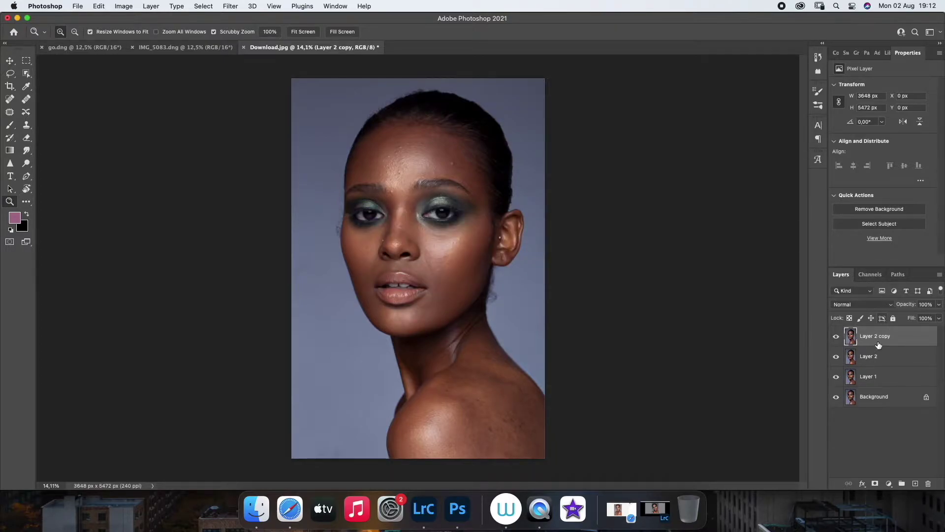
pyautogui.press('super+alt+j')
pyautogui.press('BackSpace')
pyautogui.write('High Frequency')
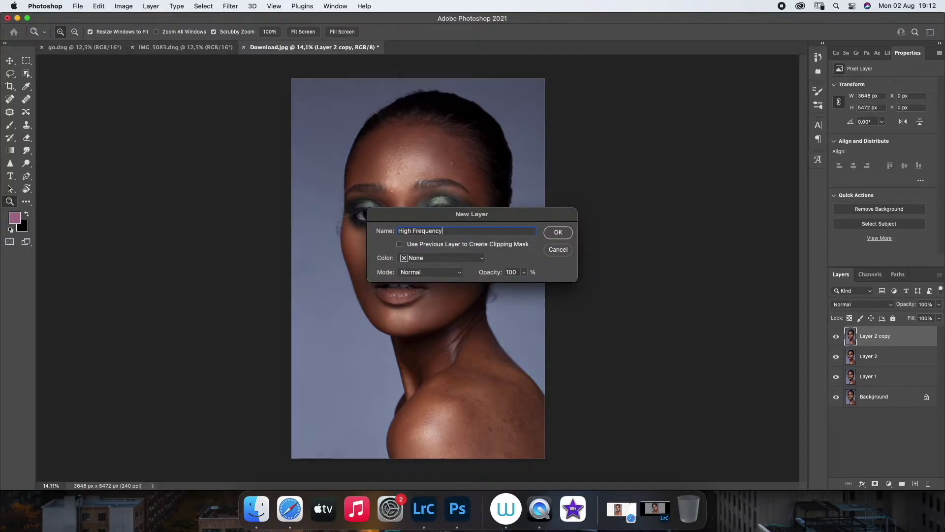
pyautogui.press('Return')
pyautogui.click(886, 357)
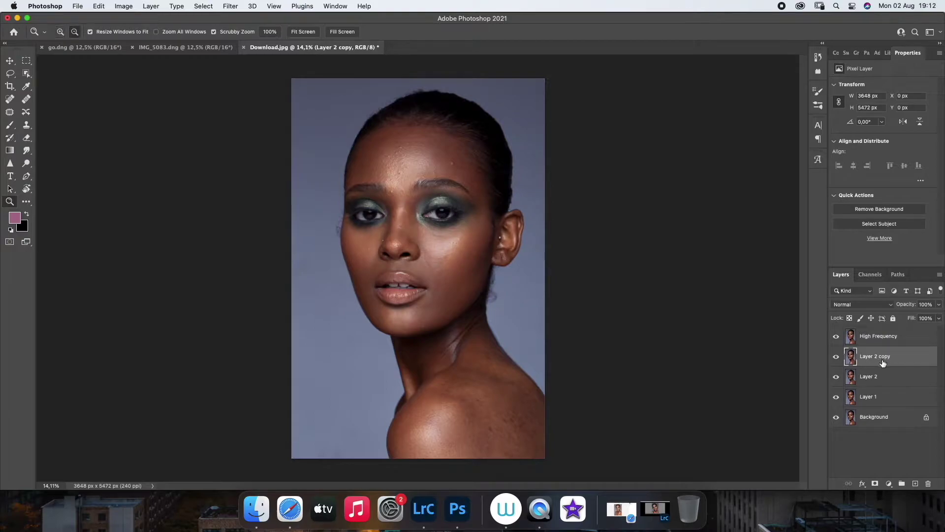
pyautogui.press('super+alt+j')
pyautogui.write('Lo')
pyautogui.write('cy')
pyautogui.press('Return')
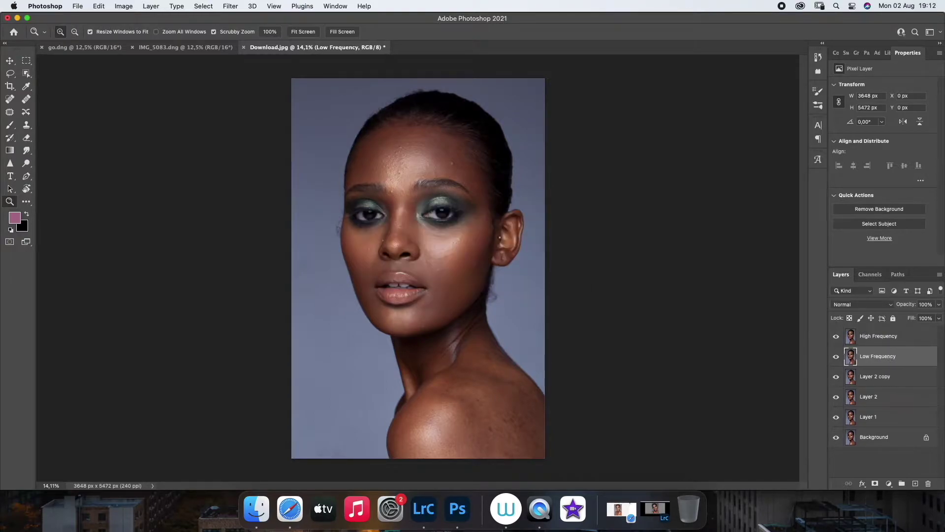
# Blur the Low Frequency layer with Gaussian Blur while High Frequency is hidden
pyautogui.click(836, 336)
pyautogui.click(230, 6)
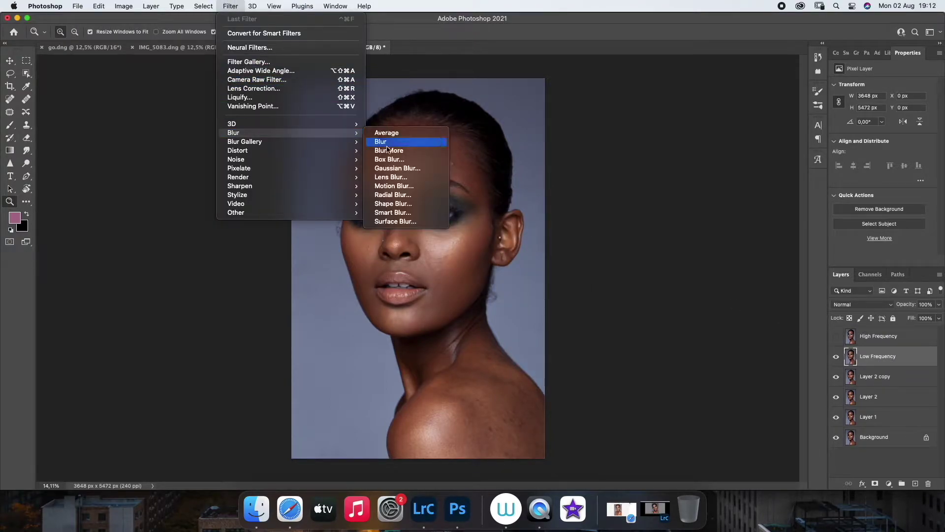
pyautogui.click(394, 173)
pyautogui.click(195, 245)
pyautogui.click(196, 245)
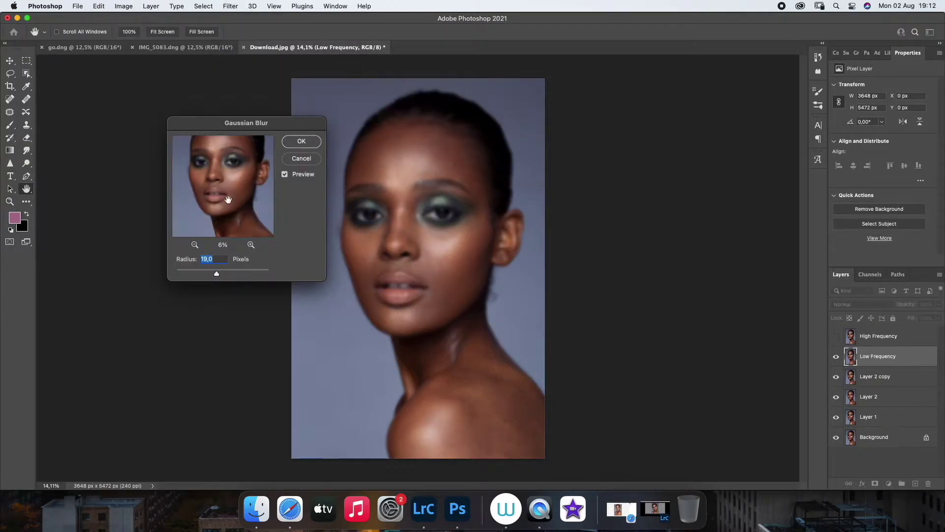
pyautogui.click(301, 141)
# Apply Image on High Frequency from Low Frequency with Subtract (scale 2, offset 128), then Linear Light
pyautogui.click(881, 342)
pyautogui.click(836, 336)
pyautogui.click(124, 6)
pyautogui.click(143, 143)
pyautogui.click(509, 182)
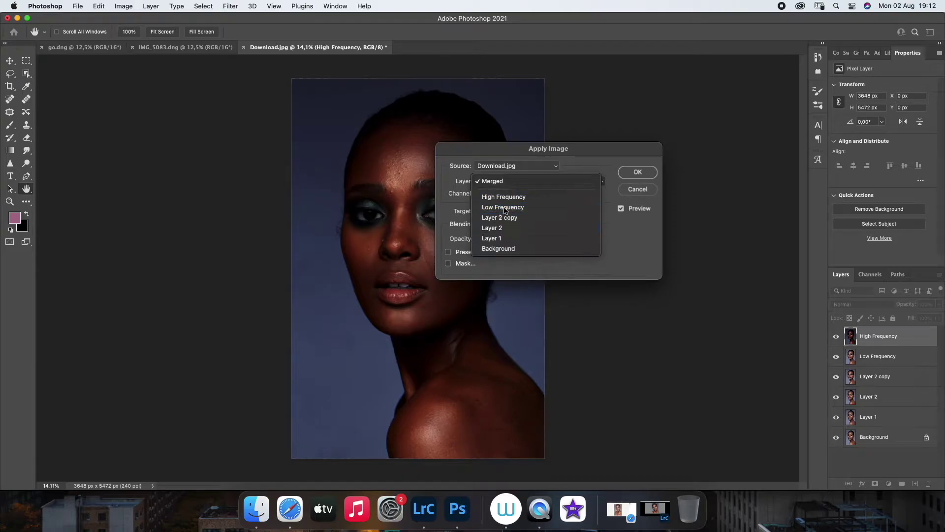
pyautogui.click(503, 207)
pyautogui.click(512, 224)
pyautogui.click(500, 416)
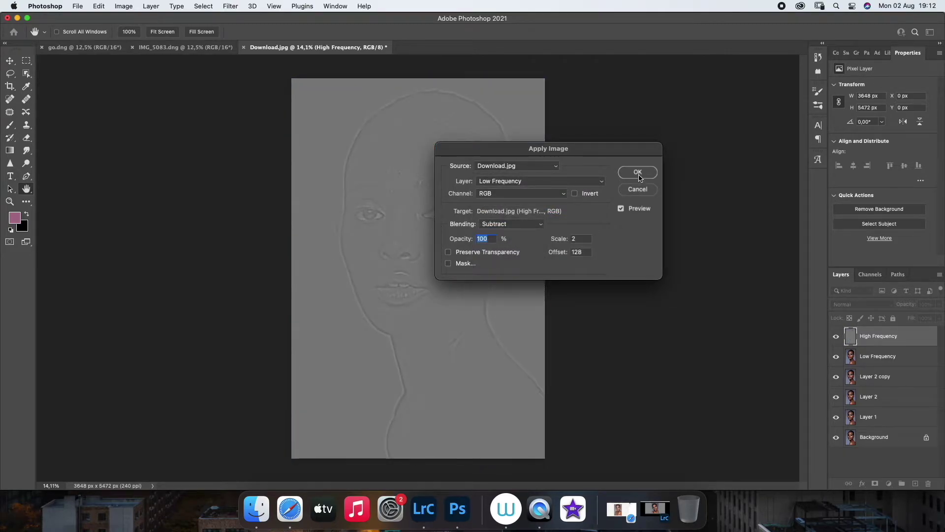
pyautogui.click(638, 171)
pyautogui.click(861, 304)
pyautogui.click(853, 470)
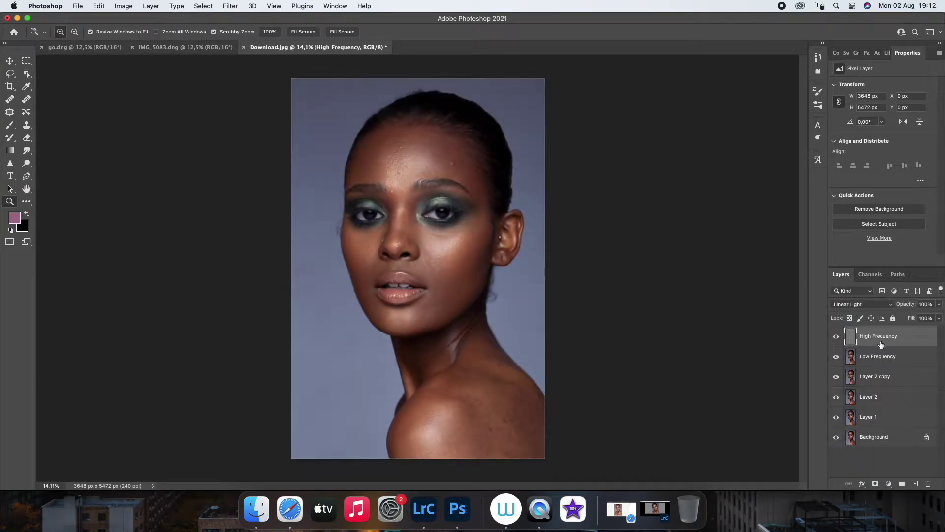
# Duplicate High Frequency and group the three frequency layers as 'Basic FS'
pyautogui.hotkey('ctrl', 'j')
pyautogui.keyDown('shift'); pyautogui.click(900, 362); pyautogui.keyUp('shift')
pyautogui.keyDown('shift'); pyautogui.click(898, 378); pyautogui.keyUp('shift')
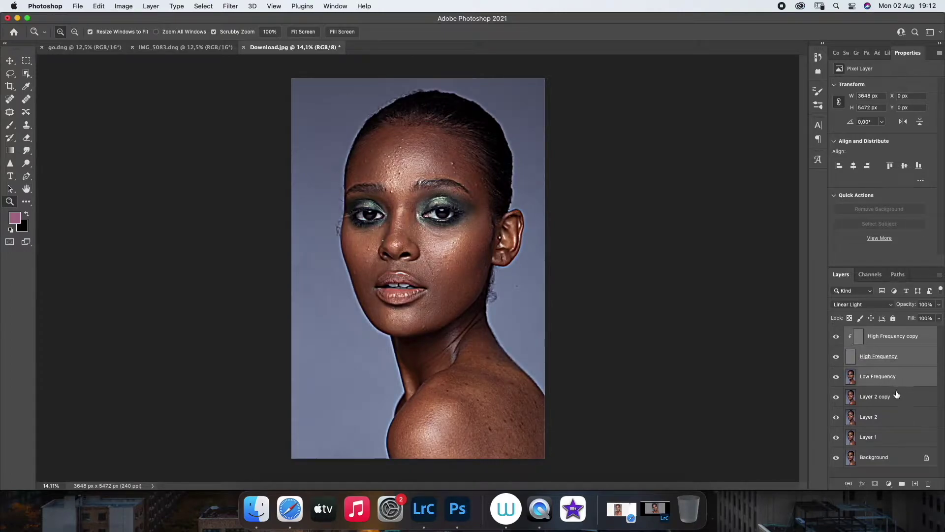
pyautogui.hotkey('ctrl', 'g')
pyautogui.doubleClick(865, 333)
pyautogui.write('Basic FS')
pyautogui.press('Return')
pyautogui.click(847, 332)
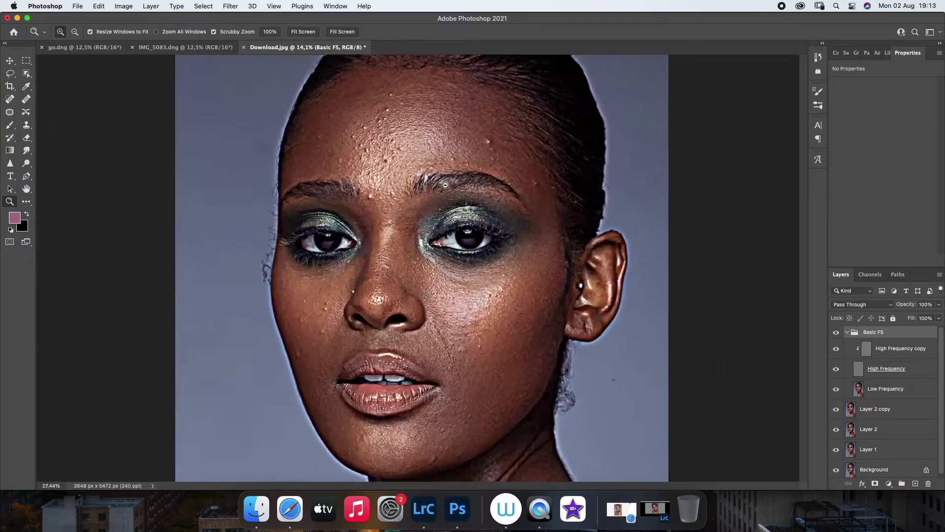
# Zoom into the face and set the Clone Stamp to 100% flow, sampling the current layer
pyautogui.moveTo(457, 197); pyautogui.dragTo(497, 198)
pyautogui.press('s')
pyautogui.moveTo(284, 32); pyautogui.dragTo(295, 47)
pyautogui.click(420, 31)
pyautogui.click(418, 20)
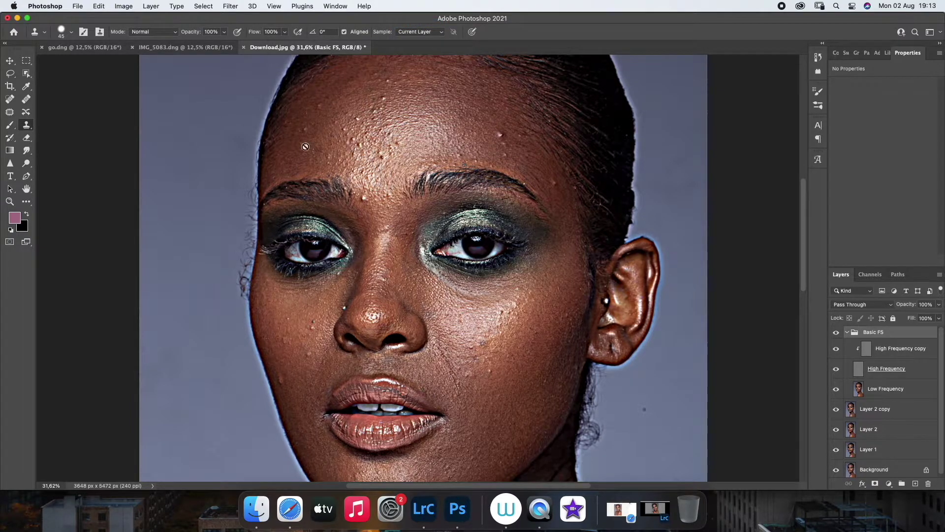
# On the High Frequency copy, clone clean texture over forehead bumps with a 30-px brush
pyautogui.click(895, 350)
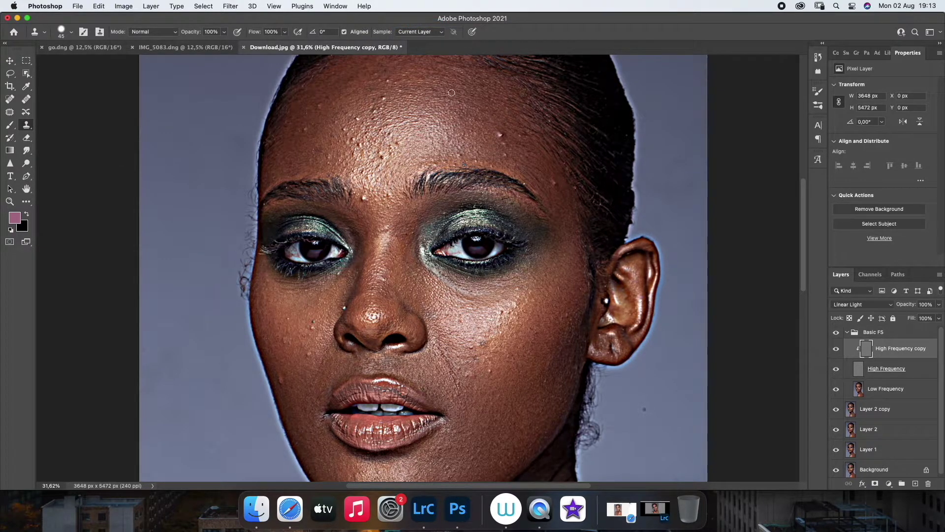
pyautogui.press('[')
pyautogui.click(401, 89)
pyautogui.keyDown('alt'); pyautogui.click(317, 119); pyautogui.keyUp('alt')
pyautogui.keyDown('alt'); pyautogui.click(348, 115); pyautogui.keyUp('alt')
pyautogui.keyDown('alt'); pyautogui.click(364, 153); pyautogui.keyUp('alt')
pyautogui.moveTo(360, 137)
pyautogui.mouseDown()
pyautogui.moveTo(367, 121)
pyautogui.moveTo(380, 164)
pyautogui.moveTo(342, 162)
pyautogui.mouseUp()
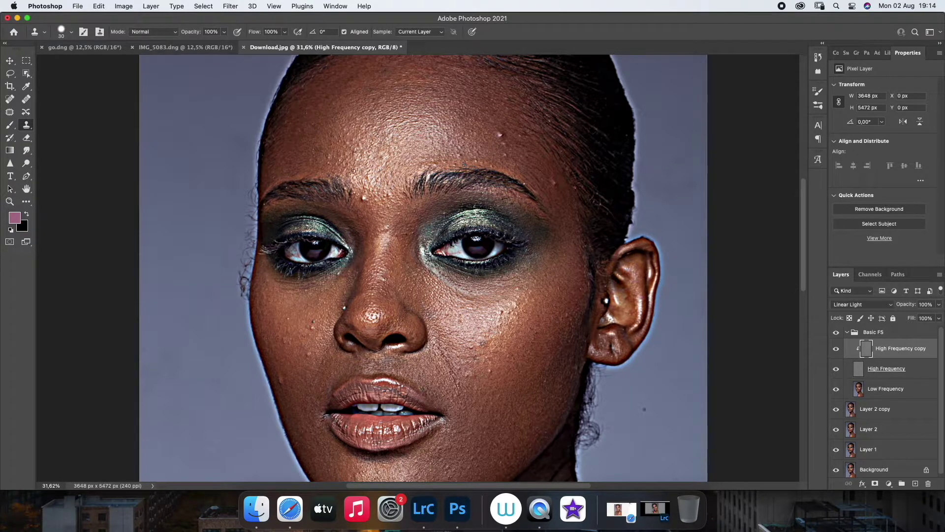
pyautogui.moveTo(329, 161); pyautogui.dragTo(339, 151)
pyautogui.moveTo(460, 145); pyautogui.dragTo(467, 134)
pyautogui.moveTo(490, 165); pyautogui.dragTo(497, 156)
pyautogui.moveTo(493, 121); pyautogui.dragTo(505, 137)
pyautogui.moveTo(390, 190); pyautogui.dragTo(385, 183)
pyautogui.moveTo(368, 162); pyautogui.dragTo(361, 145)
# Clone away the blemishes between the eyebrows and along the right brow and temple
pyautogui.keyDown('alt'); pyautogui.click(362, 184); pyautogui.keyUp('alt')
pyautogui.click(364, 197)
pyautogui.keyDown('alt'); pyautogui.click(382, 190); pyautogui.keyUp('alt')
pyautogui.click(393, 202)
pyautogui.keyDown('alt'); pyautogui.click(549, 176); pyautogui.keyUp('alt')
pyautogui.click(559, 186)
pyautogui.keyDown('alt'); pyautogui.click(519, 149); pyautogui.keyUp('alt')
pyautogui.moveTo(518, 162); pyautogui.dragTo(543, 175)
pyautogui.click(556, 187)
pyautogui.moveTo(565, 222); pyautogui.dragTo(547, 190)
pyautogui.moveTo(368, 189); pyautogui.dragTo(368, 181)
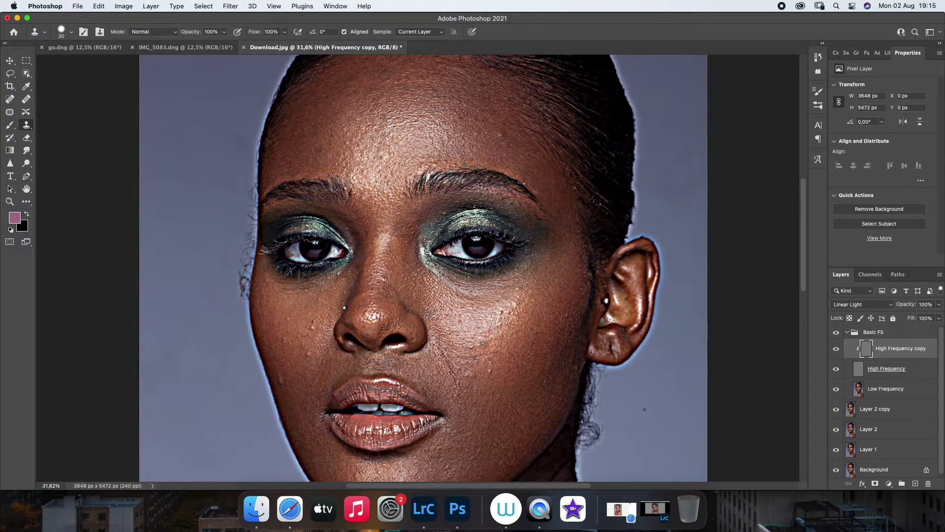
# Smooth remaining forehead texture and the area above the right brow
pyautogui.scroll(3, 371, 158)
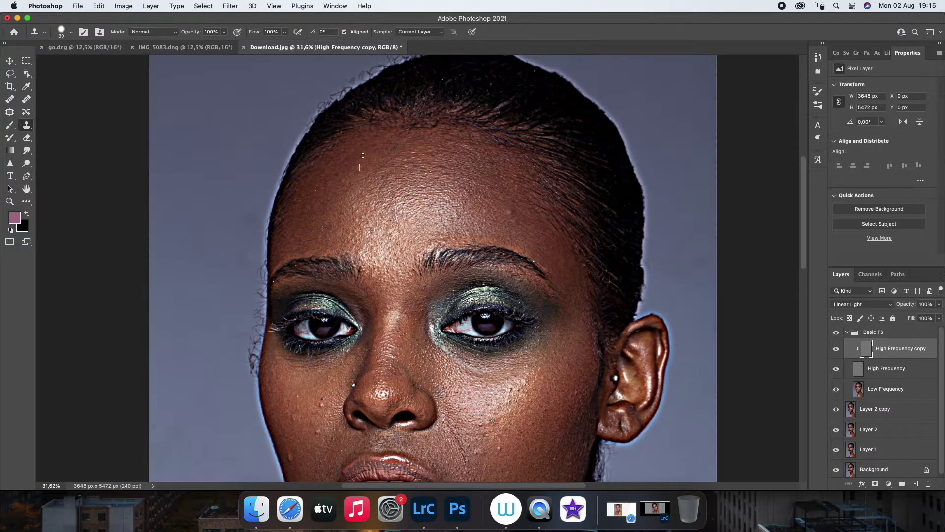
pyautogui.moveTo(371, 145); pyautogui.dragTo(384, 136)
pyautogui.moveTo(418, 167); pyautogui.dragTo(428, 171)
pyautogui.moveTo(473, 239); pyautogui.dragTo(522, 253)
pyautogui.moveTo(516, 241); pyautogui.dragTo(522, 236)
pyautogui.keyDown('alt'); pyautogui.click(521, 235); pyautogui.keyUp('alt')
pyautogui.moveTo(476, 242)
pyautogui.mouseDown()
pyautogui.moveTo(445, 238)
pyautogui.moveTo(442, 196)
pyautogui.mouseUp()
pyautogui.moveTo(390, 284); pyautogui.dragTo(347, 163)
# Fit the image on screen and compare, then set the High Frequency copy to Vivid Light
pyautogui.press('z')
pyautogui.rightClick(374, 238)
pyautogui.click(394, 242)
pyautogui.click(850, 304)
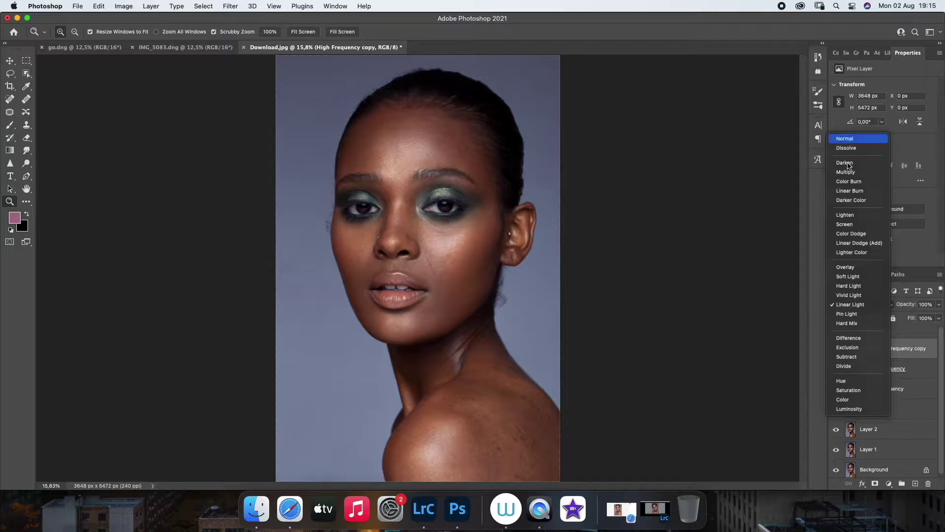
pyautogui.click(849, 140)
pyautogui.click(836, 349)
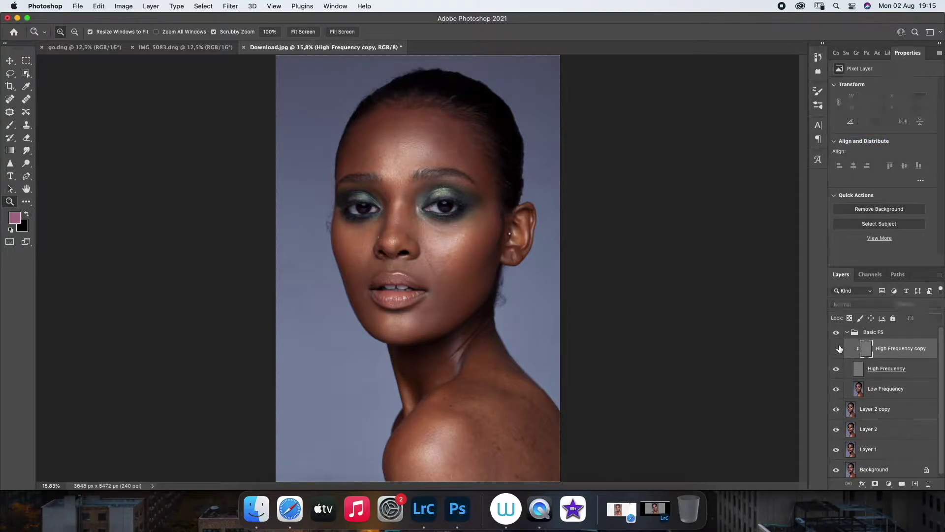
pyautogui.click(850, 304)
pyautogui.click(849, 461)
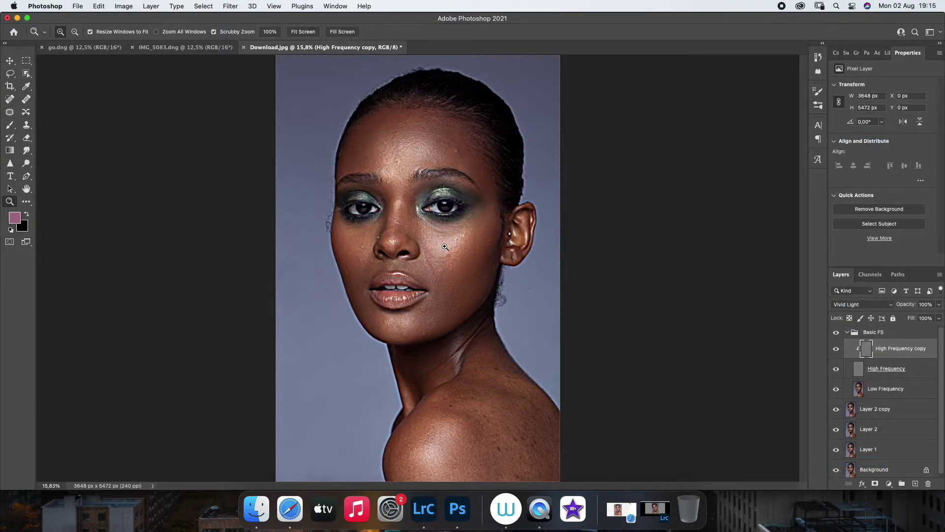
pyautogui.moveTo(441, 245); pyautogui.dragTo(492, 246)
pyautogui.click(26, 125)
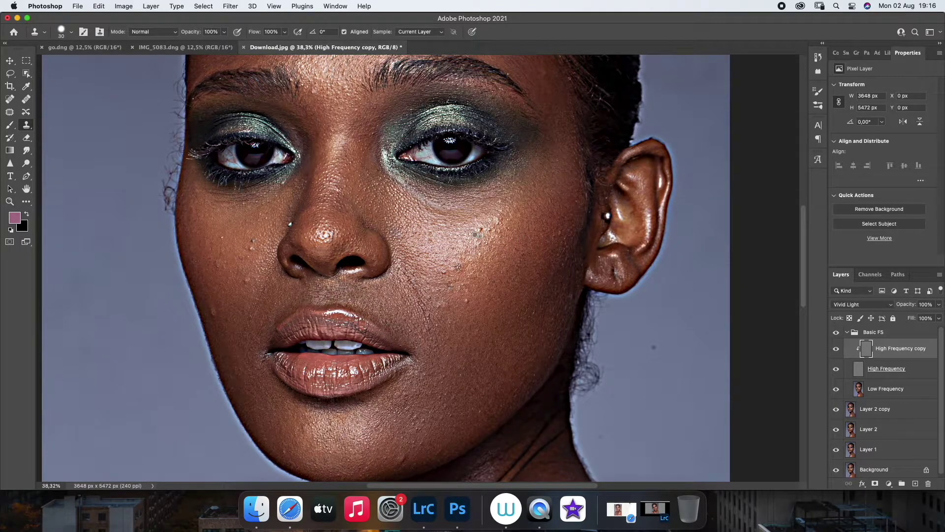
# Clone away the dark spot and small light blemishes on the cheek
pyautogui.click(501, 218)
pyautogui.moveTo(501, 217)
pyautogui.mouseDown()
pyautogui.moveTo(481, 238)
pyautogui.moveTo(508, 229)
pyautogui.mouseUp()
pyautogui.keyDown('alt'); pyautogui.click(417, 235); pyautogui.keyUp('alt')
pyautogui.click(422, 236)
pyautogui.moveTo(457, 266); pyautogui.dragTo(462, 285)
pyautogui.click(467, 301)
pyautogui.click(427, 280)
# Clone over the grey spot on the chin and remaining blemishes on both cheeks
pyautogui.click(413, 419)
pyautogui.keyDown('alt'); pyautogui.click(459, 397); pyautogui.keyUp('alt')
pyautogui.click(446, 413)
pyautogui.moveTo(403, 441); pyautogui.dragTo(409, 458)
pyautogui.moveTo(466, 309); pyautogui.dragTo(437, 357)
pyautogui.click(243, 299)
pyautogui.keyDown('alt'); pyautogui.click(256, 279); pyautogui.keyUp('alt')
pyautogui.scroll(-5, 569, 288)
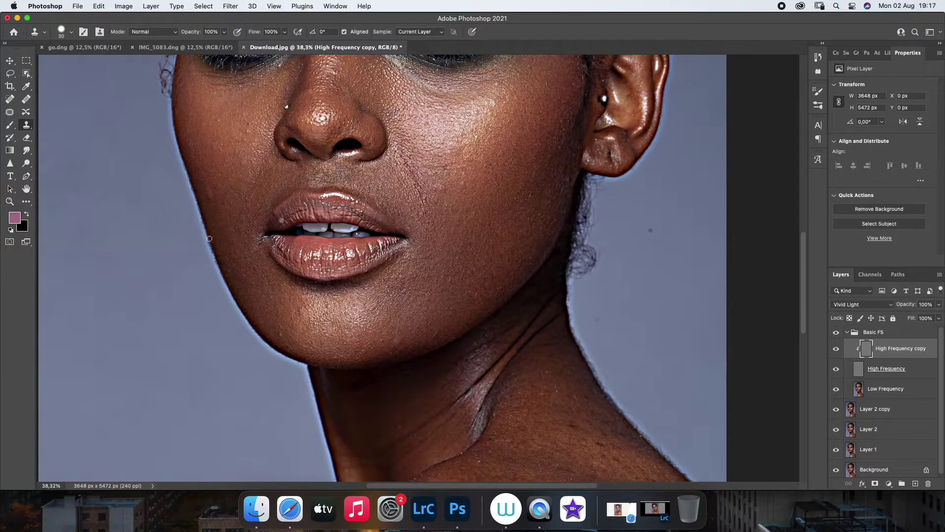
pyautogui.press('z')
pyautogui.rightClick(324, 209)
# Clip the High Frequency copy to the layer below in Linear Light, with Clone Stamp at size 8
pyautogui.click(345, 217)
pyautogui.click(861, 304)
pyautogui.click(845, 147)
pyautogui.hotkey('ctrl', 'alt', 'g')
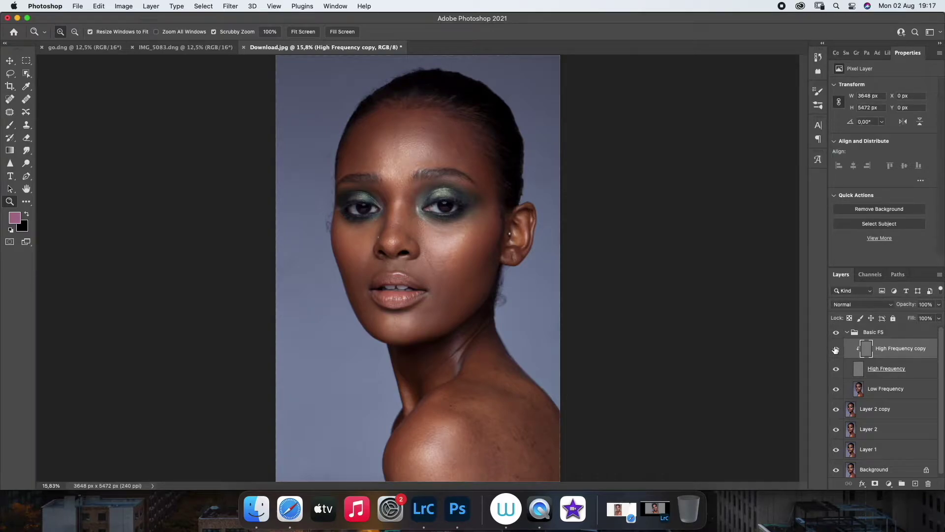
pyautogui.moveTo(416, 261); pyautogui.dragTo(424, 247)
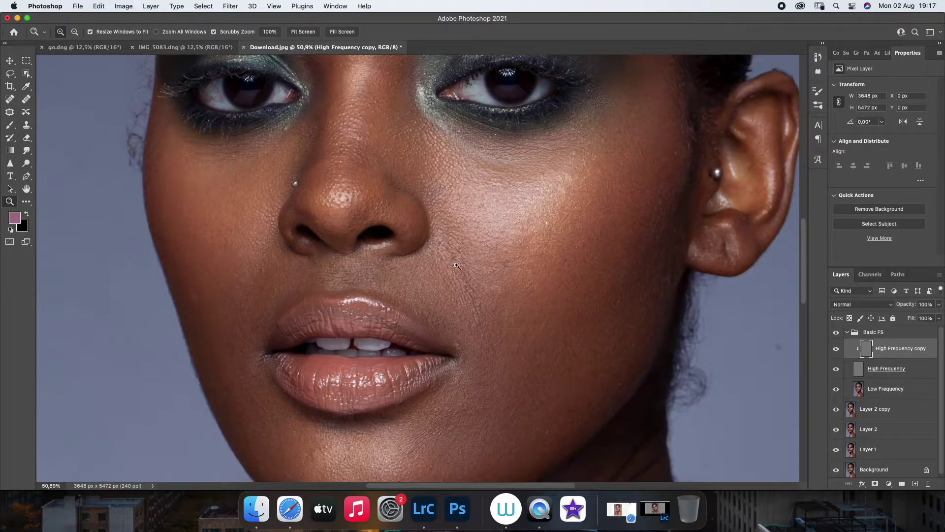
pyautogui.click(875, 305)
pyautogui.click(854, 470)
pyautogui.press('s')
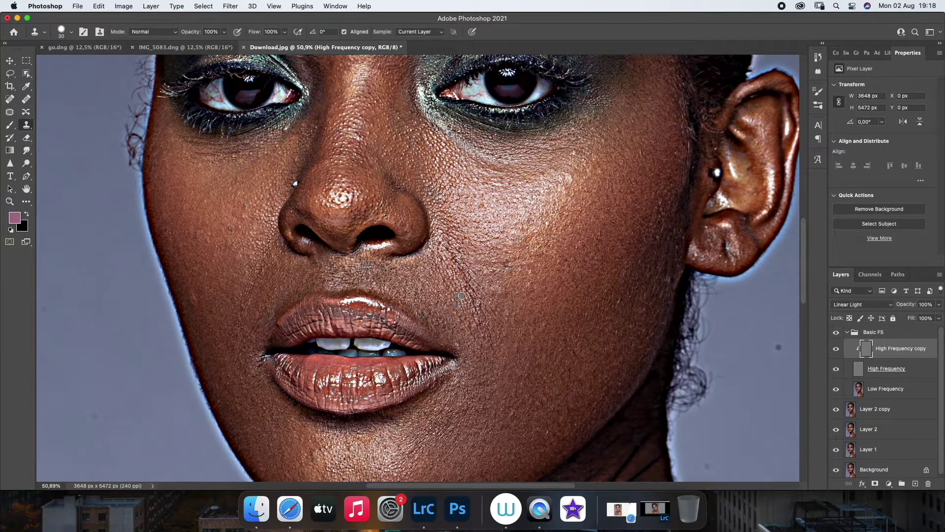
pyautogui.press('[')
pyautogui.press('[')
pyautogui.press('[')
pyautogui.press('[')
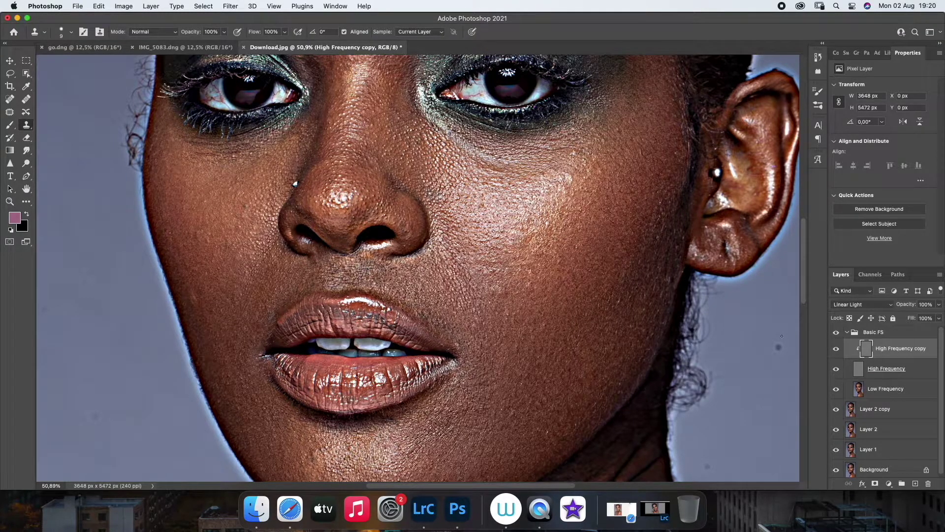
# Compare the High Frequency copy in Normal versus Linear Light on the whole image
pyautogui.click(861, 304)
pyautogui.click(859, 141)
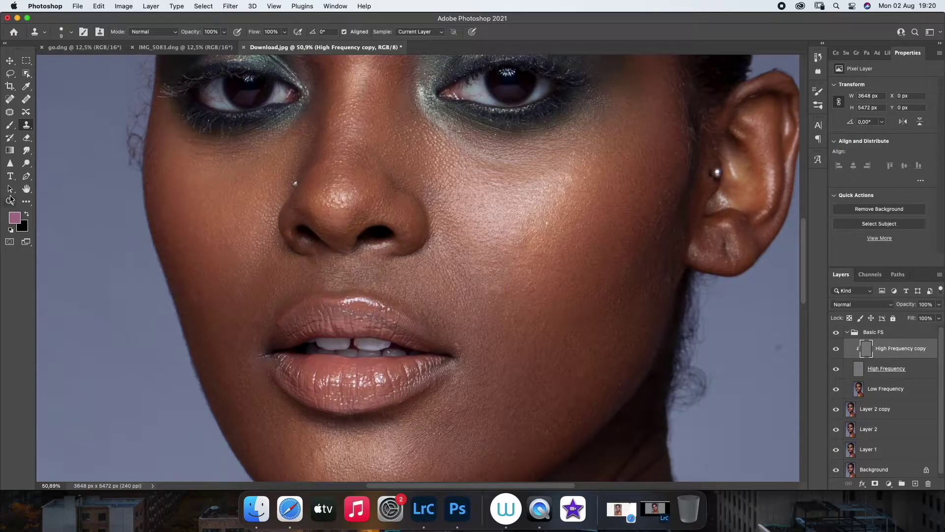
pyautogui.click(10, 200)
pyautogui.rightClick(321, 225)
pyautogui.click(342, 232)
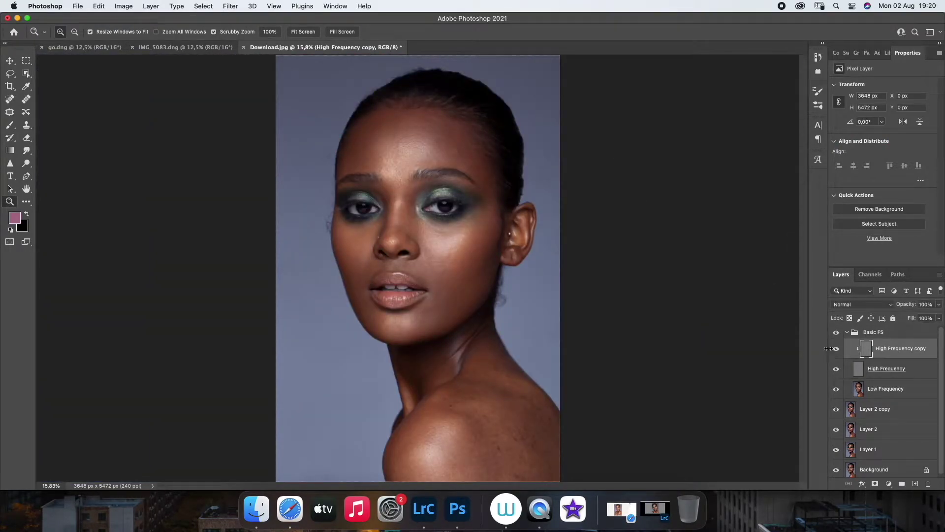
pyautogui.click(861, 305)
pyautogui.click(852, 453)
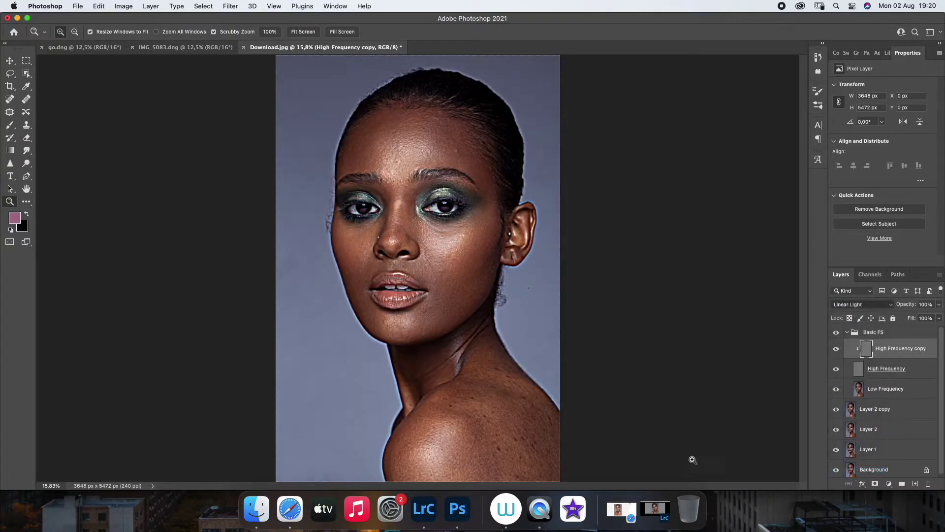
pyautogui.scroll(2, 480, 392)
pyautogui.scroll(2, 416, 261)
# Clone away bumps and spots across the left and right shoulder skin
pyautogui.scroll(1, 416, 260)
pyautogui.press('s')
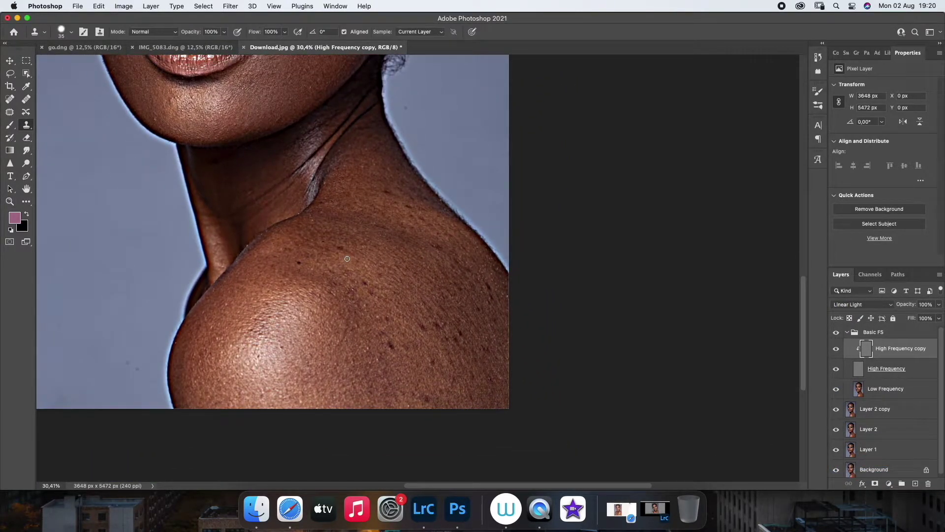
pyautogui.keyDown('alt'); pyautogui.click(300, 264); pyautogui.keyUp('alt')
pyautogui.keyDown('alt'); pyautogui.click(282, 325); pyautogui.keyUp('alt')
pyautogui.moveTo(272, 316); pyautogui.dragTo(259, 322)
pyautogui.keyDown('alt'); pyautogui.click(452, 346); pyautogui.keyUp('alt')
pyautogui.moveTo(425, 325); pyautogui.dragTo(488, 288)
pyautogui.keyDown('alt'); pyautogui.click(460, 354); pyautogui.keyUp('alt')
pyautogui.keyDown('alt'); pyautogui.click(493, 316); pyautogui.keyUp('alt')
pyautogui.keyDown('alt'); pyautogui.click(433, 272); pyautogui.keyUp('alt')
pyautogui.click(435, 248)
pyautogui.click(425, 226)
pyautogui.moveTo(426, 226); pyautogui.dragTo(415, 203)
# Clone over the remaining dark shoulder spots and the texture on the neck
pyautogui.keyDown('alt'); pyautogui.click(314, 266); pyautogui.keyUp('alt')
pyautogui.click(297, 261)
pyautogui.moveTo(322, 204); pyautogui.dragTo(347, 188)
pyautogui.click(405, 393)
pyautogui.keyDown('alt'); pyautogui.click(453, 393); pyautogui.keyUp('alt')
pyautogui.moveTo(469, 391)
pyautogui.mouseDown()
pyautogui.moveTo(480, 344)
pyautogui.moveTo(457, 320)
pyautogui.mouseUp()
pyautogui.keyDown('alt'); pyautogui.click(471, 350); pyautogui.keyUp('alt')
pyautogui.keyDown('alt'); pyautogui.click(495, 327); pyautogui.keyUp('alt')
pyautogui.moveTo(468, 317); pyautogui.dragTo(442, 280)
pyautogui.keyDown('alt'); pyautogui.click(497, 310); pyautogui.keyUp('alt')
pyautogui.moveTo(499, 297); pyautogui.dragTo(447, 236)
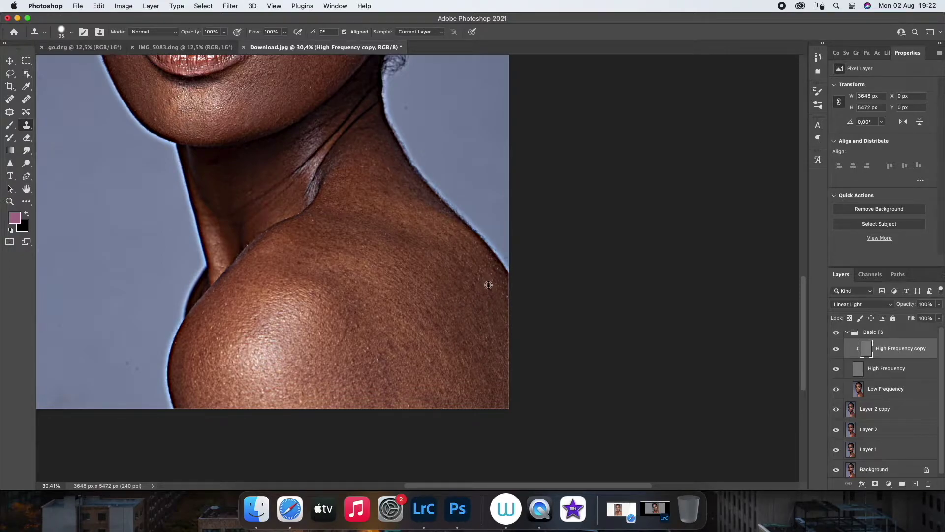
pyautogui.moveTo(447, 236); pyautogui.dragTo(438, 238)
pyautogui.keyDown('alt'); pyautogui.click(376, 154); pyautogui.keyUp('alt')
pyautogui.click(9, 201)
# Fit the image on screen, return the High Frequency copy to Normal, and collapse Basic FS
pyautogui.rightClick(286, 279)
pyautogui.click(302, 284)
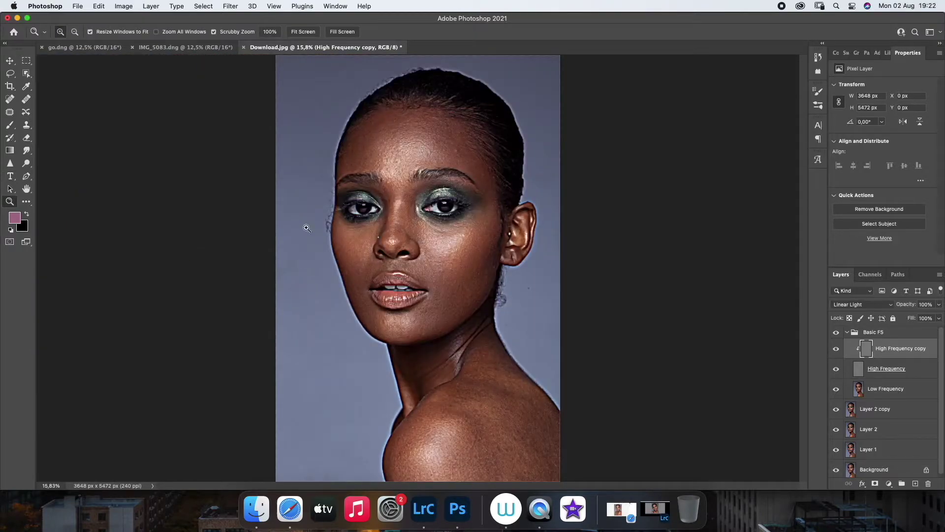
pyautogui.click(866, 304)
pyautogui.click(844, 141)
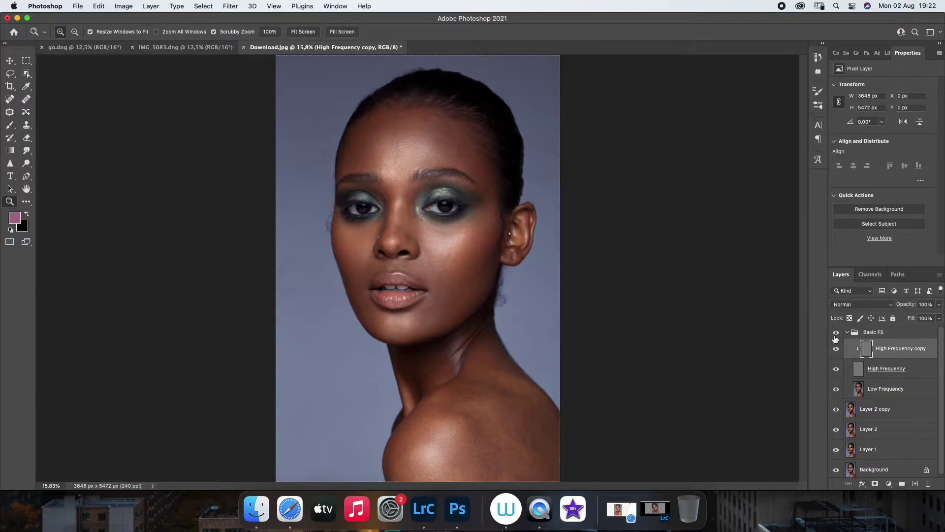
pyautogui.click(860, 333)
pyautogui.click(847, 333)
# Add a raised Curves layer with an inverted mask, named Dodge
pyautogui.click(888, 484)
pyautogui.click(888, 317)
pyautogui.moveTo(887, 150); pyautogui.dragTo(887, 139)
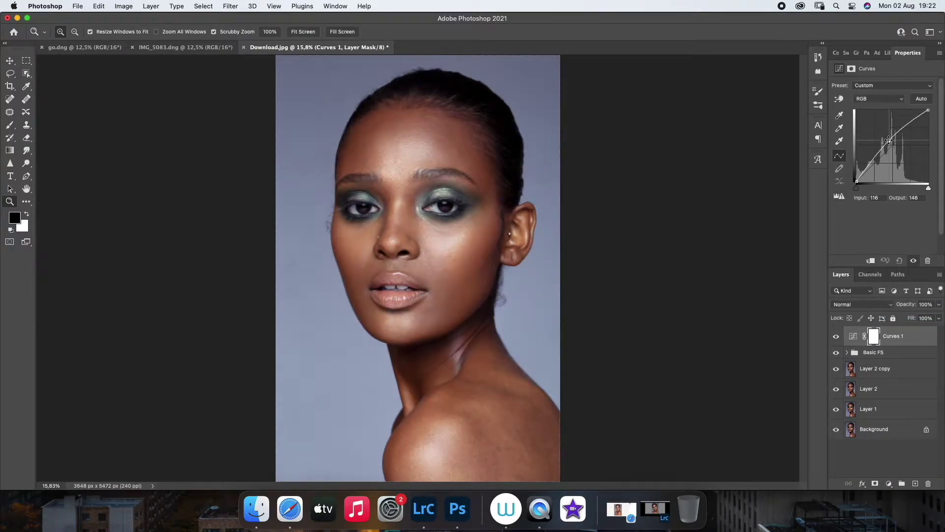
pyautogui.hotkey('ctrl', 'i')
pyautogui.doubleClick(892, 336)
pyautogui.write('Dodge')
pyautogui.click(869, 352)
# Add a lowered Curves layer with an inverted mask, named Burn
pyautogui.click(888, 483)
pyautogui.click(892, 317)
pyautogui.moveTo(895, 143); pyautogui.dragTo(896, 151)
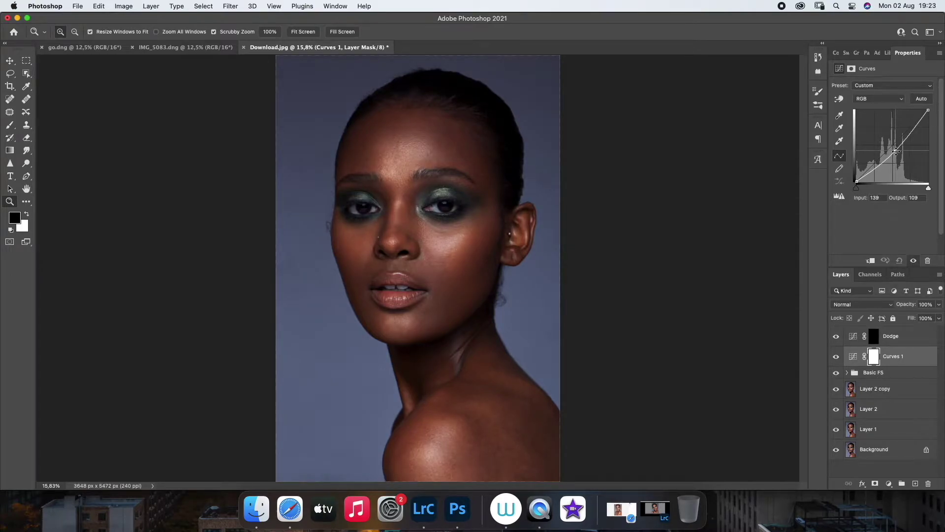
pyautogui.hotkey('ctrl', 'i')
pyautogui.doubleClick(893, 356)
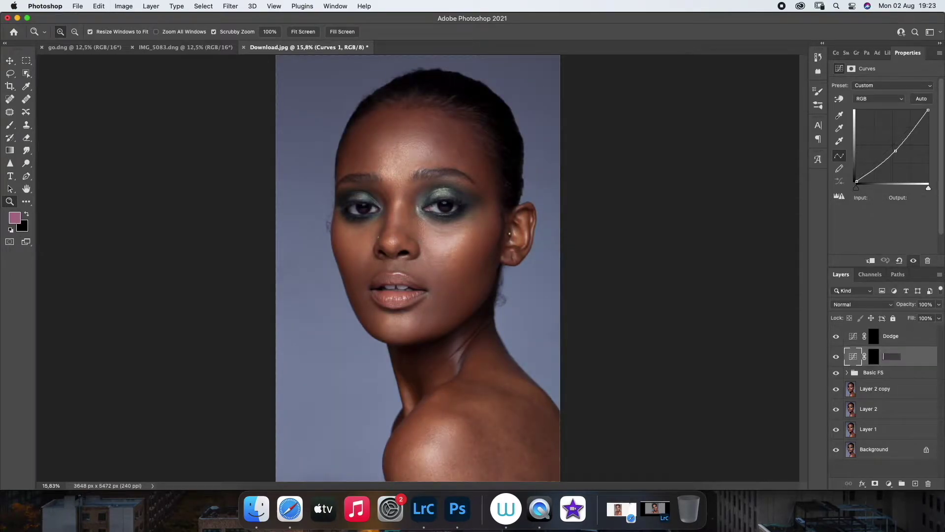
pyautogui.write('Burn')
pyautogui.press('Return')
# Group the Dodge and Burn layers and name the group Micro DNB
pyautogui.keyDown('shift'); pyautogui.click(876, 336); pyautogui.keyUp('shift')
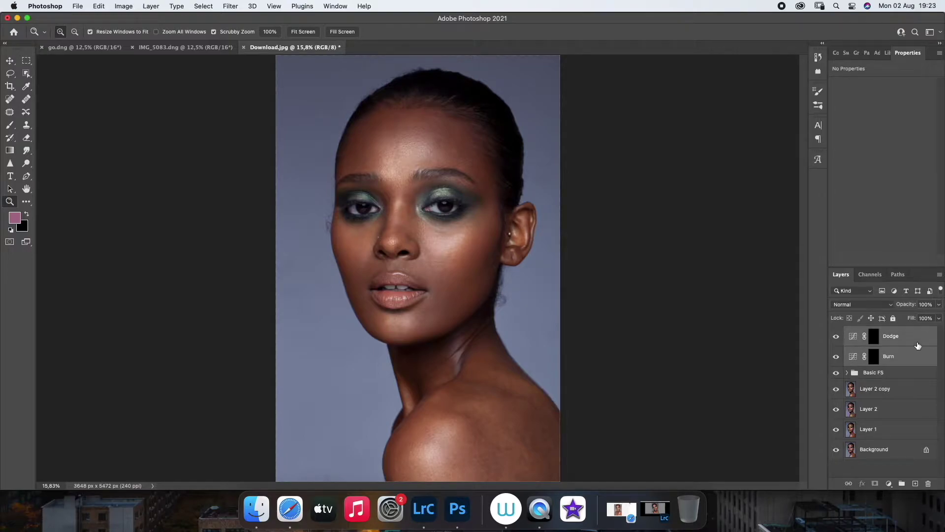
pyautogui.hotkey('ctrl', 'g')
pyautogui.doubleClick(876, 333)
pyautogui.write('Micro')
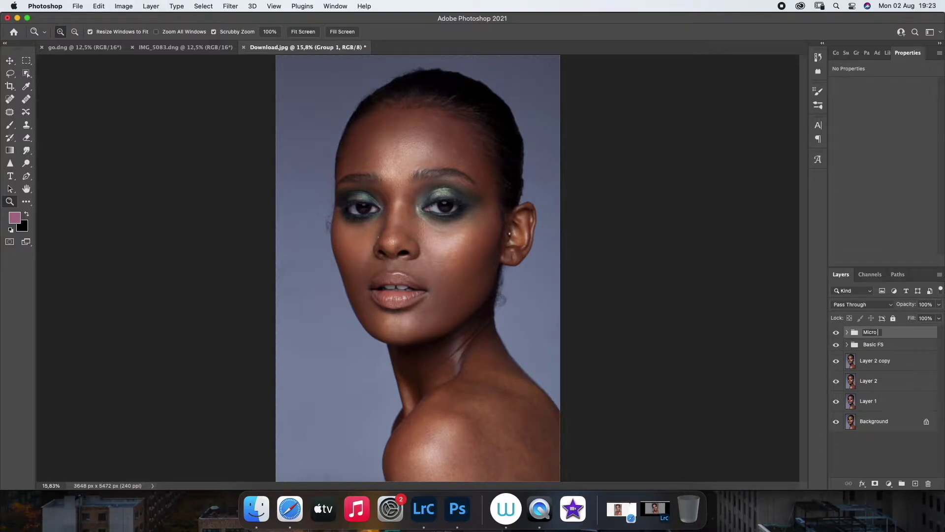
pyautogui.write(' DNB')
# Confirm the Micro DNB name, then group new Levels and Gradient Map layers as ICL
pyautogui.press('Return')
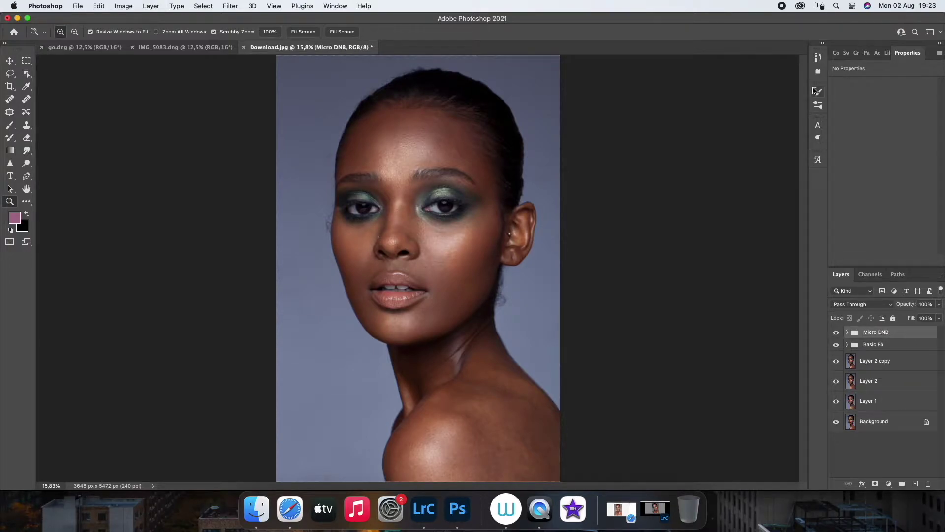
pyautogui.click(889, 483)
pyautogui.click(883, 308)
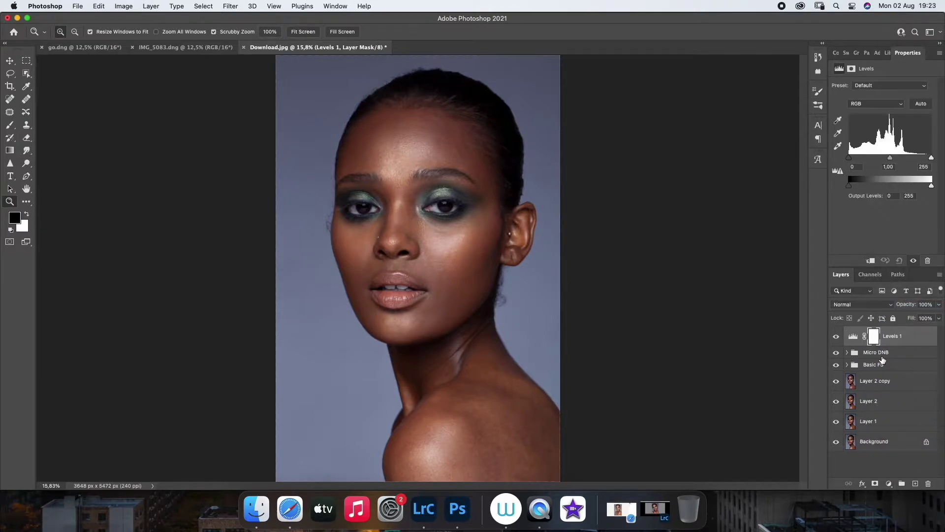
pyautogui.click(876, 53)
pyautogui.click(902, 107)
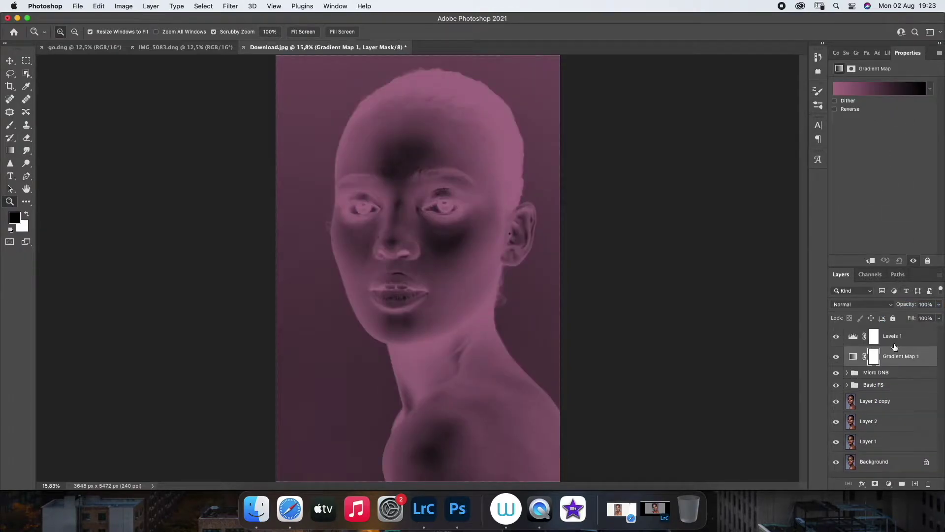
pyautogui.keyDown('shift'); pyautogui.click(898, 343); pyautogui.keyUp('shift')
pyautogui.press('super+g')
pyautogui.doubleClick(872, 332)
pyautogui.write('ICL')
pyautogui.press('Return')
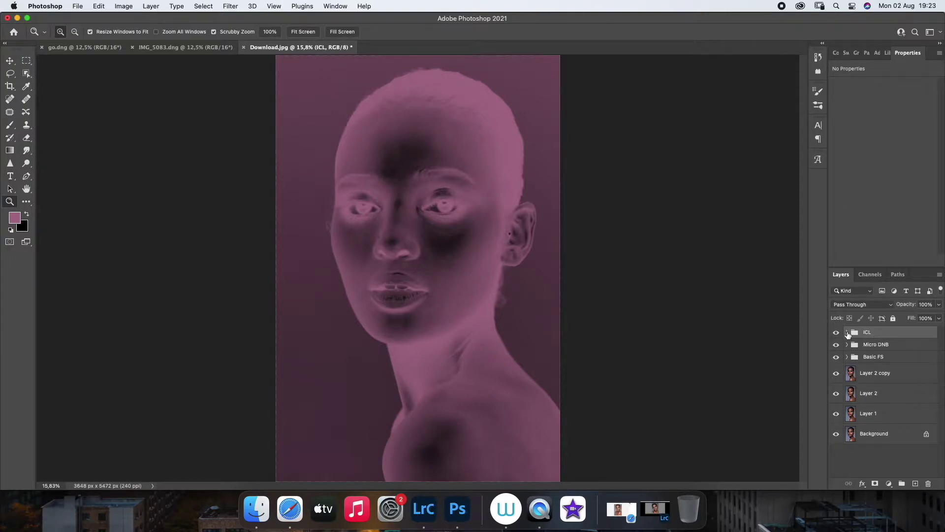
pyautogui.click(847, 332)
# Give Gradient Map 1 a reversed black-to-white gradient to invert the image
pyautogui.click(892, 369)
pyautogui.click(879, 88)
pyautogui.click(563, 184)
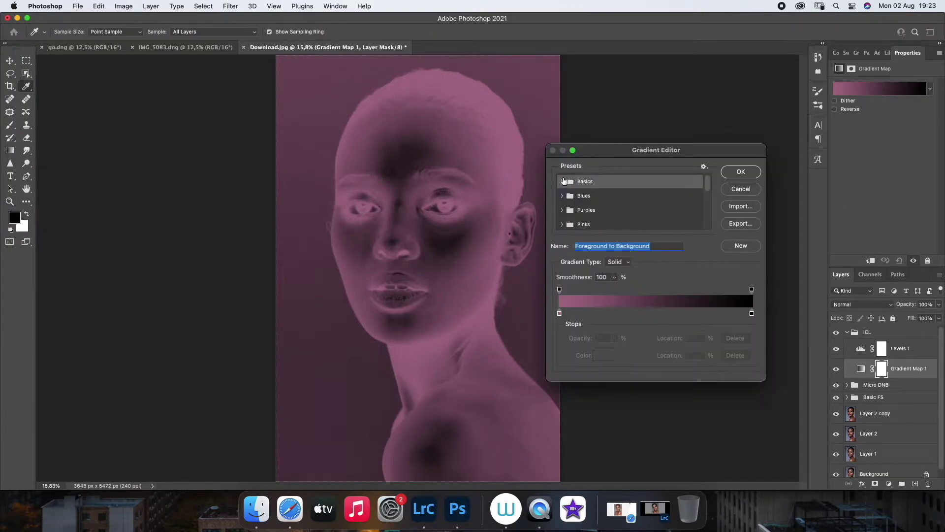
pyautogui.click(611, 195)
pyautogui.click(739, 171)
pyautogui.click(835, 108)
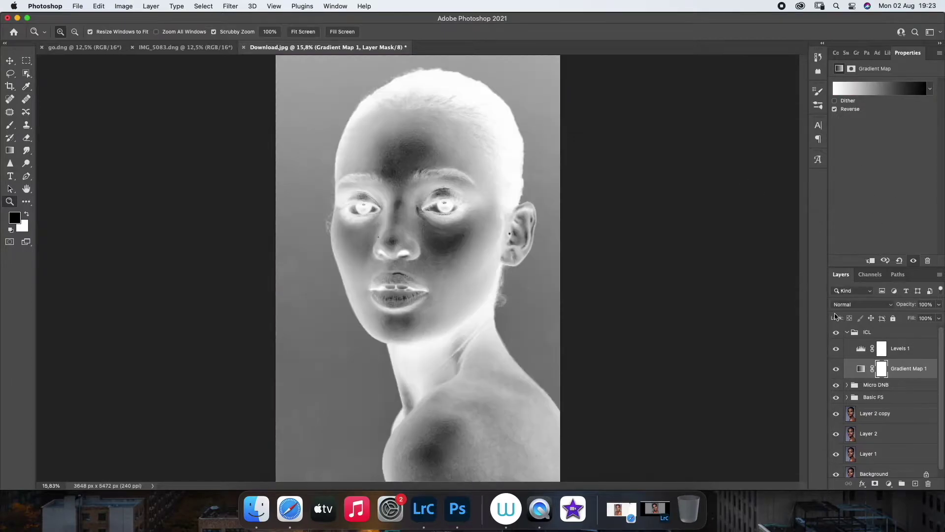
# Set Levels 1 to black input 117 and midtone 0.87 for strong contrast
pyautogui.click(860, 349)
pyautogui.moveTo(849, 158)
pyautogui.mouseDown()
pyautogui.moveTo(909, 158)
pyautogui.moveTo(878, 158)
pyautogui.mouseUp()
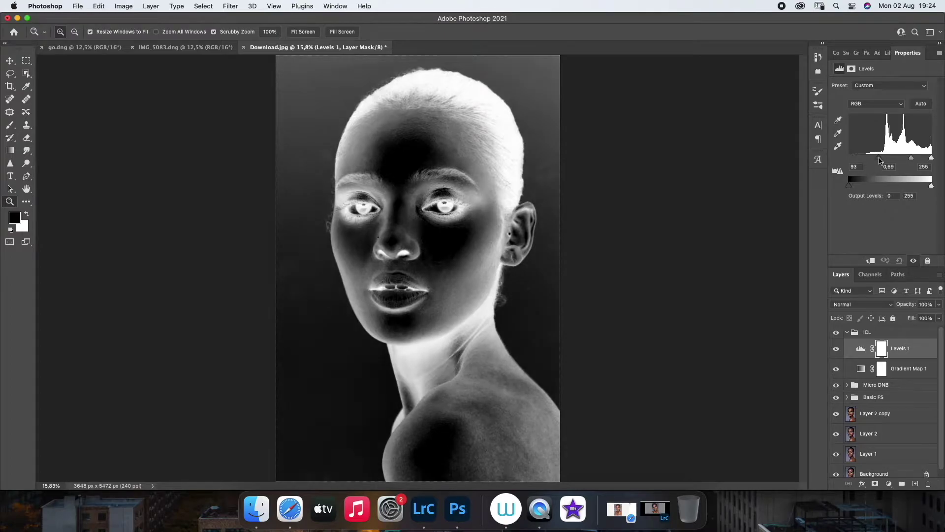
pyautogui.moveTo(880, 158); pyautogui.dragTo(887, 158)
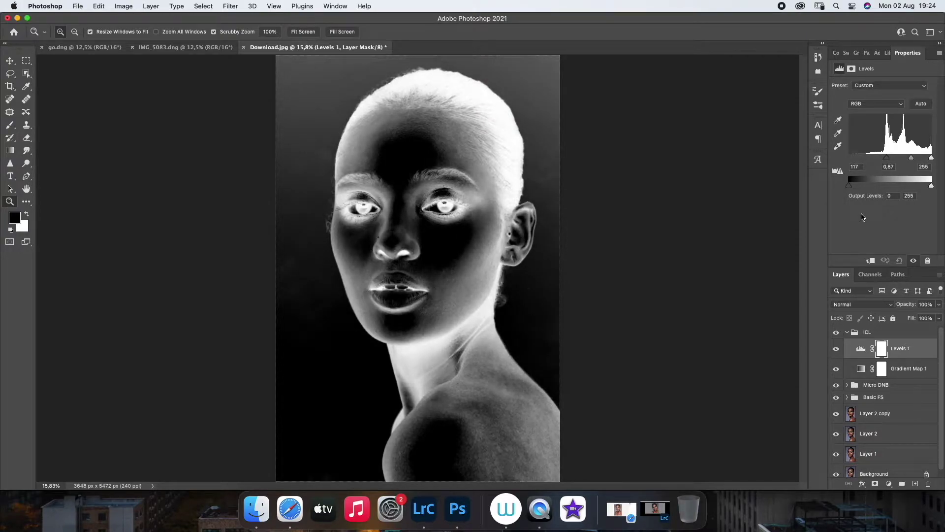
pyautogui.click(847, 385)
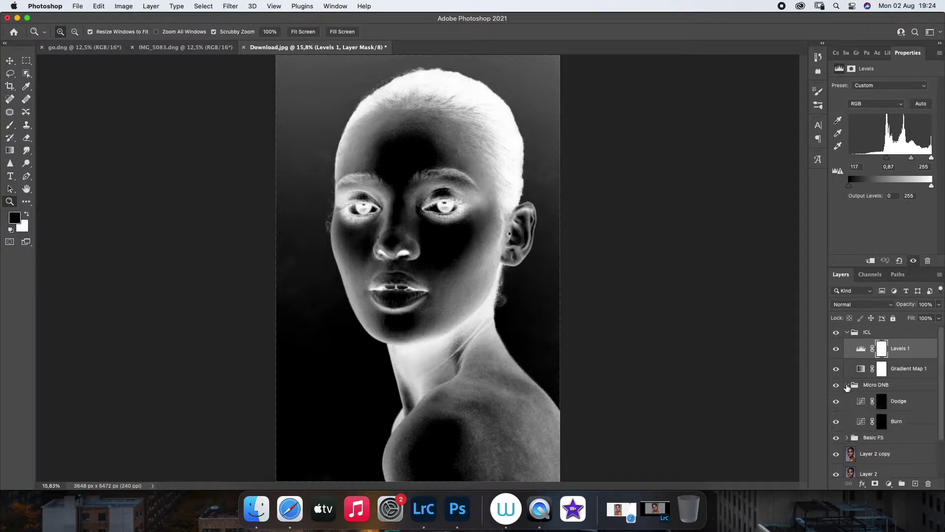
# Target the Dodge layer with a white brush at 50% opacity
pyautogui.click(897, 406)
pyautogui.click(10, 124)
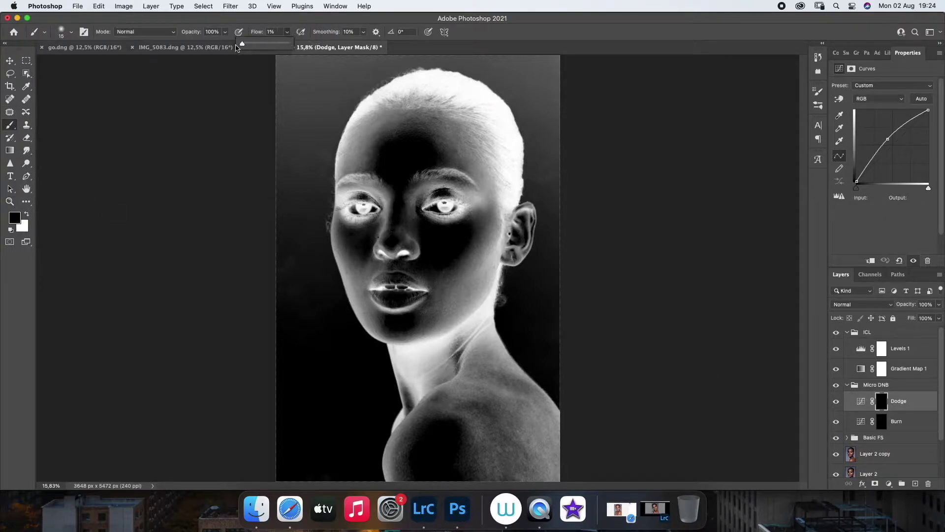
pyautogui.click(225, 32)
pyautogui.moveTo(223, 44); pyautogui.dragTo(200, 44)
pyautogui.click(27, 213)
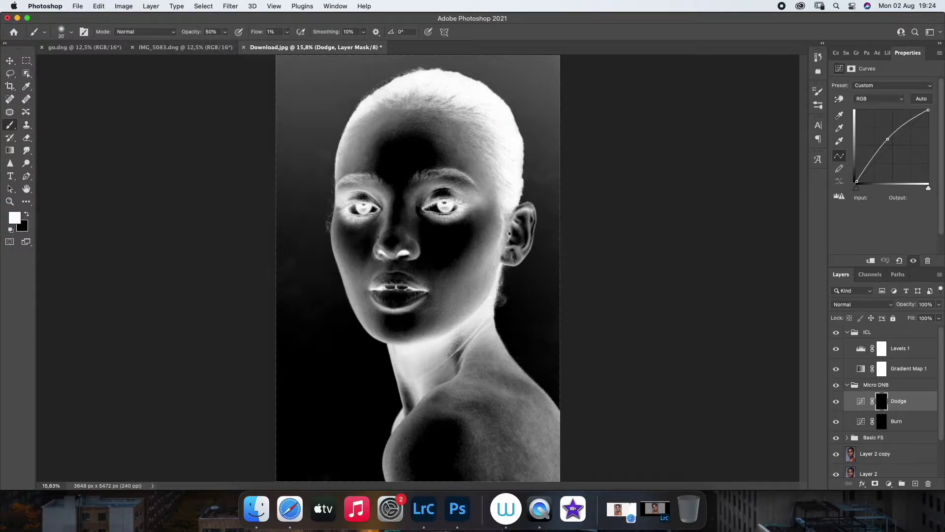
# Darken the Levels 1 midtones to 0.69, zoom onto the face, and keep flow at 1%
pyautogui.click(865, 351)
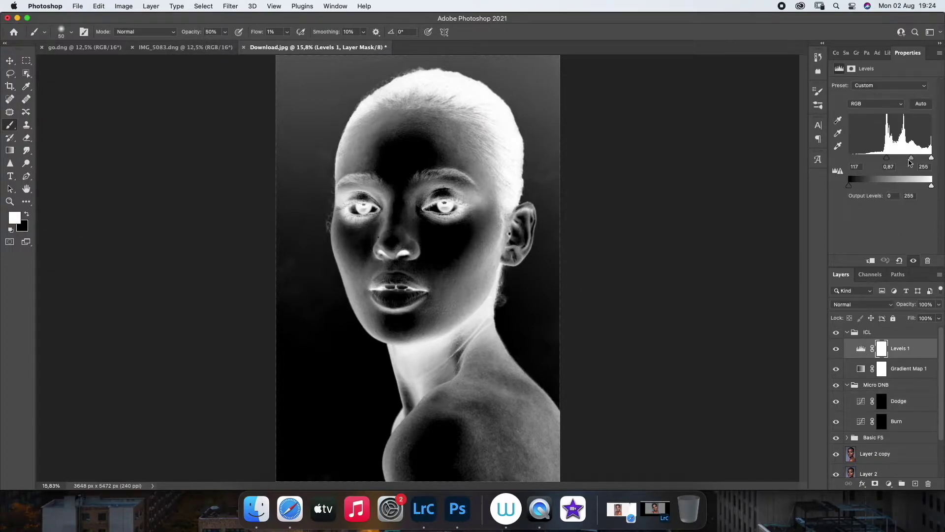
pyautogui.moveTo(909, 158); pyautogui.dragTo(914, 161)
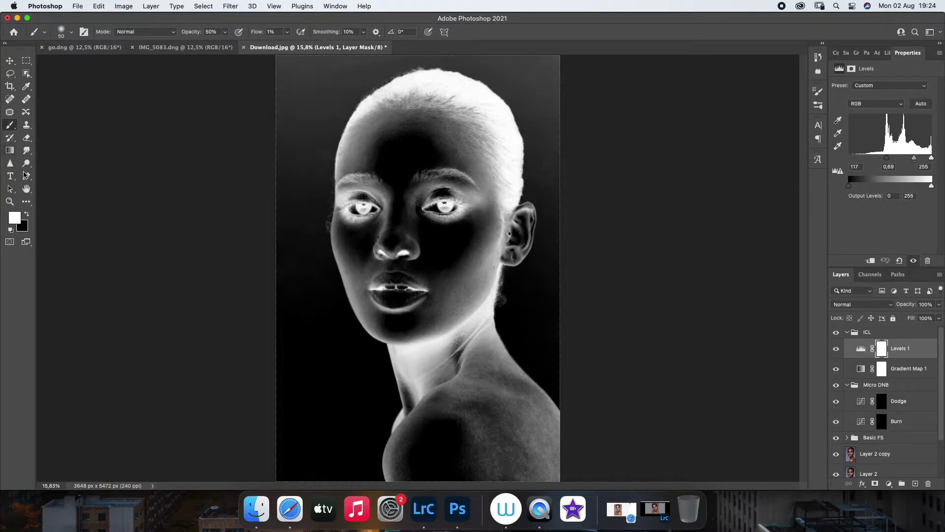
pyautogui.moveTo(436, 163); pyautogui.dragTo(460, 158)
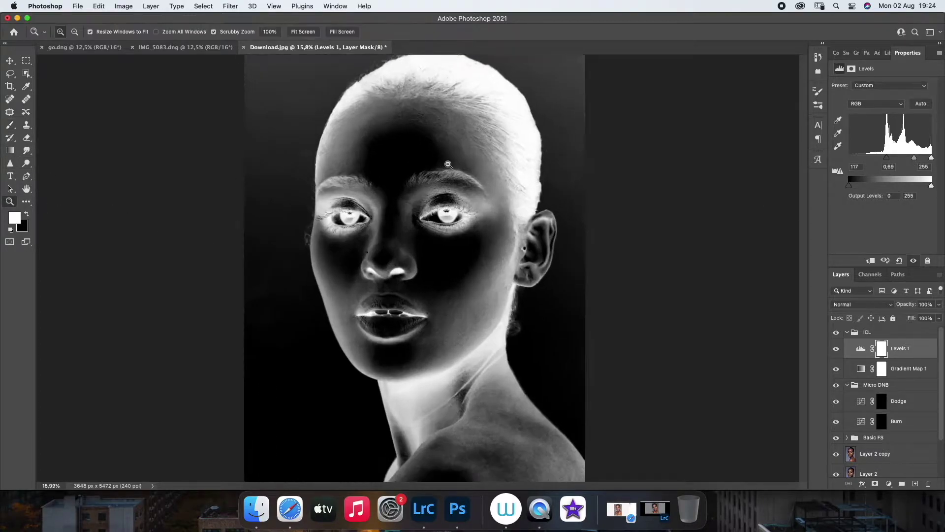
pyautogui.click(287, 32)
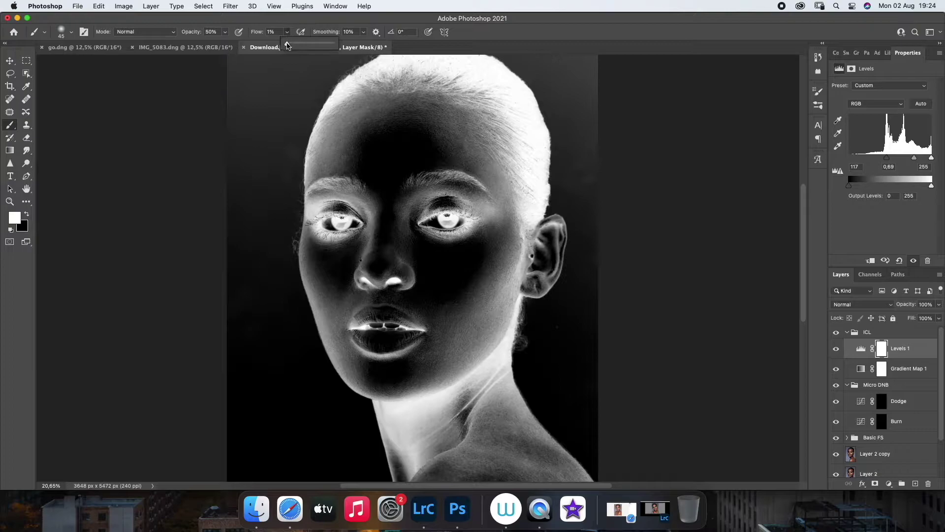
pyautogui.click(392, 116)
pyautogui.hotkey('alt', '[')
pyautogui.hotkey('alt', '[')
pyautogui.hotkey('alt', '[')
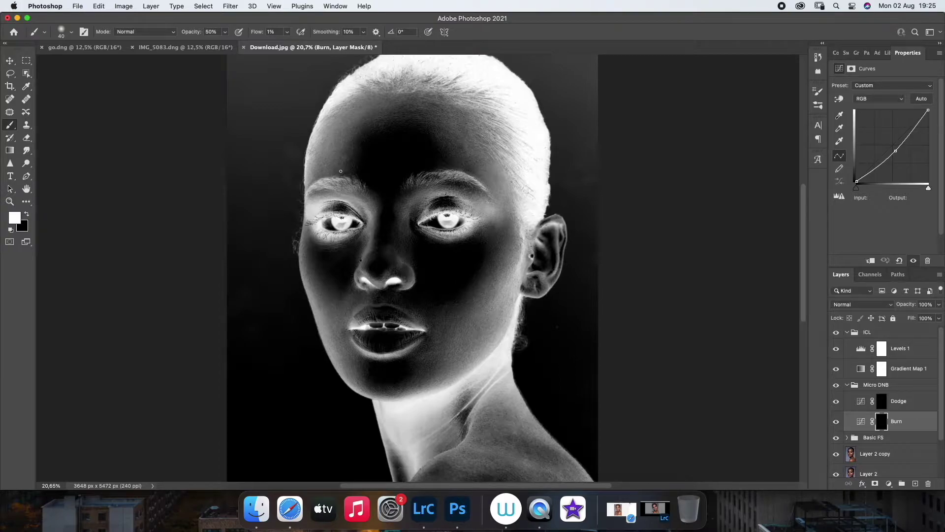
pyautogui.click(909, 402)
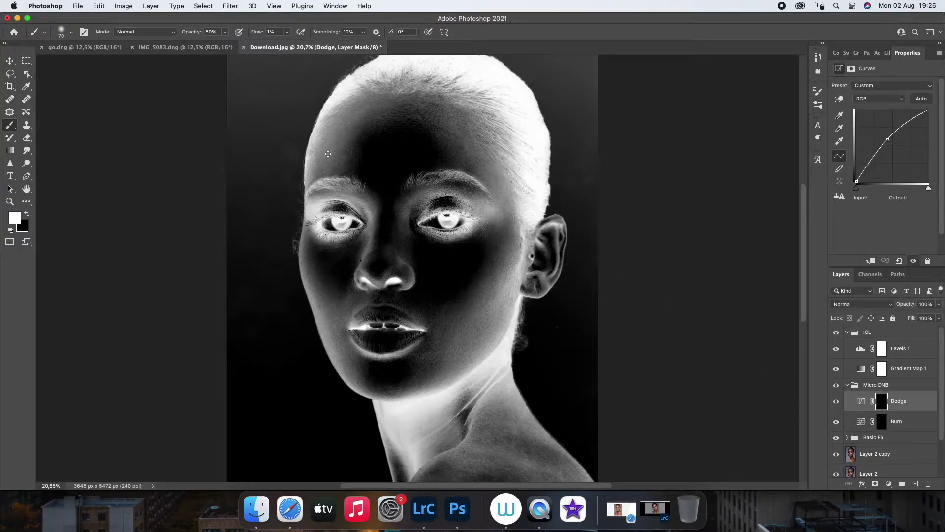
# Paint micro dodge and burn over the forehead and brows, alternating masks and brush sizes
pyautogui.press(']')
pyautogui.press(']')
pyautogui.press(']')
pyautogui.press(']')
pyautogui.press(']')
pyautogui.hotkey('alt', '[')
pyautogui.press('[')
pyautogui.press('[')
pyautogui.press('[')
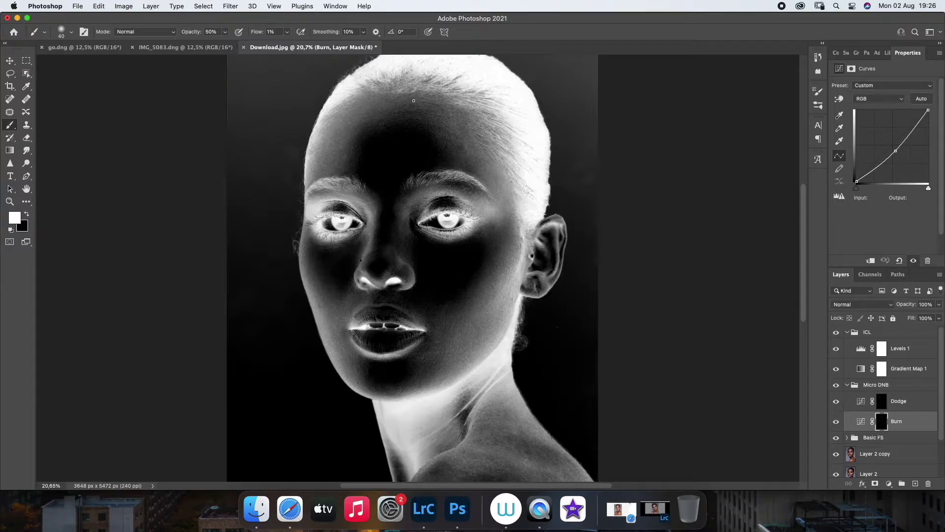
pyautogui.press(']')
pyautogui.press(']')
pyautogui.press(']')
pyautogui.press(']')
pyautogui.press(']')
pyautogui.press(']')
pyautogui.press(']')
pyautogui.hotkey('alt', ']')
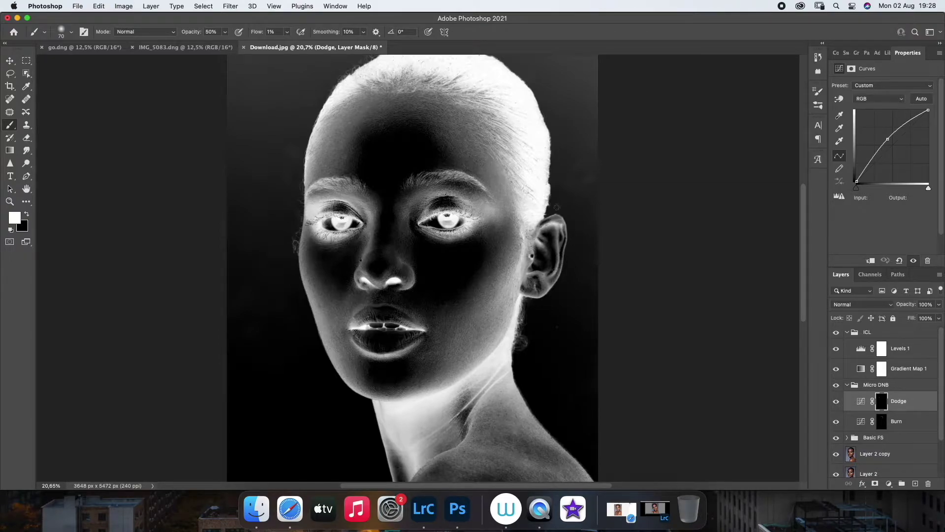
pyautogui.click(897, 421)
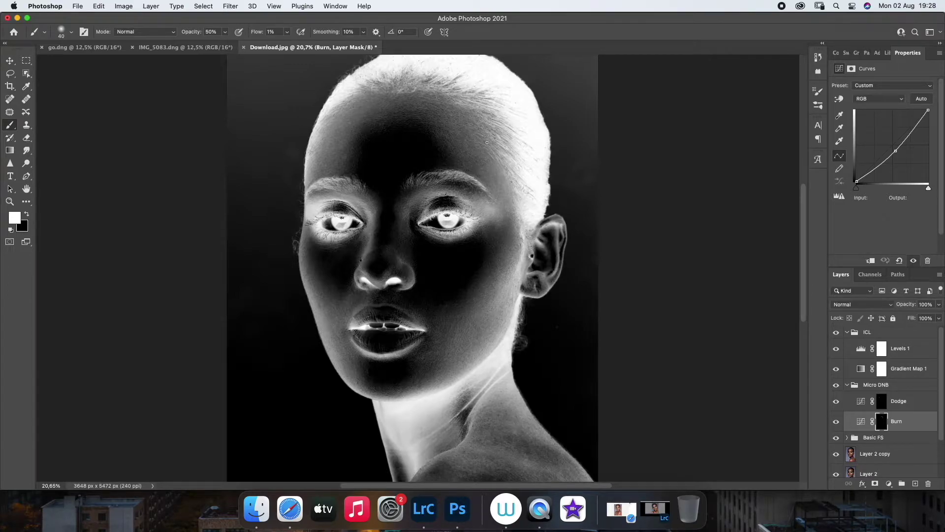
# Paint micro burn across the cheeks with a slightly varying brush size
pyautogui.press(']')
pyautogui.press(']')
pyautogui.press('[')
pyautogui.press(']')
pyautogui.press('[')
pyautogui.press('[')
pyautogui.press('[')
pyautogui.press(']')
pyautogui.press('[')
pyautogui.press(']')
pyautogui.press(']')
pyautogui.press(']')
pyautogui.press(']')
# Alternate Dodge and Burn painting over the temple, jaw and lips, then hide the ICL group
pyautogui.click(897, 401)
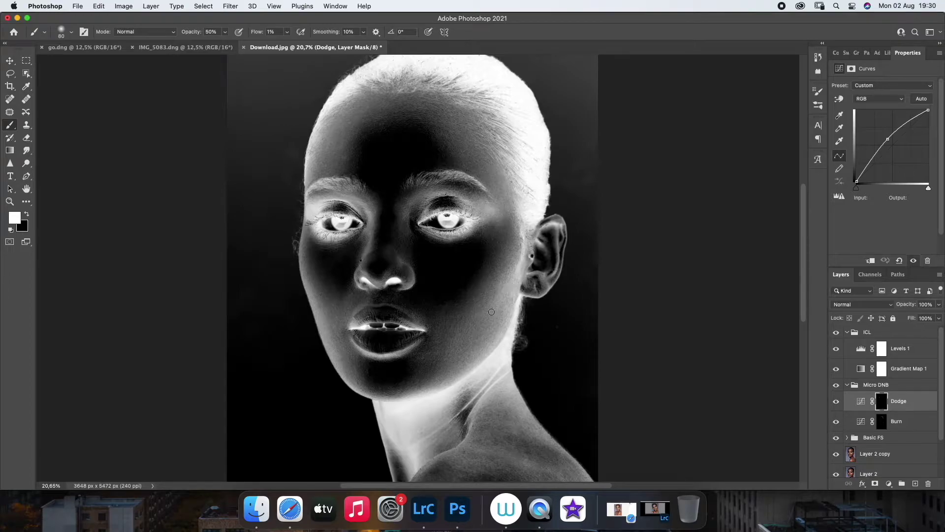
pyautogui.press(']')
pyautogui.press(']')
pyautogui.press('[')
pyautogui.press('[')
pyautogui.click(897, 422)
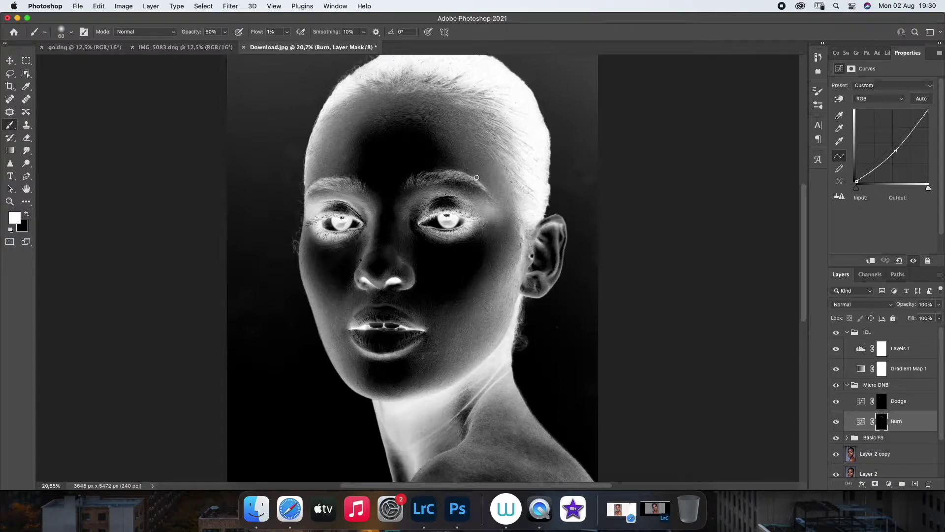
pyautogui.press(']')
pyautogui.press(']')
pyautogui.press(']')
pyautogui.click(896, 403)
pyautogui.press('[')
pyautogui.press(']')
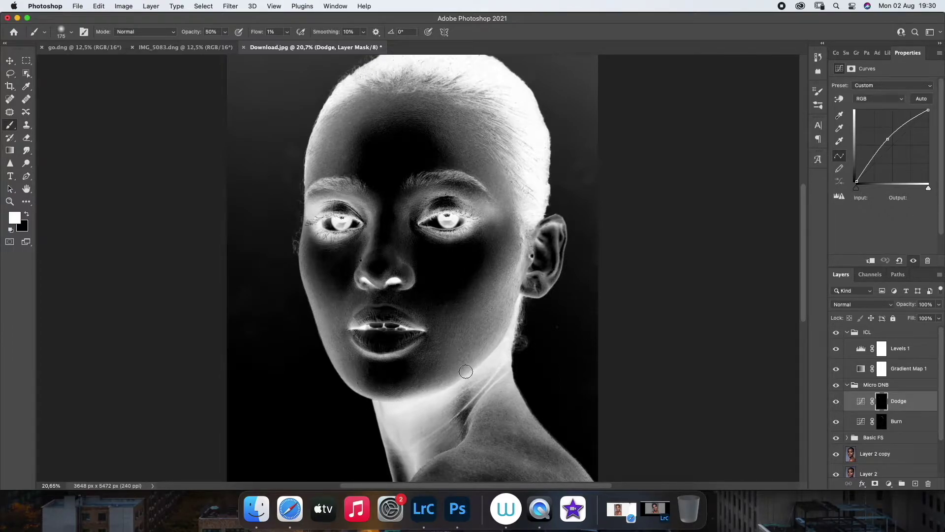
pyautogui.click(909, 424)
pyautogui.press('[')
pyautogui.press('[')
pyautogui.press('[')
pyautogui.press('[')
pyautogui.press('[')
pyautogui.press('[')
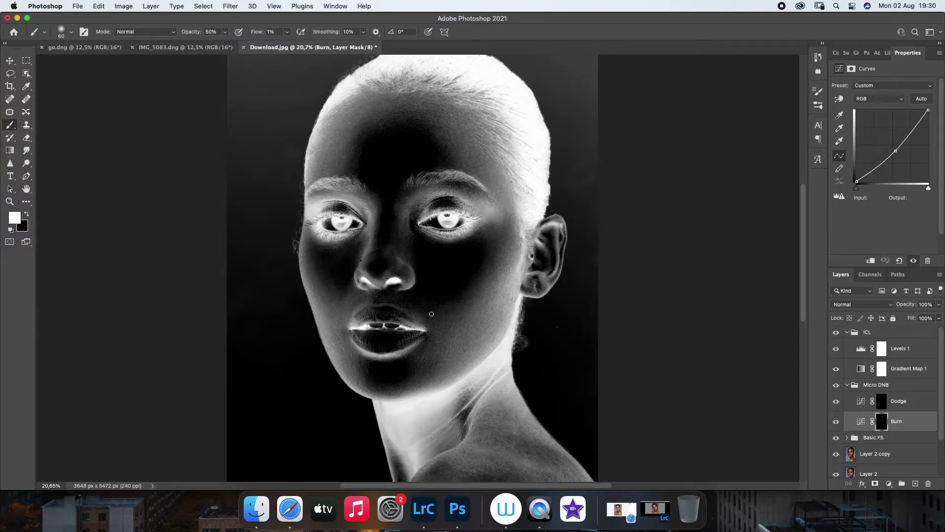
pyautogui.press('[')
pyautogui.press('[')
pyautogui.press('[')
pyautogui.click(836, 331)
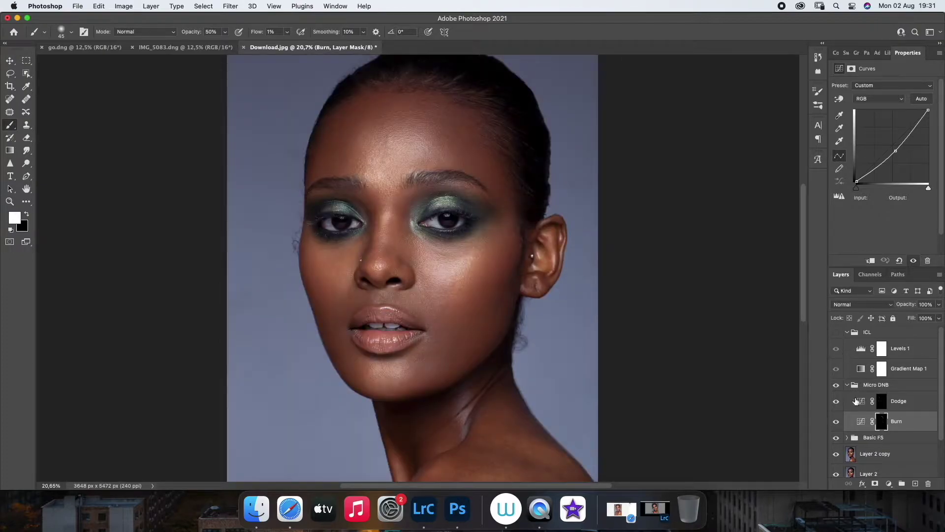
pyautogui.click(836, 384)
pyautogui.click(835, 385)
pyautogui.scroll(-5, 462, 241)
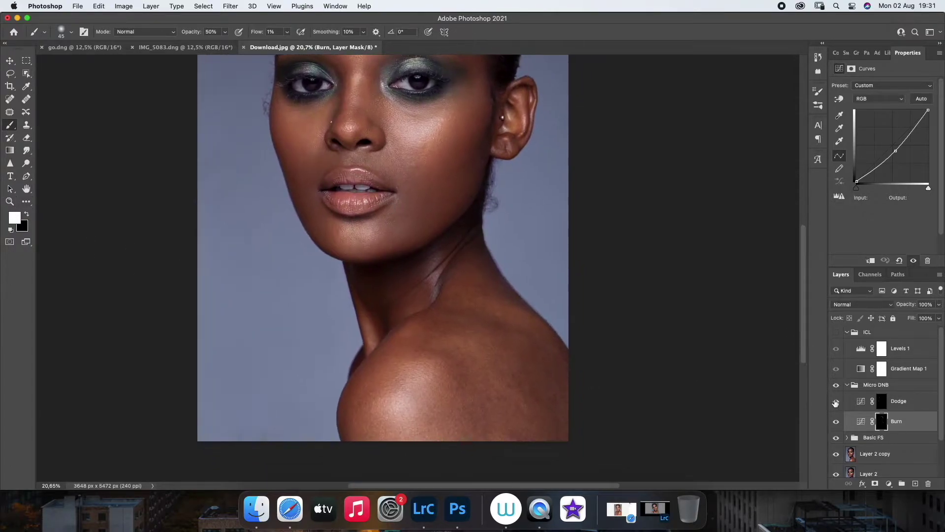
pyautogui.click(836, 332)
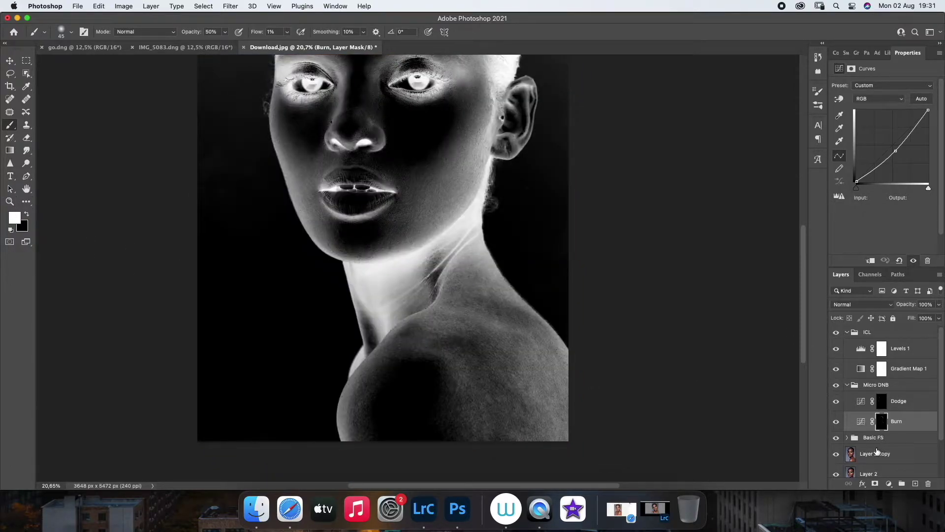
pyautogui.click(836, 385)
pyautogui.click(836, 385)
pyautogui.click(836, 332)
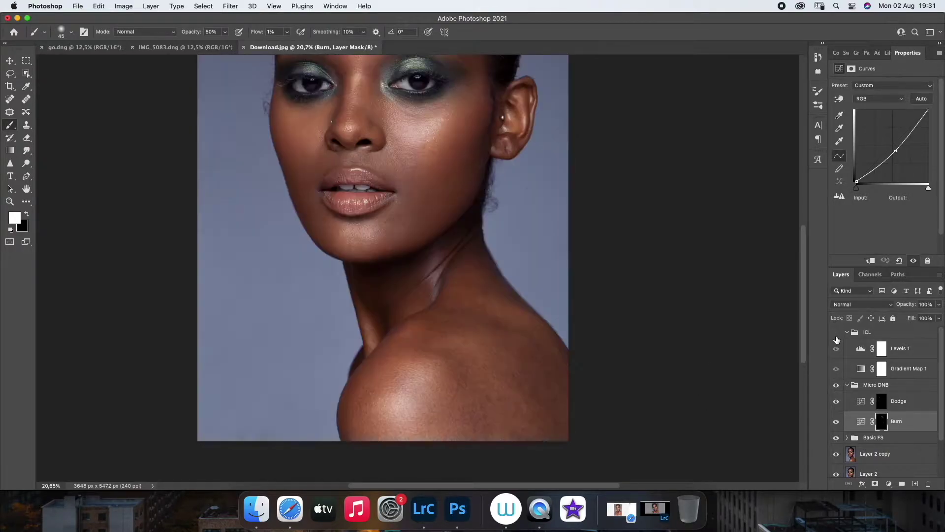
pyautogui.click(836, 332)
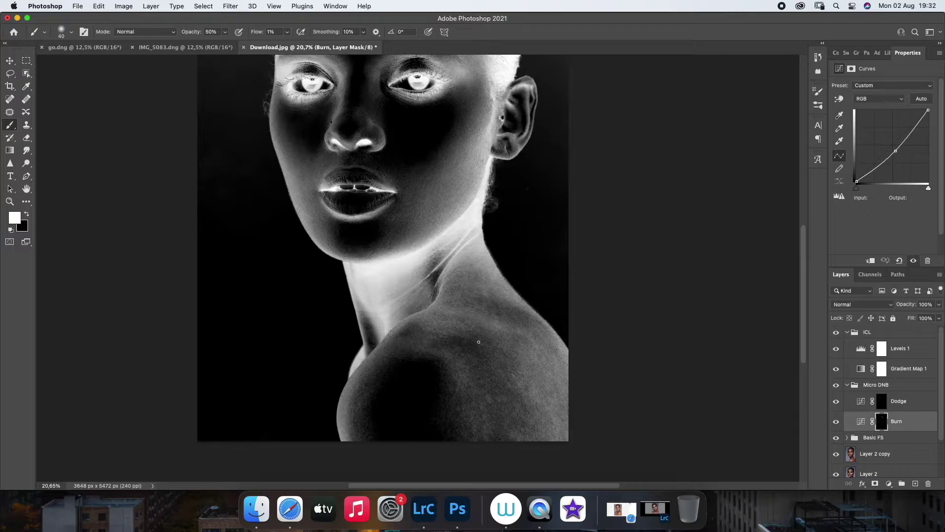
# Paint Burn then Dodge over the neck and shoulder, toggling the ICL check view off and on
pyautogui.press(']')
pyautogui.press(']')
pyautogui.press('[')
pyautogui.press(']')
pyautogui.press(']')
pyautogui.hotkey('alt', ']')
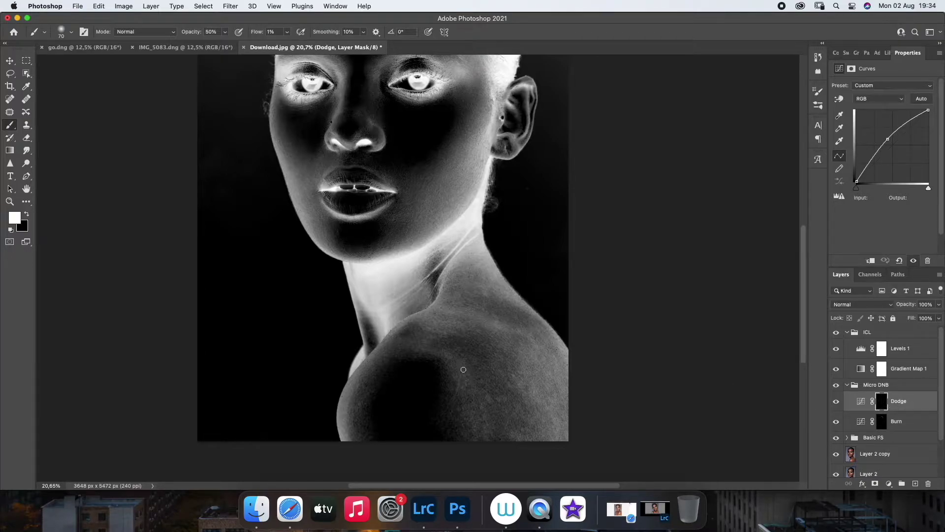
pyautogui.press('[')
pyautogui.press('[')
pyautogui.press(']')
pyautogui.press(']')
pyautogui.press(']')
pyautogui.press(']')
pyautogui.click(835, 332)
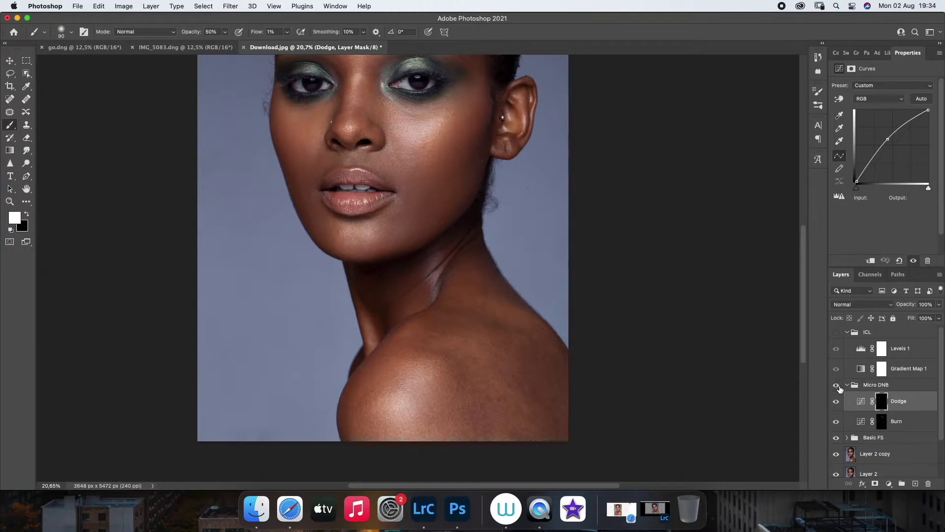
pyautogui.click(835, 331)
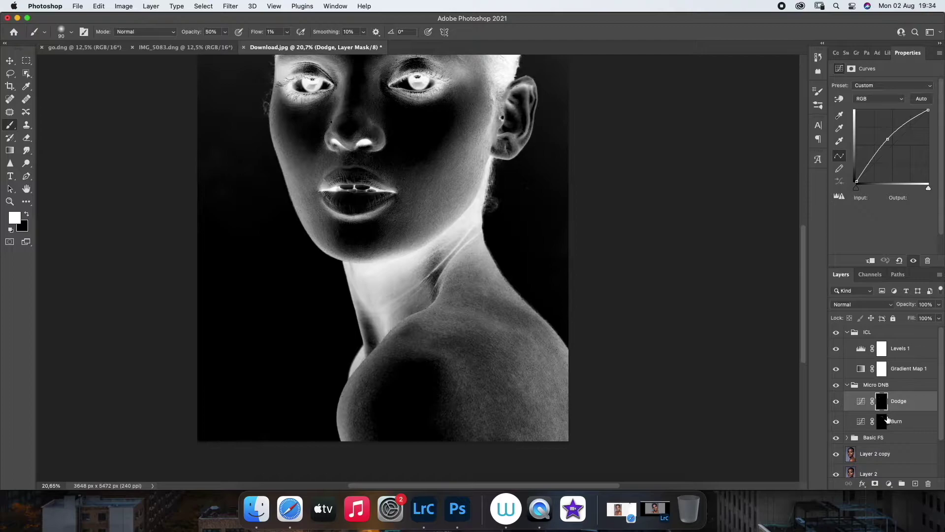
# Burn the shoulder skin on the Burn mask with a small soft brush
pyautogui.press('[')
pyautogui.press('[')
pyautogui.press(']')
pyautogui.press('[')
pyautogui.press('[')
pyautogui.click(896, 420)
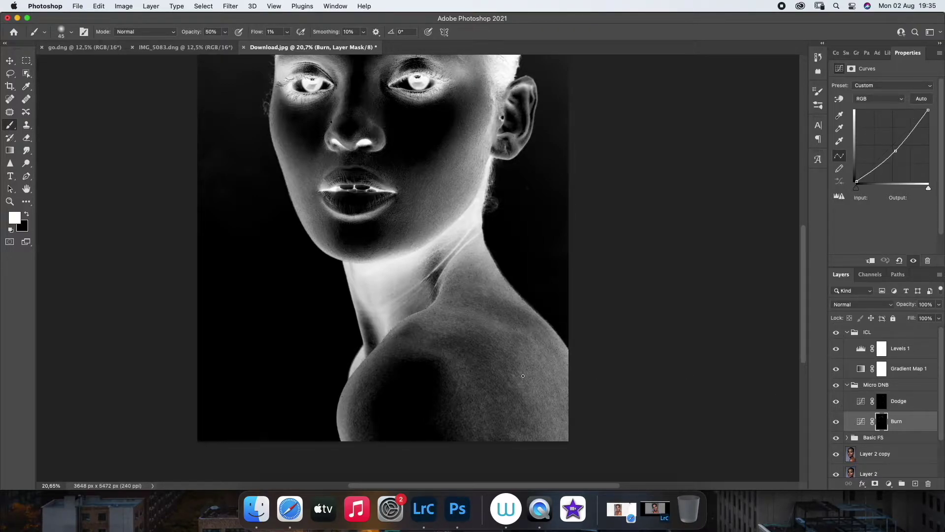
pyautogui.press(']')
pyautogui.press('[')
pyautogui.press('[')
# Dodge and burn more neck and shoulder at brush size 80–90, then hide the ICL group
pyautogui.hotkey('alt', ']')
pyautogui.press(']')
pyautogui.press(']')
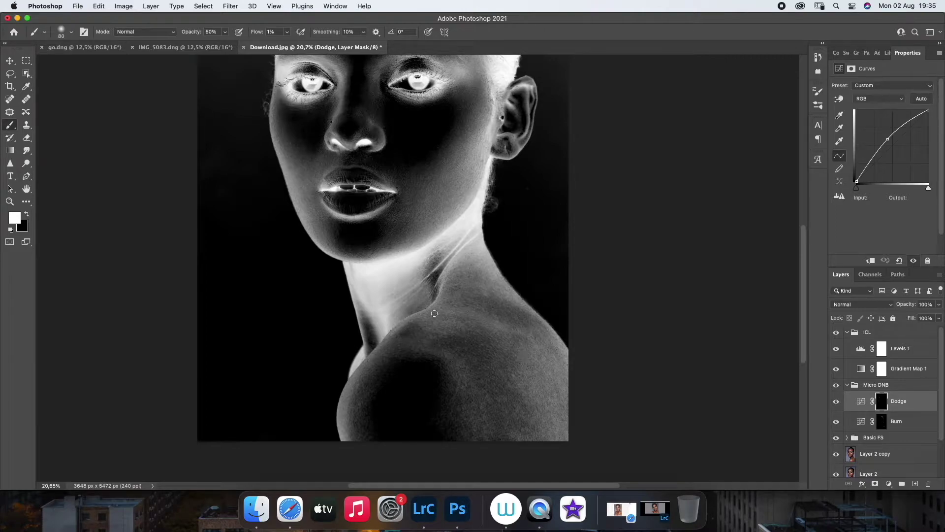
pyautogui.press(']')
pyautogui.press(']')
pyautogui.hotkey('alt', '[')
pyautogui.press(']')
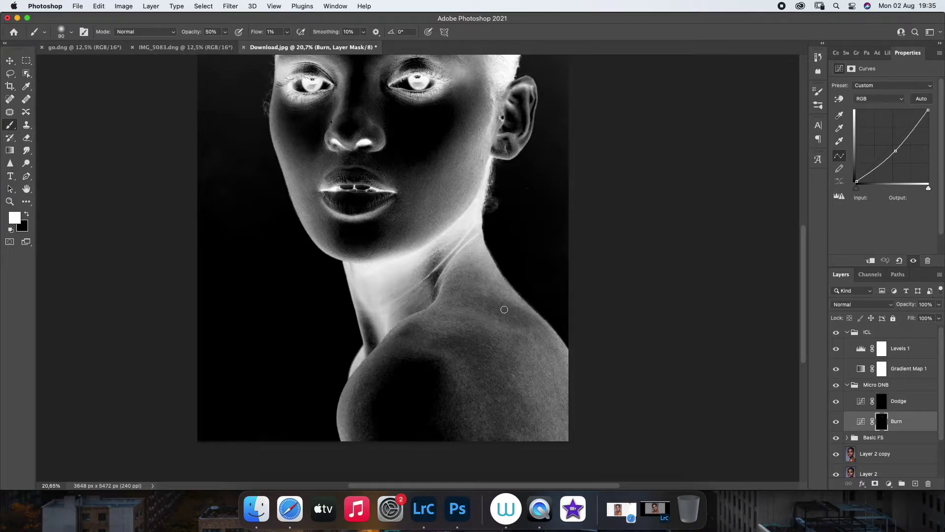
pyautogui.click(835, 333)
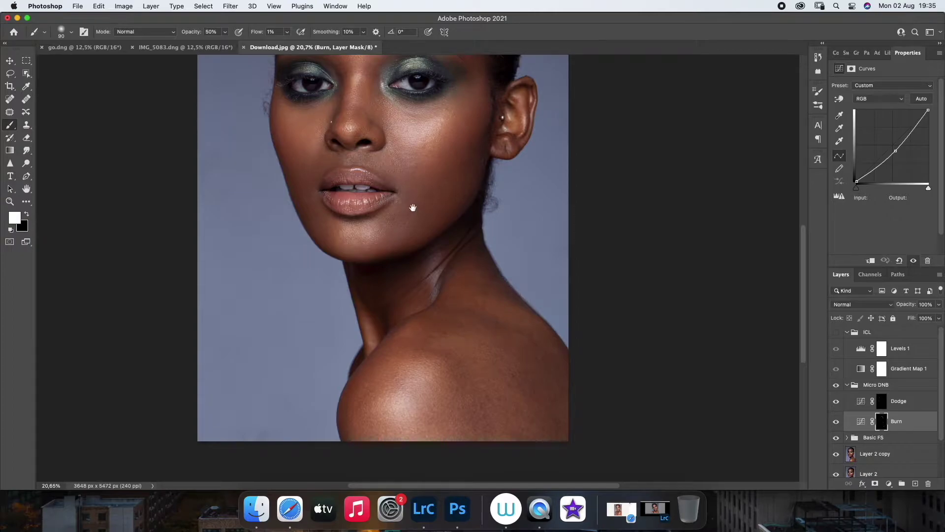
pyautogui.scroll(5, 407, 204)
# Show the ICL check view and lower Levels 1's black input to 68
pyautogui.click(836, 333)
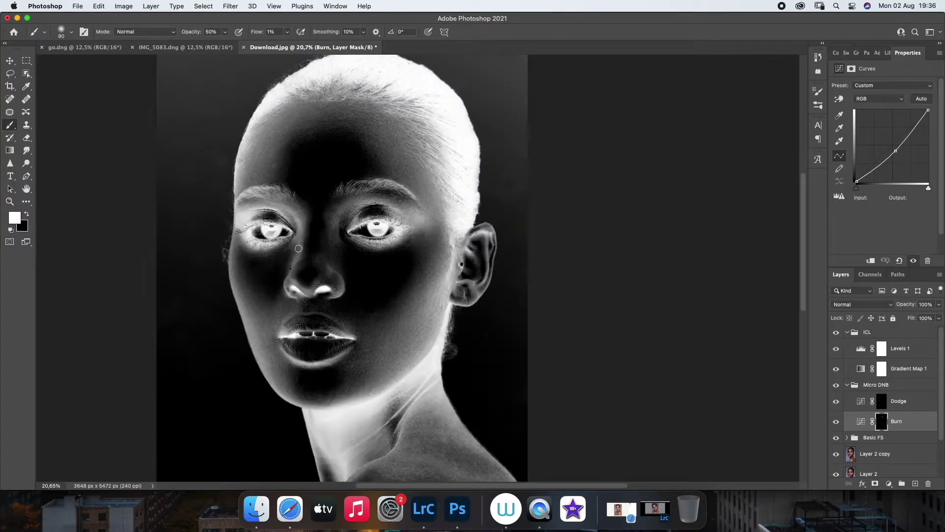
pyautogui.press('[')
pyautogui.press('[')
pyautogui.press('[')
pyautogui.click(873, 349)
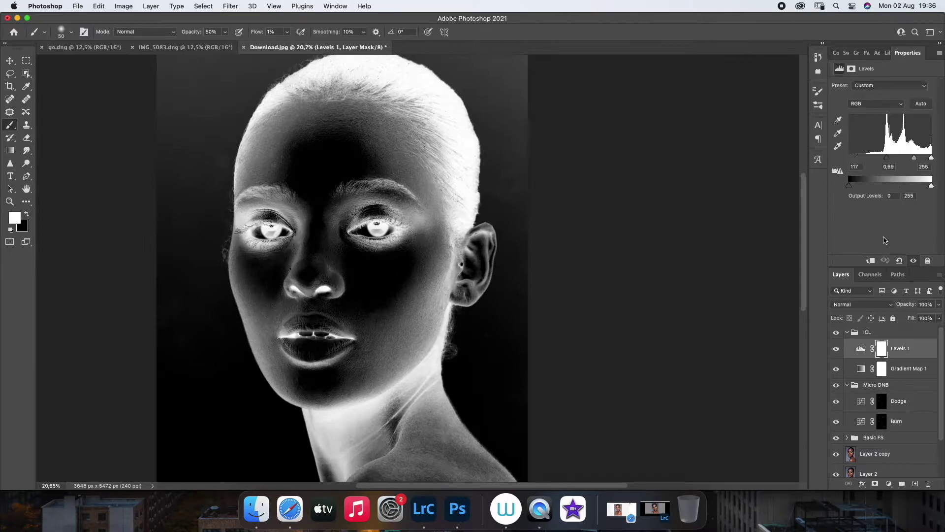
pyautogui.moveTo(887, 158); pyautogui.dragTo(873, 157)
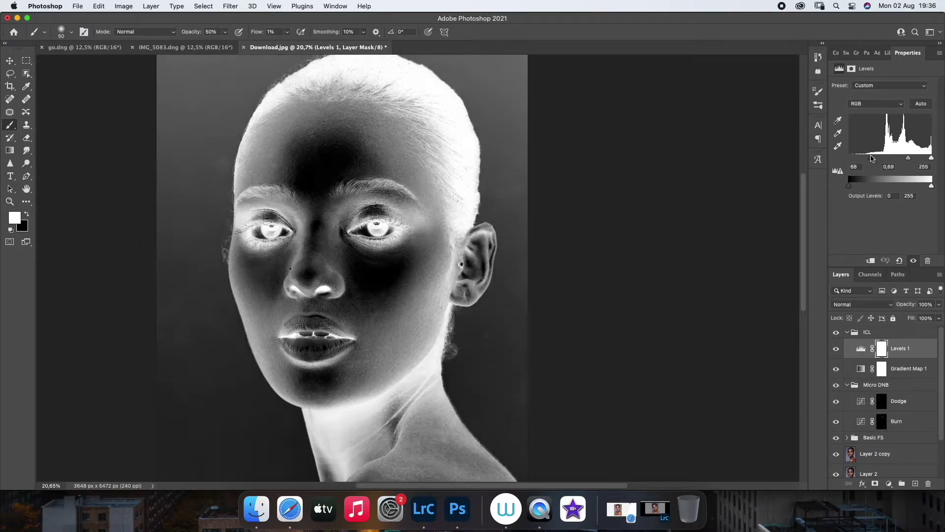
# Burn the cheek beside the nose on the Burn mask at brush size 45
pyautogui.click(897, 421)
pyautogui.press('[')
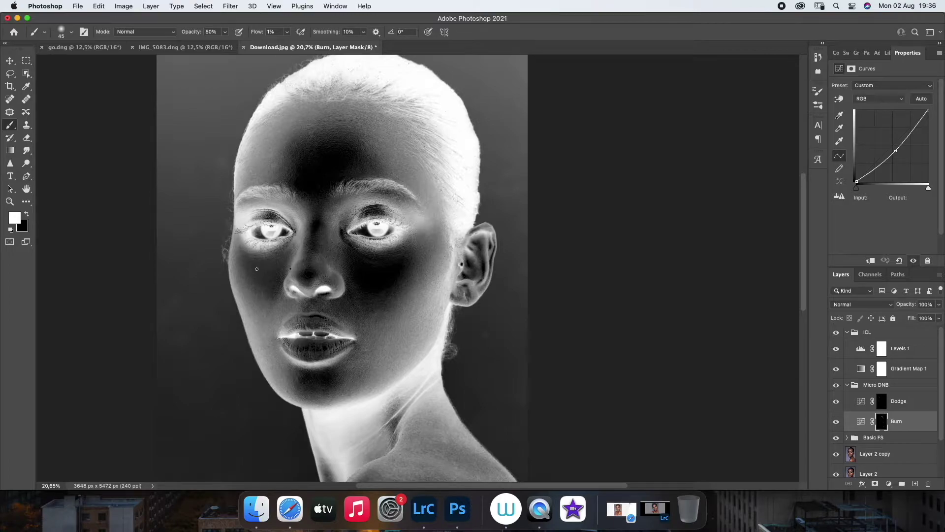
pyautogui.click(898, 403)
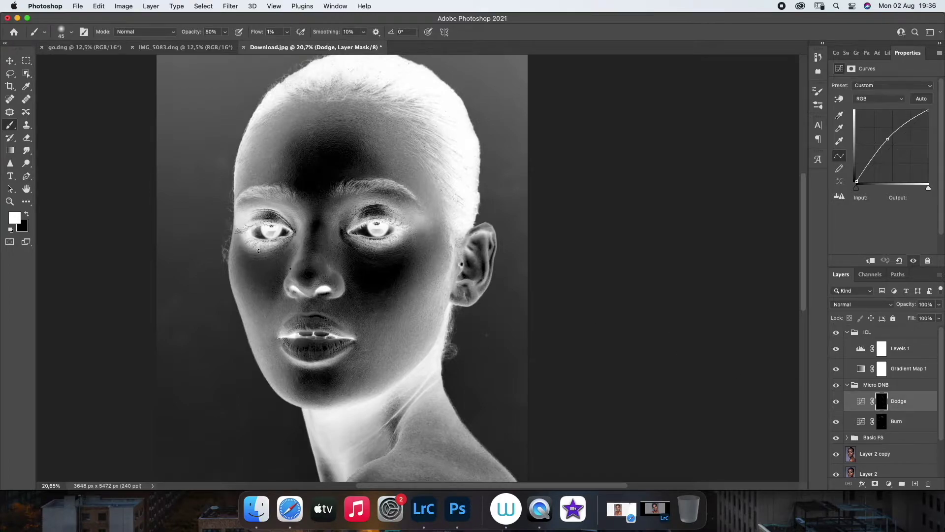
# Dodge small under-eye and nose spots with a size-40 brush, then hide the ICL group
pyautogui.press(']')
pyautogui.press(']')
pyautogui.press(']')
pyautogui.press('[')
pyautogui.press('[')
pyautogui.press(']')
pyautogui.press(']')
pyautogui.press(']')
pyautogui.click(836, 332)
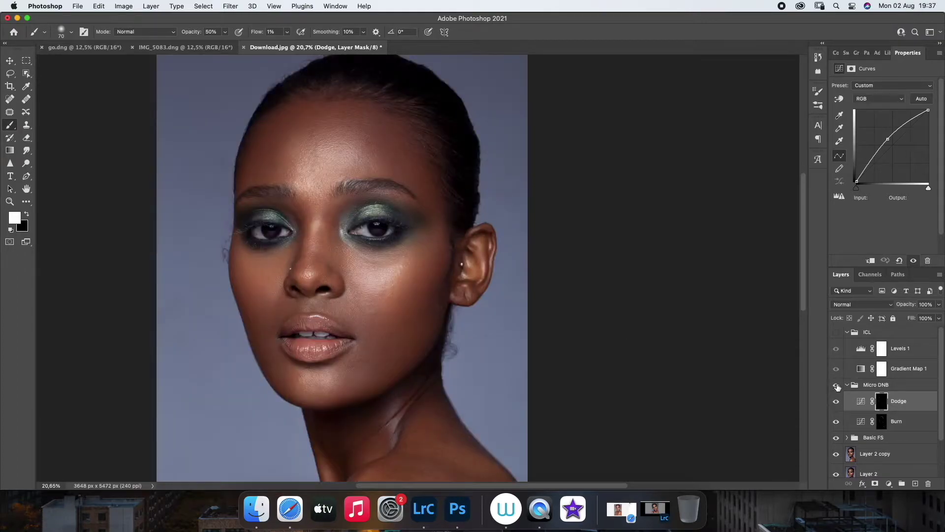
# Compare the portrait with the Micro DNB group hidden and shown, then restore the ICL view
pyautogui.doubleClick(843, 386)
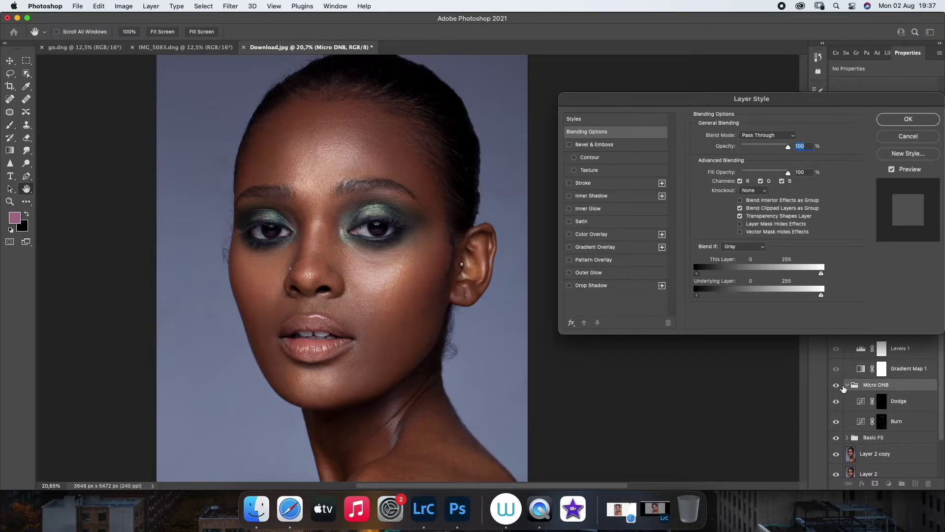
pyautogui.click(907, 140)
pyautogui.click(836, 332)
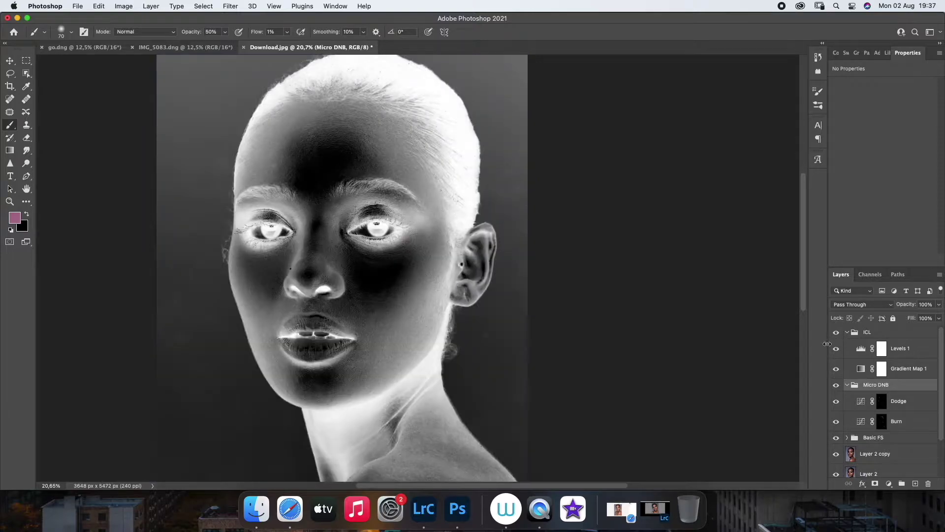
pyautogui.click(897, 422)
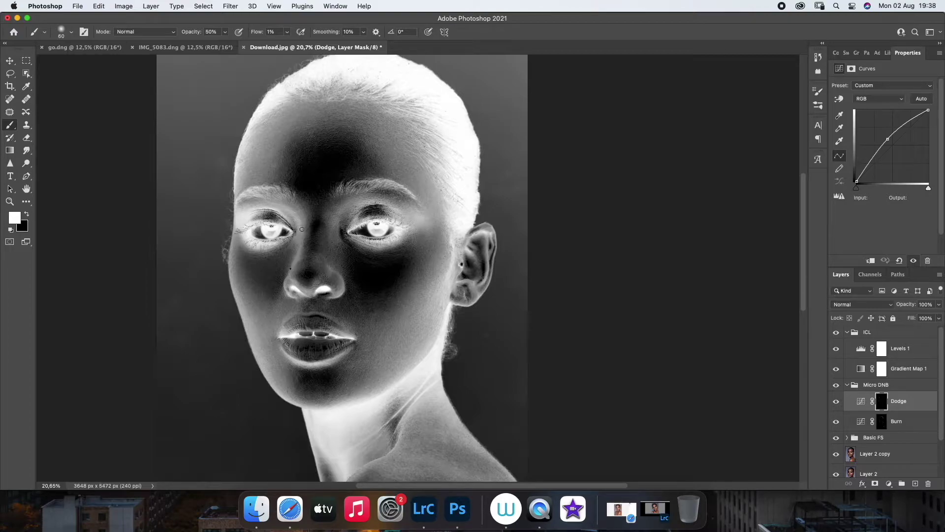
pyautogui.click(836, 332)
pyautogui.click(835, 384)
pyautogui.click(835, 385)
pyautogui.click(836, 384)
pyautogui.click(836, 332)
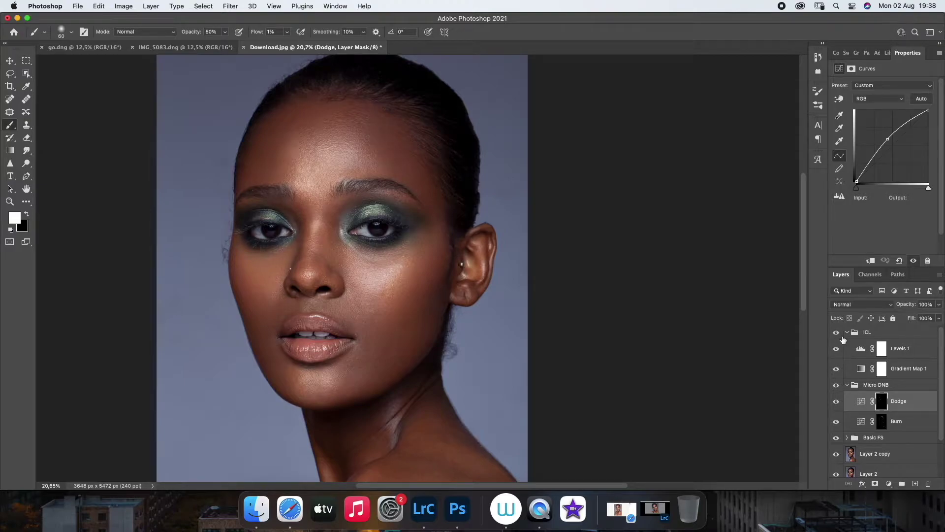
# Burn dark spots near the nose on the Burn mask, varying brush size from 40 to 60
pyautogui.hotkey('alt', '[')
pyautogui.press(']')
pyautogui.press(']')
pyautogui.press('[')
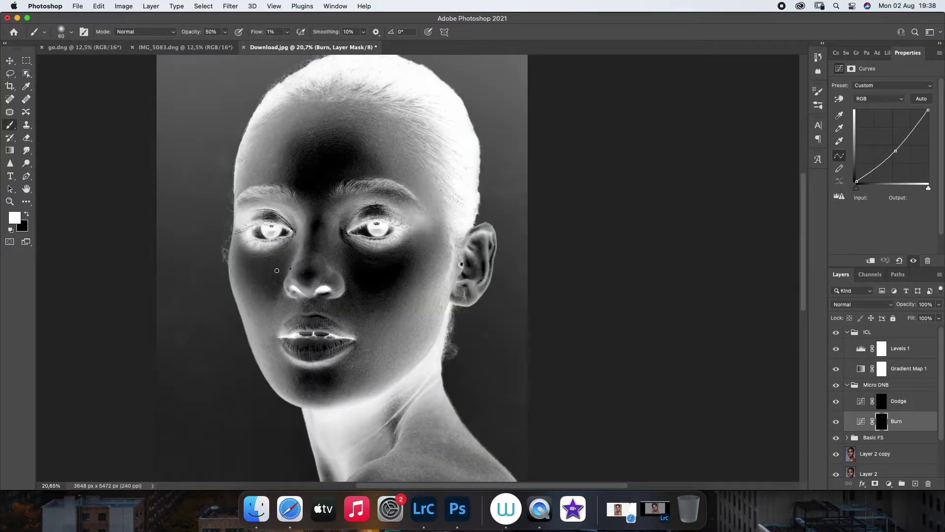
pyautogui.press(']')
pyautogui.press('[')
pyautogui.press(']')
pyautogui.press('[')
pyautogui.press(']')
pyautogui.click(904, 404)
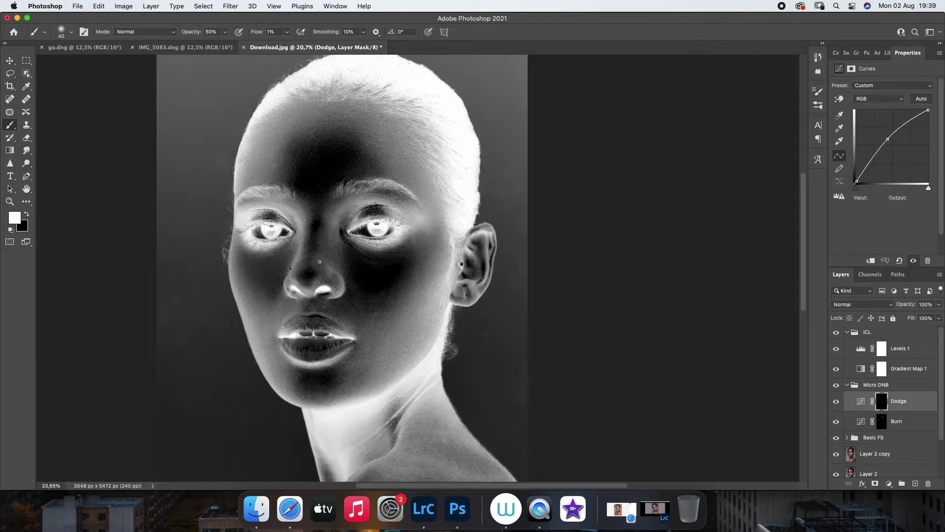
# Dodge along the nose, then burn along the brow with a 35–45 brush
pyautogui.press('[')
pyautogui.press(']')
pyautogui.click(900, 423)
pyautogui.press('[')
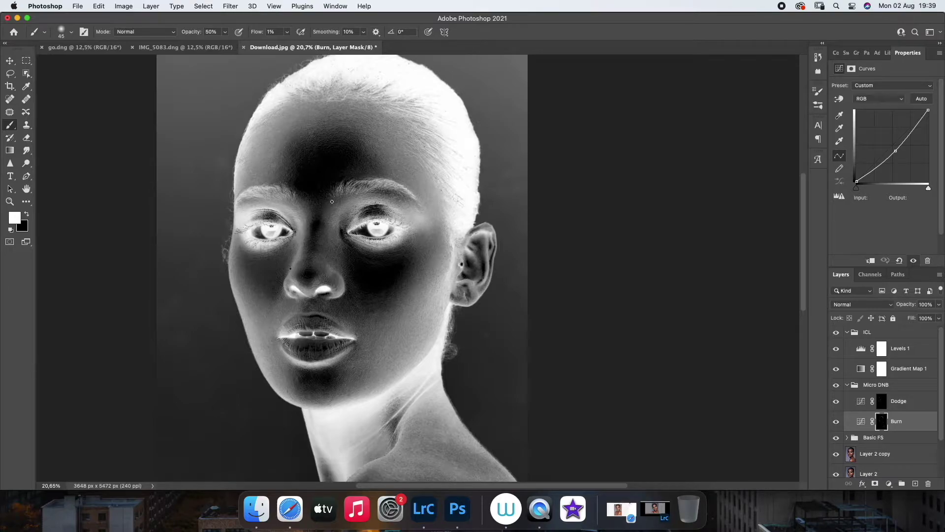
pyautogui.press('[')
pyautogui.press('[')
pyautogui.press(']')
# Toggle the Micro DNB group off and on to compare the retouching
pyautogui.click(880, 384)
pyautogui.click(835, 384)
pyautogui.click(836, 384)
pyautogui.click(836, 384)
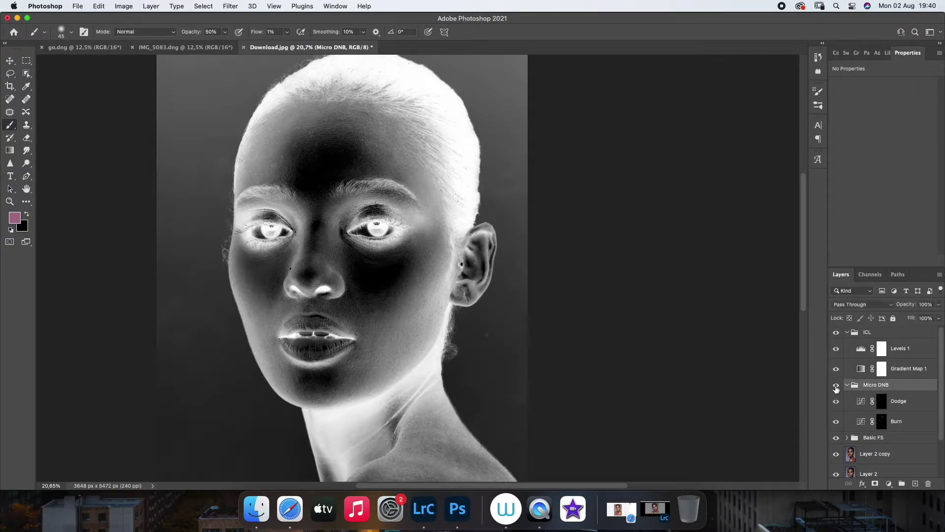
pyautogui.click(903, 421)
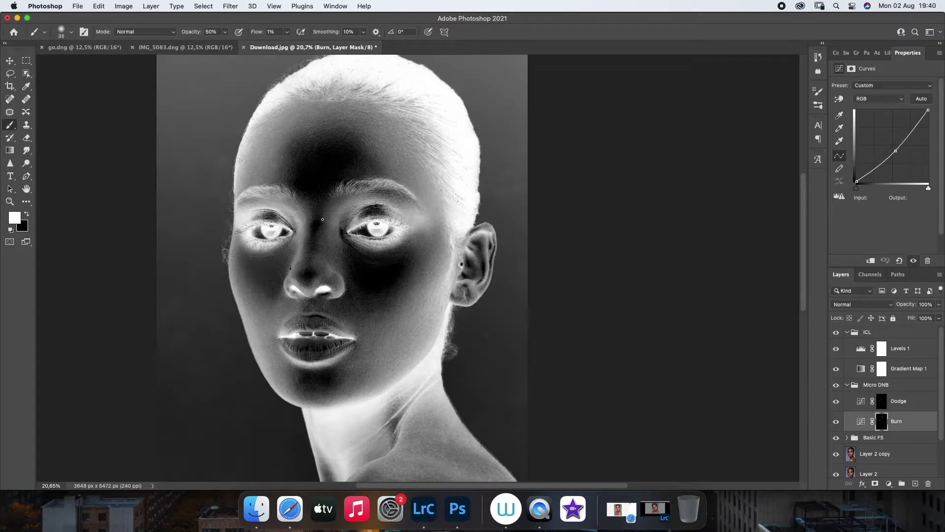
# Compare with ICL and Micro DNB toggled, then burn facial spots at brush size 40
pyautogui.click(836, 332)
pyautogui.click(835, 385)
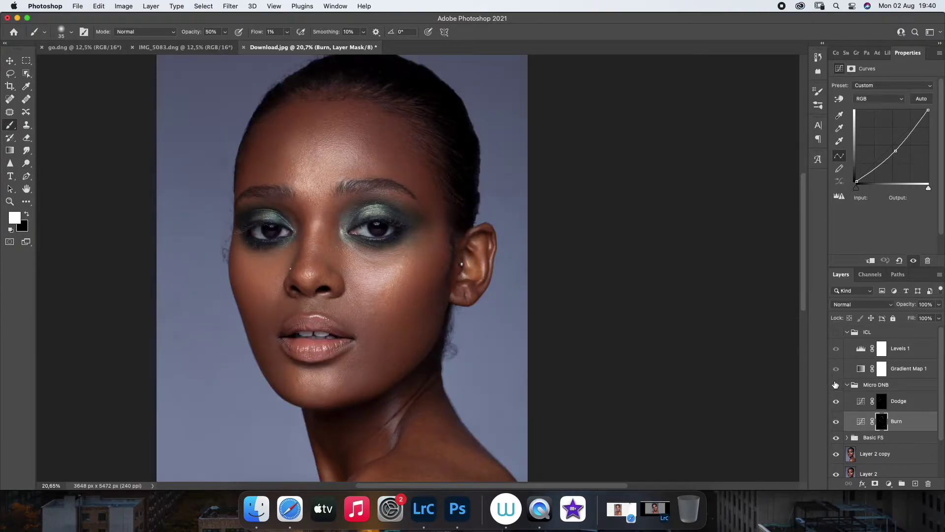
pyautogui.click(836, 333)
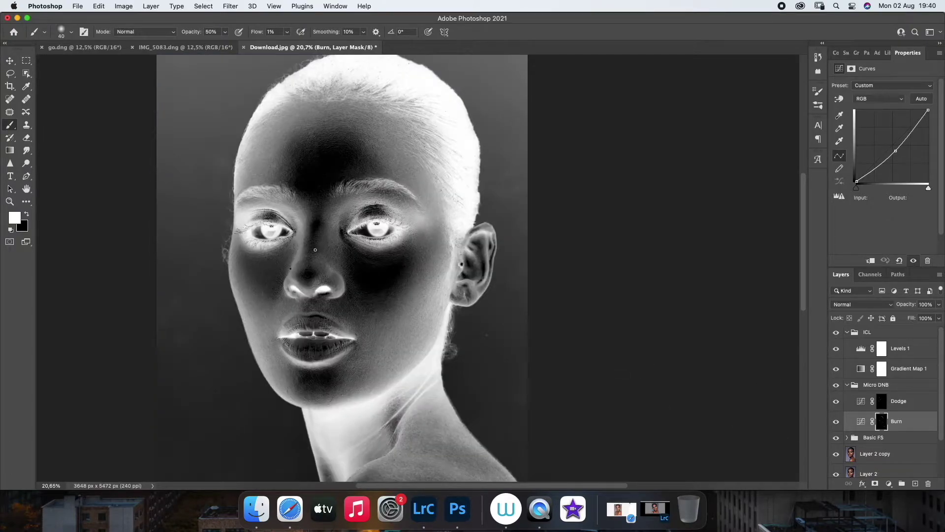
pyautogui.press('[')
pyautogui.press(']')
pyautogui.press(']')
pyautogui.press('[')
pyautogui.press('[')
# Dodge more facial spots at size 40 and hide the ICL check view
pyautogui.hotkey('alt', ']')
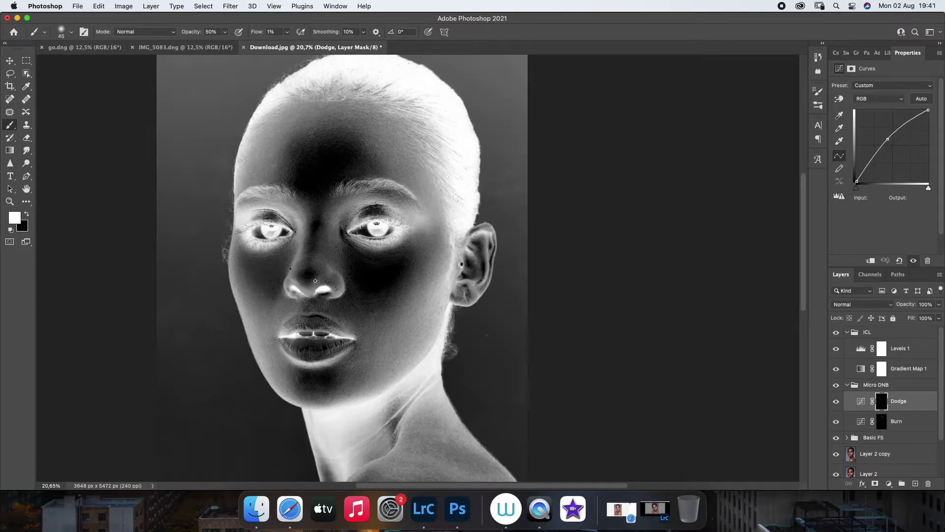
pyautogui.press('[')
pyautogui.click(836, 331)
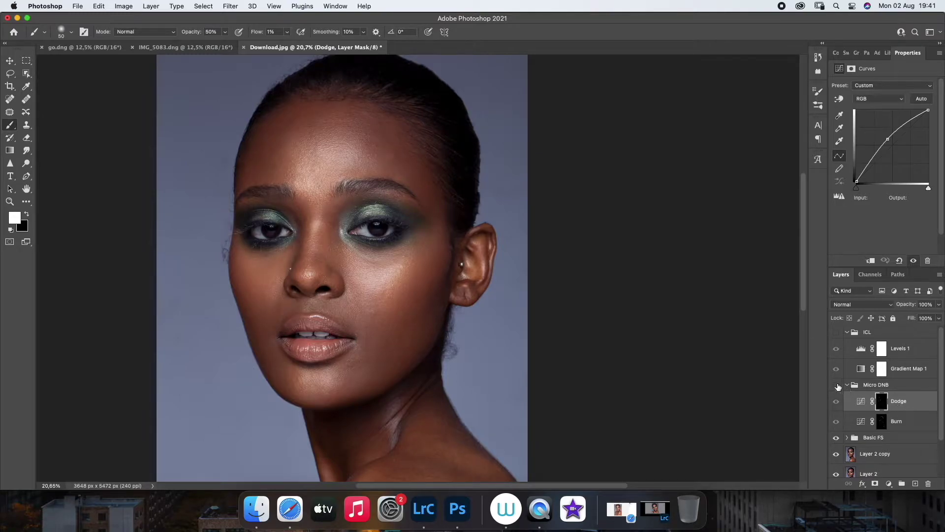
pyautogui.click(905, 421)
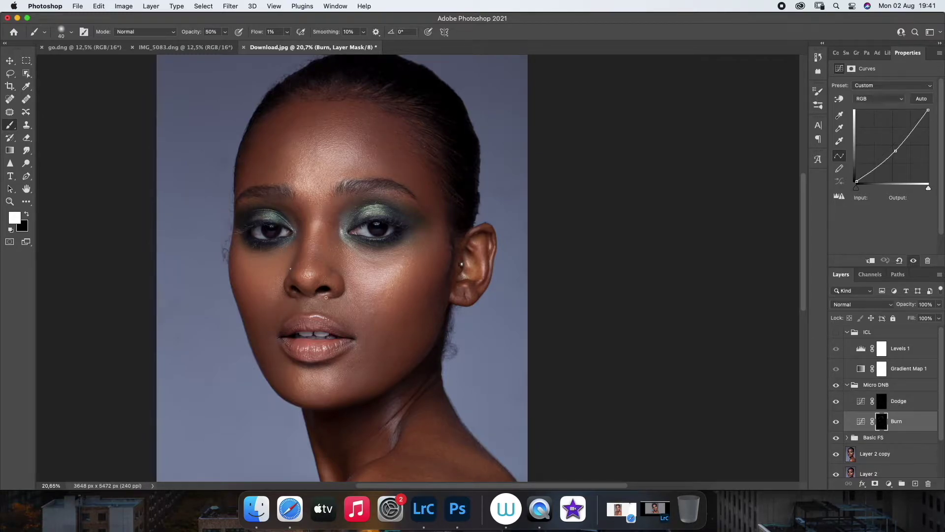
# Recheck the ICL view and alternate touch-ups between the Dodge and Burn masks
pyautogui.click(836, 331)
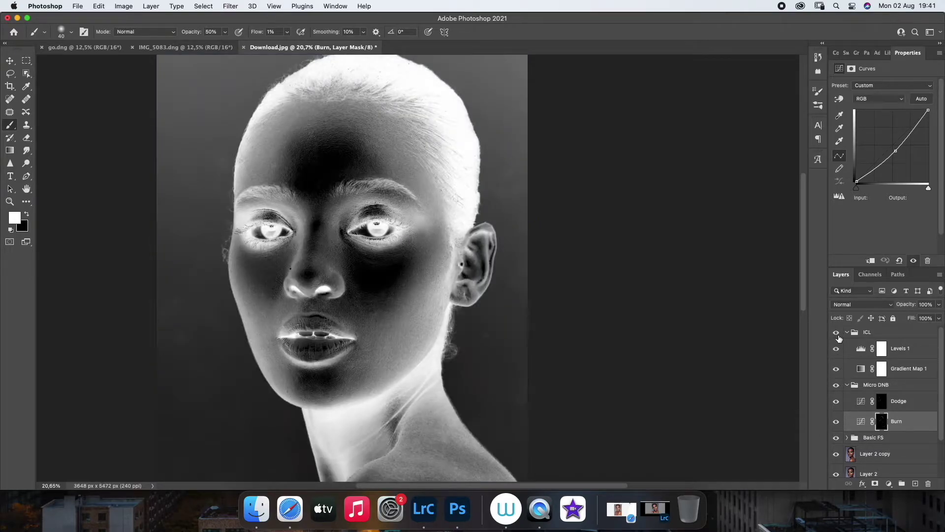
pyautogui.click(836, 331)
pyautogui.click(835, 331)
pyautogui.click(909, 403)
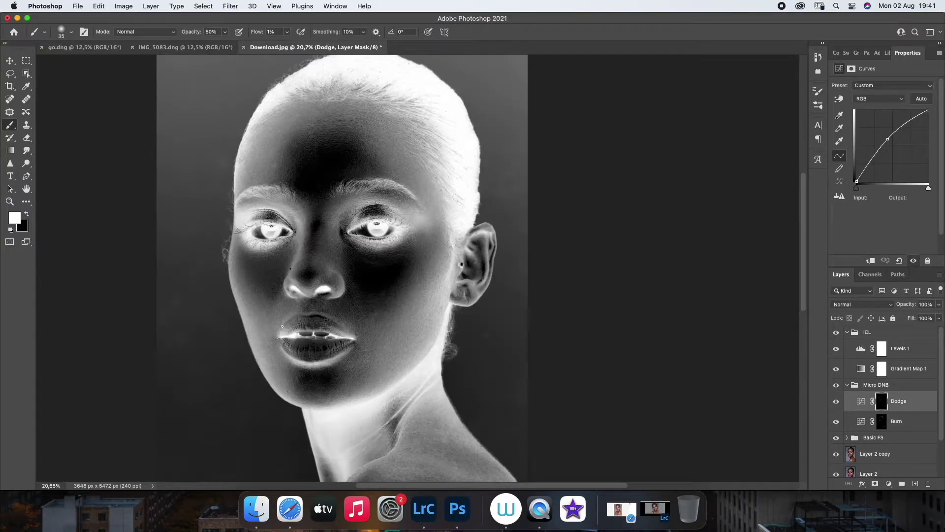
pyautogui.click(898, 428)
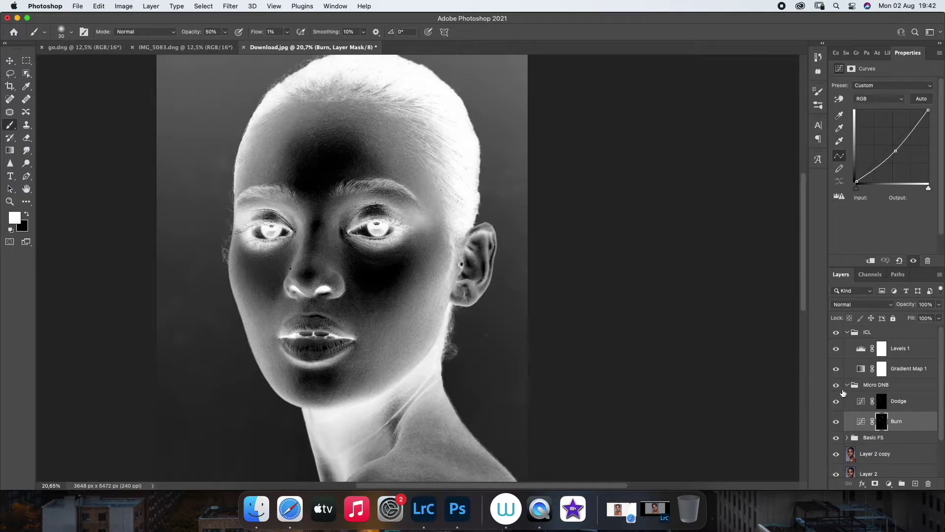
pyautogui.click(906, 405)
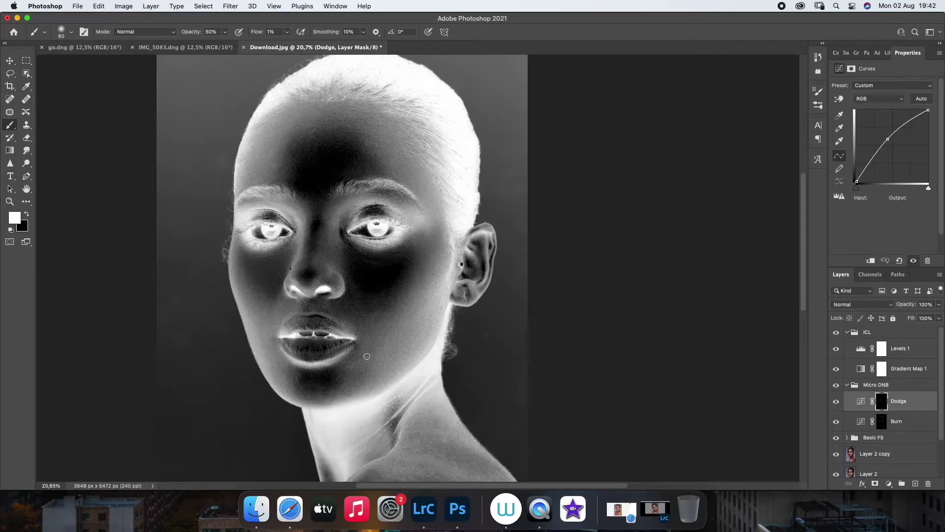
# Burn finer spots with a resized brush, retarget the Dodge mask, and hide the ICL layers
pyautogui.press(']')
pyautogui.press(']')
pyautogui.press(']')
pyautogui.press('[')
pyautogui.press('[')
pyautogui.press('[')
pyautogui.press('[')
pyautogui.hotkey('alt', '[')
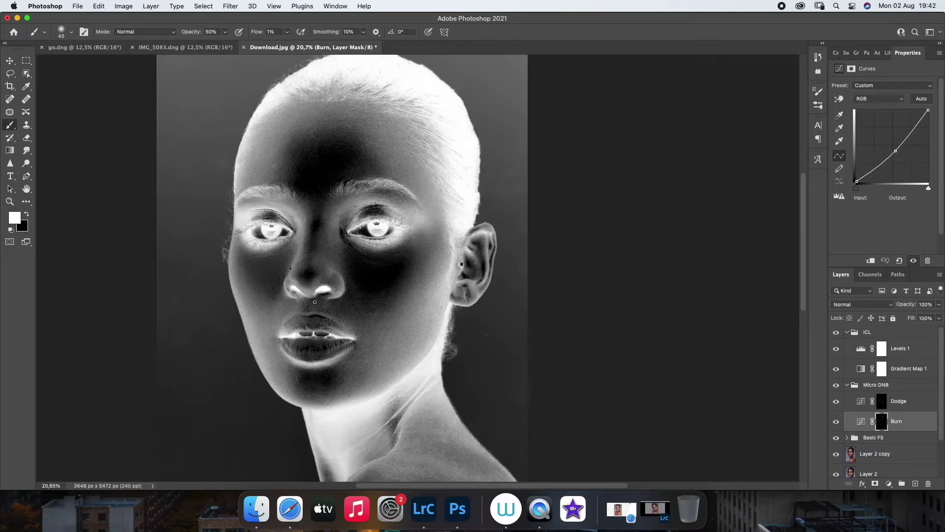
pyautogui.click(915, 409)
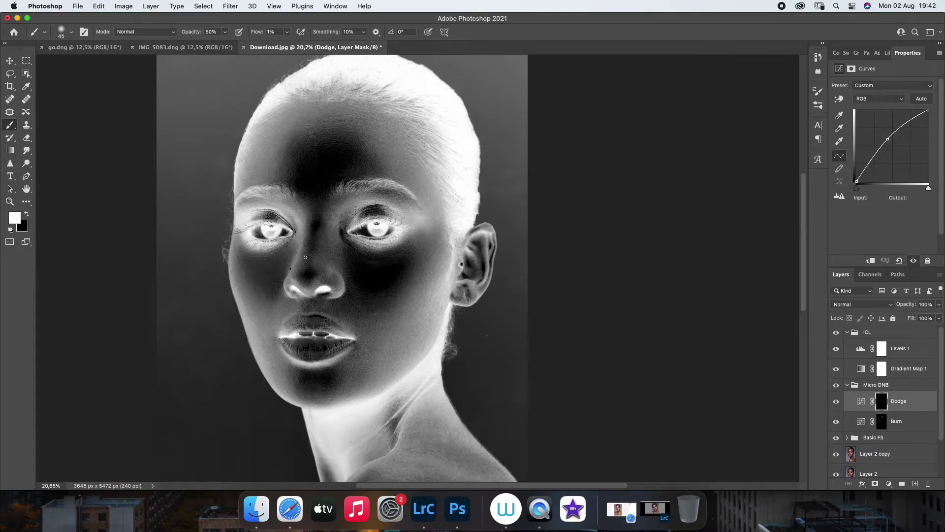
pyautogui.click(836, 333)
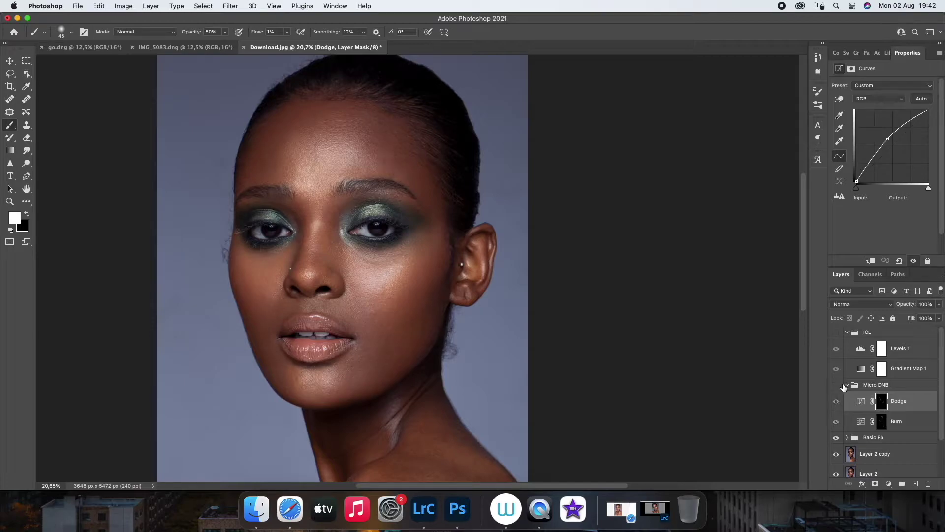
# Show Micro DNB, expand Basic FS, and set High Frequency copy to Linear Light
pyautogui.click(836, 385)
pyautogui.scroll(-3, 364, 327)
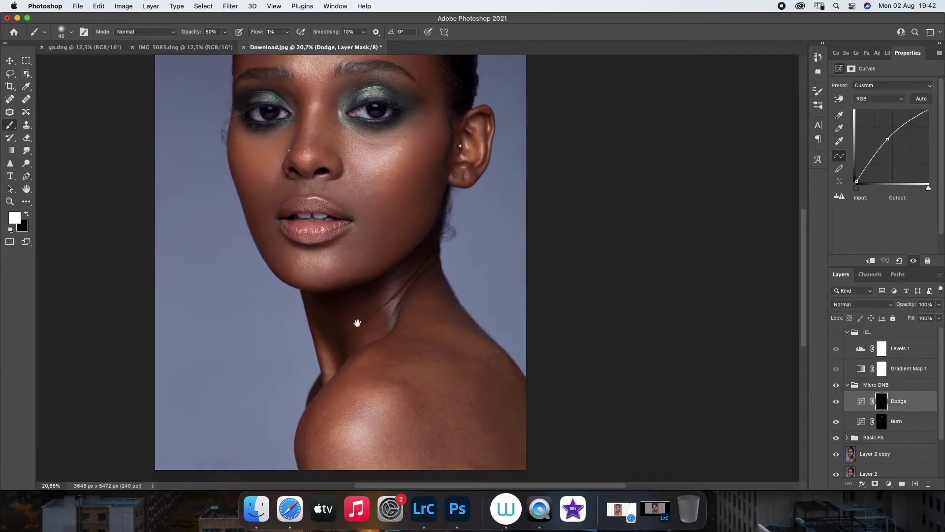
pyautogui.hscroll(3, 361, 317)
pyautogui.click(847, 385)
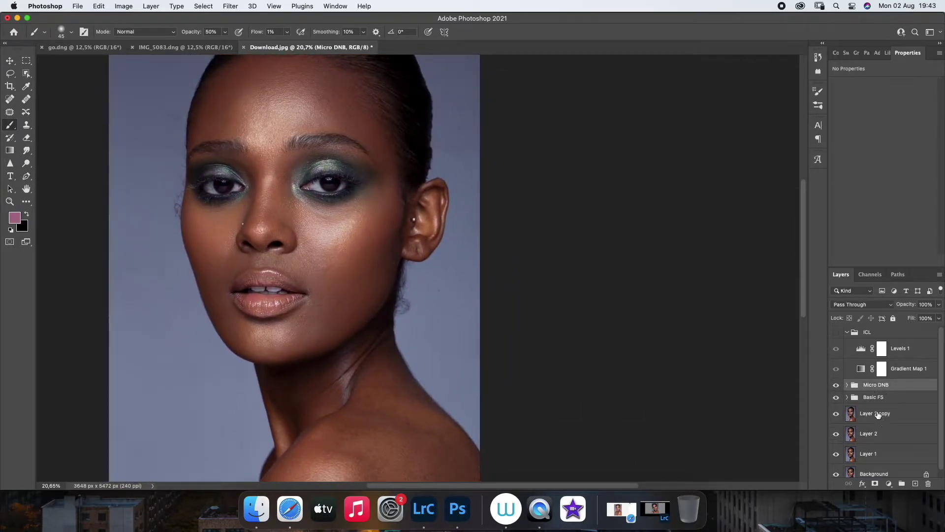
pyautogui.click(847, 396)
pyautogui.click(896, 413)
pyautogui.click(861, 304)
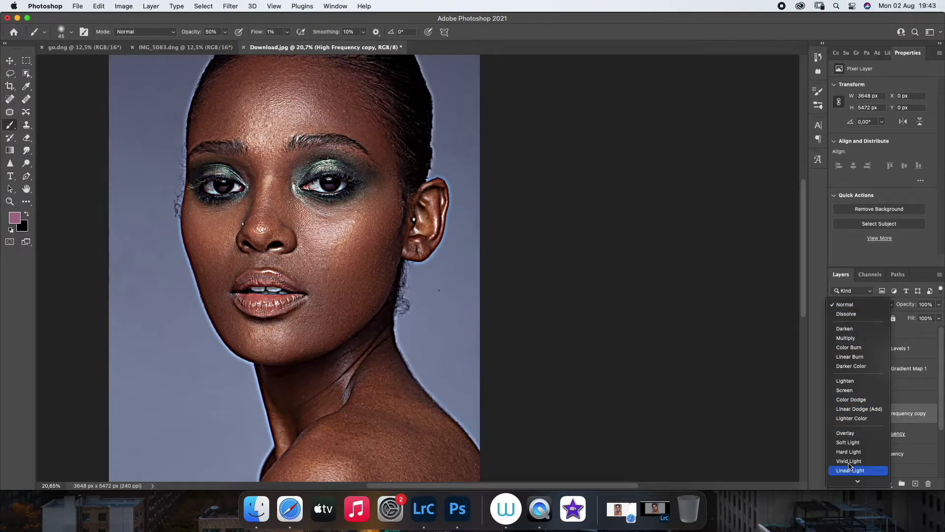
pyautogui.click(854, 443)
# Zoom into the lower face and clone-stamp clean texture over cheek flaws
pyautogui.click(16, 201)
pyautogui.moveTo(328, 295); pyautogui.dragTo(370, 281)
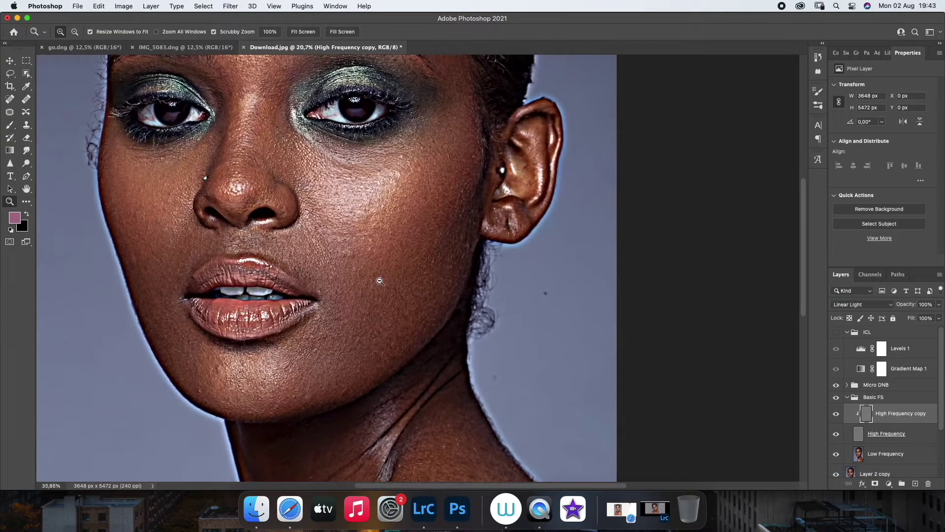
pyautogui.press('s')
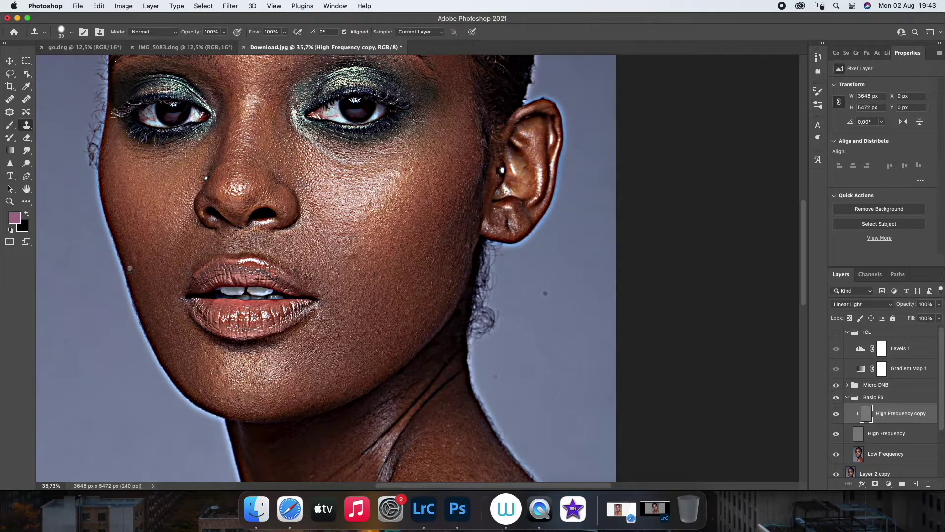
pyautogui.keyDown('alt'); pyautogui.click(139, 274); pyautogui.keyUp('alt')
pyautogui.click(128, 263)
pyautogui.click(121, 167)
pyautogui.click(371, 240)
pyautogui.moveTo(357, 179); pyautogui.dragTo(335, 180)
# Clone clean texture over flaws on the chin, cheek and upper lip
pyautogui.click(234, 373)
pyautogui.keyDown('alt'); pyautogui.click(189, 348); pyautogui.keyUp('alt')
pyautogui.moveTo(188, 338); pyautogui.dragTo(172, 328)
pyautogui.moveTo(172, 275); pyautogui.dragTo(178, 270)
pyautogui.moveTo(188, 260); pyautogui.dragTo(215, 240)
pyautogui.click(293, 252)
# Clone-stamp texture flaws along the cheek and jawline
pyautogui.moveTo(397, 311)
pyautogui.mouseDown()
pyautogui.moveTo(402, 295)
pyautogui.moveTo(419, 307)
pyautogui.moveTo(388, 333)
pyautogui.moveTo(449, 287)
pyautogui.moveTo(445, 304)
pyautogui.moveTo(402, 319)
pyautogui.mouseUp()
pyautogui.keyDown('alt'); pyautogui.click(402, 320); pyautogui.keyUp('alt')
pyautogui.moveTo(416, 324)
pyautogui.mouseDown()
pyautogui.moveTo(423, 339)
pyautogui.moveTo(388, 364)
pyautogui.mouseUp()
pyautogui.keyDown('alt'); pyautogui.click(412, 296); pyautogui.keyUp('alt')
pyautogui.moveTo(404, 278); pyautogui.dragTo(383, 278)
# Clone clean texture over flaws across the forehead
pyautogui.scroll(5, 236, 180)
pyautogui.scroll(1, 246, 197)
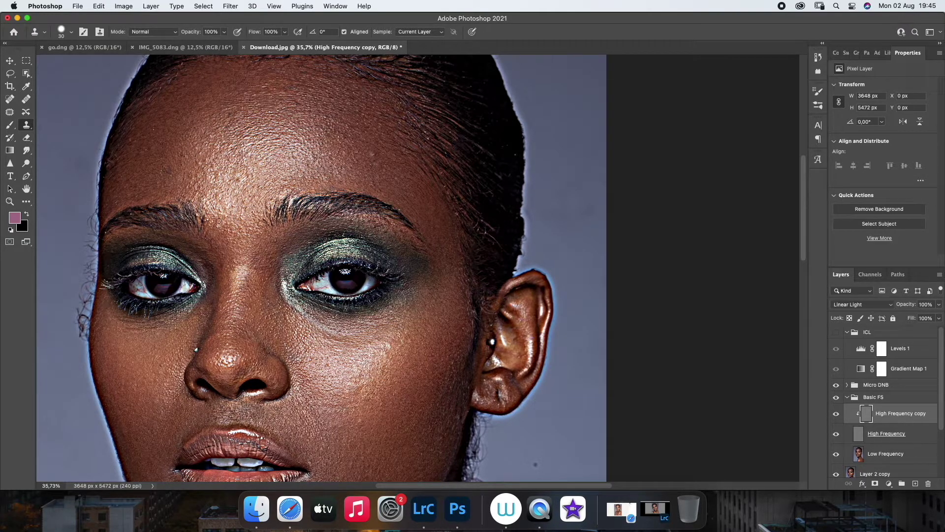
pyautogui.moveTo(242, 206)
pyautogui.mouseDown()
pyautogui.moveTo(252, 171)
pyautogui.moveTo(212, 165)
pyautogui.moveTo(216, 176)
pyautogui.mouseUp()
pyautogui.moveTo(163, 166)
pyautogui.mouseDown()
pyautogui.moveTo(191, 183)
pyautogui.moveTo(197, 162)
pyautogui.mouseUp()
pyautogui.moveTo(379, 156); pyautogui.dragTo(374, 162)
pyautogui.keyDown('alt'); pyautogui.click(234, 135); pyautogui.keyUp('alt')
pyautogui.moveTo(231, 121); pyautogui.dragTo(234, 114)
pyautogui.scroll(-5, 299, 140)
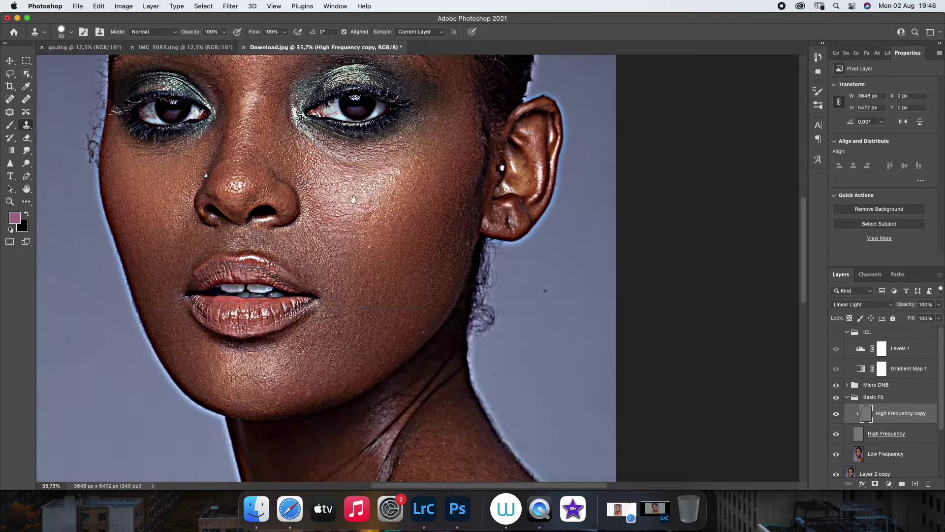
# Fit the portrait in view, set High Frequency copy back to Normal and hide it
pyautogui.rightClick(281, 290)
pyautogui.press('z')
pyautogui.press('super+0')
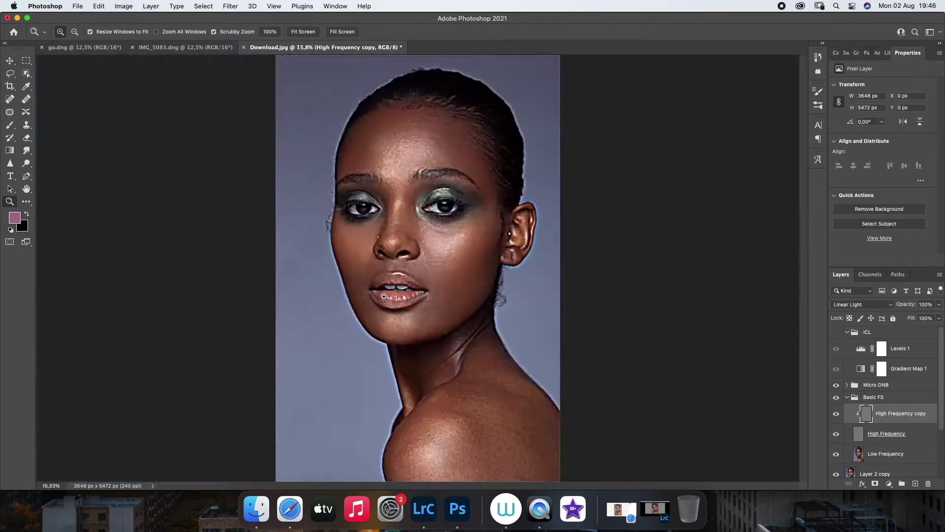
pyautogui.click(861, 304)
pyautogui.click(852, 169)
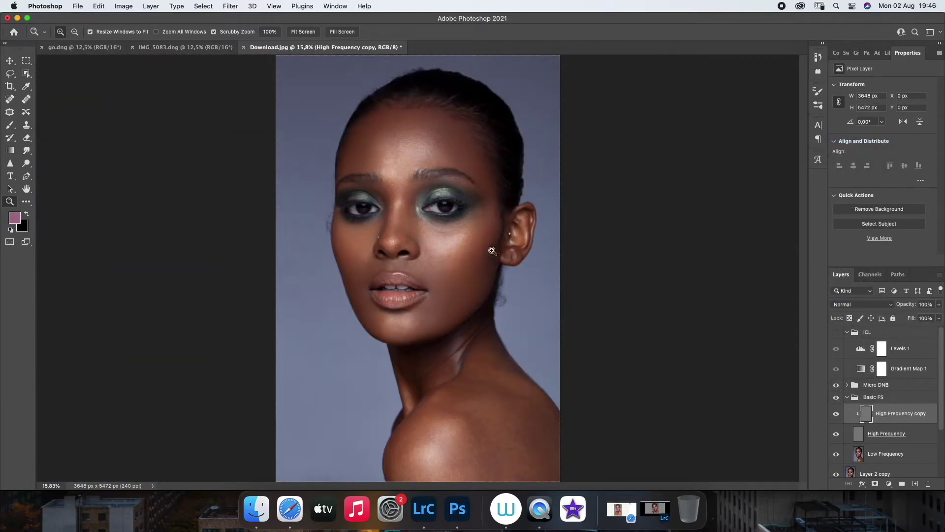
pyautogui.moveTo(494, 250); pyautogui.dragTo(513, 251)
pyautogui.click(836, 414)
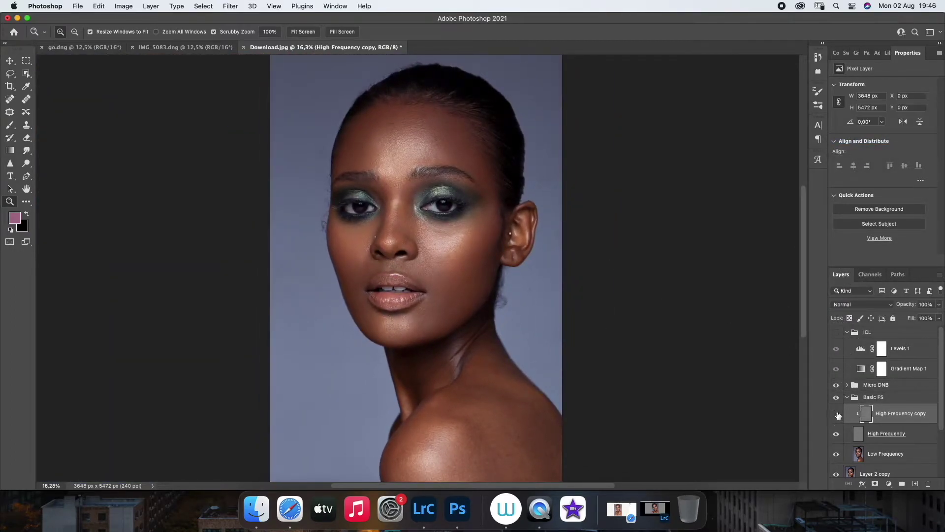
# Collapse Basic FS, show ICL, and stamp visible layers into a new layer above Micro DNB
pyautogui.click(875, 399)
pyautogui.click(847, 397)
pyautogui.click(835, 332)
pyautogui.click(849, 387)
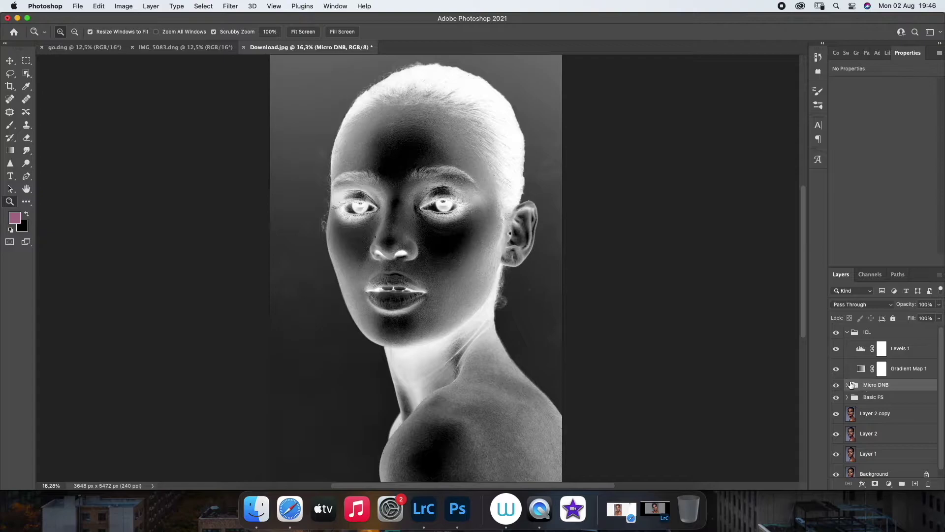
pyautogui.press('super+alt+shift+e')
# Hide the ICL check layers, stamp a merged layer, and name a duplicate High Frequency
pyautogui.press('super+z')
pyautogui.click(836, 332)
pyautogui.press('super+alt+shift+e')
pyautogui.press('super+alt+j')
pyautogui.press('Return')
pyautogui.press('super+shift+n')
pyautogui.press('BackSpace')
pyautogui.write('High Frequency')
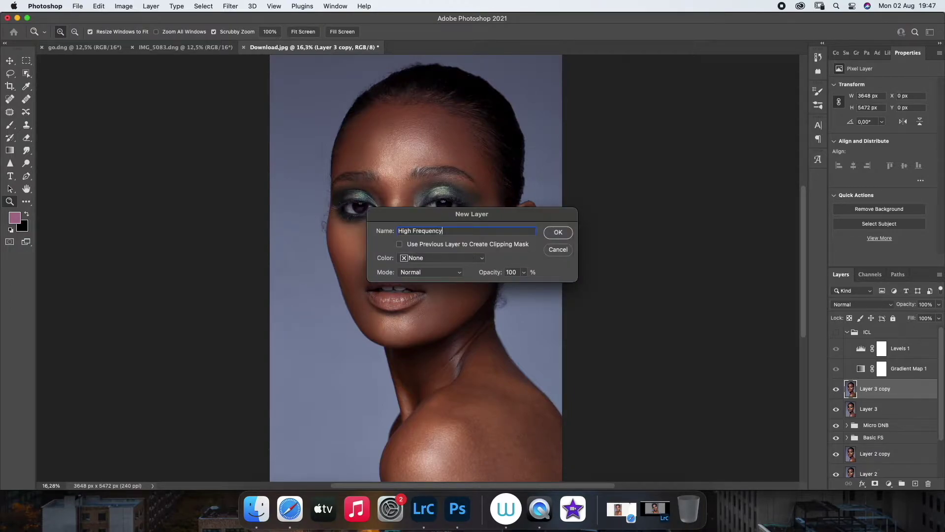
pyautogui.press('Return')
# Name the merged layer below Low Frequency and apply a Gaussian Blur to it
pyautogui.hotkey('alt', '[')
pyautogui.press('super+alt+j')
pyautogui.press('BackSpace')
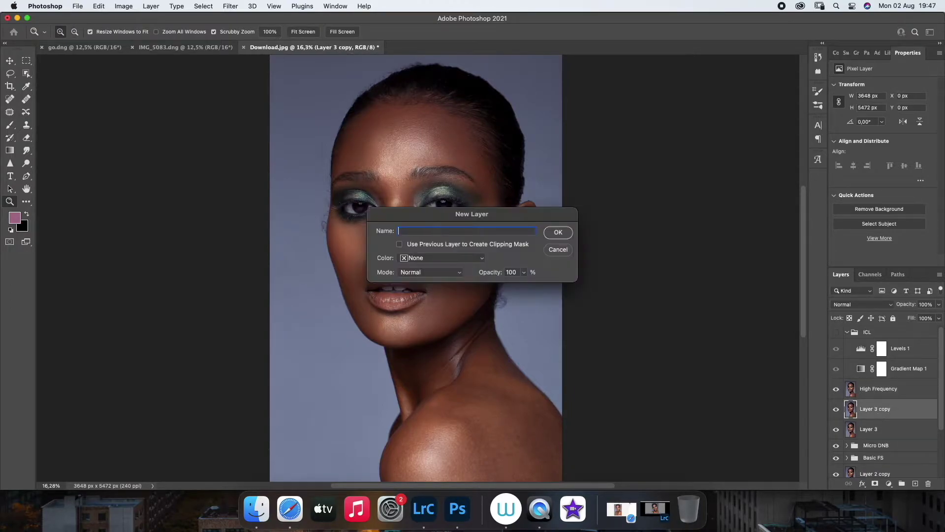
pyautogui.write('Low Frequency')
pyautogui.press('Return')
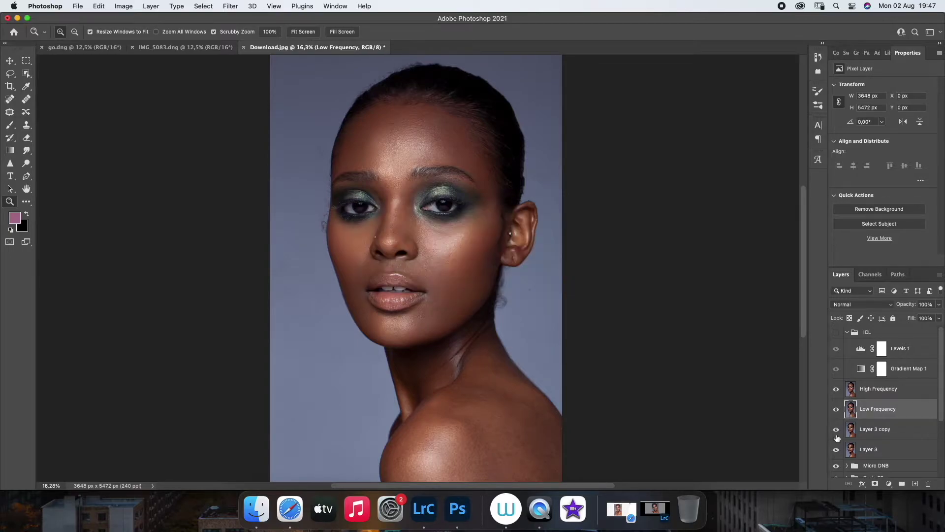
pyautogui.click(836, 389)
pyautogui.click(230, 7)
pyautogui.moveTo(288, 132)
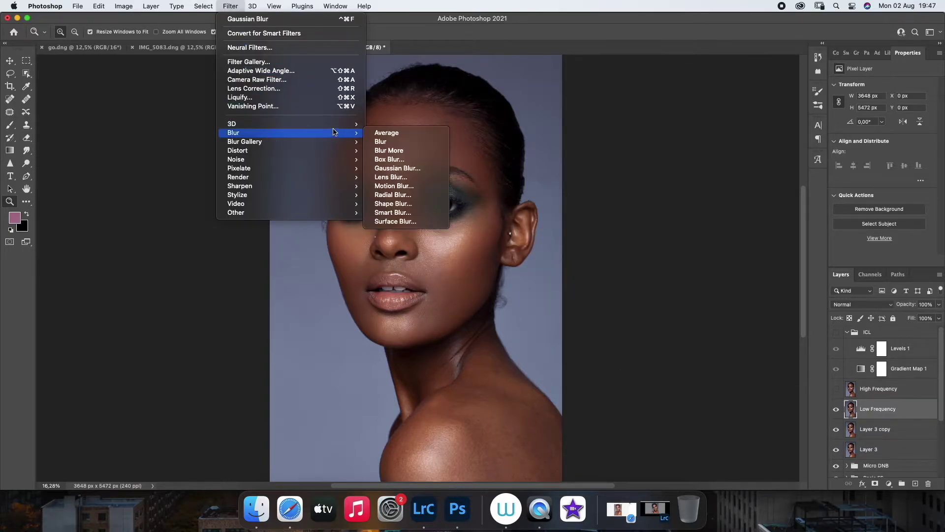
pyautogui.click(389, 164)
pyautogui.click(195, 244)
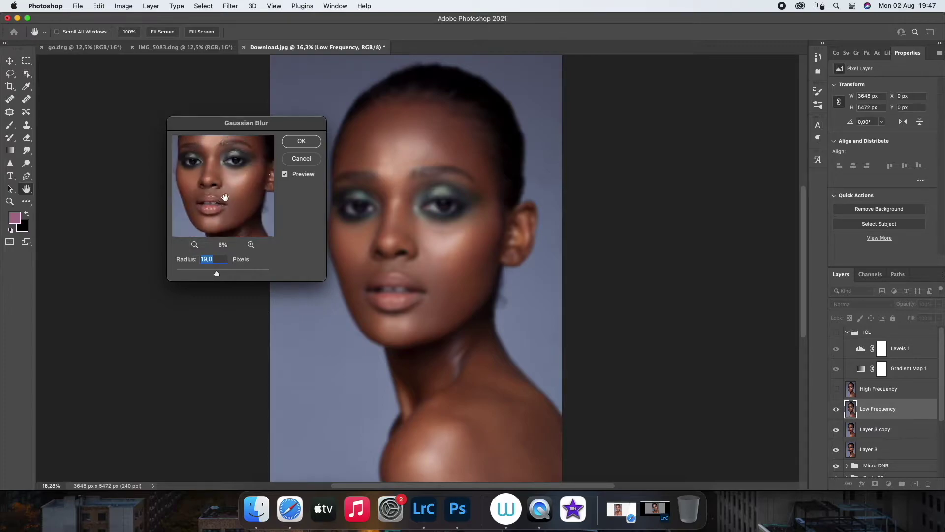
pyautogui.click(301, 141)
pyautogui.press('z')
# Apply Image to subtract Low Frequency from High Frequency, then set High Frequency to Linear Light
pyautogui.click(871, 392)
pyautogui.click(836, 388)
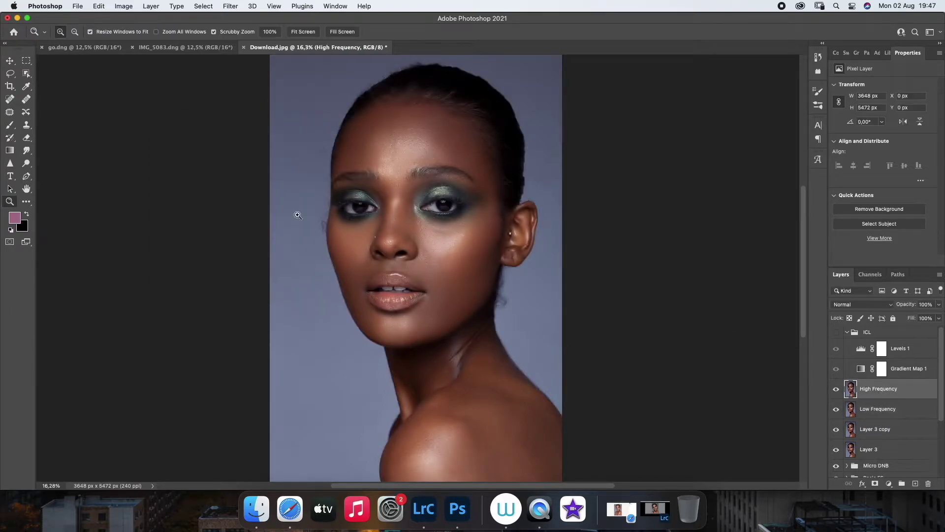
pyautogui.click(124, 6)
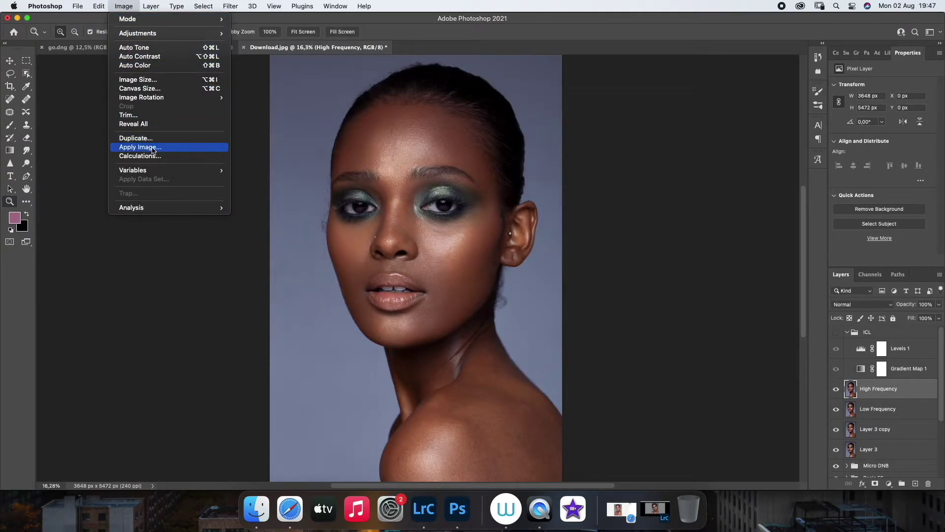
pyautogui.click(153, 150)
pyautogui.click(492, 182)
pyautogui.click(497, 227)
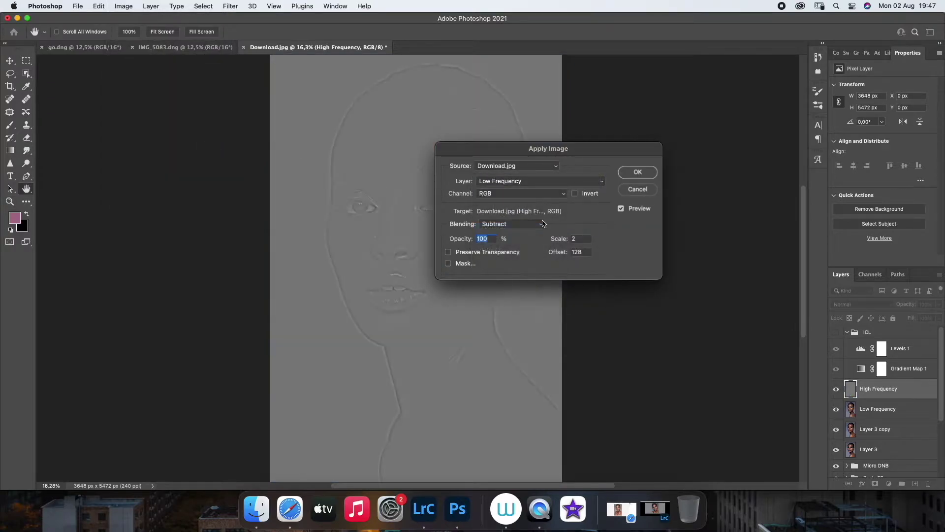
pyautogui.click(637, 171)
pyautogui.click(857, 305)
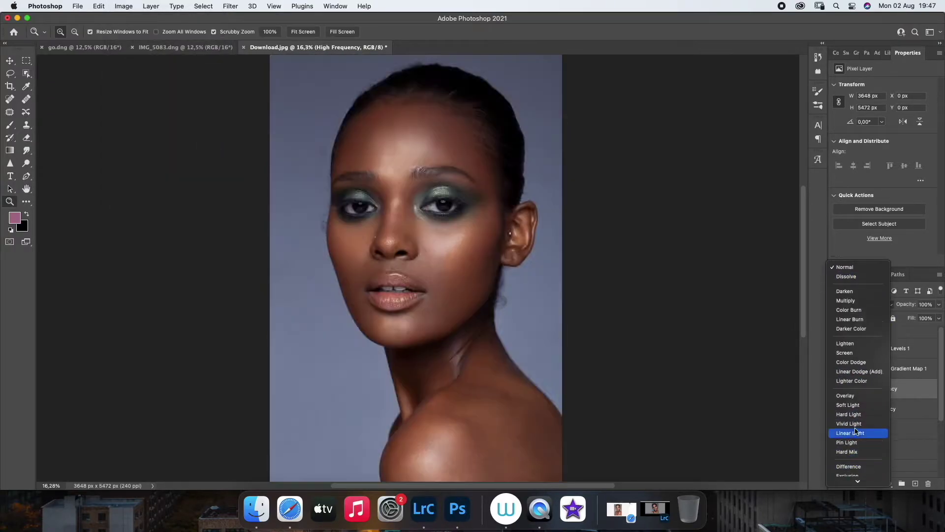
pyautogui.click(855, 432)
# Add clipped copies of the High and Low Frequency layers and group everything as Advanced FS
pyautogui.hotkey('ctrl', 'j')
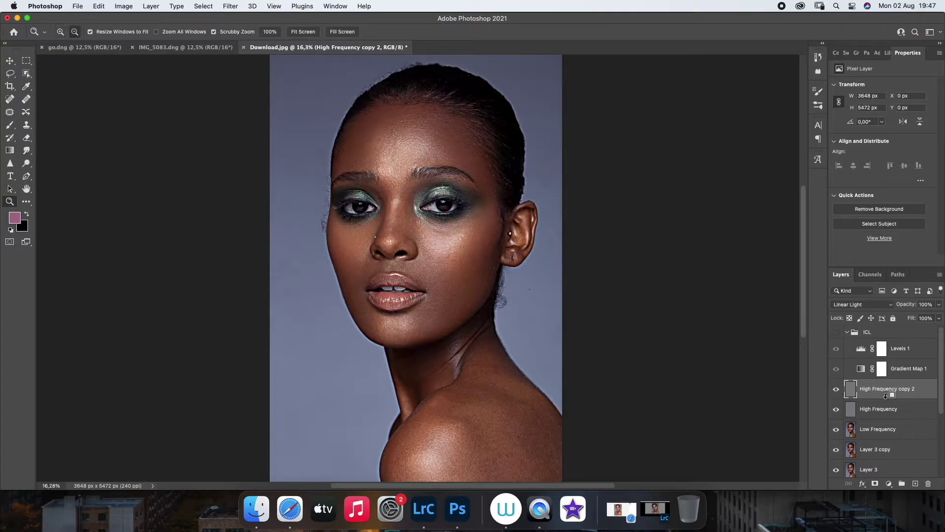
pyautogui.keyDown('alt'); pyautogui.click(886, 398); pyautogui.keyUp('alt')
pyautogui.click(881, 428)
pyautogui.hotkey('ctrl', 'alt', 'j')
pyautogui.press('Return')
pyautogui.keyDown('alt'); pyautogui.click(903, 440); pyautogui.keyUp('alt')
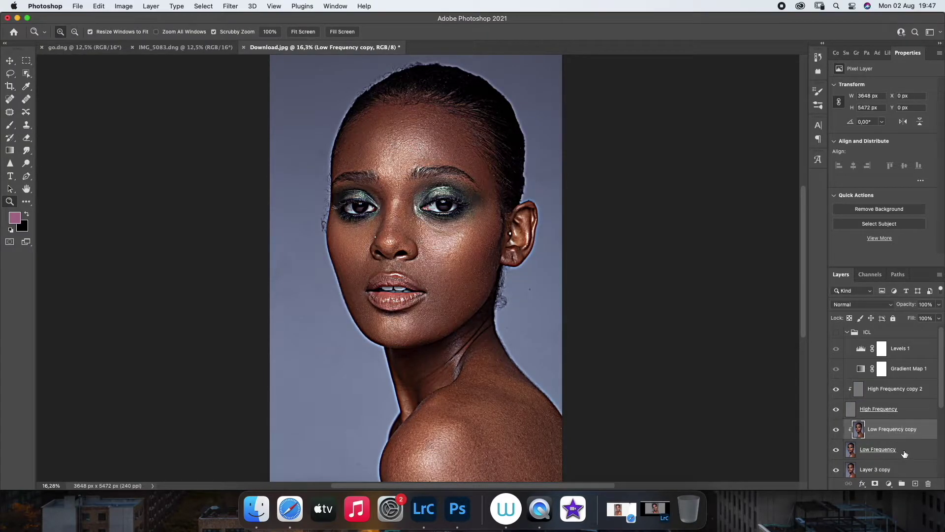
pyautogui.keyDown('shift'); pyautogui.click(886, 389); pyautogui.keyUp('shift')
pyautogui.hotkey('ctrl', 'g')
pyautogui.doubleClick(872, 384)
pyautogui.press('BackSpace')
pyautogui.write('Advanced FS')
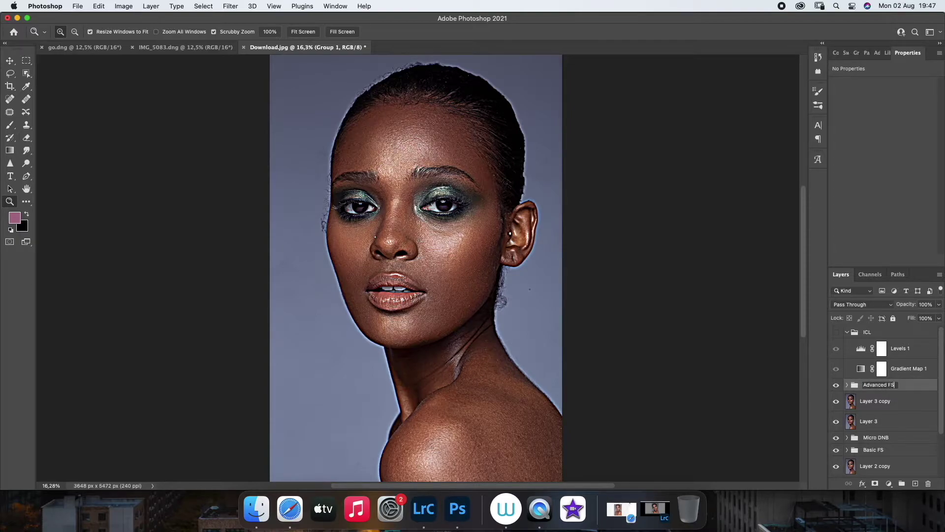
pyautogui.write('FS')
pyautogui.press('Return')
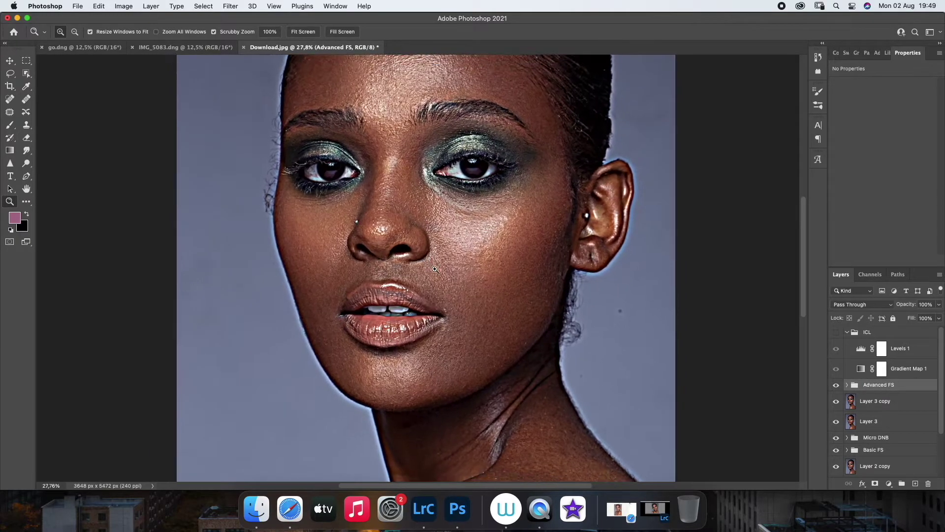
# On High Frequency copy 2, clone-stamp with a 45 px brush over cheek, chin and upper-lip blemishes
pyautogui.click(847, 385)
pyautogui.click(891, 403)
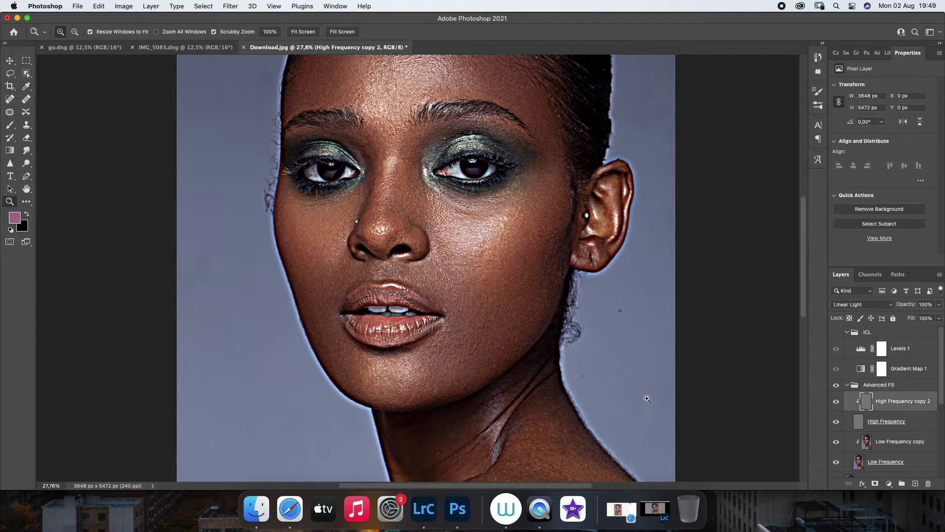
pyautogui.click(26, 125)
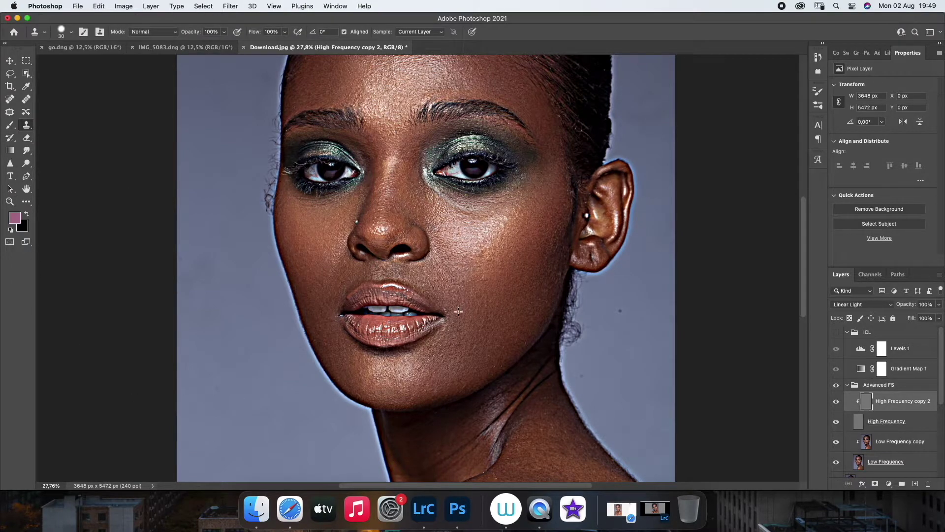
pyautogui.press(']')
pyautogui.press(']')
pyautogui.press(']')
pyautogui.keyDown('alt'); pyautogui.click(313, 305); pyautogui.keyUp('alt')
pyautogui.moveTo(309, 296); pyautogui.dragTo(322, 296)
pyautogui.keyDown('alt'); pyautogui.click(313, 312); pyautogui.keyUp('alt')
pyautogui.moveTo(313, 317); pyautogui.dragTo(313, 321)
pyautogui.moveTo(318, 329)
pyautogui.mouseDown()
pyautogui.moveTo(435, 374)
pyautogui.moveTo(471, 351)
pyautogui.mouseUp()
pyautogui.moveTo(471, 351)
pyautogui.mouseDown()
pyautogui.moveTo(426, 280)
pyautogui.moveTo(435, 300)
pyautogui.moveTo(484, 325)
pyautogui.moveTo(494, 318)
pyautogui.mouseUp()
pyautogui.moveTo(502, 310)
pyautogui.mouseDown()
pyautogui.moveTo(500, 261)
pyautogui.moveTo(458, 236)
pyautogui.mouseUp()
# Clone clean texture across the forehead, including its right side
pyautogui.scroll(5, 441, 245)
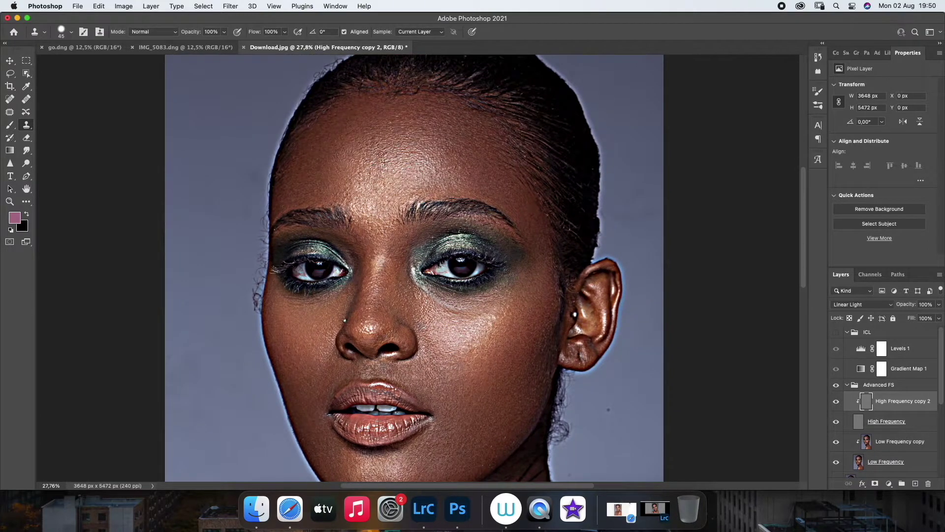
pyautogui.moveTo(363, 157); pyautogui.dragTo(321, 142)
pyautogui.moveTo(321, 142)
pyautogui.mouseDown()
pyautogui.moveTo(354, 115)
pyautogui.moveTo(400, 118)
pyautogui.moveTo(401, 127)
pyautogui.moveTo(471, 125)
pyautogui.mouseUp()
pyautogui.moveTo(502, 173); pyautogui.dragTo(482, 169)
pyautogui.moveTo(498, 168); pyautogui.dragTo(470, 138)
# Set the retouch layer to Normal, touch up the forehead and a jaw spot, then zoom out
pyautogui.click(836, 402)
pyautogui.click(836, 402)
pyautogui.click(861, 304)
pyautogui.click(854, 134)
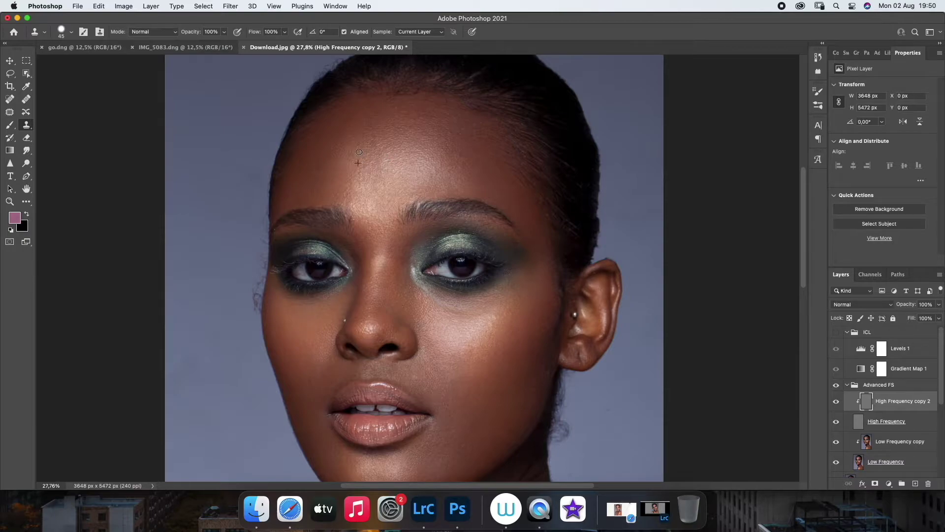
pyautogui.moveTo(367, 146); pyautogui.dragTo(370, 119)
pyautogui.scroll(-5, 349, 187)
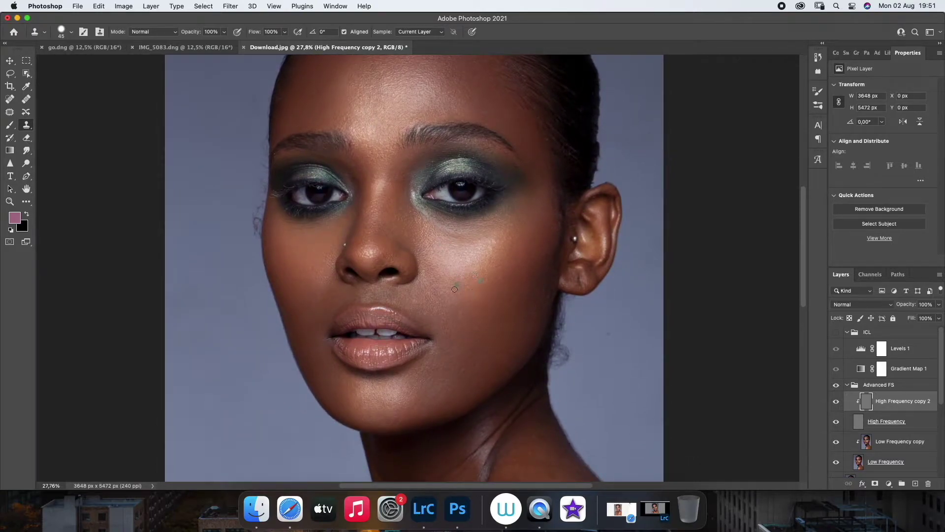
pyautogui.keyDown('alt'); pyautogui.click(496, 362); pyautogui.keyUp('alt')
pyautogui.click(9, 201)
pyautogui.keyDown('alt'); pyautogui.click(471, 353); pyautogui.keyUp('alt')
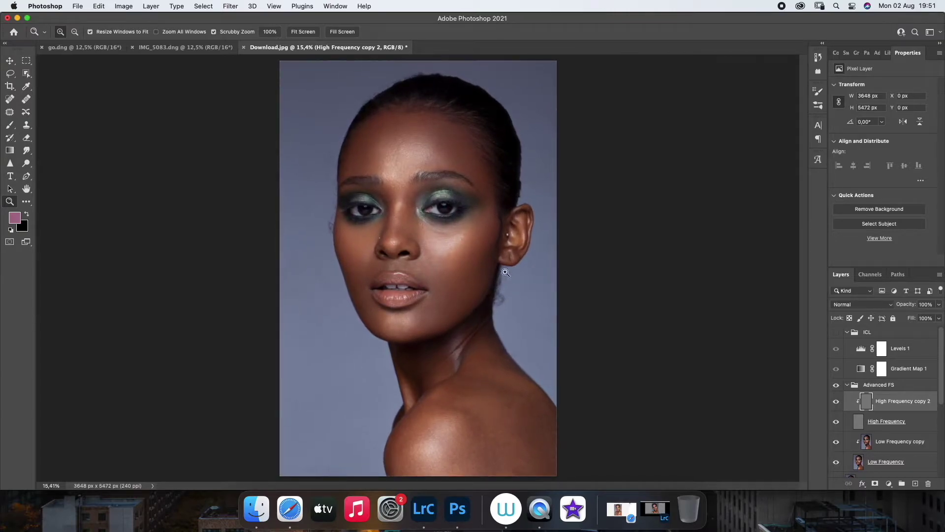
# Above the collapsed Advanced FS group, add a brightening Curves layer with an inverted mask named Dodge
pyautogui.click(886, 385)
pyautogui.click(846, 385)
pyautogui.click(889, 483)
pyautogui.click(886, 317)
pyautogui.moveTo(890, 142); pyautogui.dragTo(888, 139)
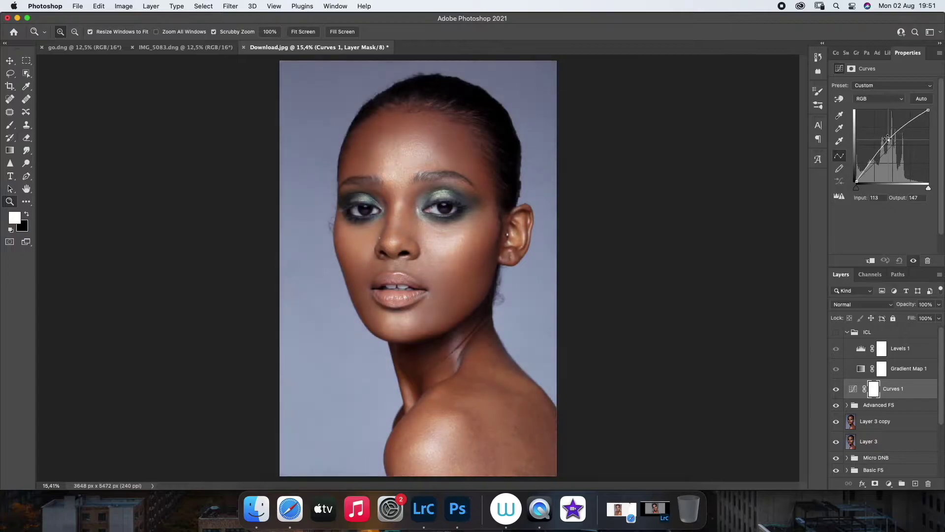
pyautogui.press('super+i')
pyautogui.doubleClick(894, 389)
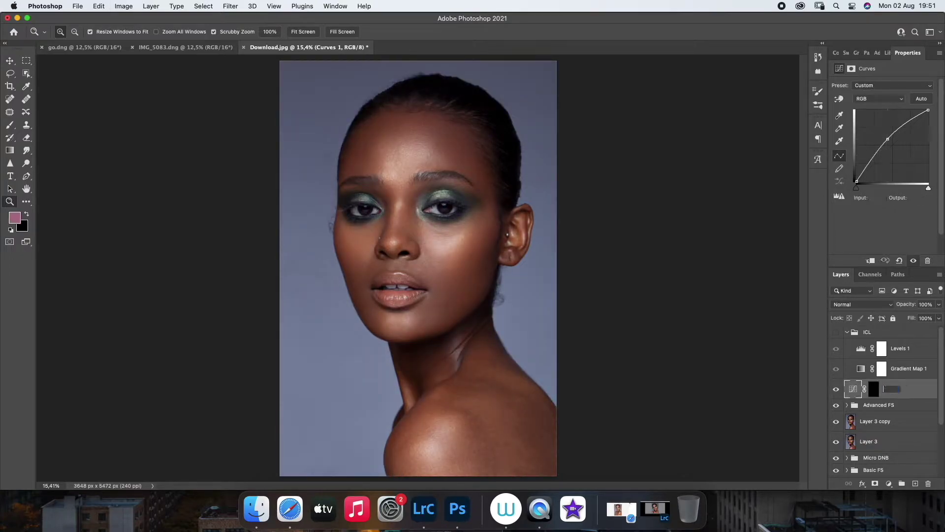
pyautogui.write('odge')
pyautogui.press('Return')
# Add a darkening Curves layer with an inverted black mask named Burn
pyautogui.click(881, 409)
pyautogui.click(889, 483)
pyautogui.click(900, 318)
pyautogui.moveTo(895, 143); pyautogui.dragTo(895, 154)
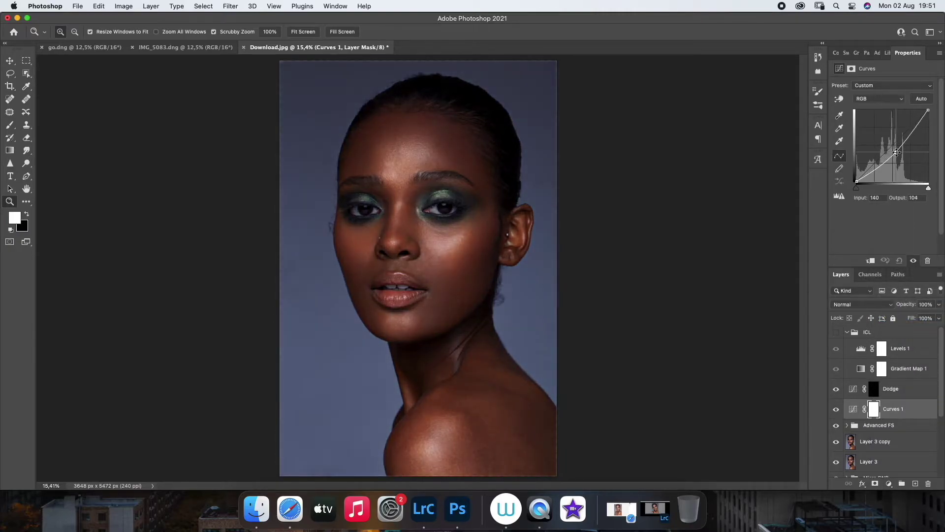
pyautogui.press('super+i')
pyautogui.doubleClick(893, 408)
pyautogui.write('Burn')
pyautogui.press('Return')
# Group Dodge and Burn as Micro DNB 2, remove a stray Levels layer, and turn on the ICL check view
pyautogui.keyDown('shift'); pyautogui.click(891, 389); pyautogui.keyUp('shift')
pyautogui.press('super+g')
pyautogui.doubleClick(872, 384)
pyautogui.write('Micro DN')
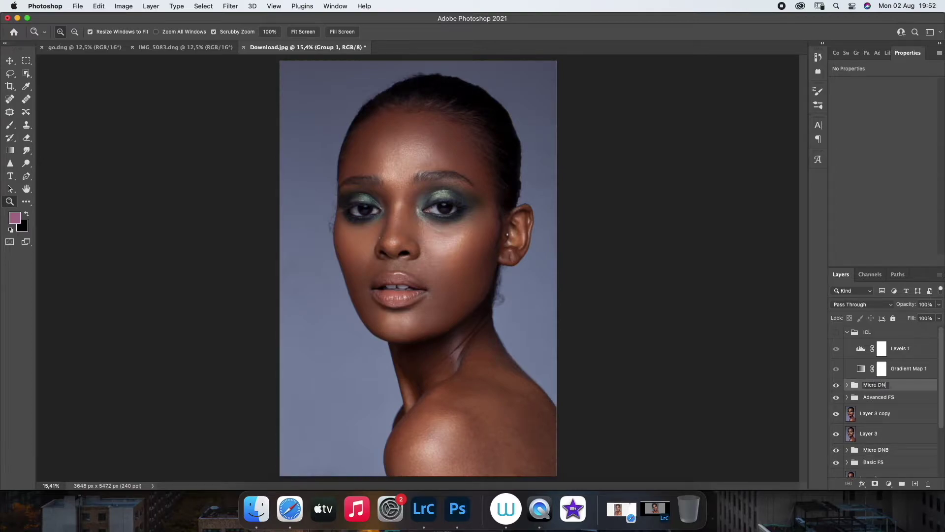
pyautogui.press('Return')
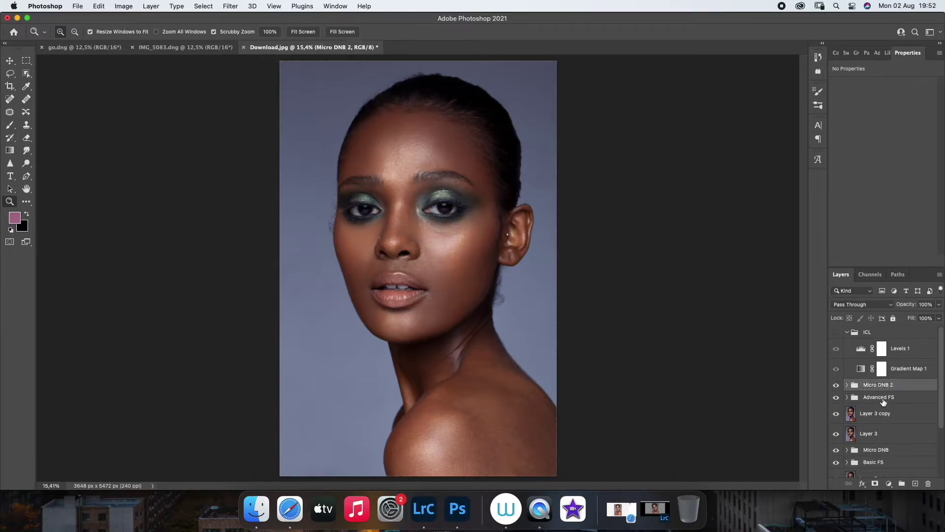
pyautogui.click(889, 484)
pyautogui.click(885, 307)
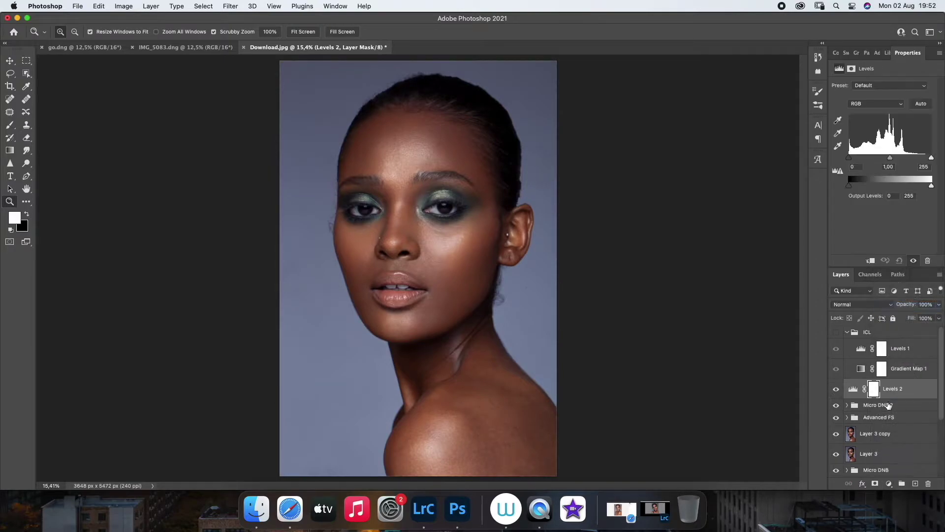
pyautogui.press('super+z')
pyautogui.scroll(1, 889, 377)
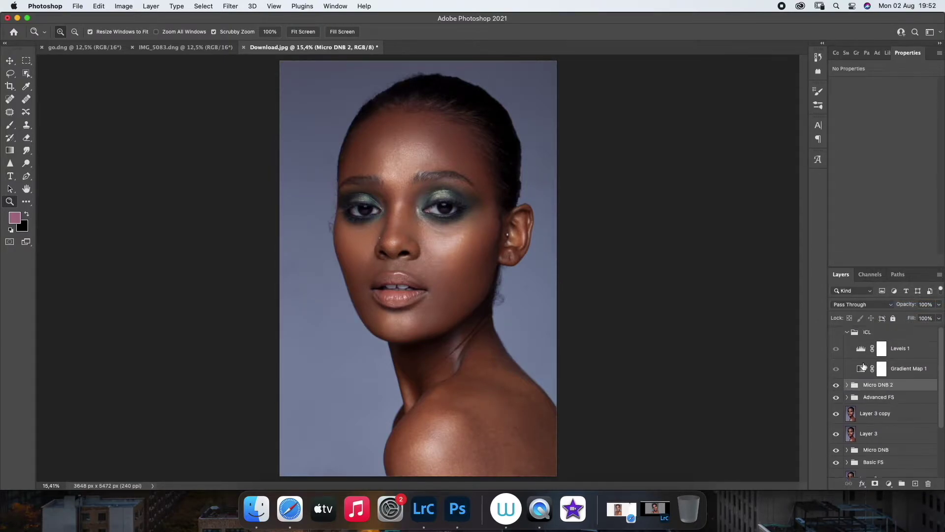
pyautogui.click(836, 332)
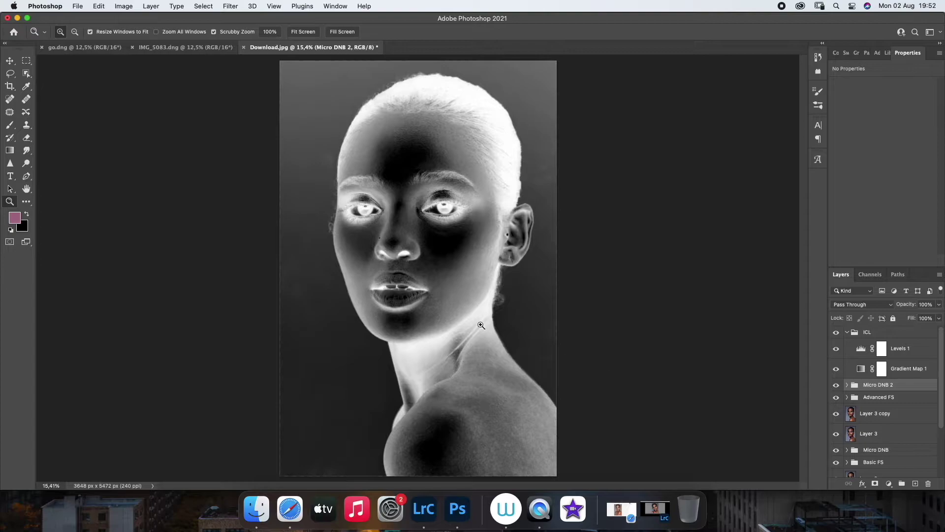
# Zoom in on the face, target the Burn layer's mask, and select the Brush at 2% flow
pyautogui.moveTo(442, 258); pyautogui.dragTo(465, 259)
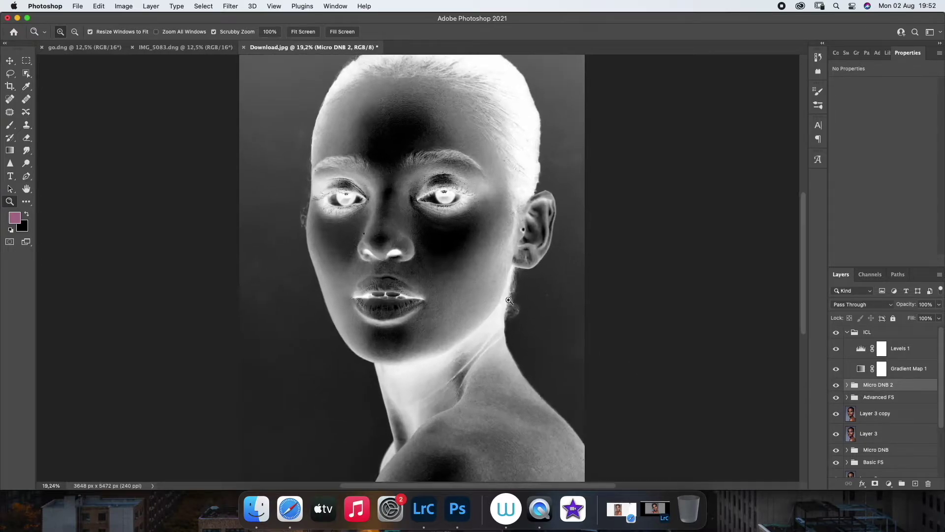
pyautogui.click(847, 385)
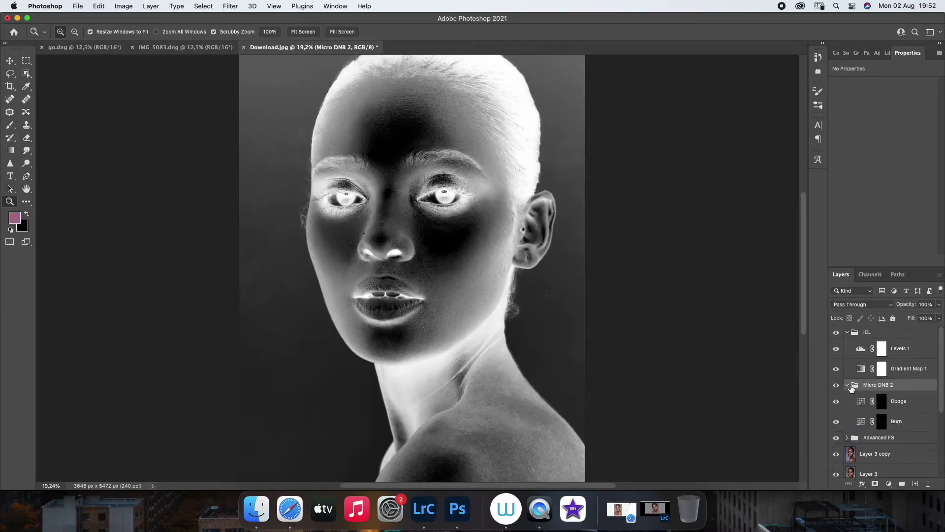
pyautogui.click(898, 402)
pyautogui.click(901, 422)
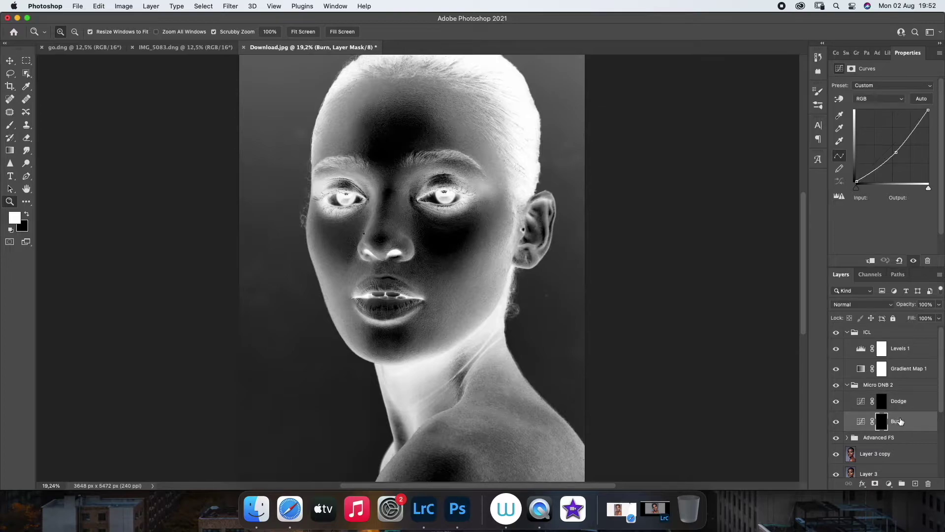
pyautogui.click(9, 125)
pyautogui.click(287, 31)
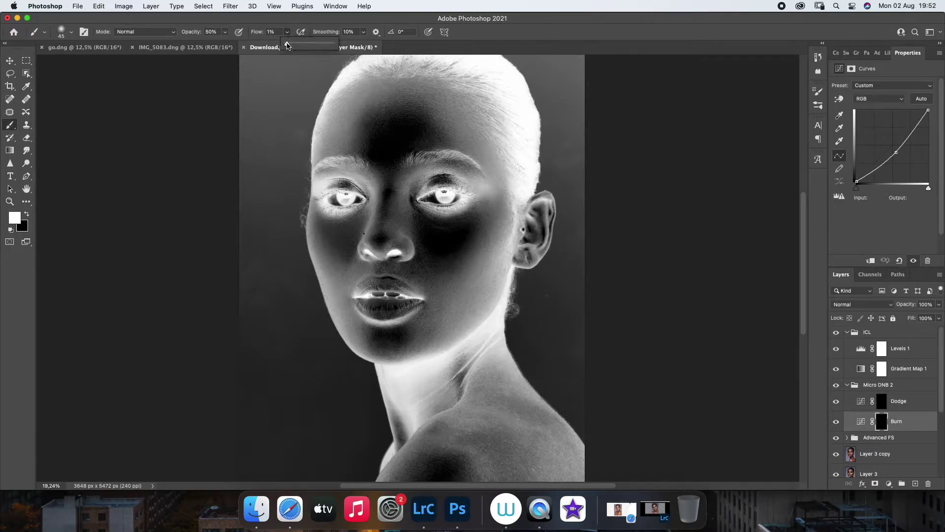
# Zoom in on the lower face and toggle the brush target between the Dodge and Burn masks
pyautogui.press('z')
pyautogui.moveTo(448, 268); pyautogui.dragTo(473, 266)
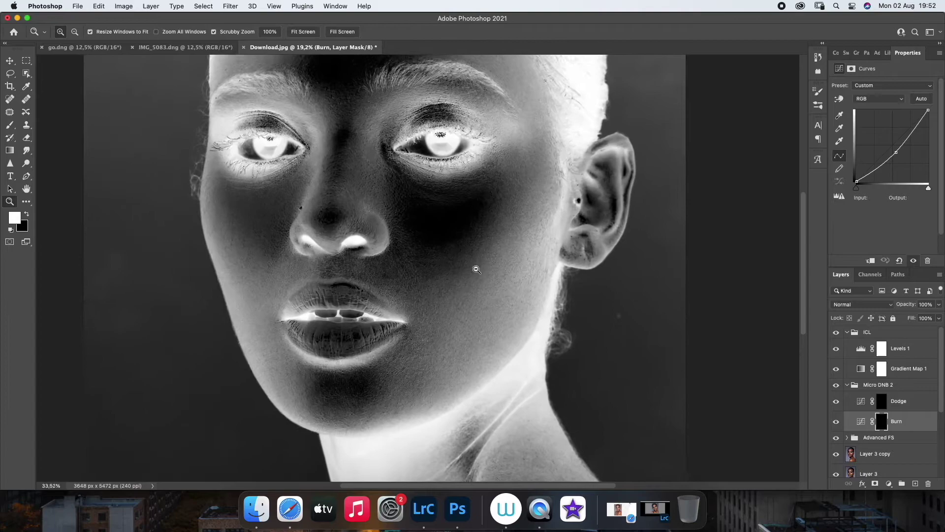
pyautogui.click(897, 402)
pyautogui.press('b')
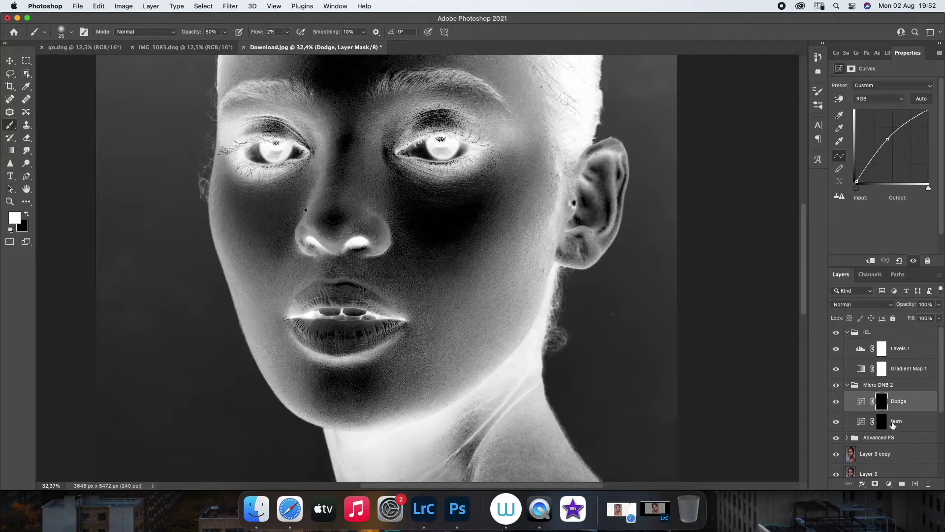
pyautogui.click(893, 424)
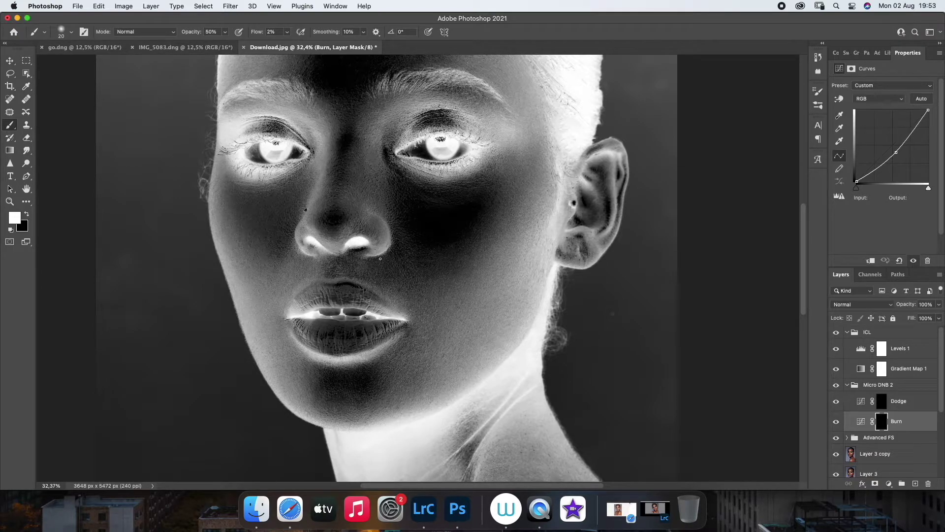
# Dodge the face on the Dodge mask with a 1% flow brush, checking the inverted view
pyautogui.click(836, 332)
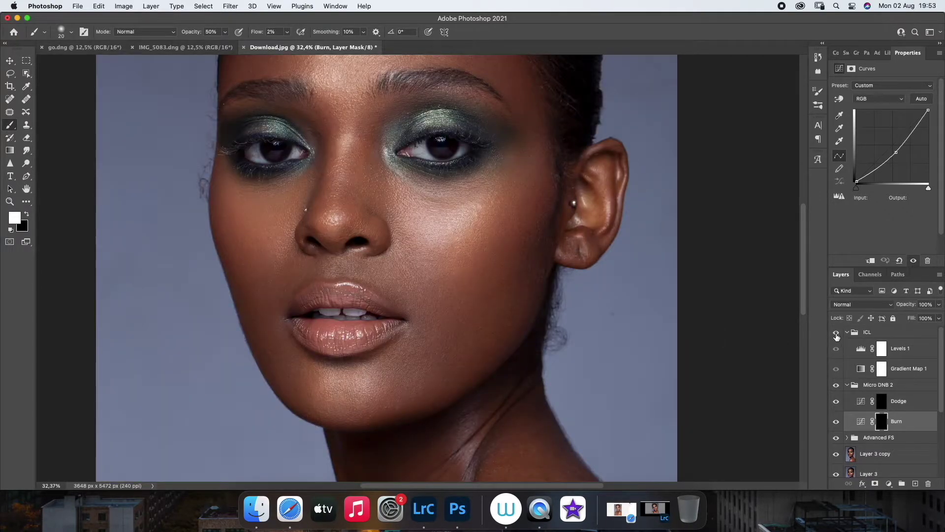
pyautogui.click(836, 333)
pyautogui.click(882, 401)
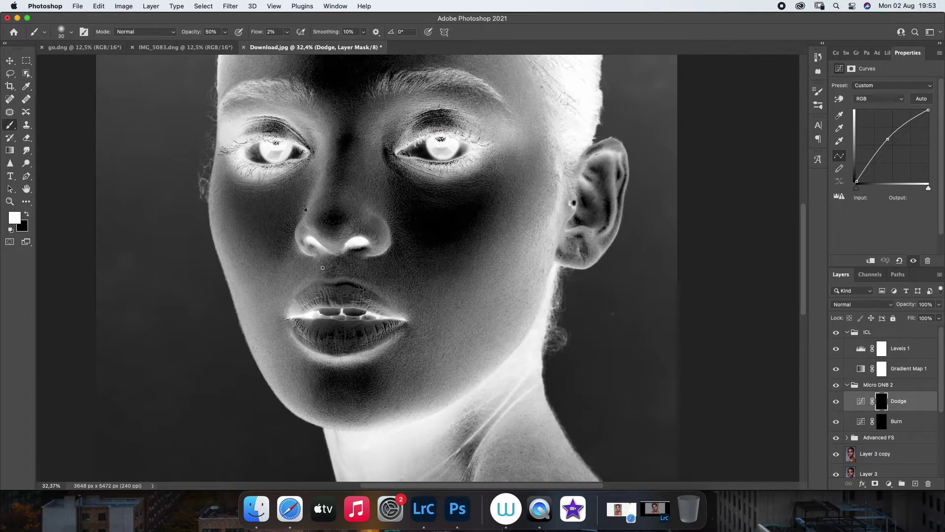
pyautogui.hotkey('shift', '0')
pyautogui.hotkey('shift', '1')
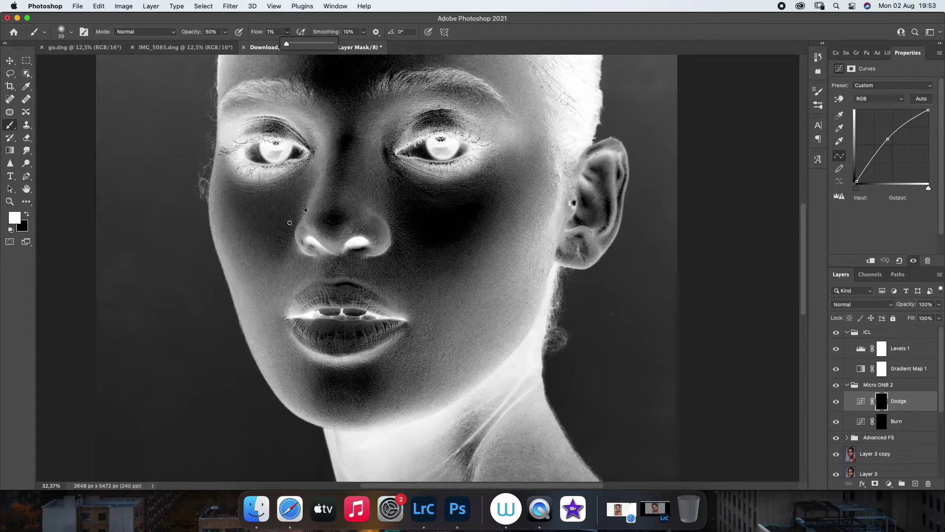
pyautogui.press(']')
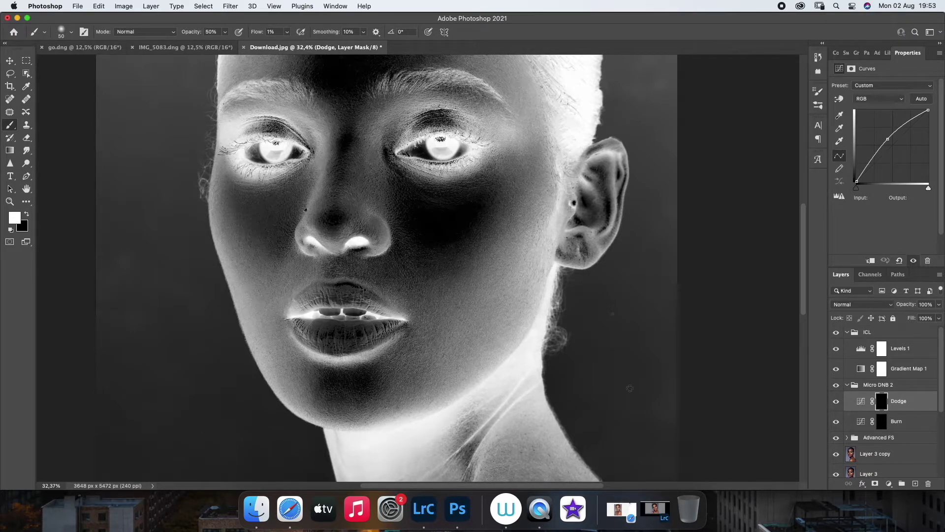
# Alternate burning and dodging on the curve masks, working up to the forehead and hairline
pyautogui.hotkey('alt', '[')
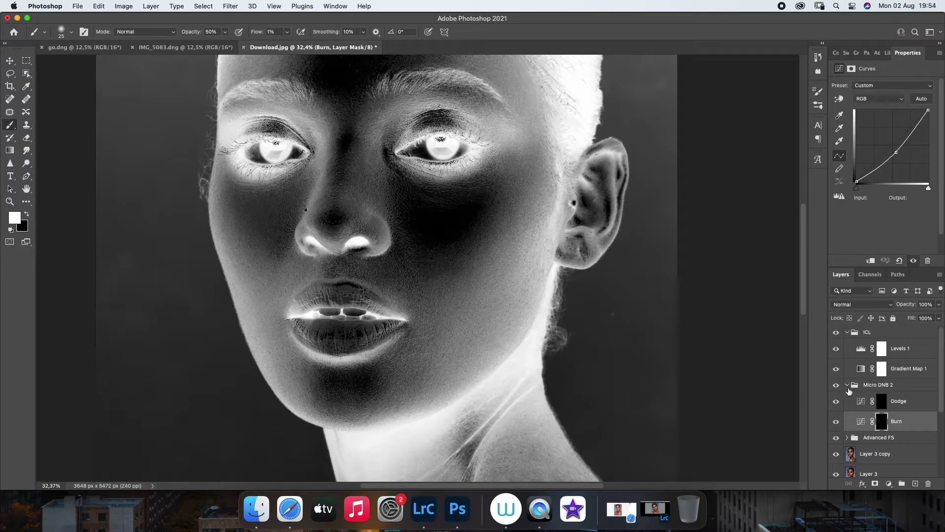
pyautogui.click(906, 403)
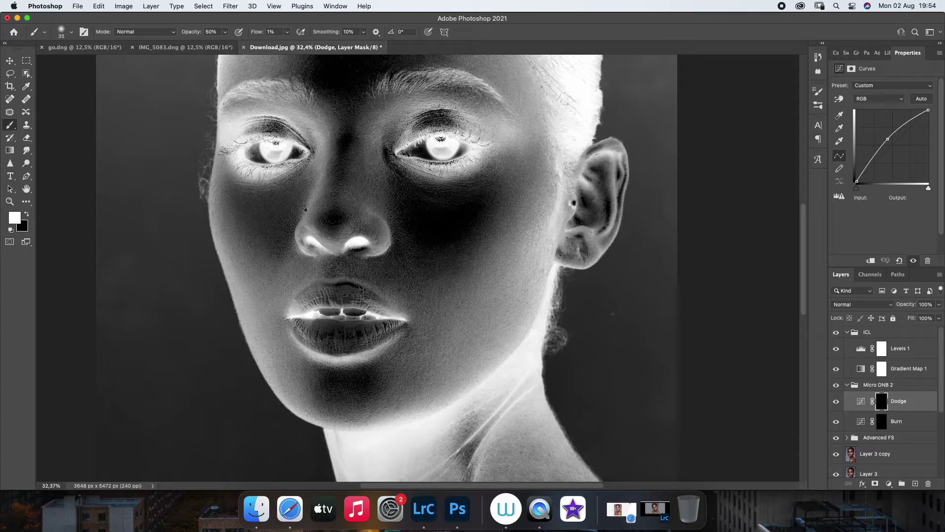
pyautogui.click(918, 423)
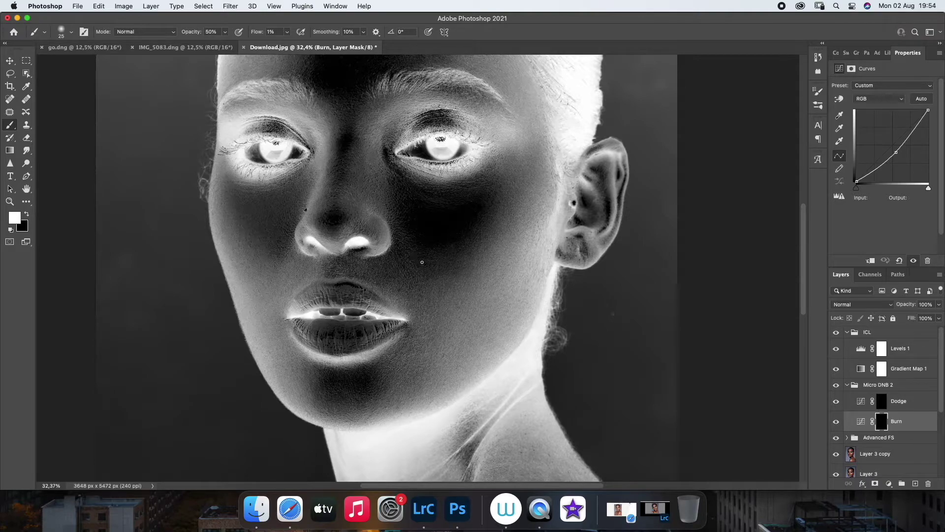
pyautogui.moveTo(374, 252); pyautogui.dragTo(357, 388)
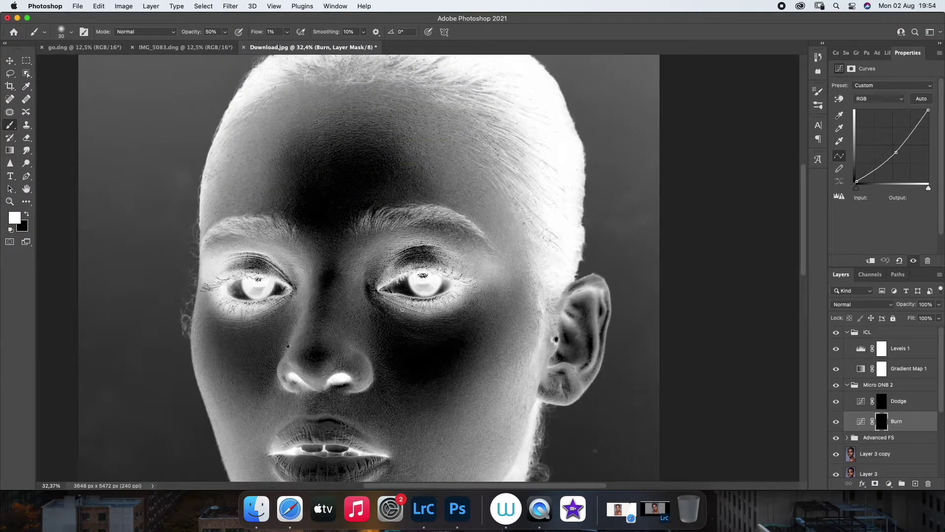
pyautogui.click(903, 405)
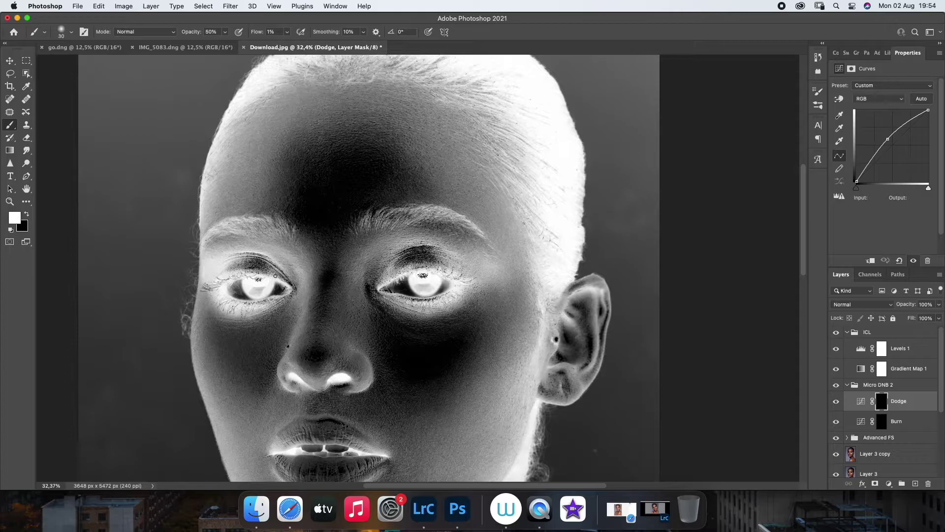
# Keep dodging with the brush enlarged to 90, then fit the whole portrait on screen
pyautogui.click(10, 202)
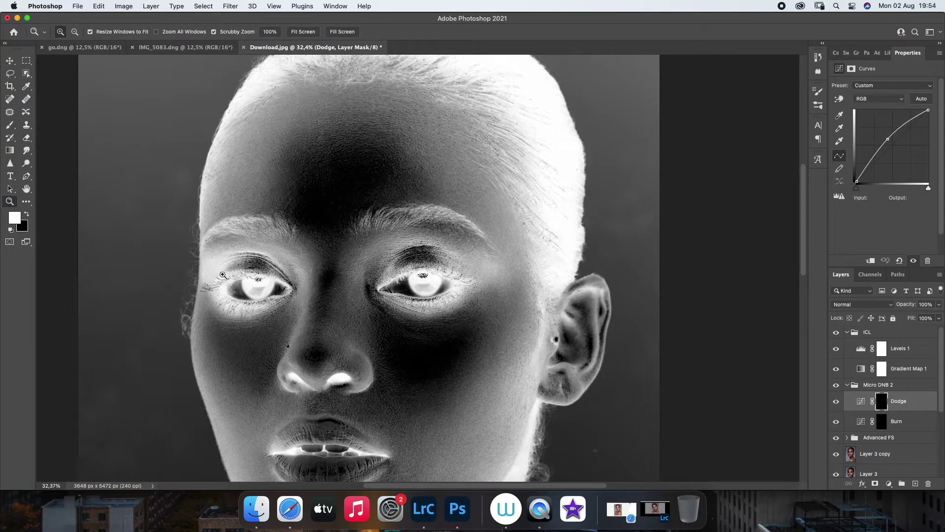
pyautogui.click(21, 126)
pyautogui.press(']')
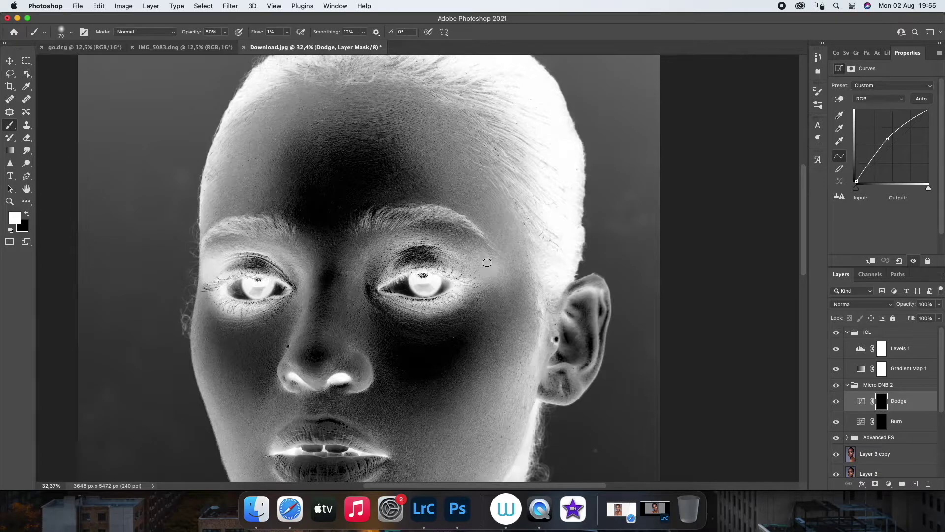
pyautogui.press(']')
pyautogui.press(']')
pyautogui.press('z')
pyautogui.rightClick(431, 308)
pyautogui.click(445, 309)
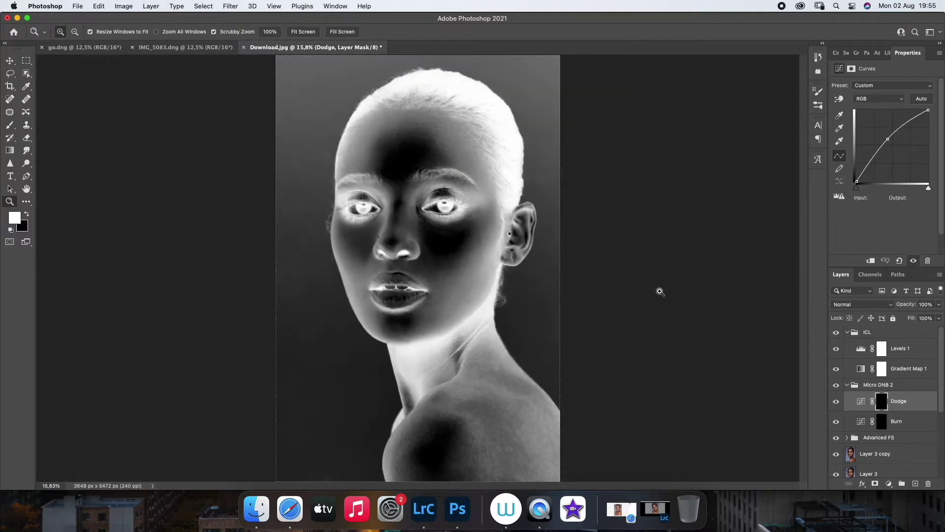
# Refine at brush size 125, hide the ICL check view, and select Low Frequency copy
pyautogui.click(836, 331)
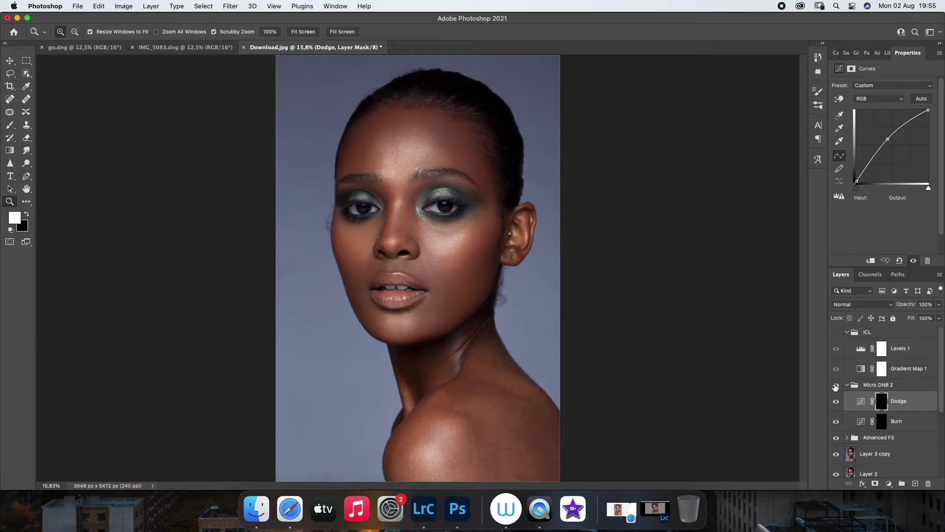
pyautogui.click(835, 332)
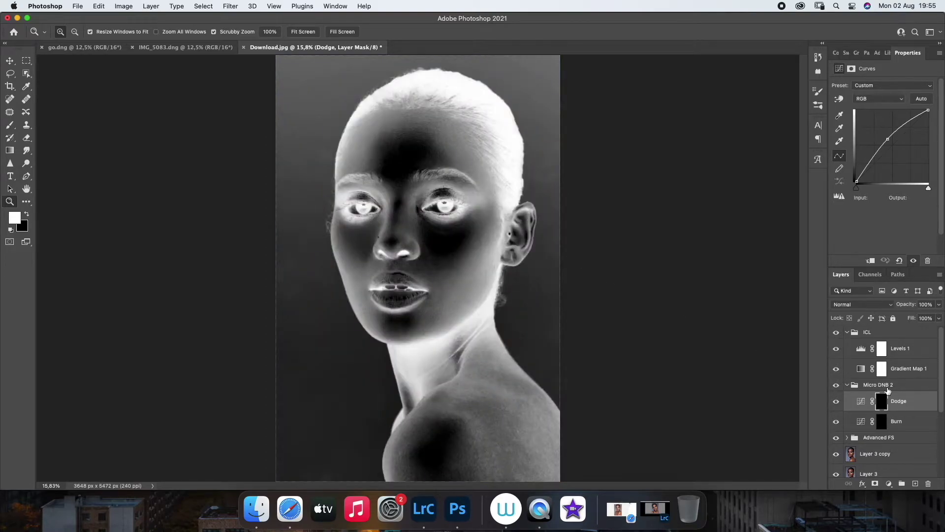
pyautogui.click(10, 125)
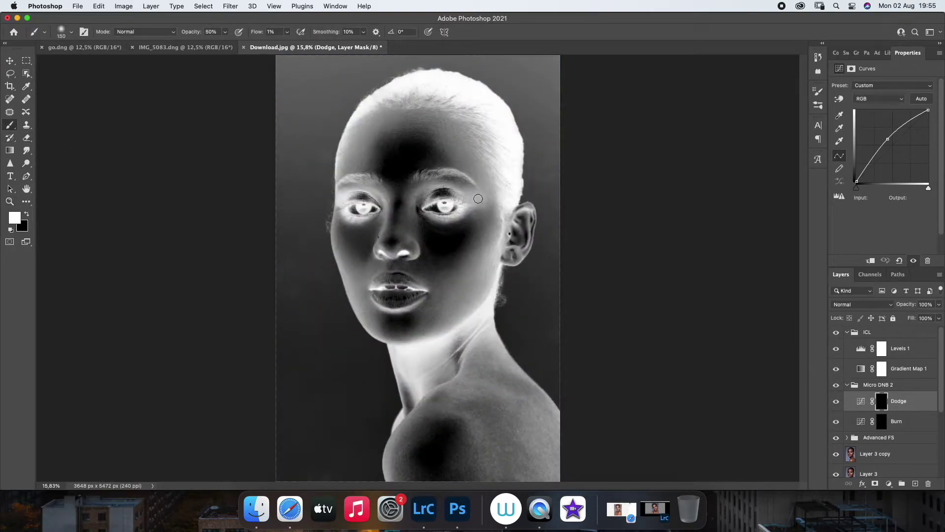
pyautogui.press('[')
pyautogui.click(837, 332)
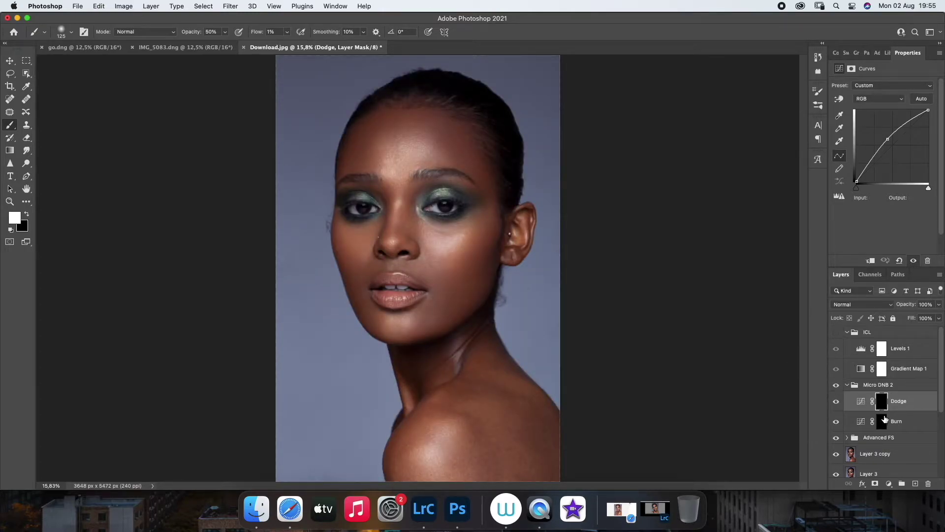
pyautogui.click(847, 384)
pyautogui.click(893, 453)
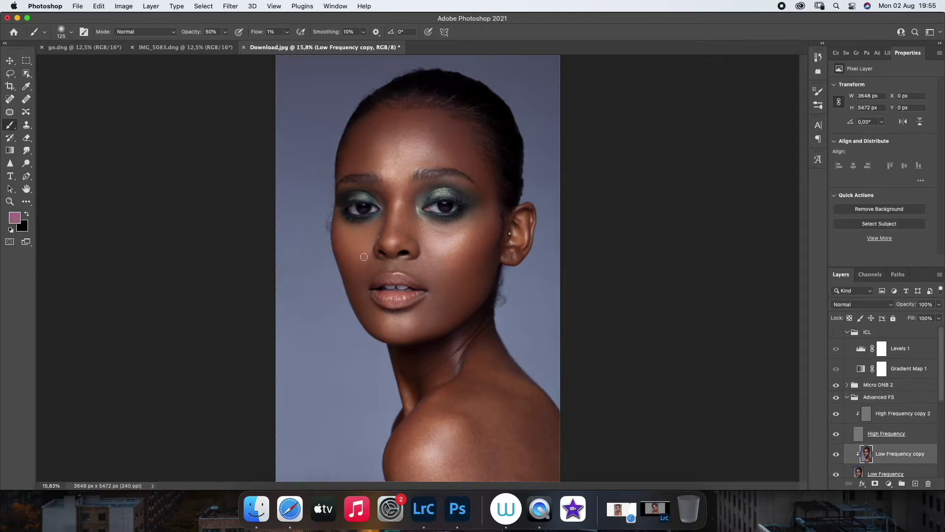
# Blend the forehead skin tones with the Mixer Brush at sizes 150–300
pyautogui.scroll(2, 438, 283)
pyautogui.rightClick(18, 122)
pyautogui.click(49, 149)
pyautogui.press(']')
pyautogui.press(']')
pyautogui.moveTo(350, 125); pyautogui.dragTo(352, 105)
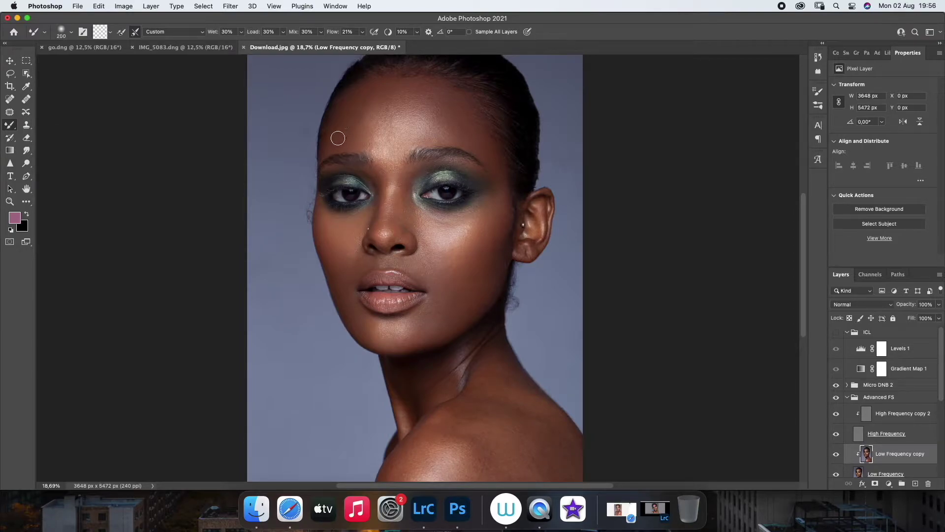
pyautogui.press('[')
pyautogui.press('[')
pyautogui.press(']')
pyautogui.press(']')
pyautogui.press(']')
# Blend the skin around the eyebrows, varying the brush between 125 and 400
pyautogui.press(']')
pyautogui.press(']')
pyautogui.press(']')
pyautogui.press('[')
pyautogui.press('[')
pyautogui.press('[')
pyautogui.press('[')
pyautogui.press(']')
pyautogui.press('[')
pyautogui.press('[')
pyautogui.press('[')
pyautogui.press(']')
pyautogui.press(']')
pyautogui.press(']')
pyautogui.press('[')
pyautogui.press('[')
pyautogui.press('[')
pyautogui.press(']')
pyautogui.press(']')
pyautogui.press('[')
pyautogui.press('[')
pyautogui.press('[')
pyautogui.press(']')
# Toggle Low Frequency copy visibility to compare the blending before and after
pyautogui.press('[')
pyautogui.press('[')
pyautogui.press('[')
pyautogui.press('[')
pyautogui.press('[')
pyautogui.press('[')
pyautogui.press(']')
pyautogui.press(']')
pyautogui.press(']')
pyautogui.press(']')
pyautogui.press('[')
pyautogui.press('[')
pyautogui.press('[')
pyautogui.press('[')
pyautogui.press(']')
pyautogui.press(']')
pyautogui.click(837, 454)
pyautogui.press('[')
pyautogui.press('[')
pyautogui.click(836, 454)
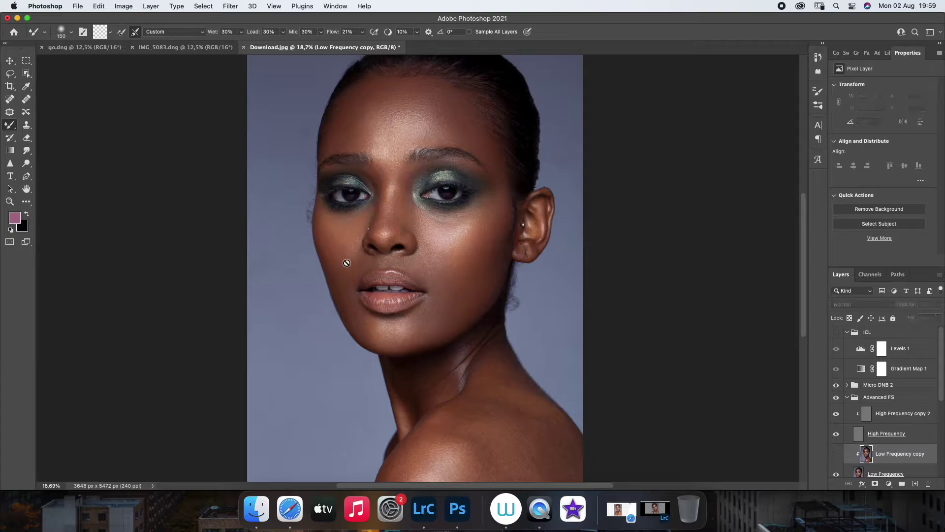
pyautogui.click(836, 453)
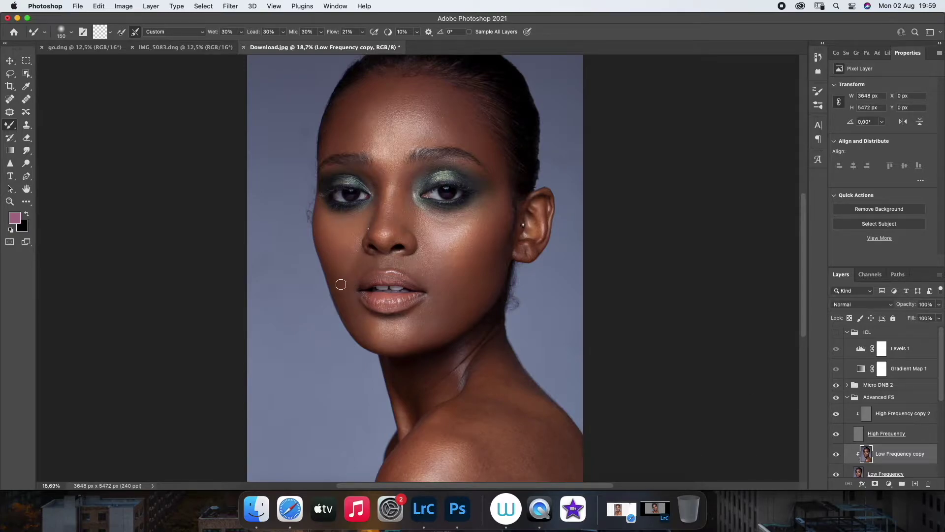
pyautogui.click(27, 138)
# Set the Eraser flow to 1% then 21%, comparing Low Frequency copy on and off
pyautogui.click(247, 31)
pyautogui.moveTo(238, 47); pyautogui.dragTo(220, 49)
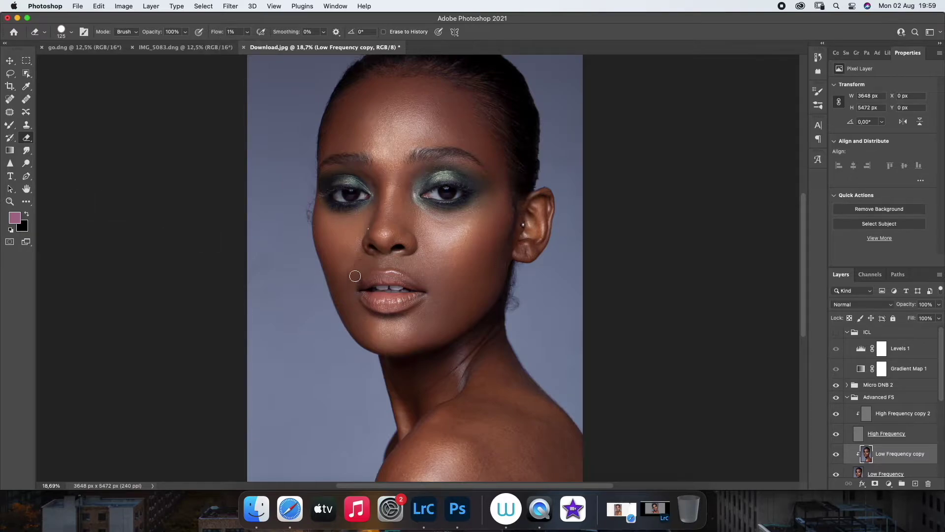
pyautogui.moveTo(247, 32); pyautogui.dragTo(257, 53)
pyautogui.click(835, 454)
pyautogui.click(832, 453)
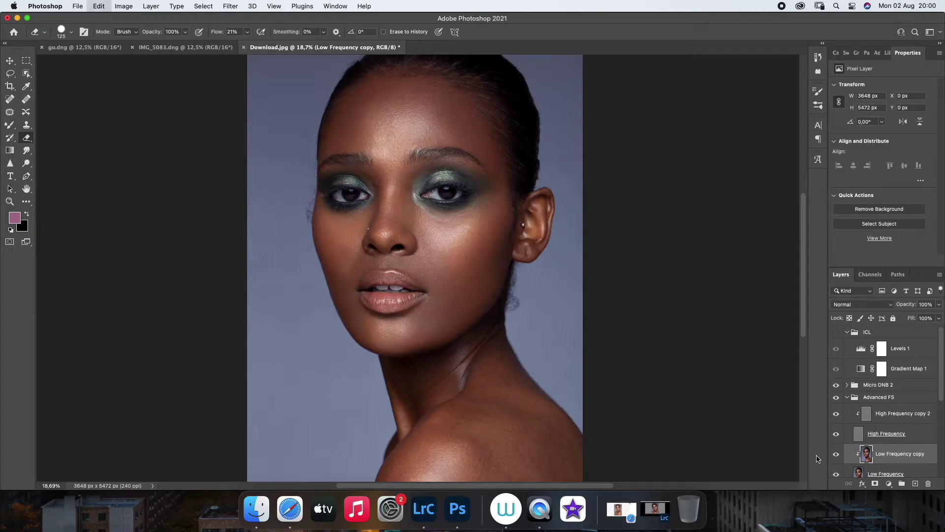
pyautogui.press('super+comma')
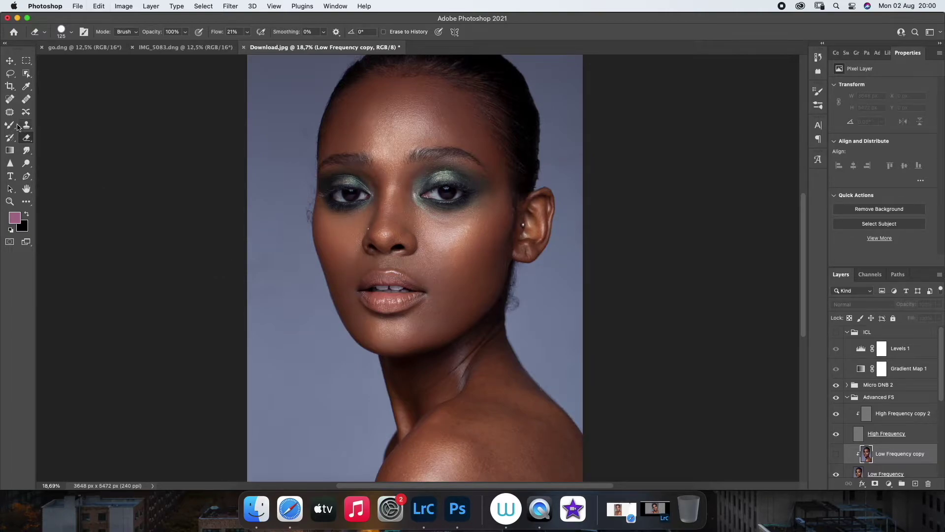
# Blend the cheeks and brow with the Mixer Brush at sizes 100–300, then collapse Advanced FS
pyautogui.click(18, 129)
pyautogui.press('super+comma')
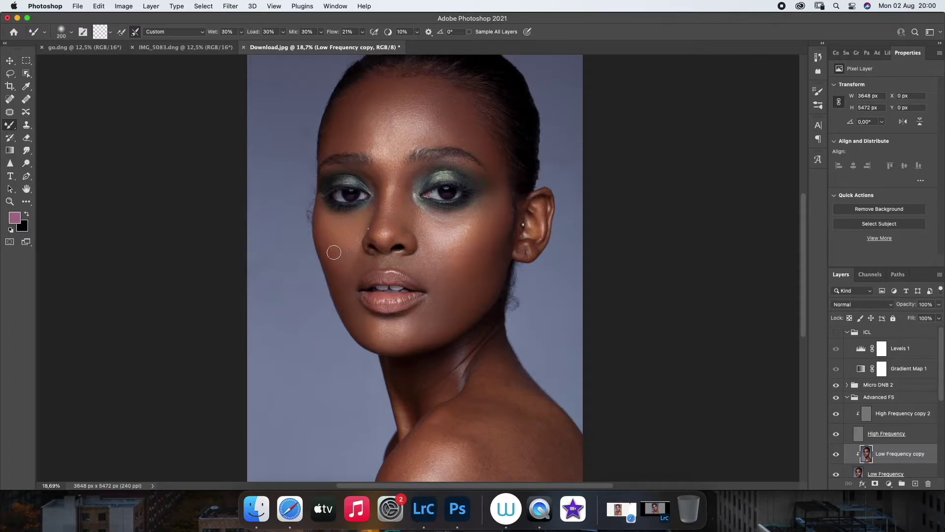
pyautogui.press(']')
pyautogui.press('[')
pyautogui.press('[')
pyautogui.press('[')
pyautogui.press(']')
pyautogui.press(']')
pyautogui.press(']')
pyautogui.press('[')
pyautogui.press('[')
pyautogui.press('[')
pyautogui.press('[')
pyautogui.press('[')
pyautogui.press(']')
pyautogui.press(']')
pyautogui.press('[')
pyautogui.press('[')
pyautogui.click(847, 396)
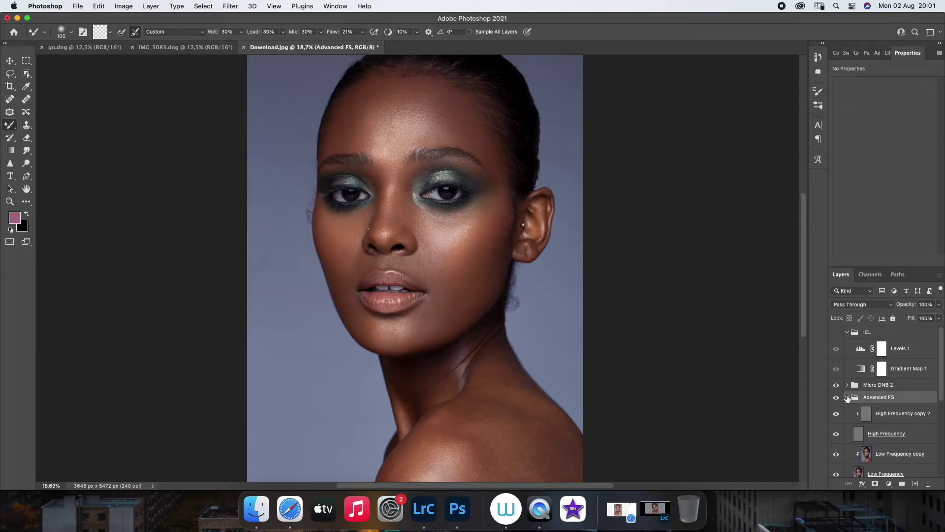
# Dismiss the Mixer Brush error caused by painting with the group targeted
pyautogui.scroll(-3, 872, 451)
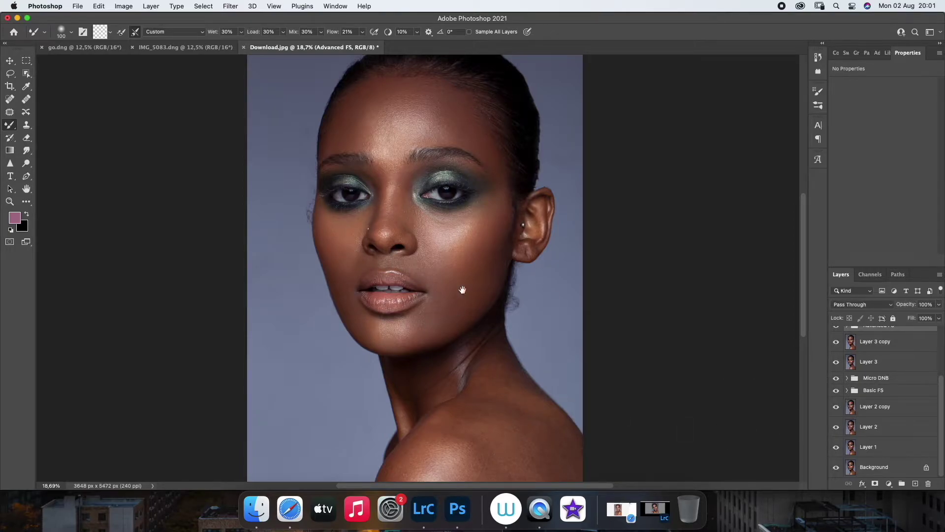
pyautogui.moveTo(455, 291); pyautogui.dragTo(459, 348)
pyautogui.click(502, 233)
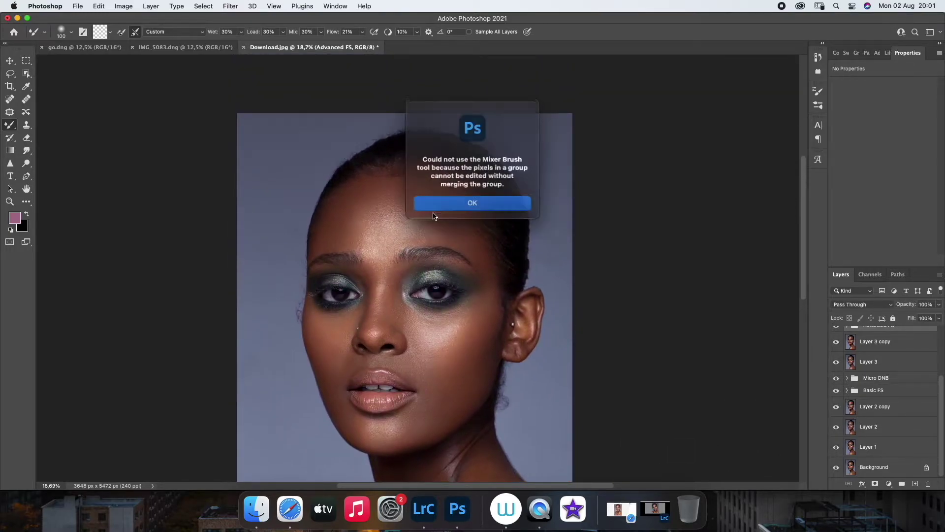
pyautogui.click(497, 203)
pyautogui.scroll(5, 886, 393)
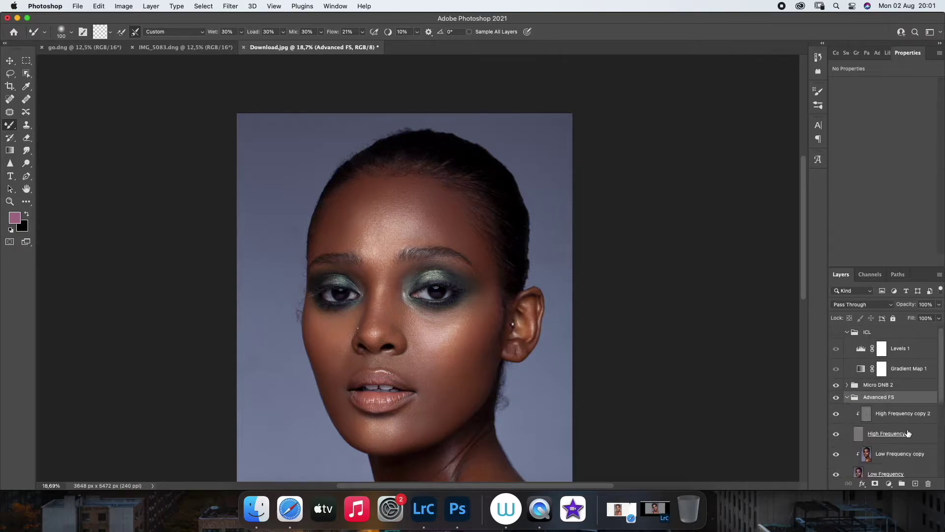
# Set High Frequency copy 2 to Vivid Light blending and refit the portrait view
pyautogui.click(866, 413)
pyautogui.click(862, 304)
pyautogui.click(852, 458)
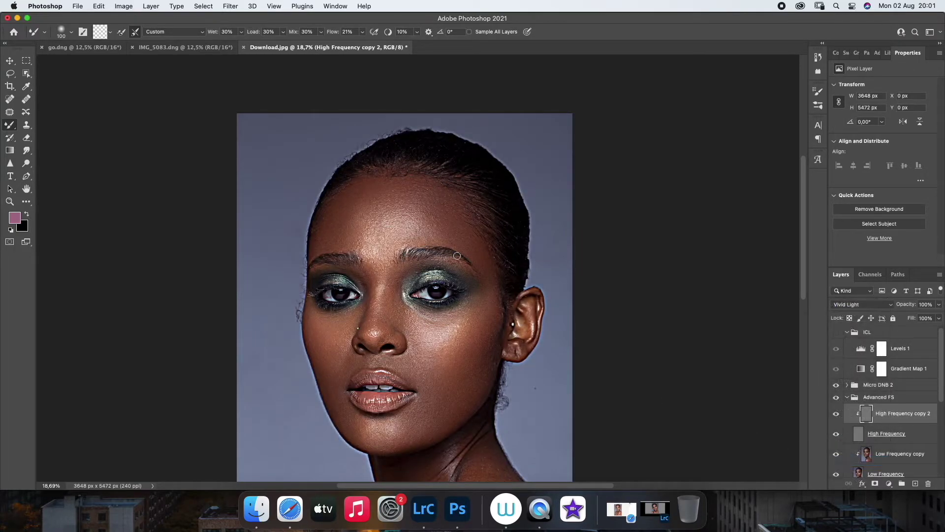
pyautogui.press('z')
pyautogui.click(457, 223)
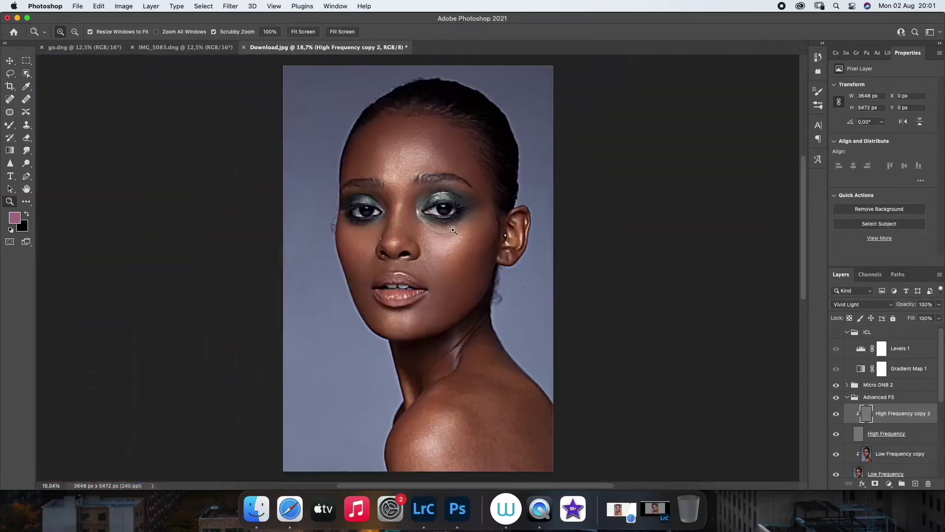
pyautogui.moveTo(453, 230); pyautogui.dragTo(452, 230)
pyautogui.click(862, 304)
# Reselect Low Frequency copy with the Mixer Brush and bring up its flow setting
pyautogui.click(846, 144)
pyautogui.click(893, 453)
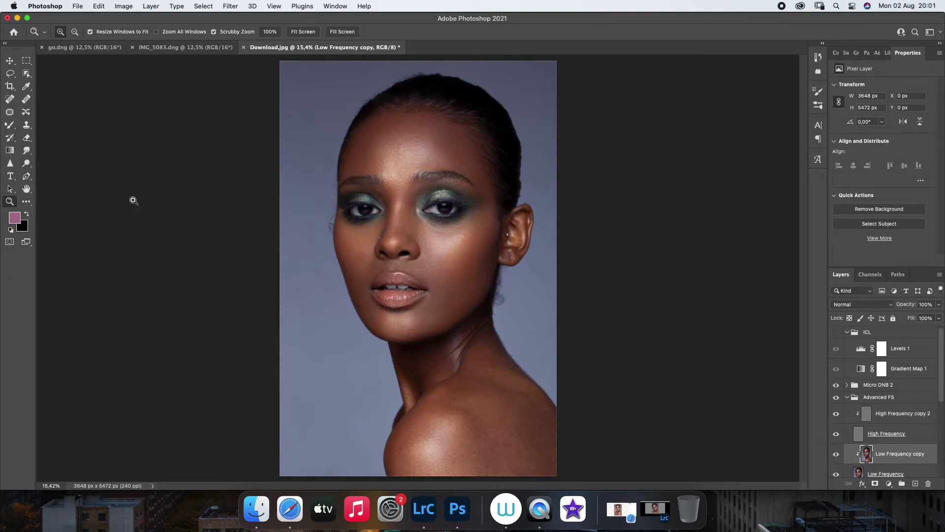
pyautogui.click(10, 126)
pyautogui.click(362, 31)
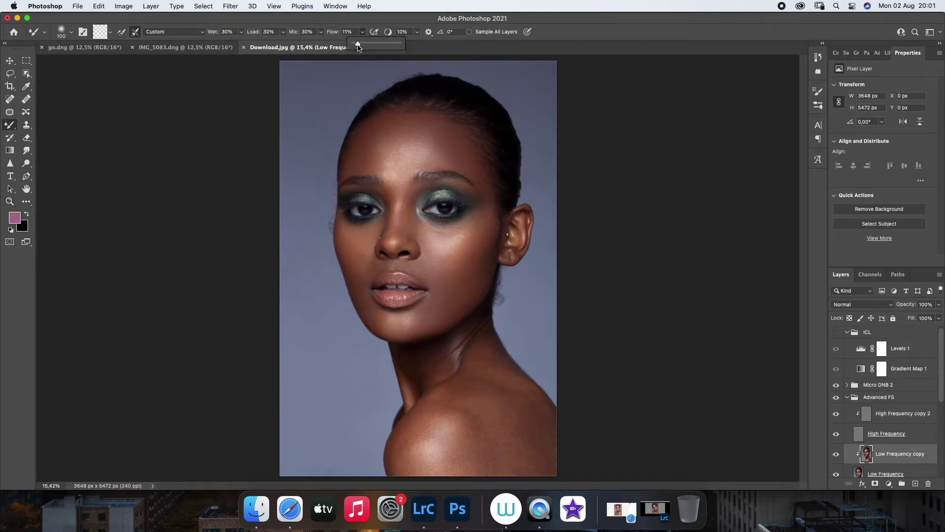
# Blend the shoulder and neck skin at brush sizes 150–300, toggling Advanced FS to compare
pyautogui.click(516, 443)
pyautogui.press(']')
pyautogui.press(']')
pyautogui.press(']')
pyautogui.moveTo(455, 454); pyautogui.dragTo(489, 461)
pyautogui.press('[')
pyautogui.press('[')
pyautogui.press('[')
pyautogui.press('[')
pyautogui.press('[')
pyautogui.press('[')
pyautogui.press('[')
pyautogui.press('[')
pyautogui.press('[')
pyautogui.press(']')
pyautogui.press(']')
pyautogui.press(']')
pyautogui.press(']')
pyautogui.press(']')
pyautogui.press(']')
pyautogui.press('[')
pyautogui.press('[')
pyautogui.press('[')
pyautogui.click(837, 398)
pyautogui.click(837, 398)
pyautogui.press(']')
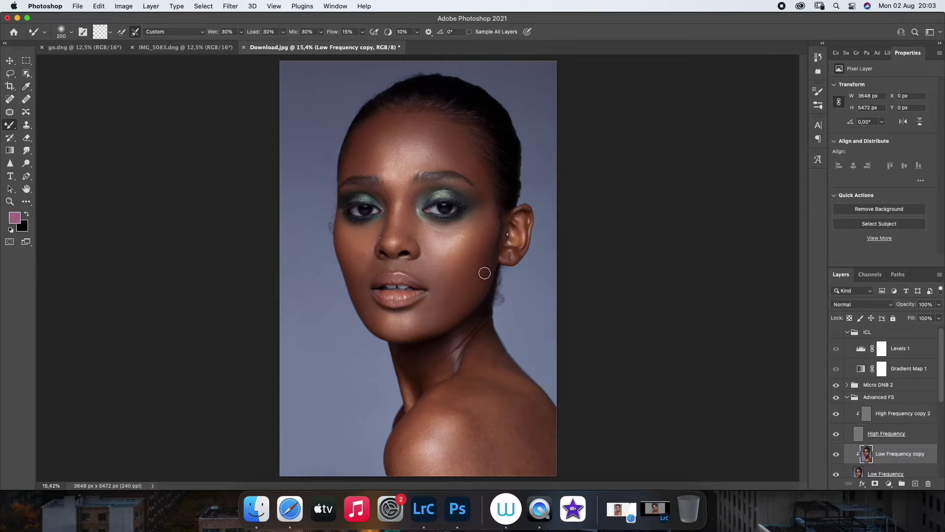
pyautogui.click(848, 399)
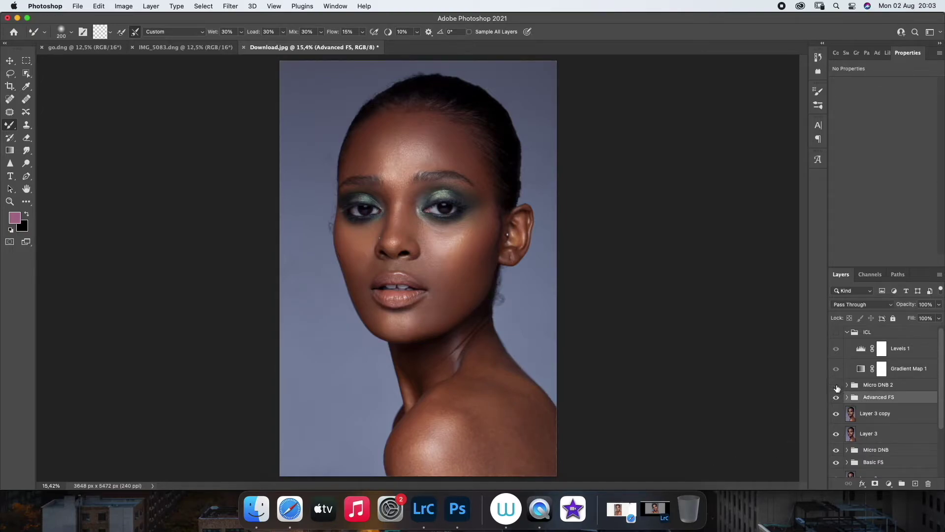
# Turn on the ICL check view, zoom to the neck and shoulder, and target the Dodge mask
pyautogui.click(836, 332)
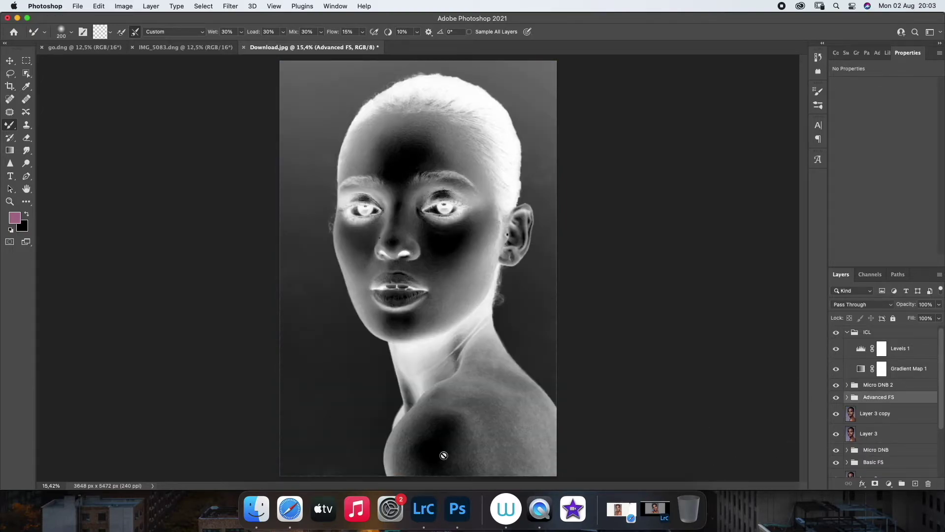
pyautogui.press('z')
pyautogui.moveTo(506, 418); pyautogui.dragTo(449, 316)
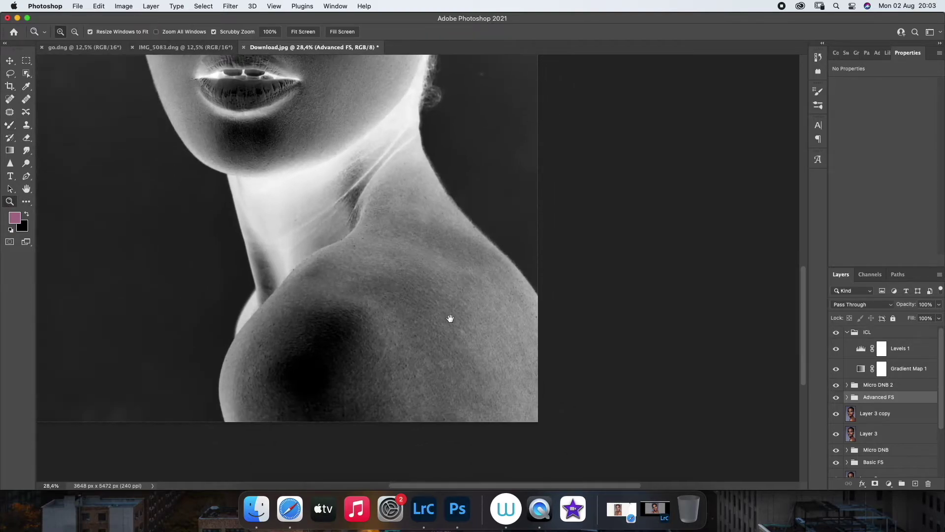
pyautogui.click(843, 388)
pyautogui.click(847, 385)
pyautogui.click(898, 401)
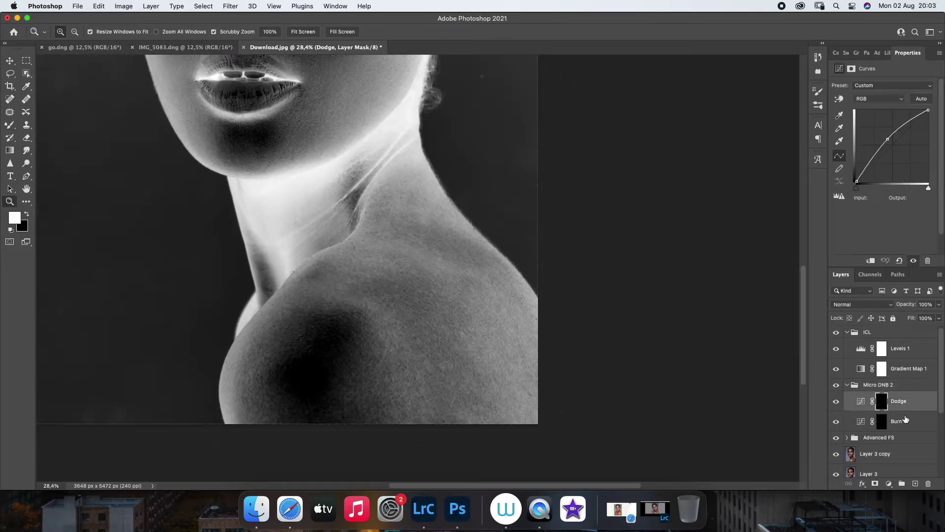
pyautogui.click(10, 125)
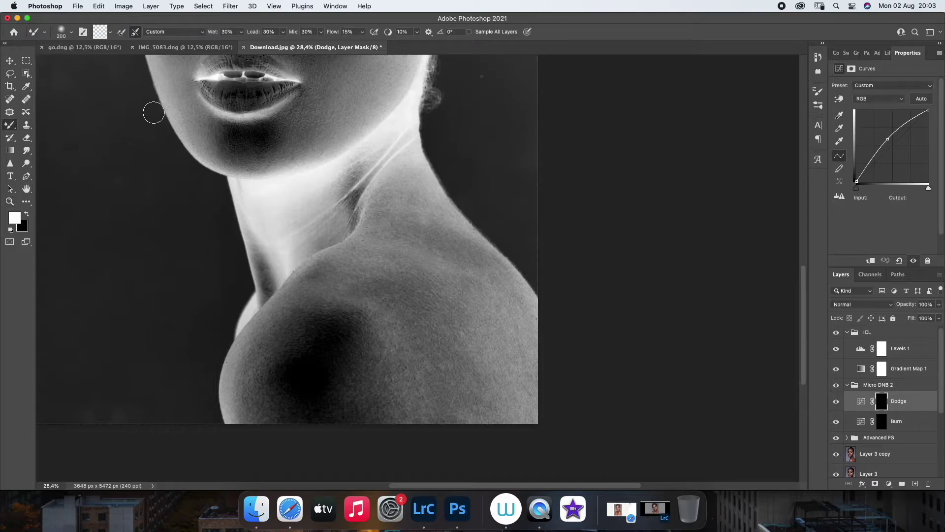
pyautogui.rightClick(10, 125)
pyautogui.click(50, 133)
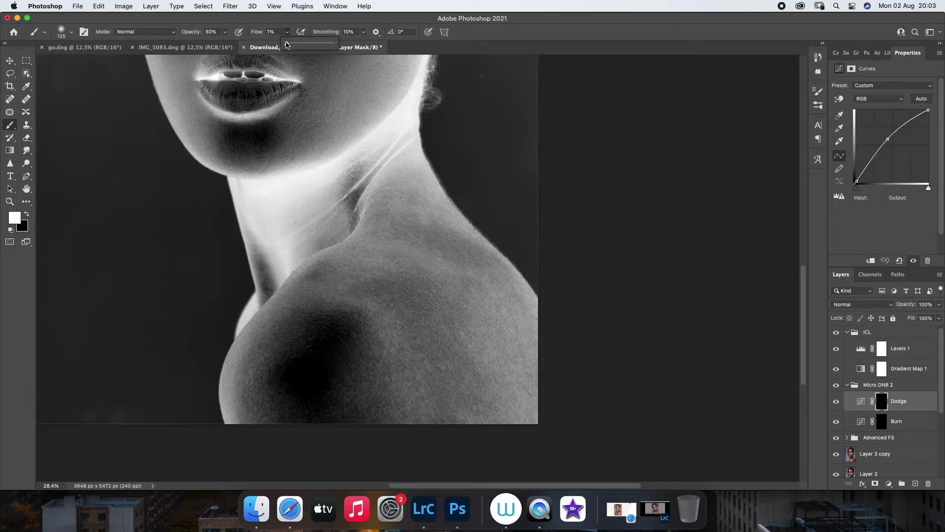
# Dodge the neck and shoulder with brush sizes between 90 and 200
pyautogui.press('[')
pyautogui.press('[')
pyautogui.press('[')
pyautogui.press('[')
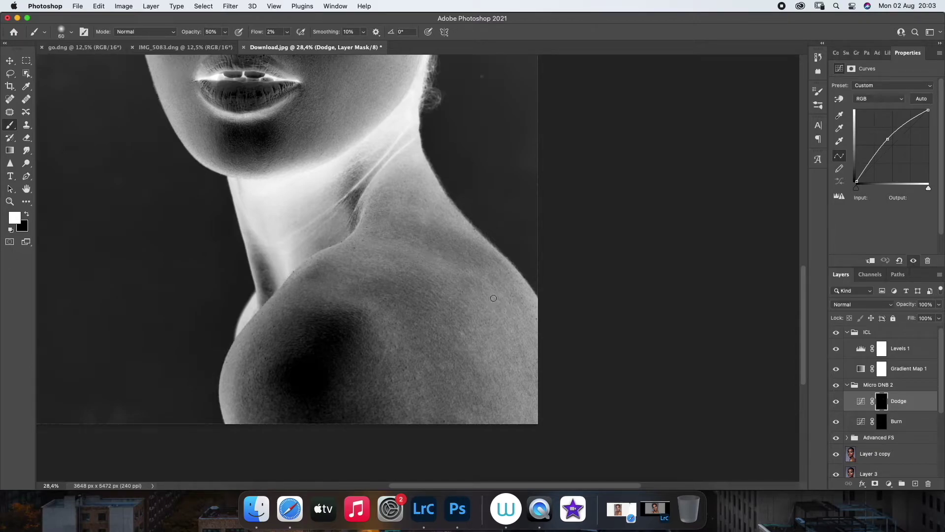
pyautogui.press(']')
pyautogui.press(']')
pyautogui.press(']')
pyautogui.press(']')
pyautogui.press(']')
pyautogui.press('[')
pyautogui.press('[')
pyautogui.press(']')
pyautogui.press('[')
pyautogui.press('[')
pyautogui.press(']')
pyautogui.press(']')
pyautogui.press(']')
pyautogui.press('[')
pyautogui.press('[')
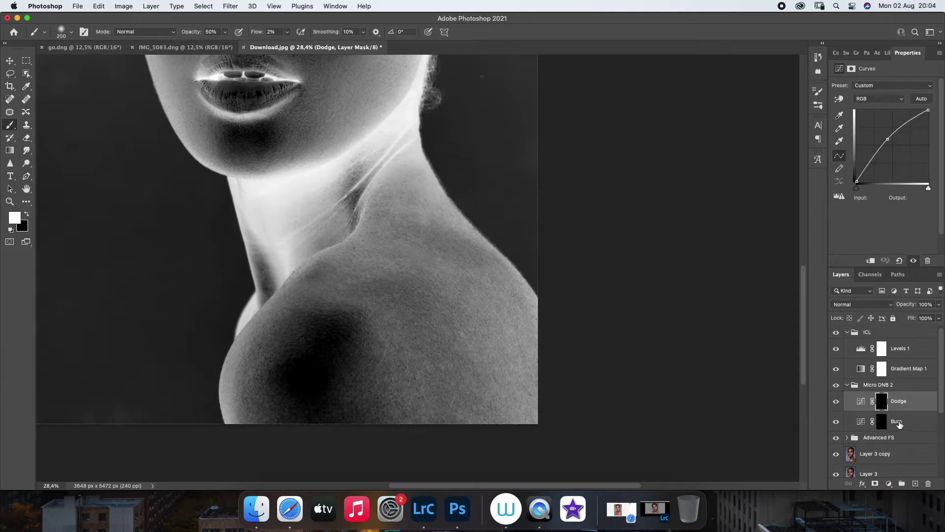
# Burn the neck on the Burn mask at size 80–90, then hide ICL and fit the portrait
pyautogui.hotkey('alt', '[')
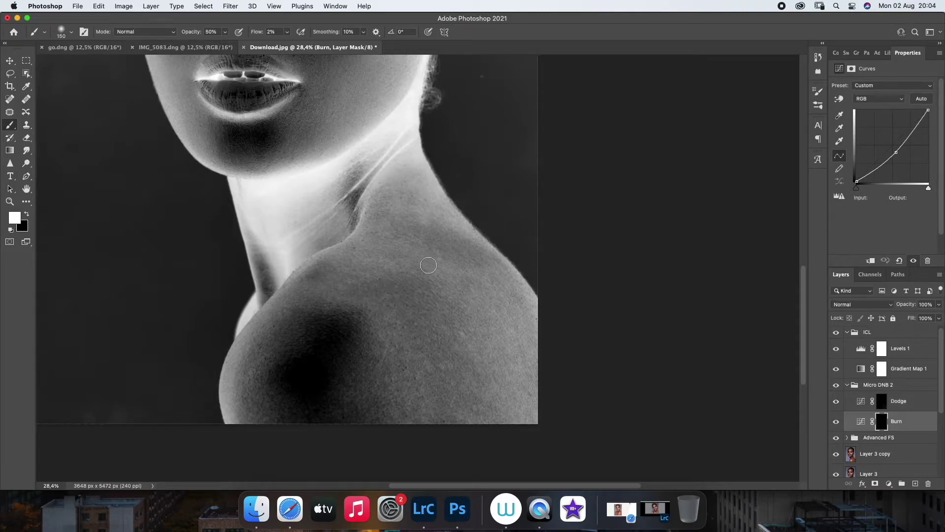
pyautogui.press('[')
pyautogui.press('[')
pyautogui.press('[')
pyautogui.press(']')
pyautogui.press(']')
pyautogui.press(']')
pyautogui.press(']')
pyautogui.press(']')
pyautogui.click(836, 332)
pyautogui.press('z')
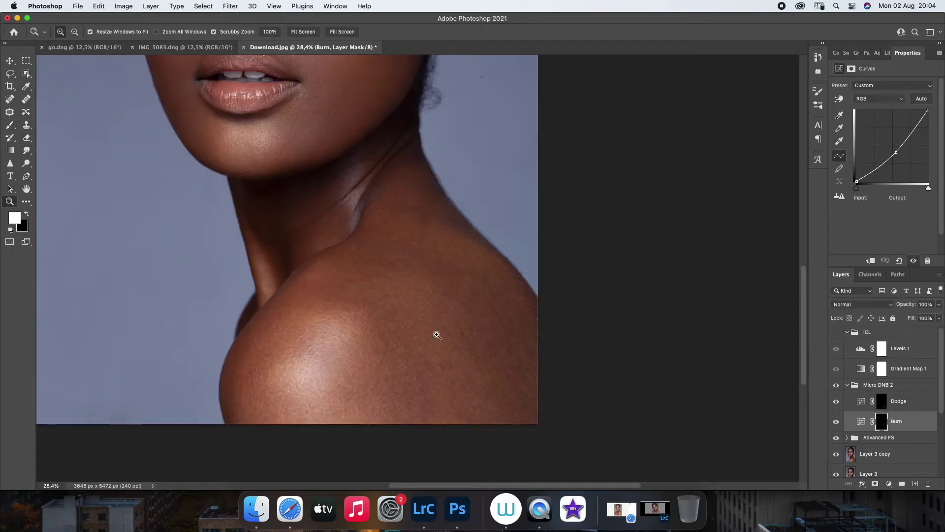
pyautogui.rightClick(441, 339)
pyautogui.click(453, 334)
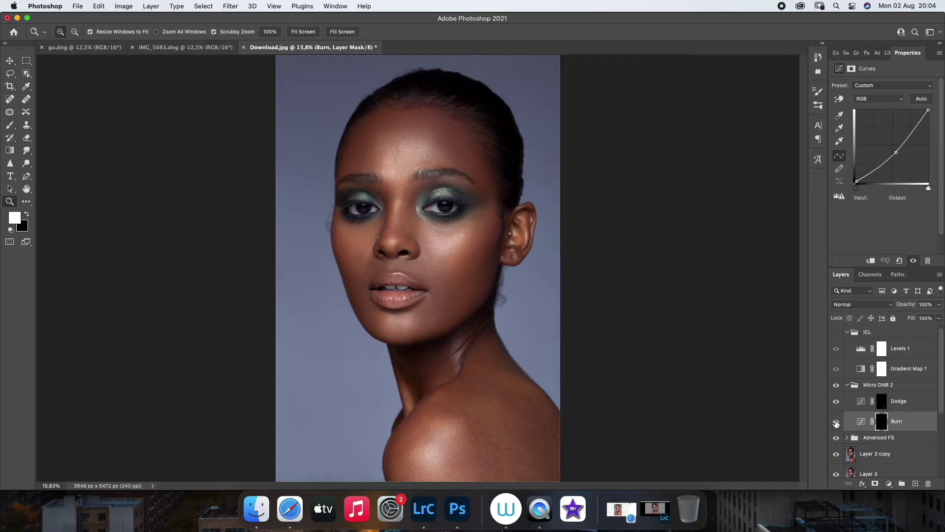
# Toggle Micro DNB 2 to compare the dodge and burn, then collapse the group
pyautogui.click(850, 388)
pyautogui.click(836, 385)
pyautogui.click(835, 385)
pyautogui.click(835, 385)
pyautogui.click(403, 205)
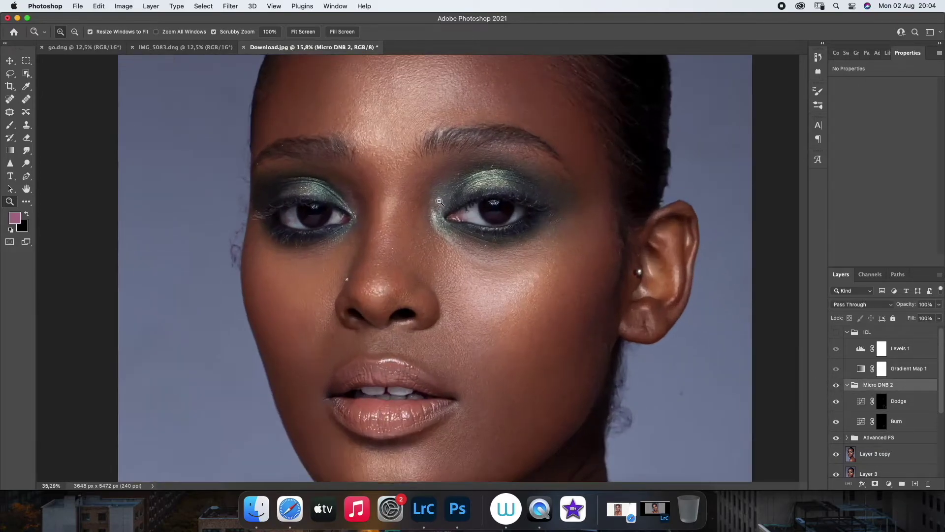
pyautogui.rightClick(423, 245)
pyautogui.click(445, 254)
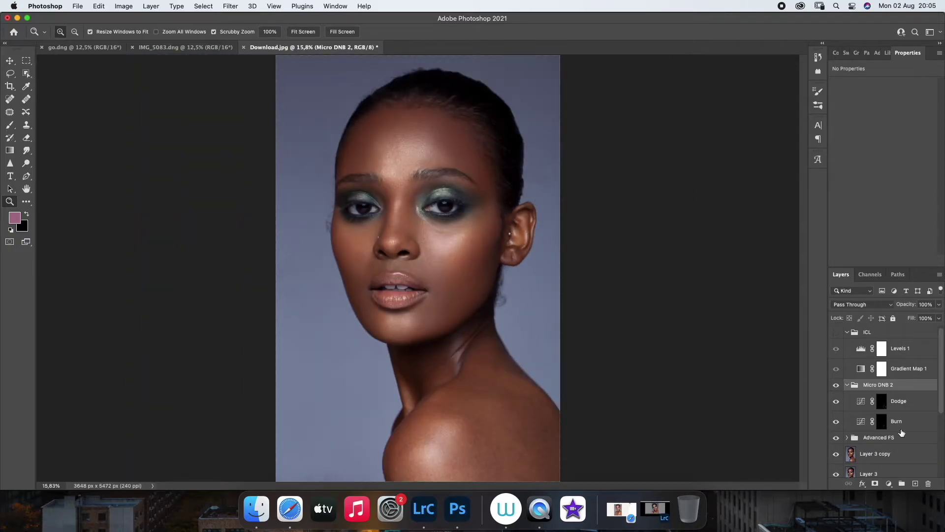
pyautogui.click(846, 385)
# Select Low Frequency copy with the Mixer Brush at 31% flow
pyautogui.click(866, 396)
pyautogui.click(894, 454)
pyautogui.moveTo(10, 125); pyautogui.dragTo(35, 148)
pyautogui.click(362, 34)
pyautogui.moveTo(362, 43); pyautogui.dragTo(369, 43)
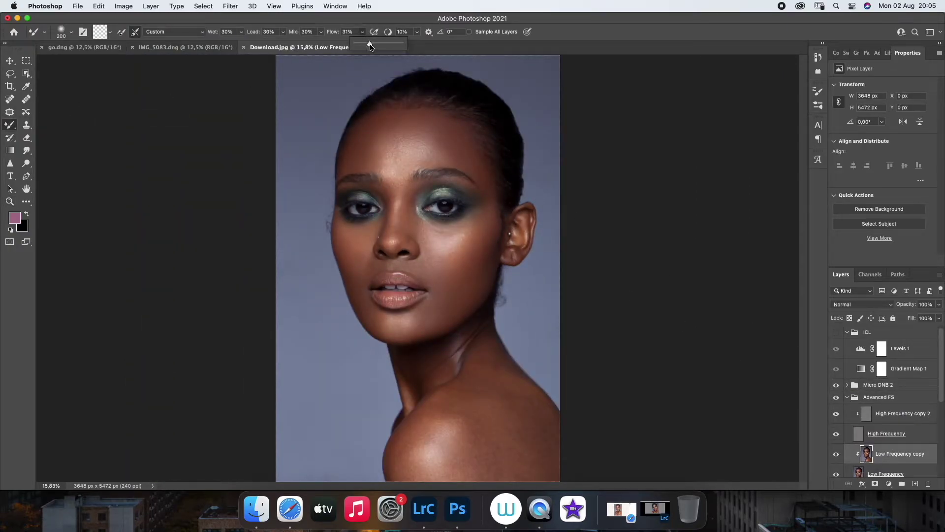
# Blend the neck skin tones with the Mixer Brush at sizes 125–200
pyautogui.press('[')
pyautogui.press(']')
pyautogui.press('[')
pyautogui.press('[')
pyautogui.press('[')
pyautogui.press('[')
pyautogui.press(']')
pyautogui.press(']')
pyautogui.press(']')
# Set High Frequency copy 2 to Linear Light blending
pyautogui.click(888, 416)
pyautogui.click(862, 304)
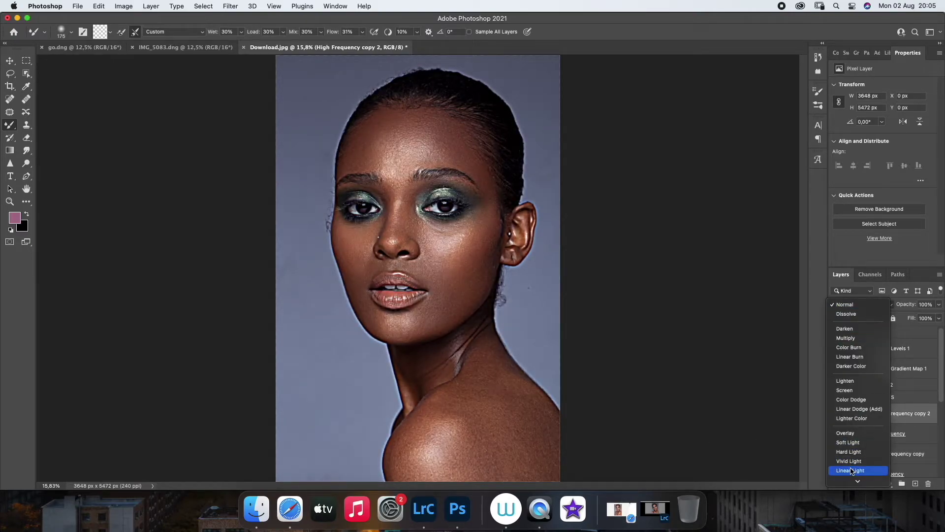
pyautogui.click(851, 470)
# Zoom in on the face and shoulder and clone texture across the shoulder
pyautogui.press('z')
pyautogui.moveTo(500, 423)
pyautogui.mouseDown()
pyautogui.moveTo(517, 419)
pyautogui.moveTo(481, 428)
pyautogui.mouseUp()
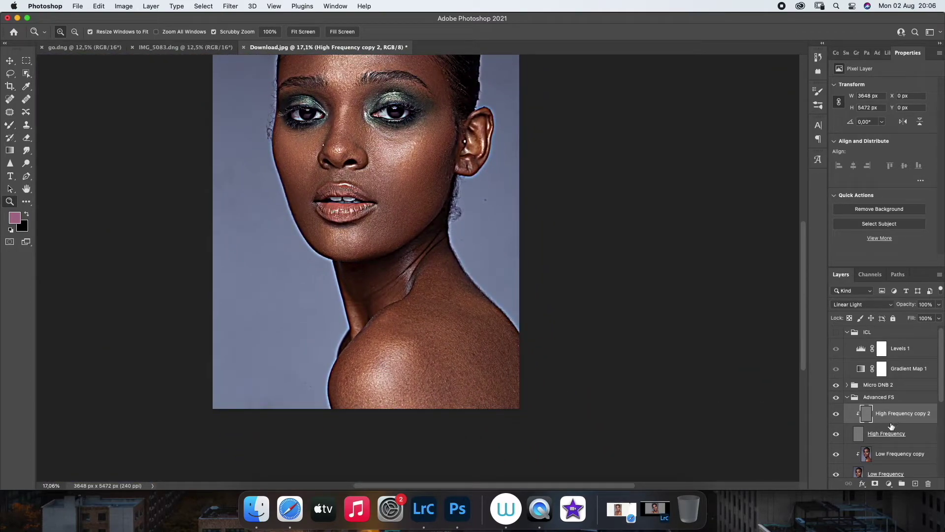
pyautogui.click(26, 125)
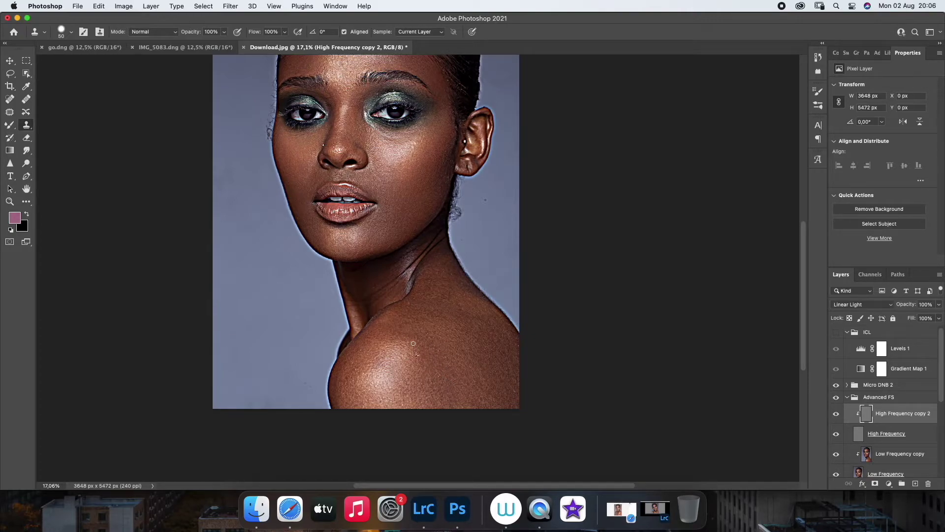
pyautogui.moveTo(379, 395); pyautogui.dragTo(441, 383)
pyautogui.moveTo(442, 398); pyautogui.dragTo(447, 358)
pyautogui.moveTo(402, 335); pyautogui.dragTo(451, 375)
# Resample clean skin and clone over the upper, lower and outer shoulder
pyautogui.keyDown('alt'); pyautogui.click(474, 302); pyautogui.keyUp('alt')
pyautogui.click(457, 308)
pyautogui.keyDown('alt'); pyautogui.click(453, 292); pyautogui.keyUp('alt')
pyautogui.click(499, 352)
pyautogui.moveTo(489, 333); pyautogui.dragTo(479, 329)
pyautogui.moveTo(443, 321); pyautogui.dragTo(497, 348)
pyautogui.moveTo(498, 334); pyautogui.dragTo(512, 331)
# Clone clean texture along the neck and onto the jaw toward the cheek
pyautogui.keyDown('alt'); pyautogui.click(451, 273); pyautogui.keyUp('alt')
pyautogui.moveTo(448, 259); pyautogui.dragTo(445, 270)
pyautogui.moveTo(401, 306); pyautogui.dragTo(411, 302)
pyautogui.keyDown('alt'); pyautogui.click(387, 229); pyautogui.keyUp('alt')
pyautogui.click(392, 247)
pyautogui.keyDown('alt'); pyautogui.click(394, 233); pyautogui.keyUp('alt')
pyautogui.moveTo(401, 233); pyautogui.dragTo(408, 229)
# Set High Frequency copy 2 to Normal and toggle the Advanced FS group to compare
pyautogui.click(863, 305)
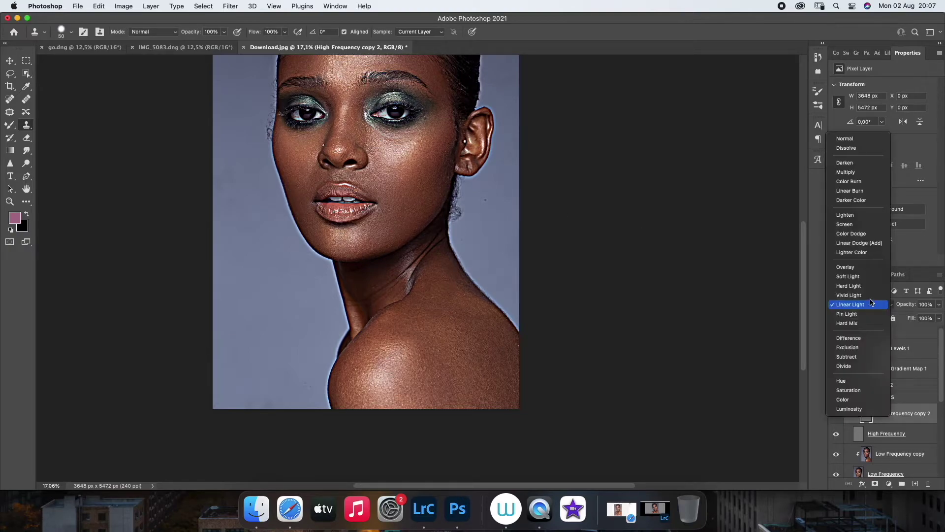
pyautogui.click(845, 140)
pyautogui.click(876, 397)
pyautogui.click(835, 397)
pyautogui.click(835, 397)
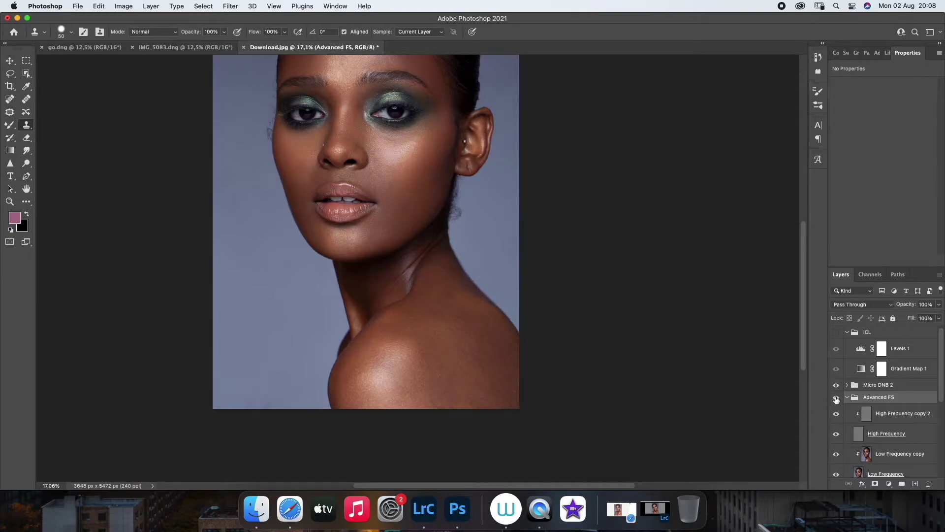
# Compare Advanced FS on and off, previewing High Frequency copy 2 in Linear Light then Normal
pyautogui.click(836, 398)
pyautogui.click(835, 398)
pyautogui.click(879, 413)
pyautogui.click(859, 304)
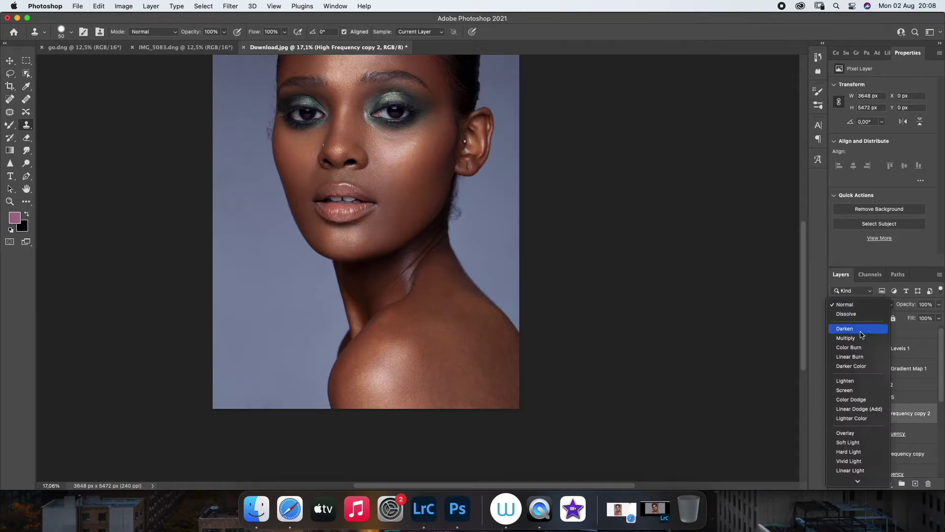
pyautogui.click(855, 471)
pyautogui.click(861, 304)
pyautogui.click(855, 143)
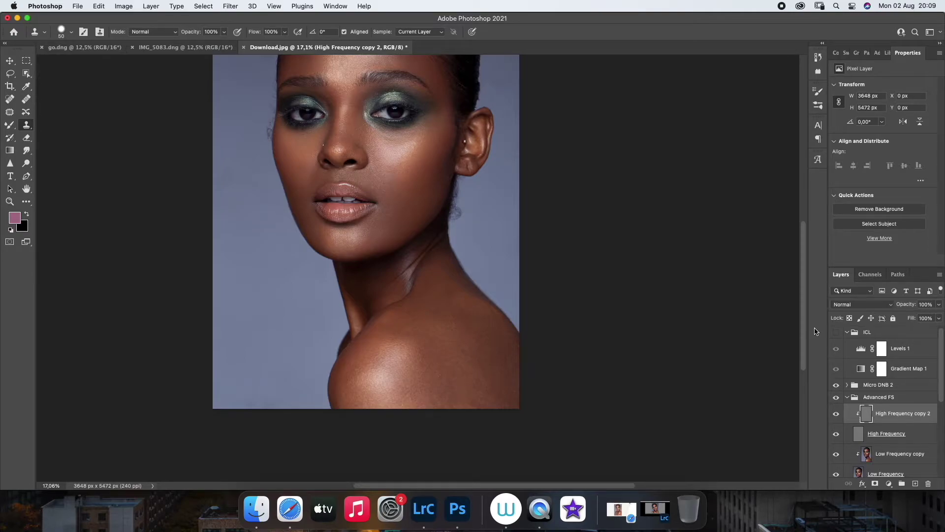
# Zoom out to the full portrait, collapse Advanced FS, and open the adjustment layer list
pyautogui.click(10, 201)
pyautogui.moveTo(247, 279)
pyautogui.mouseDown()
pyautogui.moveTo(381, 302)
pyautogui.moveTo(395, 297)
pyautogui.moveTo(409, 256)
pyautogui.mouseUp()
pyautogui.scroll(3, 383, 289)
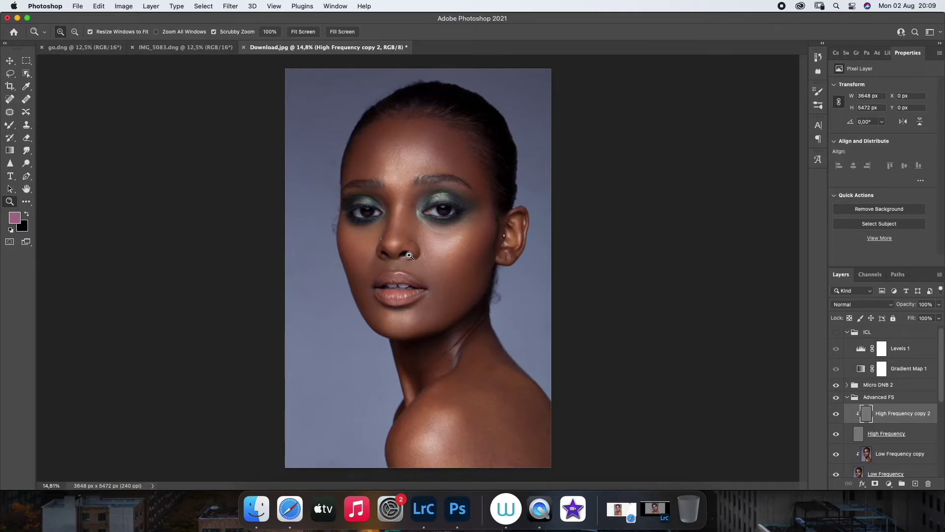
pyautogui.click(881, 398)
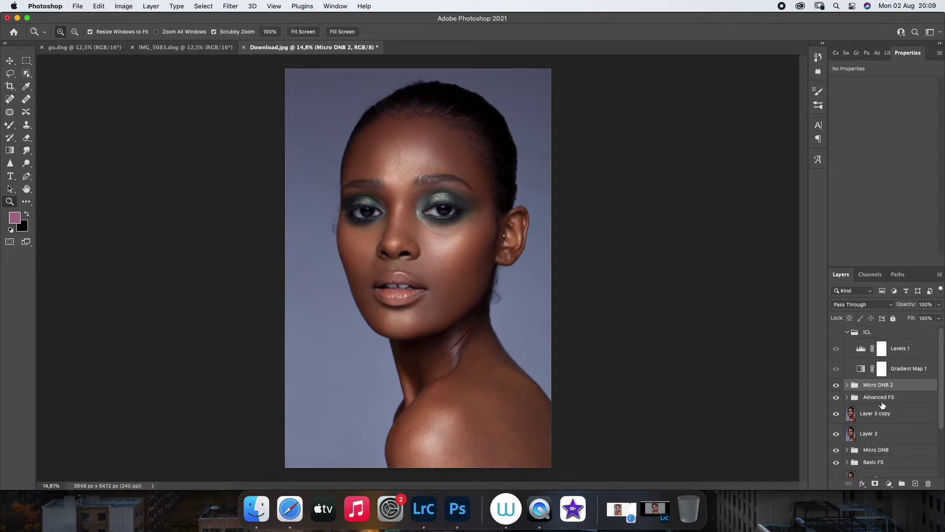
pyautogui.click(888, 483)
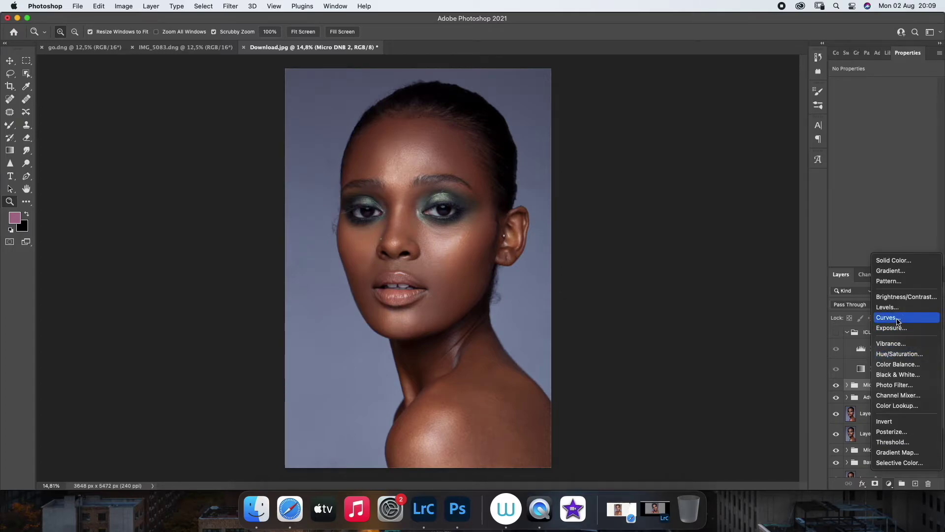
# Add a brightening Curves layer with an inverted mask named Dodge
pyautogui.click(897, 318)
pyautogui.moveTo(873, 169); pyautogui.dragTo(888, 142)
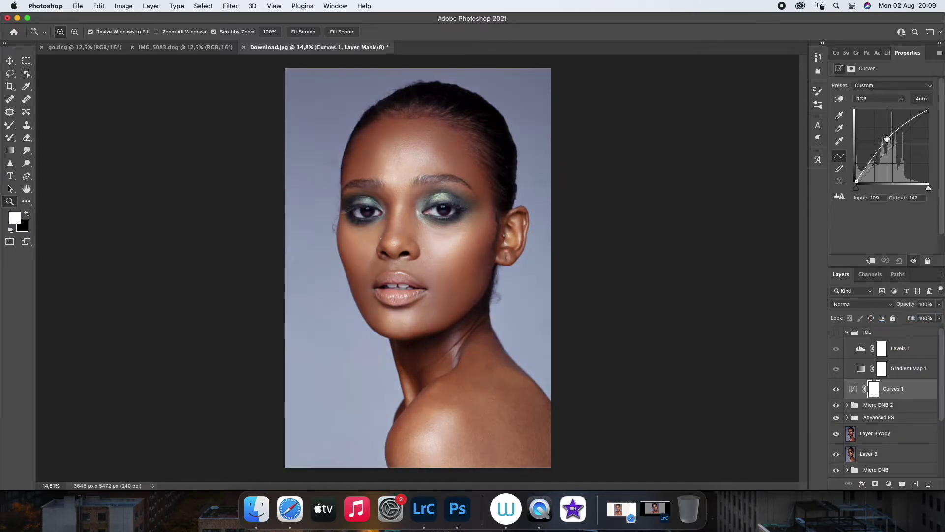
pyautogui.hotkey('ctrl', 'i')
pyautogui.doubleClick(892, 389)
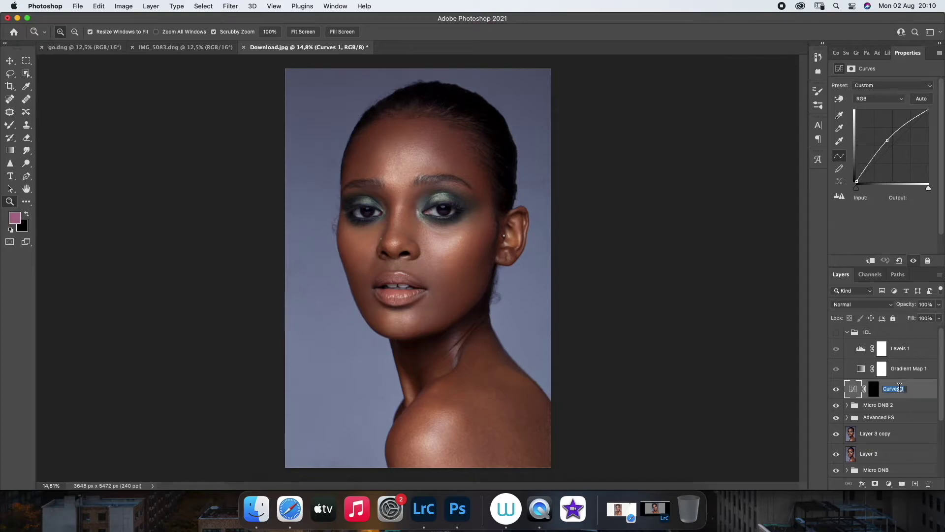
pyautogui.write('Dodge')
pyautogui.press('Return')
# Add a darkening Curves layer with an inverted mask named Burn
pyautogui.click(889, 484)
pyautogui.click(894, 318)
pyautogui.moveTo(895, 143); pyautogui.dragTo(896, 153)
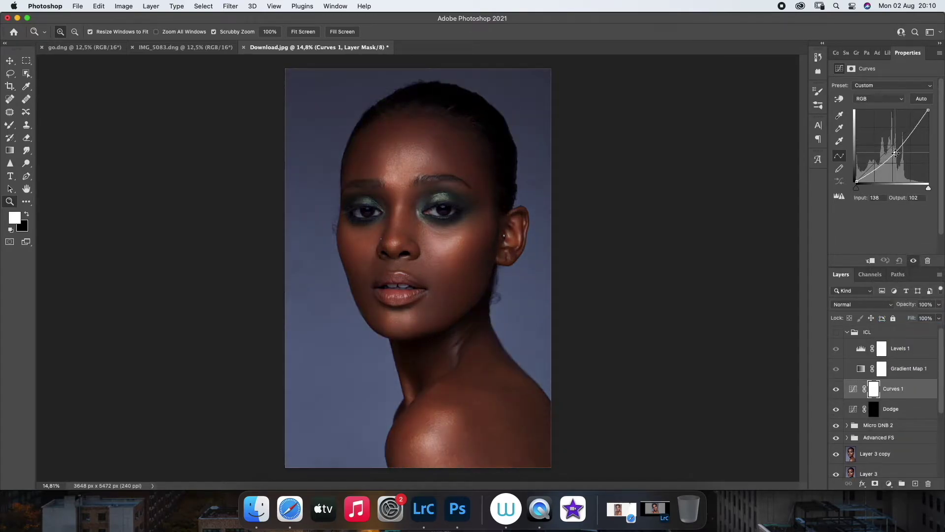
pyautogui.press('super+i')
pyautogui.doubleClick(891, 388)
pyautogui.write('Burn')
pyautogui.press('Return')
# Group Dodge and Burn as 'Global DNB' and add a Black & White adjustment layer
pyautogui.keyDown('shift'); pyautogui.click(889, 409); pyautogui.keyUp('shift')
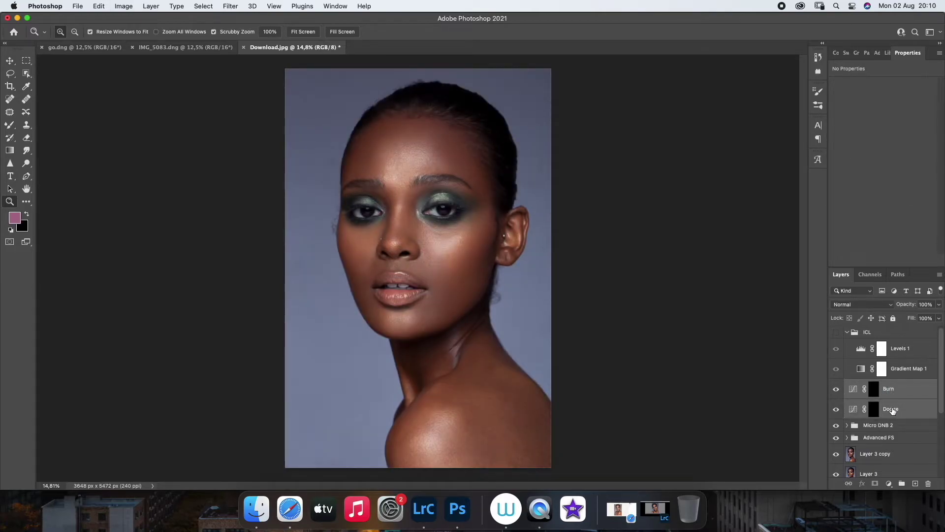
pyautogui.press('super+g')
pyautogui.doubleClick(873, 385)
pyautogui.write('Global DNB')
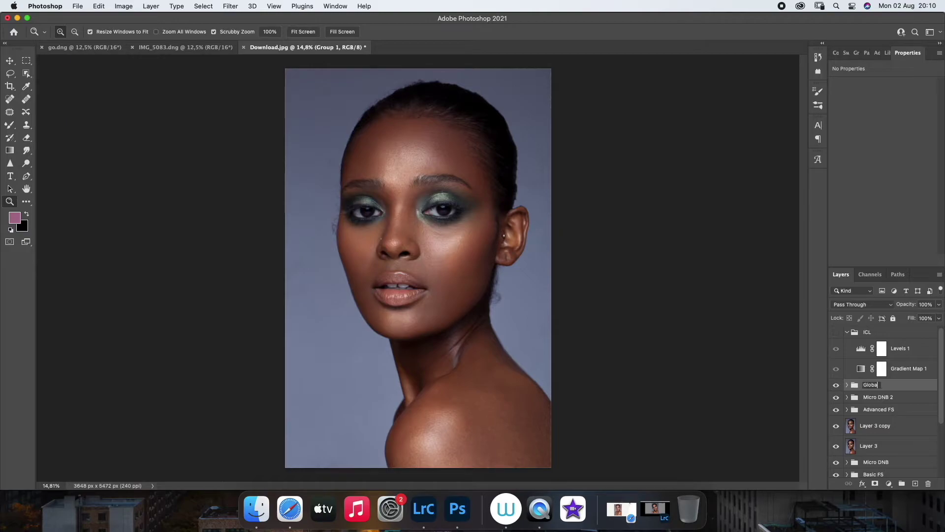
pyautogui.write('l DNB')
pyautogui.press('Return')
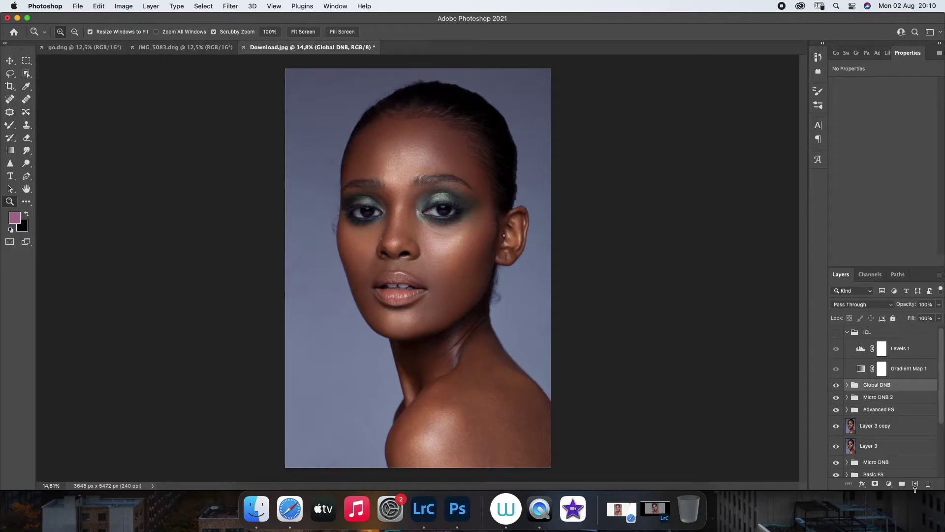
pyautogui.click(889, 484)
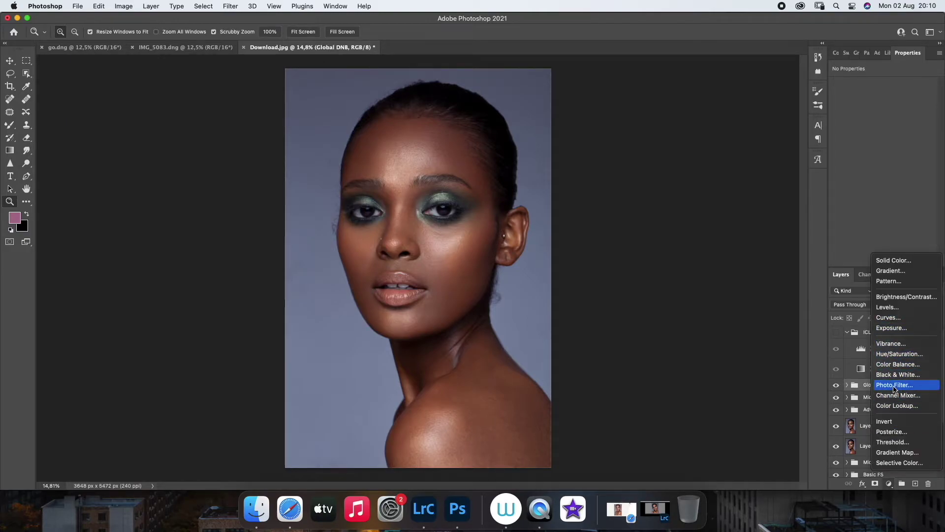
pyautogui.click(897, 375)
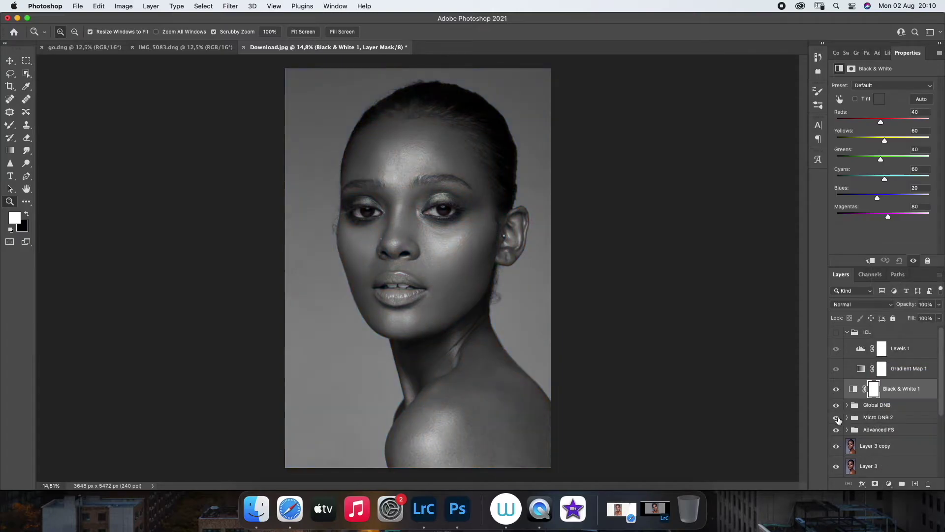
# Set the Black & White Reds to -50 and Yellows to -5
pyautogui.moveTo(836, 420); pyautogui.dragTo(835, 466)
pyautogui.click(835, 467)
pyautogui.scroll(5, 881, 393)
pyautogui.moveTo(881, 121); pyautogui.dragTo(864, 121)
pyautogui.moveTo(885, 140)
pyautogui.mouseDown()
pyautogui.moveTo(872, 141)
pyautogui.moveTo(865, 123)
pyautogui.mouseUp()
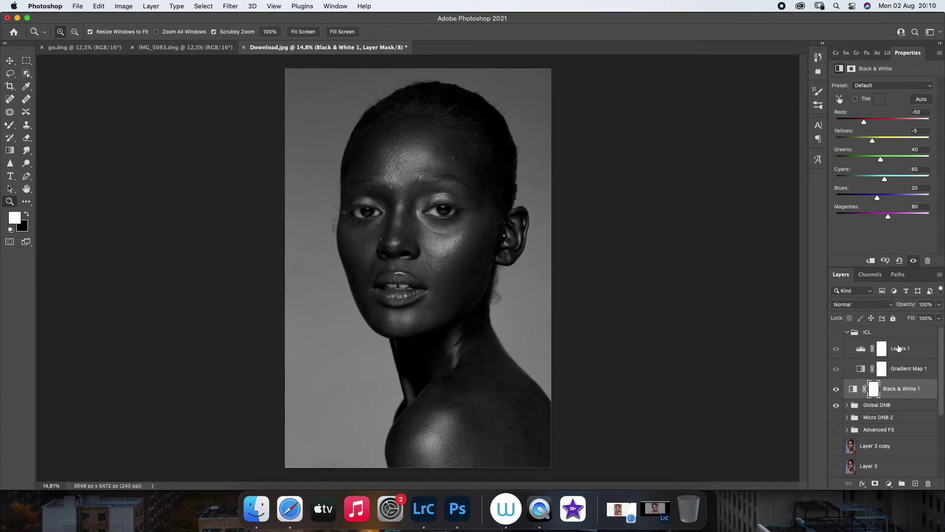
# Expand Global DNB, select the Dodge layer, and show the painting tool options
pyautogui.click(846, 405)
pyautogui.click(901, 422)
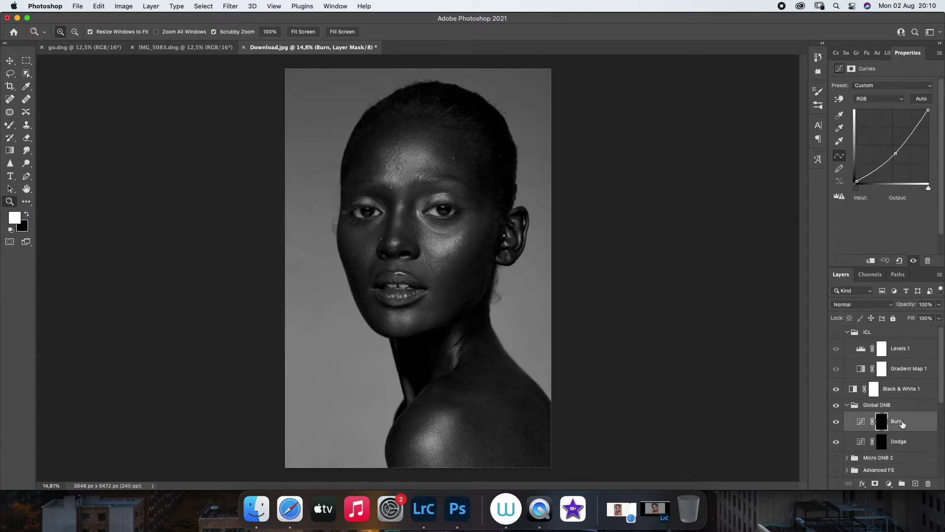
pyautogui.click(897, 443)
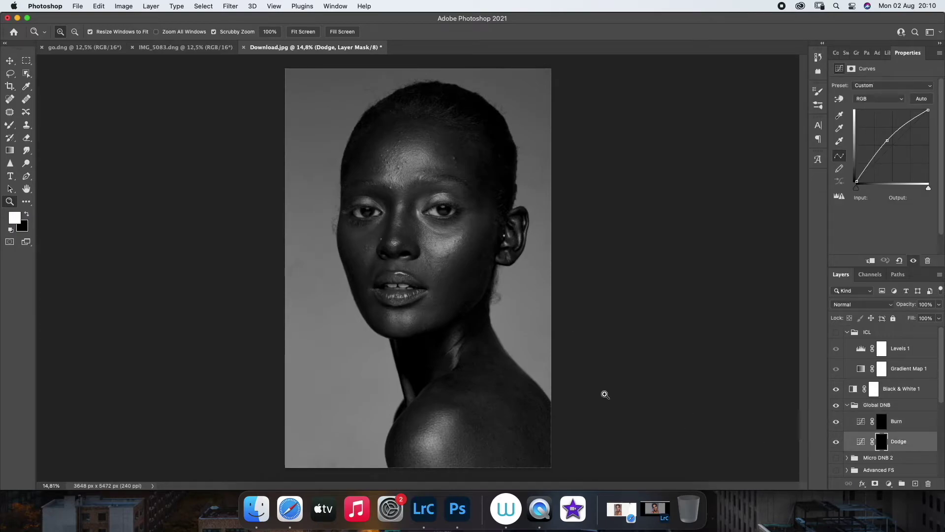
pyautogui.click(11, 126)
pyautogui.rightClick(10, 124)
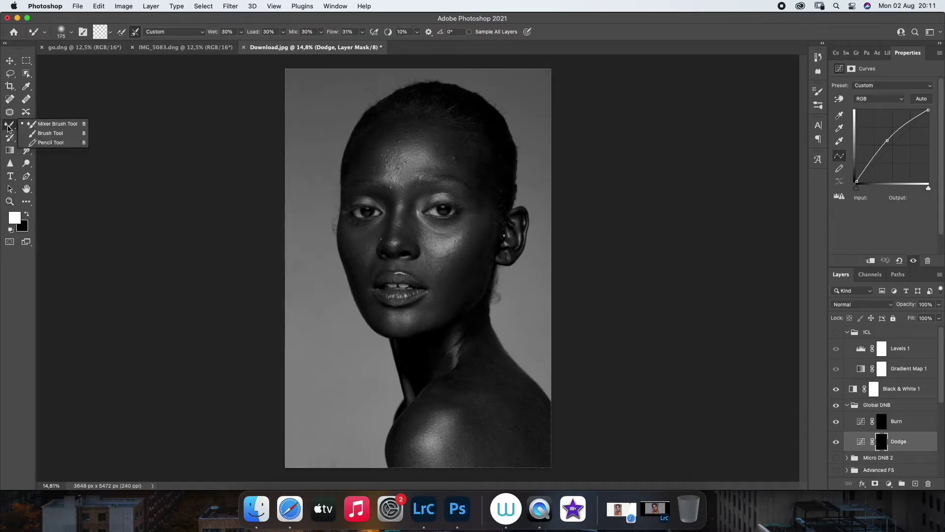
# Choose the Brush Tool, lower its flow, and size it for the forehead
pyautogui.click(39, 121)
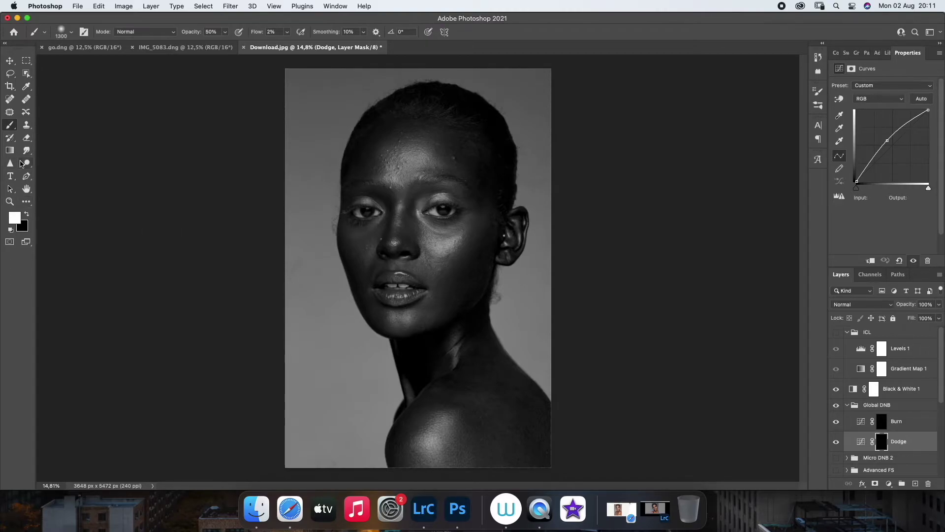
pyautogui.press('[')
pyautogui.press('[')
pyautogui.press('[')
pyautogui.press('[')
pyautogui.press('[')
pyautogui.click(287, 32)
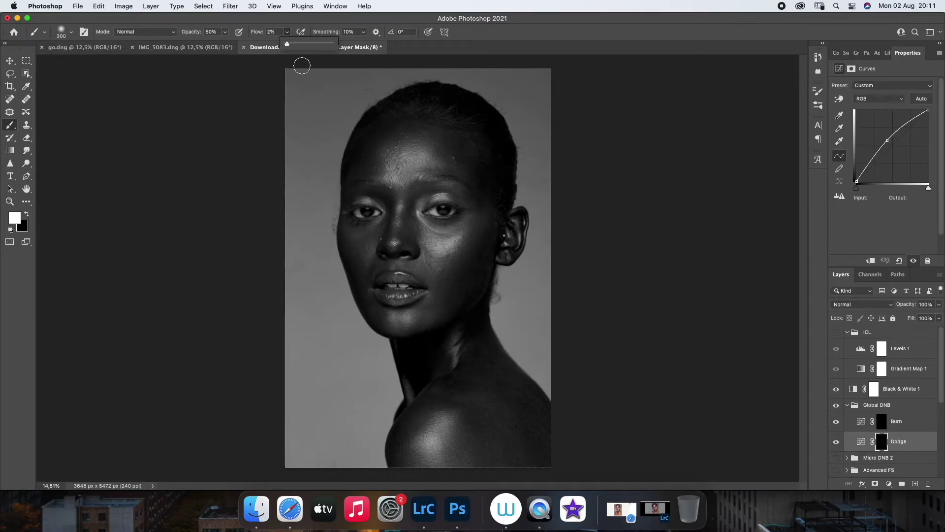
pyautogui.press('[')
pyautogui.press(']')
pyautogui.press(']')
pyautogui.press(']')
# Dodge the forehead, nose and lips on the Dodge mask, resizing the brush as needed
pyautogui.moveTo(401, 152); pyautogui.dragTo(431, 187)
pyautogui.press('[')
pyautogui.press('[')
pyautogui.press('[')
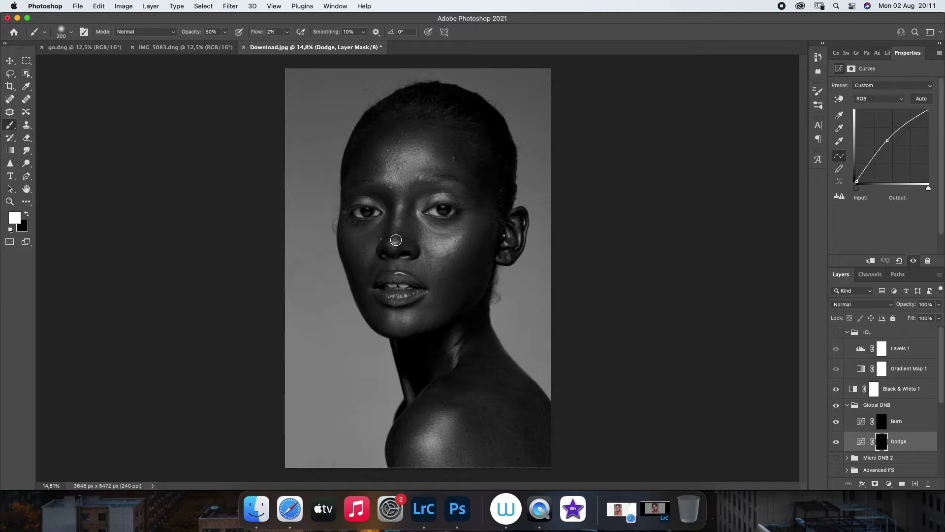
pyautogui.press('[')
pyautogui.press(']')
pyautogui.press('[')
pyautogui.press('[')
pyautogui.press('[')
pyautogui.press(']')
pyautogui.press(']')
pyautogui.press('[')
pyautogui.press('[')
pyautogui.press('[')
pyautogui.press(']')
pyautogui.press(']')
pyautogui.press(']')
pyautogui.press(']')
pyautogui.press(']')
# Alternate painting burns and dodges on the Burn and Dodge masks across face and shoulder
pyautogui.press(']')
pyautogui.press(']')
pyautogui.press(']')
pyautogui.press('[')
pyautogui.press('[')
pyautogui.press('[')
pyautogui.press('[')
pyautogui.press('[')
pyautogui.press('[')
pyautogui.press('[')
pyautogui.press(']')
pyautogui.press(']')
pyautogui.press(']')
pyautogui.press('[')
pyautogui.click(896, 421)
pyautogui.press(']')
pyautogui.press(']')
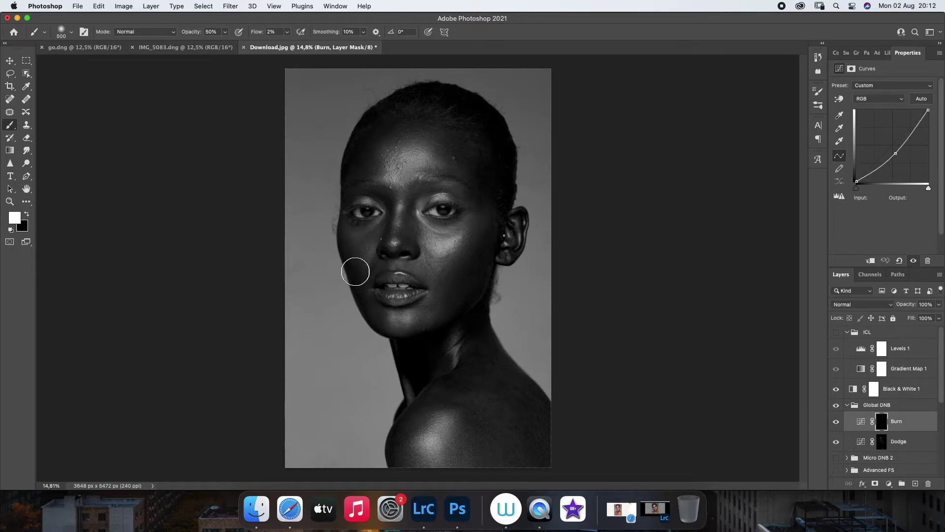
pyautogui.press('[')
pyautogui.press(']')
pyautogui.press(']')
pyautogui.press(']')
pyautogui.press('[')
pyautogui.press('[')
pyautogui.hotkey('alt', '[')
pyautogui.press('[')
pyautogui.press('[')
pyautogui.press('[')
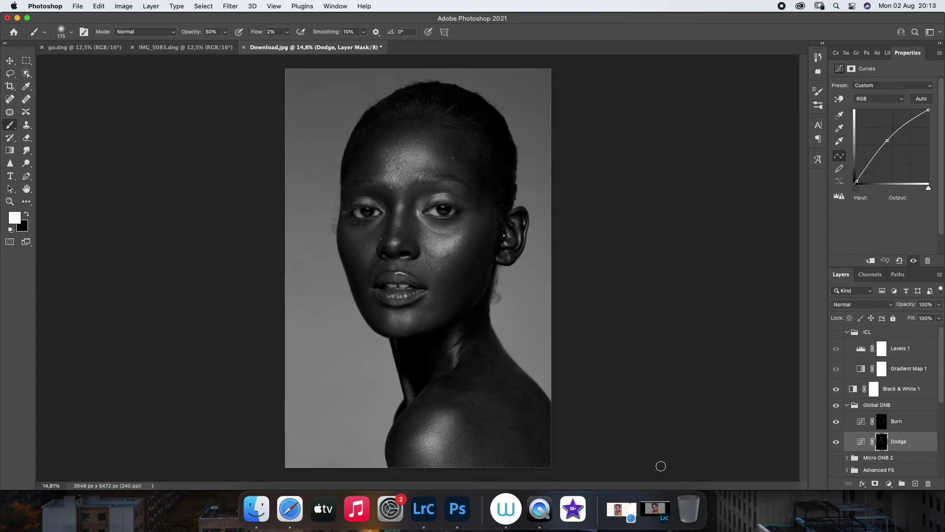
pyautogui.hotkey('alt', ']')
pyautogui.press(']')
pyautogui.press(']')
pyautogui.press(']')
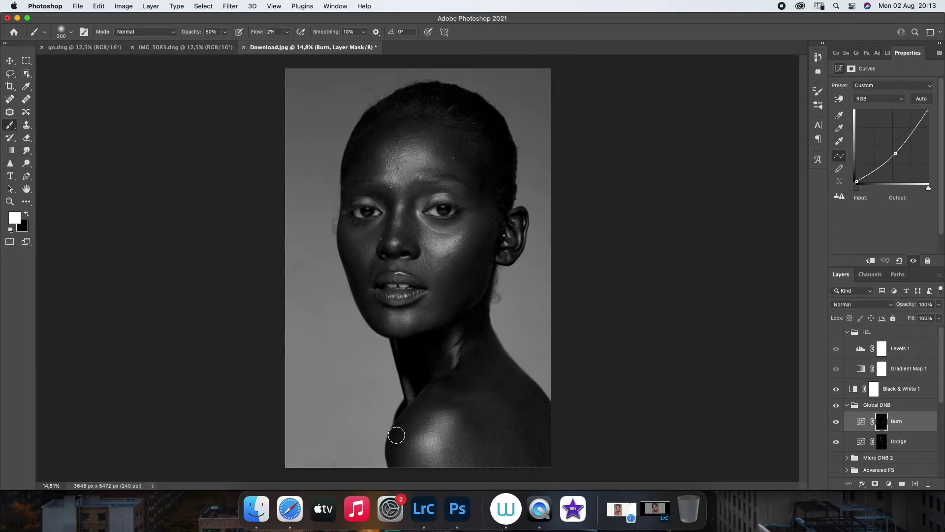
pyautogui.hotkey('alt', '[')
pyautogui.press(']')
pyautogui.press(']')
pyautogui.press('[')
pyautogui.press('[')
pyautogui.press('[')
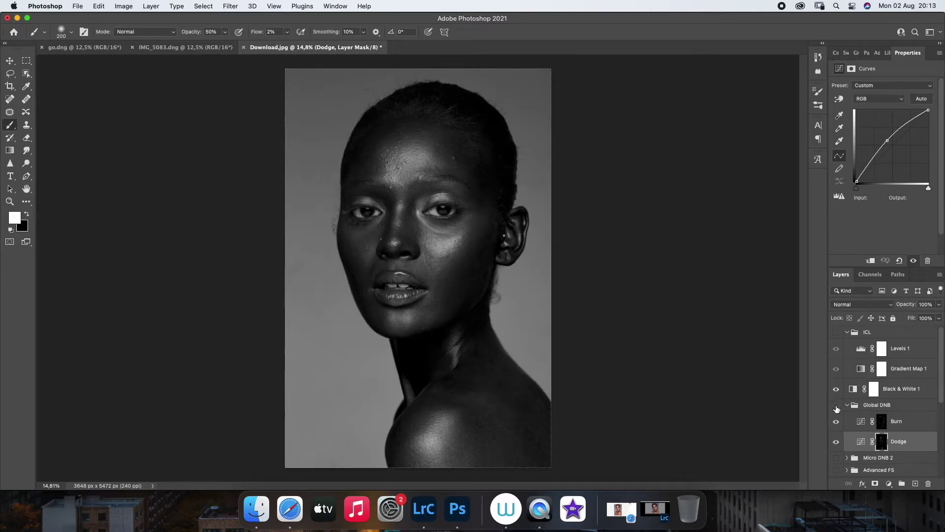
# Collapse Global DNB and hide Black & White 1 to view the colour portrait
pyautogui.scroll(-5, 935, 428)
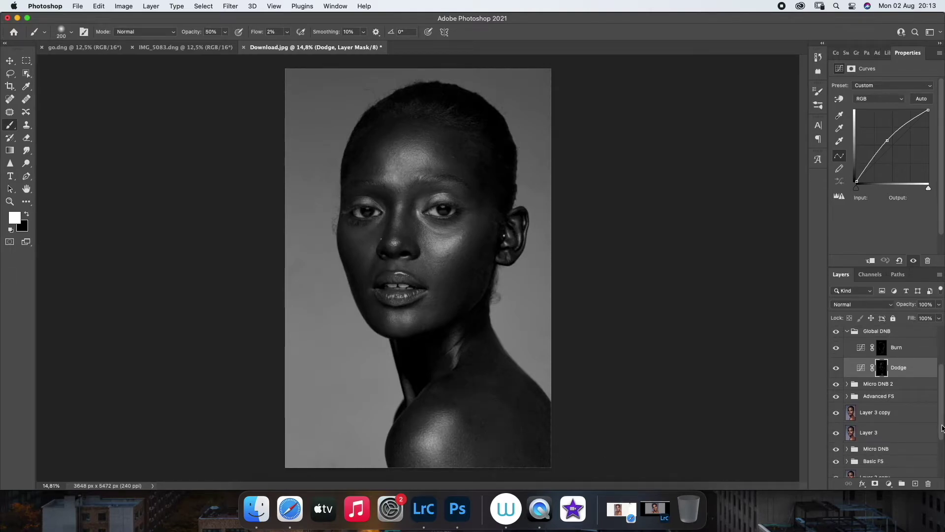
pyautogui.scroll(-5, 836, 428)
pyautogui.scroll(10, 886, 423)
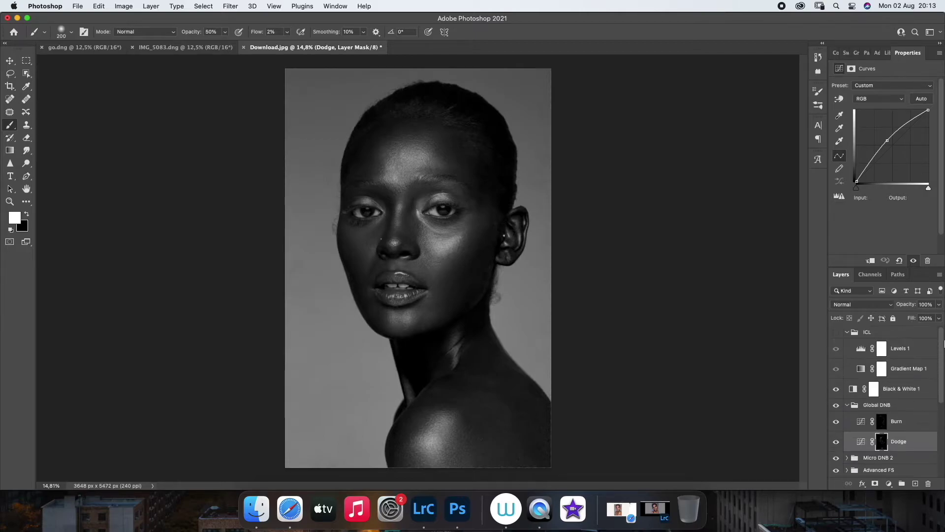
pyautogui.click(845, 407)
pyautogui.click(847, 405)
pyautogui.click(836, 388)
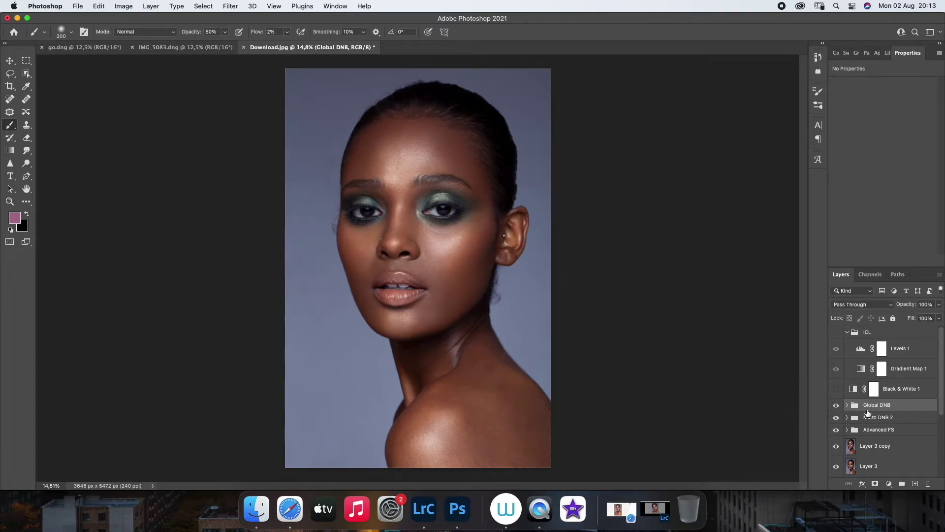
# Zoom in on the face and select High Frequency copy 2 with the Clone Stamp
pyautogui.press('z')
pyautogui.moveTo(437, 228); pyautogui.dragTo(483, 229)
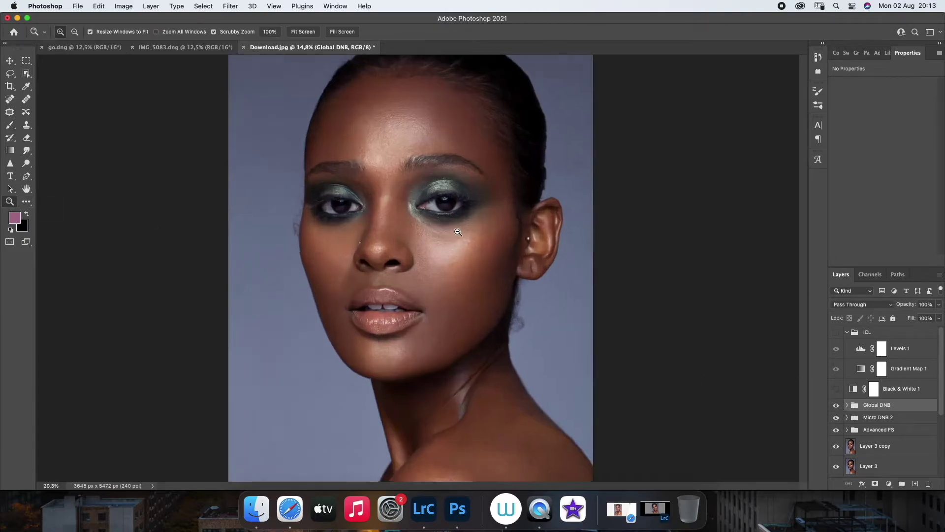
pyautogui.click(871, 430)
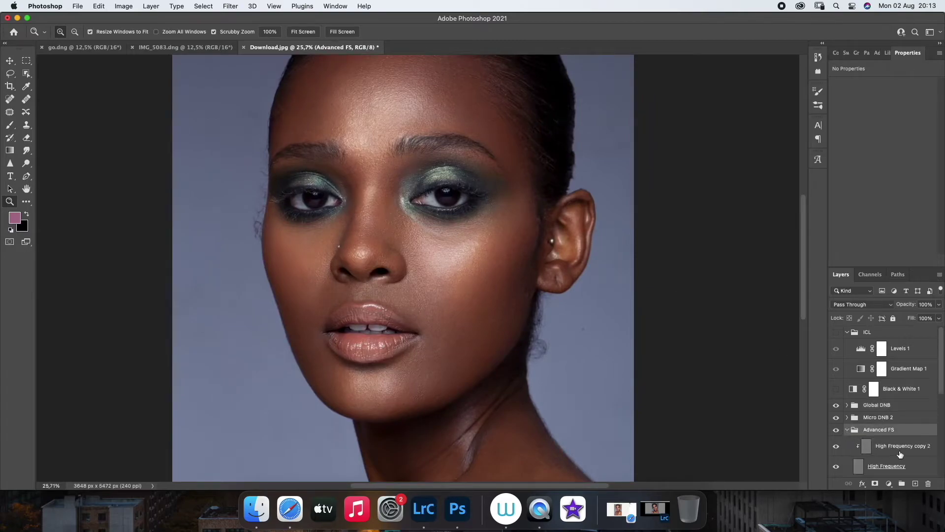
pyautogui.click(900, 448)
pyautogui.click(28, 126)
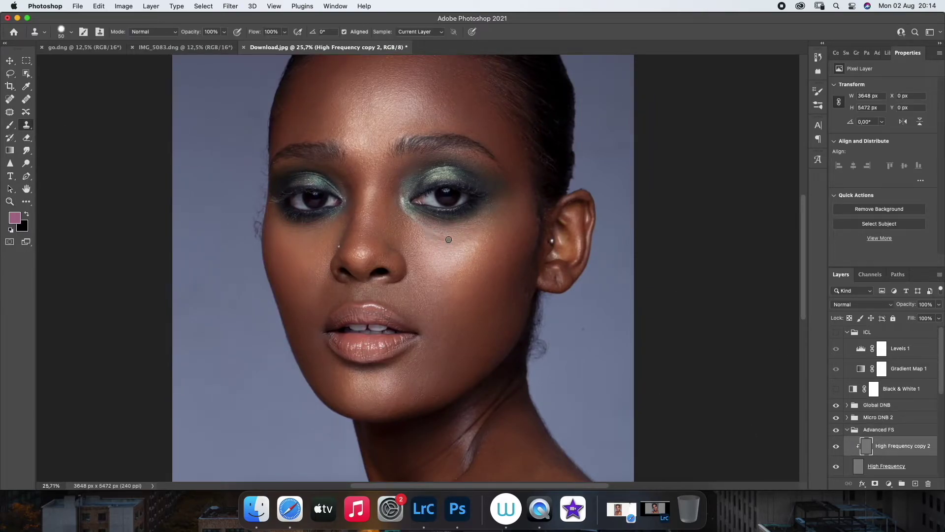
# Clone clean texture over marks under the eye, cheek and forehead, then fit the image on screen
pyautogui.keyDown('alt'); pyautogui.click(451, 226); pyautogui.keyUp('alt')
pyautogui.moveTo(477, 222); pyautogui.dragTo(459, 224)
pyautogui.moveTo(484, 269); pyautogui.dragTo(464, 256)
pyautogui.moveTo(480, 247); pyautogui.dragTo(477, 248)
pyautogui.moveTo(353, 141); pyautogui.dragTo(332, 129)
pyautogui.press('z')
pyautogui.rightClick(428, 260)
pyautogui.click(443, 264)
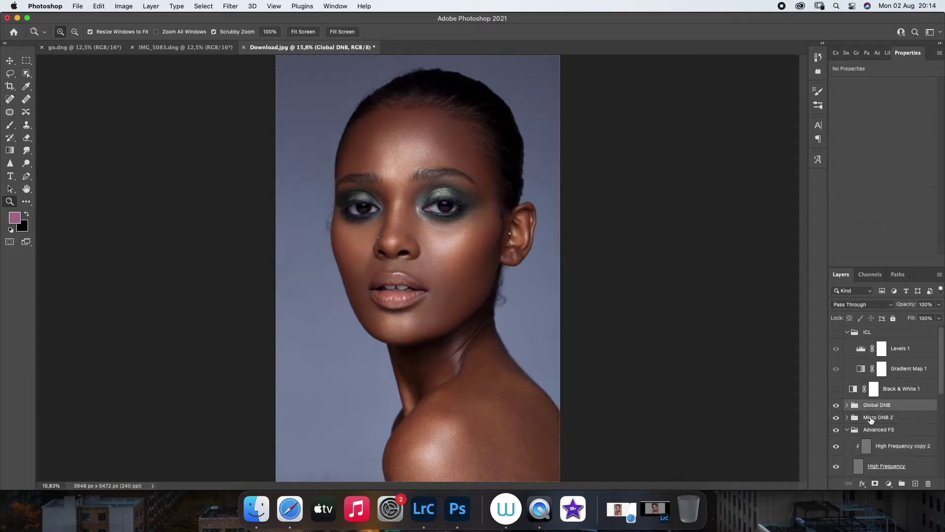
# Add a Gradient Map layer above Global DNB with its mask inverted to black
pyautogui.click(871, 429)
pyautogui.click(882, 409)
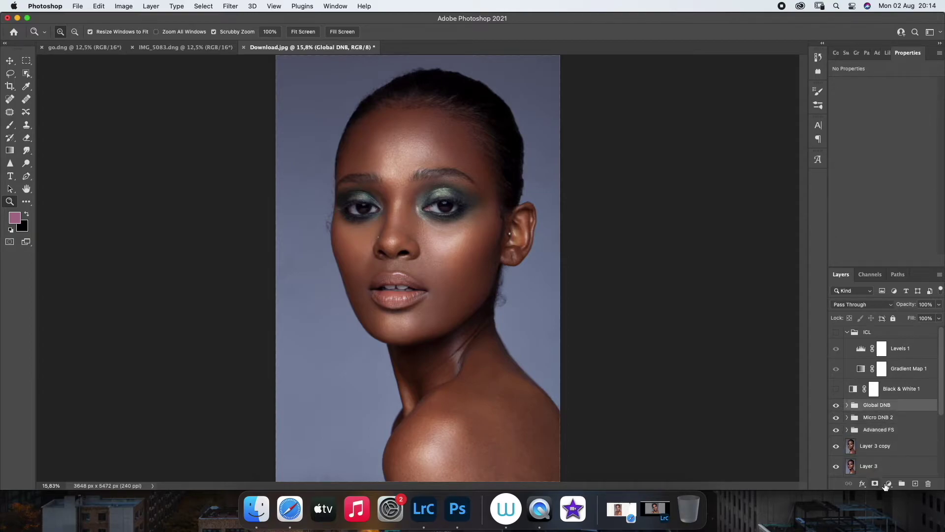
pyautogui.click(889, 483)
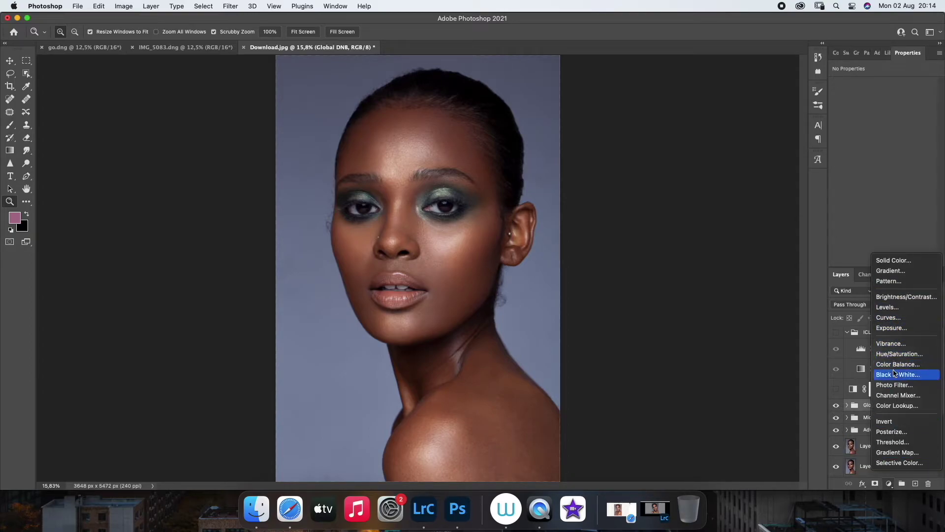
pyautogui.click(877, 53)
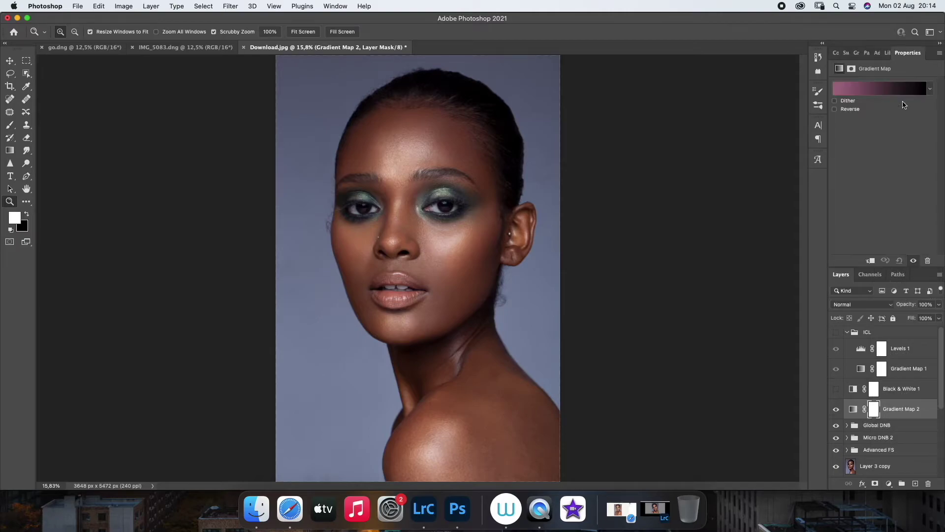
pyautogui.click(903, 101)
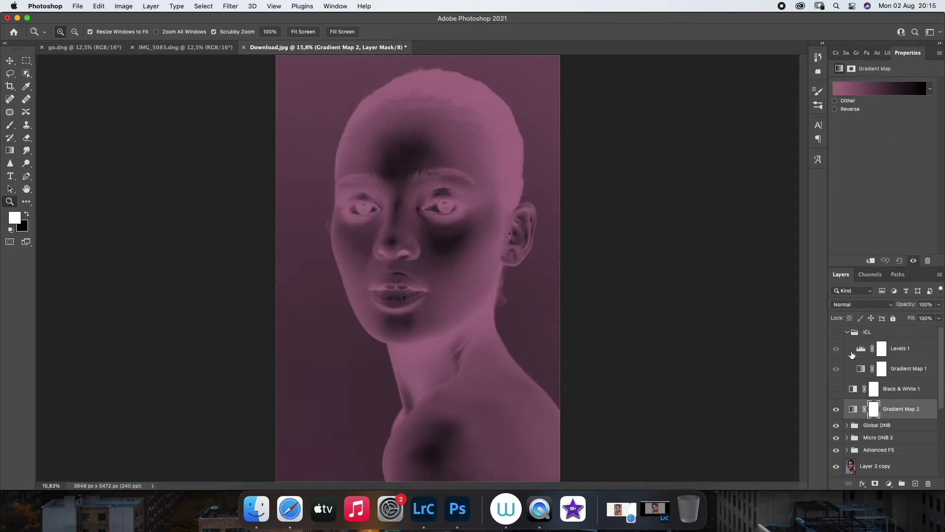
pyautogui.press('super+i')
# Apply the black-to-white Basics gradient to the gradient map
pyautogui.click(853, 408)
pyautogui.click(879, 88)
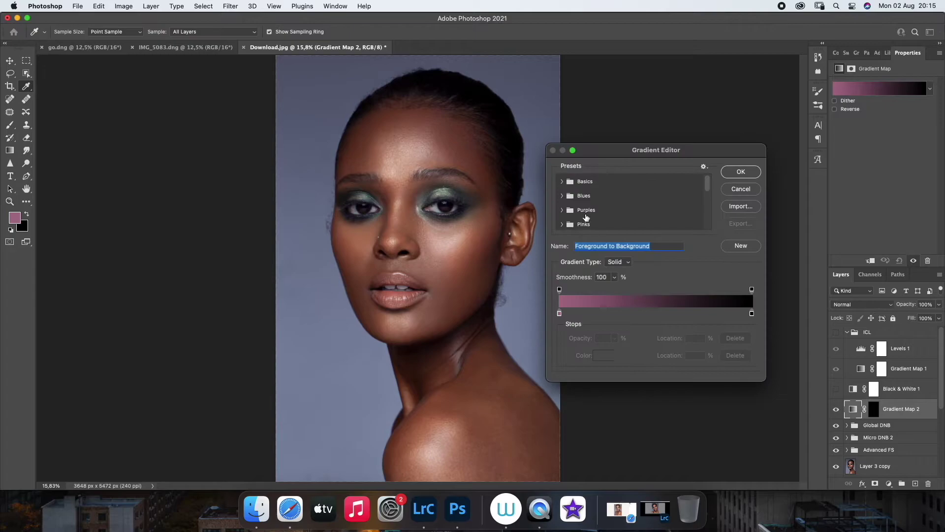
pyautogui.click(562, 182)
pyautogui.click(607, 196)
pyautogui.click(741, 172)
# Set Gradient Map 2's blend mode to Color
pyautogui.press('z')
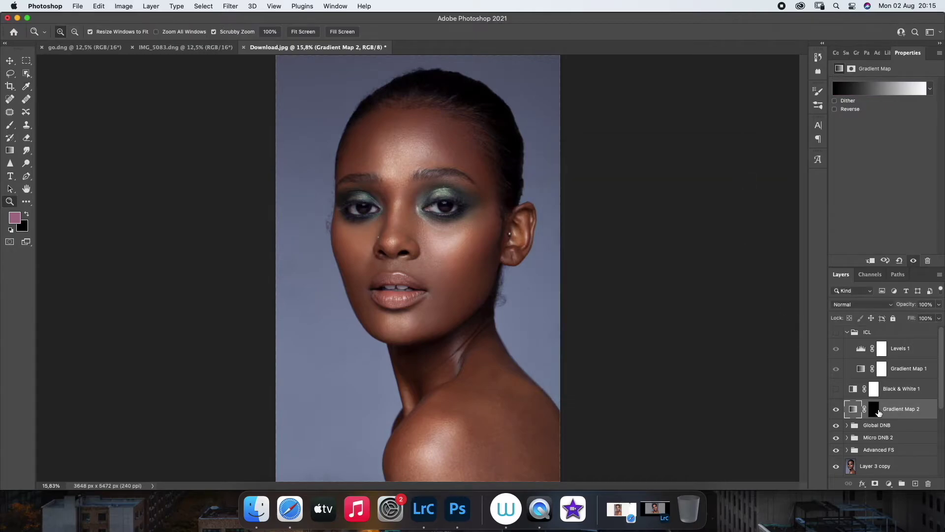
pyautogui.click(875, 409)
pyautogui.click(878, 305)
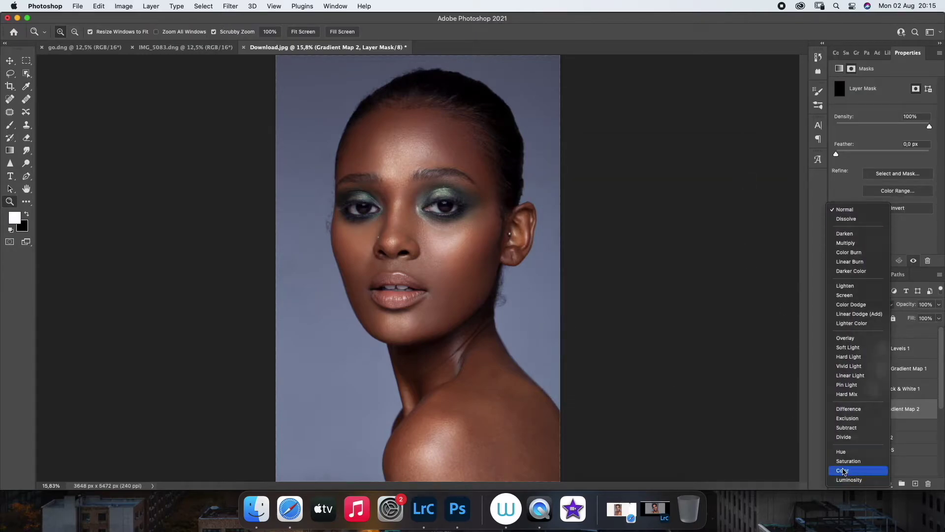
pyautogui.click(842, 471)
pyautogui.press('b')
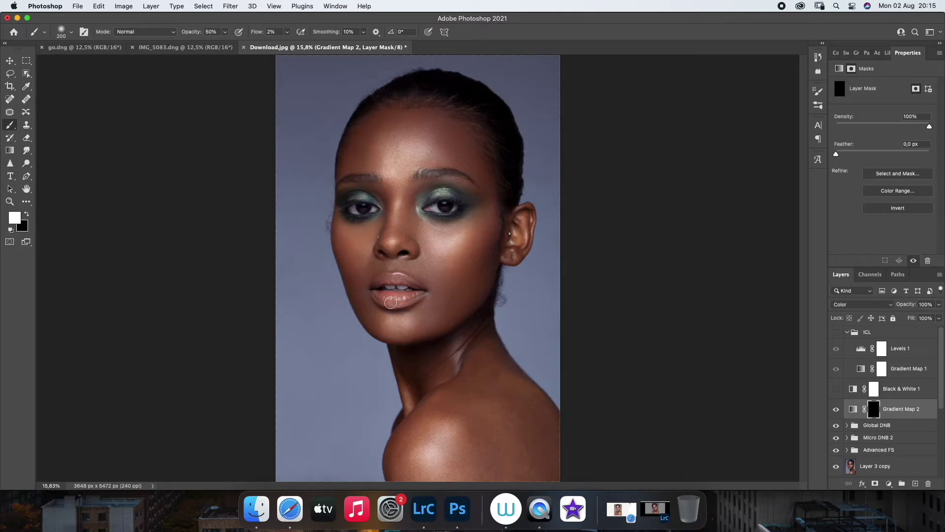
# Set the gradient's dark end to sampled dark brown skin and add a middle brown stop
pyautogui.click(855, 410)
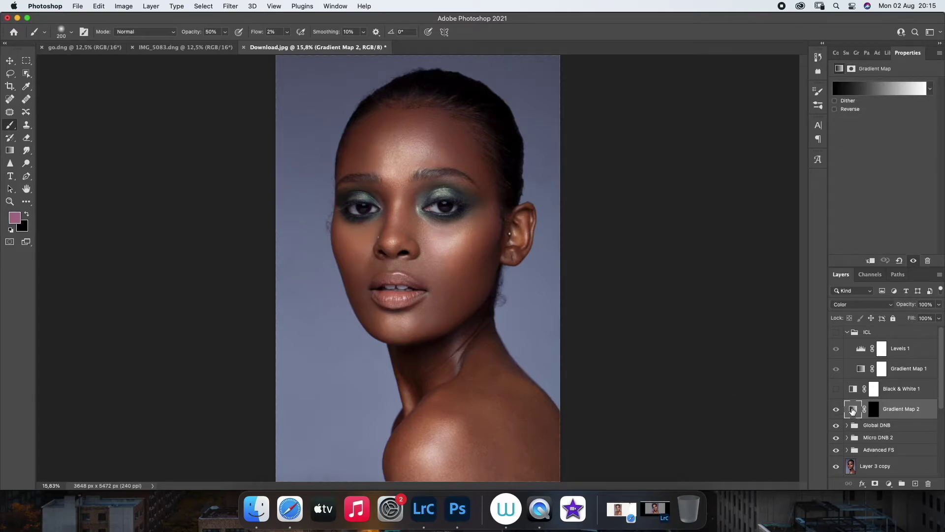
pyautogui.click(880, 90)
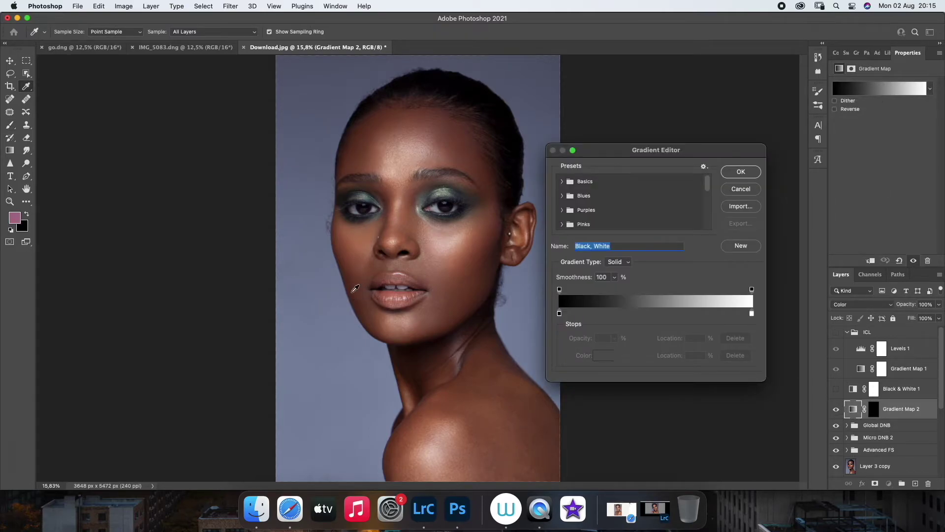
pyautogui.click(559, 312)
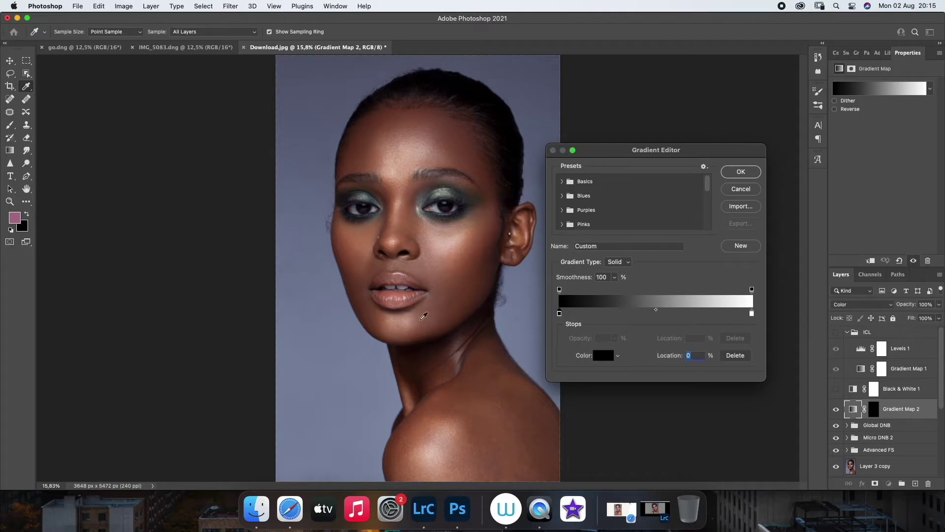
pyautogui.click(358, 283)
pyautogui.click(653, 314)
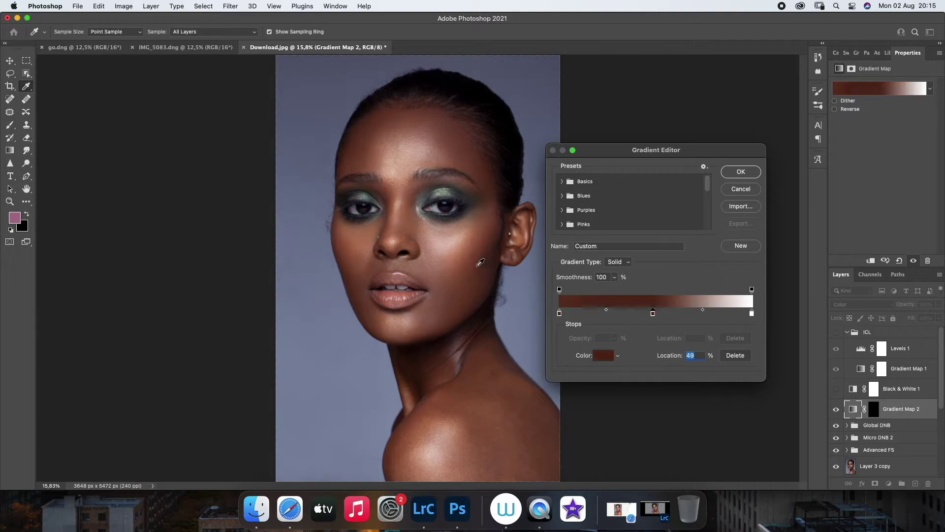
# Set the light end to a skin tone sampled from the forehead and confirm the gradient
pyautogui.click(751, 313)
pyautogui.click(603, 355)
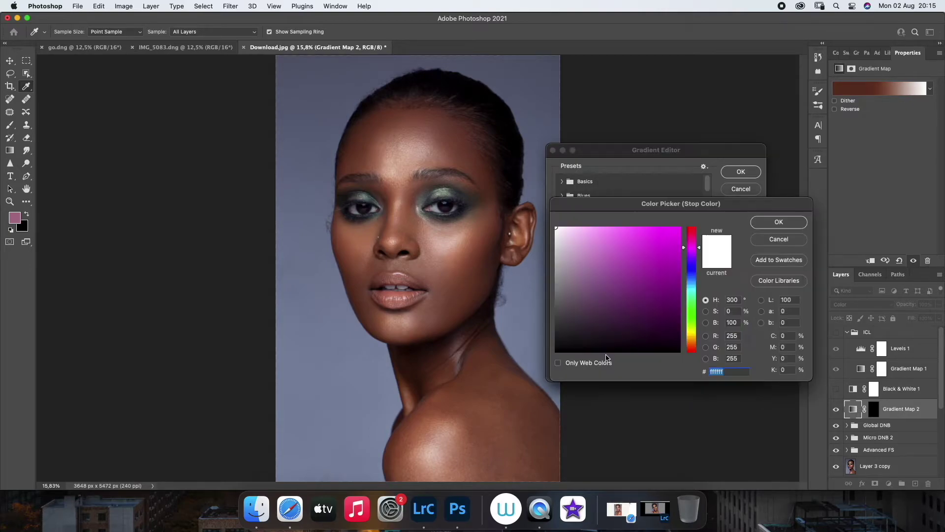
pyautogui.click(460, 241)
pyautogui.click(758, 223)
pyautogui.click(444, 163)
pyautogui.click(434, 139)
pyautogui.click(741, 175)
pyautogui.click(873, 408)
# Paint white on Gradient Map 2's mask over the forehead, briefly hiding the layer to compare
pyautogui.press('d')
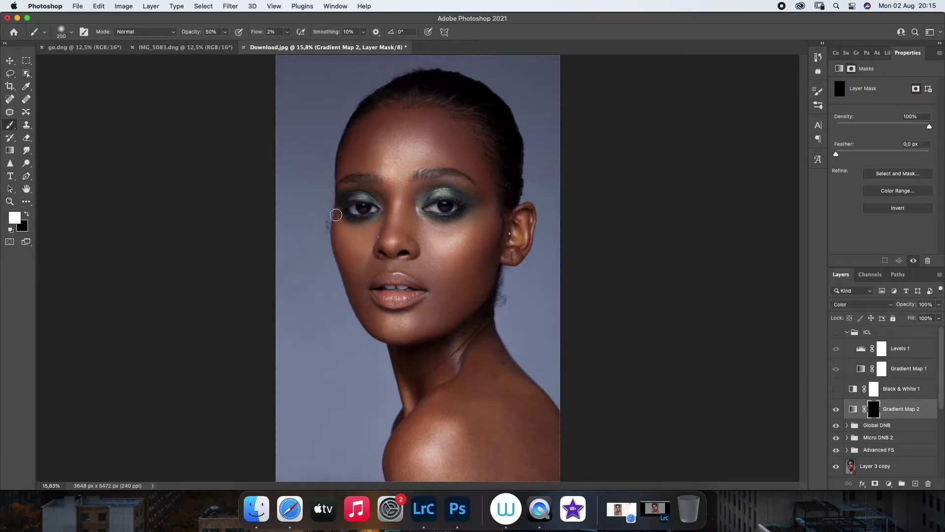
pyautogui.press(']')
pyautogui.press(']')
pyautogui.press(']')
pyautogui.press(']')
pyautogui.moveTo(396, 134); pyautogui.dragTo(392, 164)
pyautogui.press('[')
pyautogui.press('[')
pyautogui.press('[')
# Keep painting the skin-tone mapping over the skin with brush sizes from 150 to 800
pyautogui.press(']')
pyautogui.press('super+comma')
pyautogui.press('super+comma')
pyautogui.press('super+comma')
pyautogui.press('super+comma')
pyautogui.press('super+comma')
pyautogui.press('super+comma')
pyautogui.press('super+comma')
pyautogui.click(836, 409)
pyautogui.press('[')
pyautogui.press('[')
pyautogui.press(']')
pyautogui.press(']')
pyautogui.press(']')
pyautogui.press(']')
pyautogui.press('[')
pyautogui.press('[')
pyautogui.press('[')
pyautogui.press(']')
pyautogui.press(']')
pyautogui.press('[')
pyautogui.press('[')
pyautogui.press(']')
pyautogui.press(']')
pyautogui.press(']')
pyautogui.press(']')
pyautogui.press(']')
pyautogui.press(']')
pyautogui.press(']')
pyautogui.press(']')
pyautogui.press('[')
pyautogui.press('[')
pyautogui.press('[')
pyautogui.press('[')
pyautogui.press('[')
# Toggle Gradient Map 2 off and on to compare before and after, zoomed in on the face
pyautogui.click(836, 409)
pyautogui.click(836, 410)
pyautogui.click(837, 409)
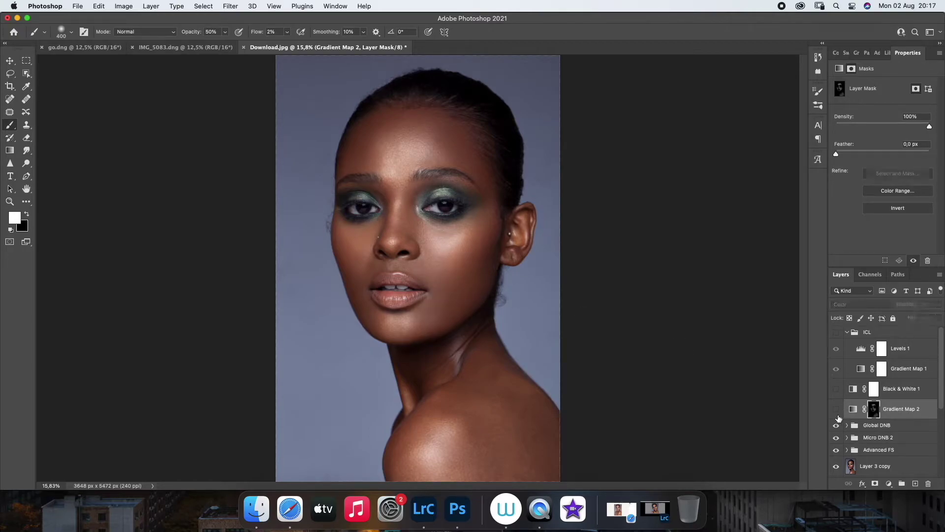
pyautogui.click(836, 409)
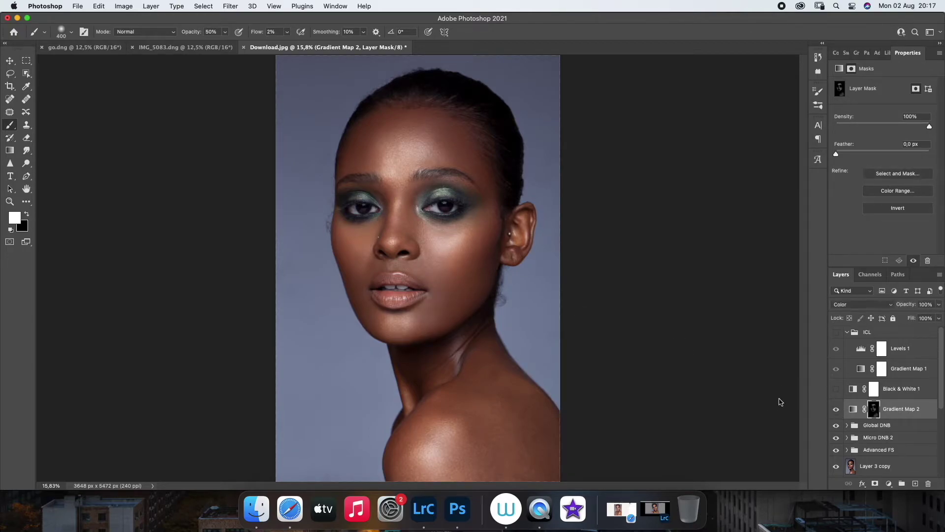
pyautogui.press(']')
pyautogui.press('z')
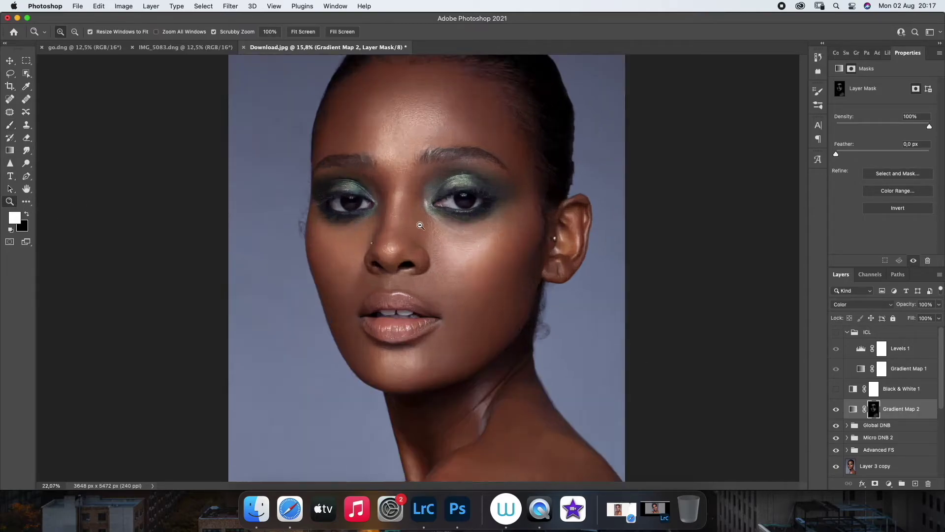
pyautogui.scroll(3, 413, 227)
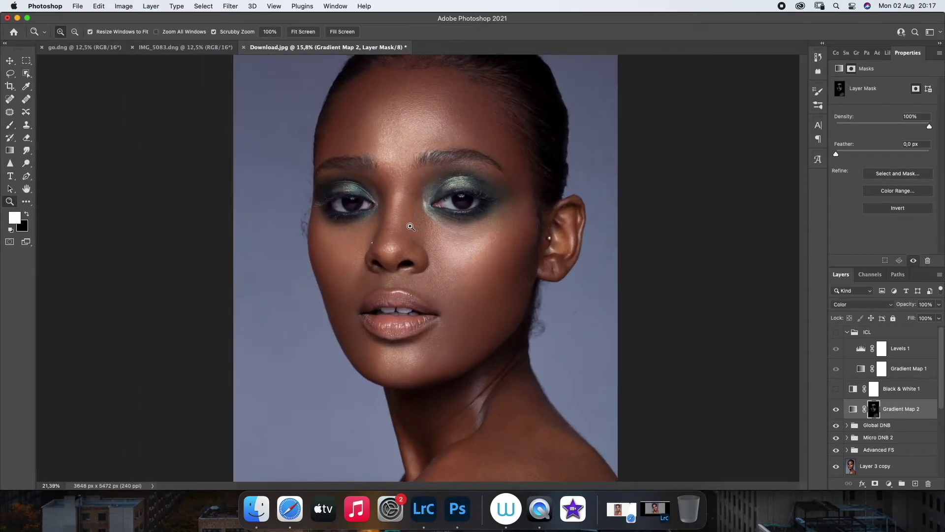
pyautogui.scroll(-3, 413, 227)
pyautogui.scroll(4, 438, 249)
pyautogui.scroll(-2, 438, 249)
pyautogui.scroll(-2, 428, 253)
pyautogui.click(836, 409)
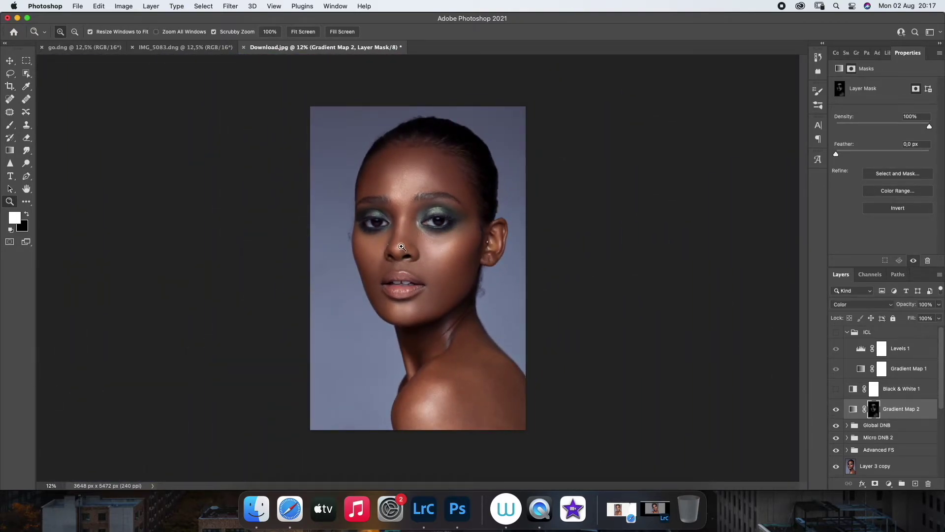
pyautogui.scroll(3, 401, 246)
pyautogui.scroll(-1, 401, 247)
pyautogui.scroll(-2, 402, 247)
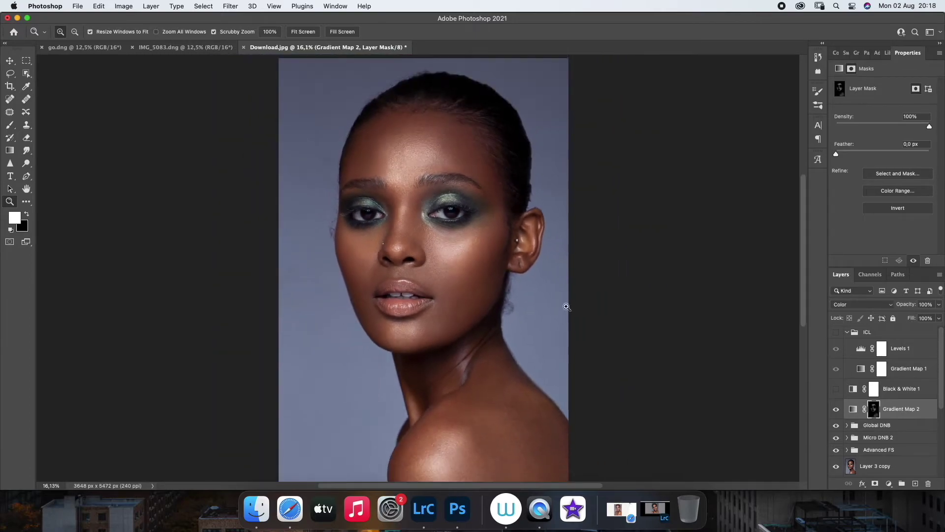
# Turn on the inverted ICL check view and target Micro DNB 2's Burn curves layer
pyautogui.click(879, 441)
pyautogui.click(836, 333)
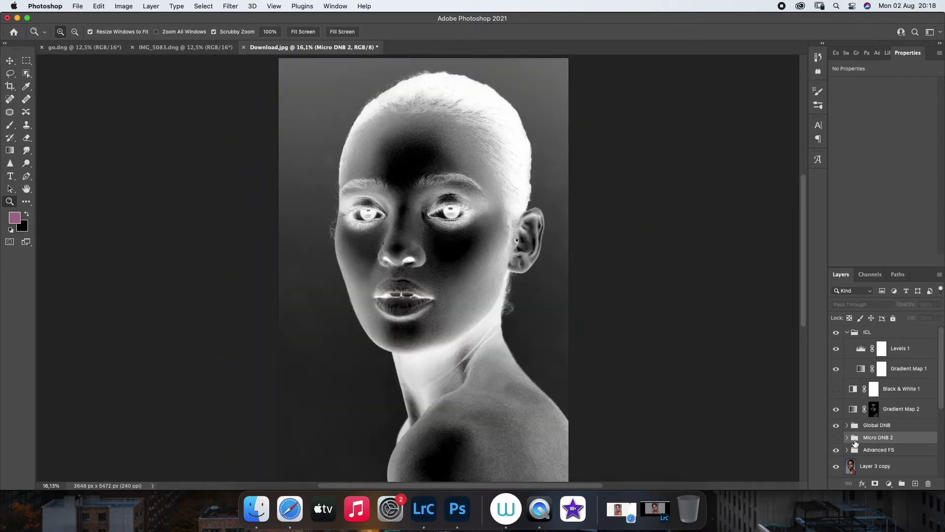
pyautogui.click(847, 437)
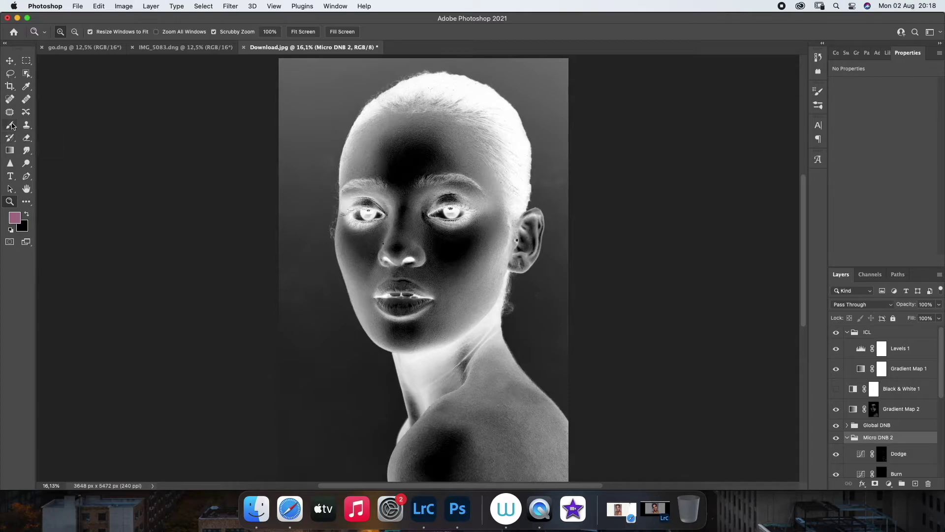
pyautogui.click(10, 124)
pyautogui.click(287, 31)
pyautogui.click(885, 459)
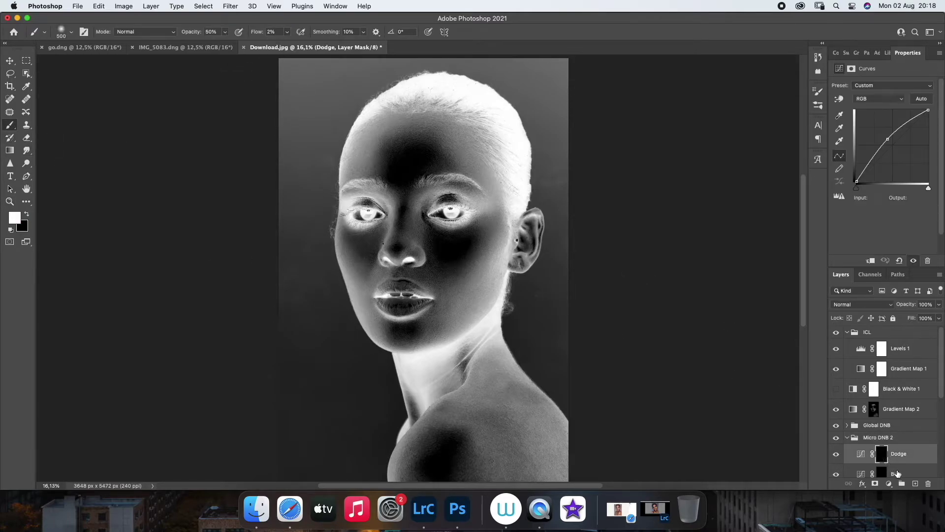
# Zoom in on the face and set a 60 px low-flow brush for fine work
pyautogui.press('z')
pyautogui.moveTo(416, 248); pyautogui.dragTo(446, 251)
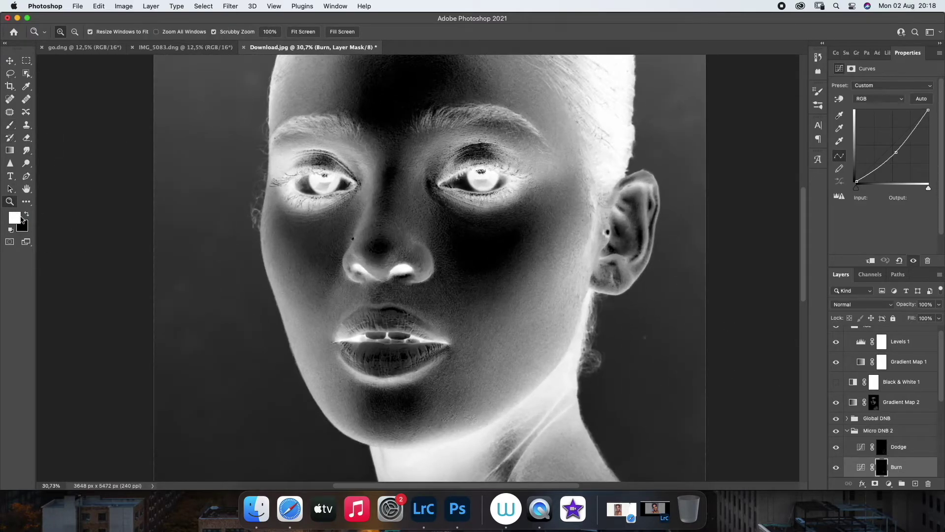
pyautogui.click(10, 125)
pyautogui.click(287, 32)
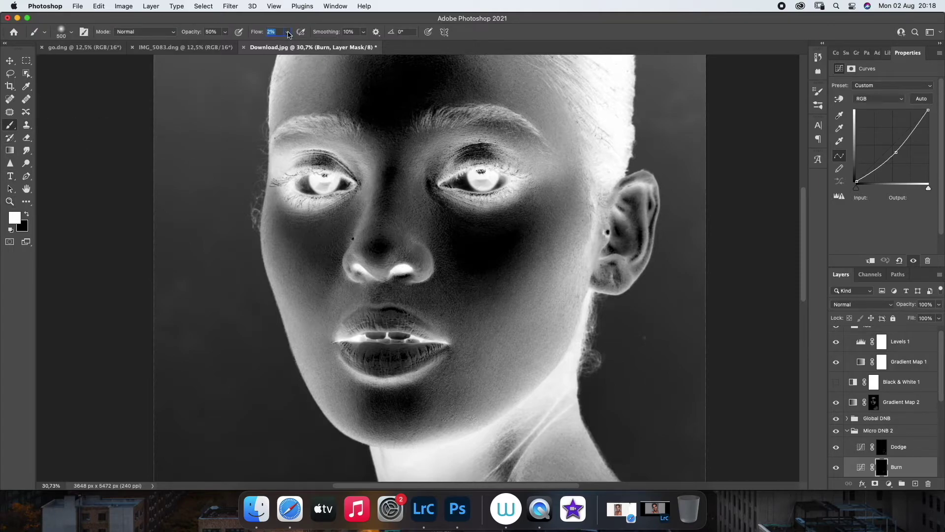
pyautogui.press('[')
pyautogui.press('[')
pyautogui.press('[')
# Dodge dark spots on the Dodge layer, then zoom out and return to burning bright spots
pyautogui.click(899, 446)
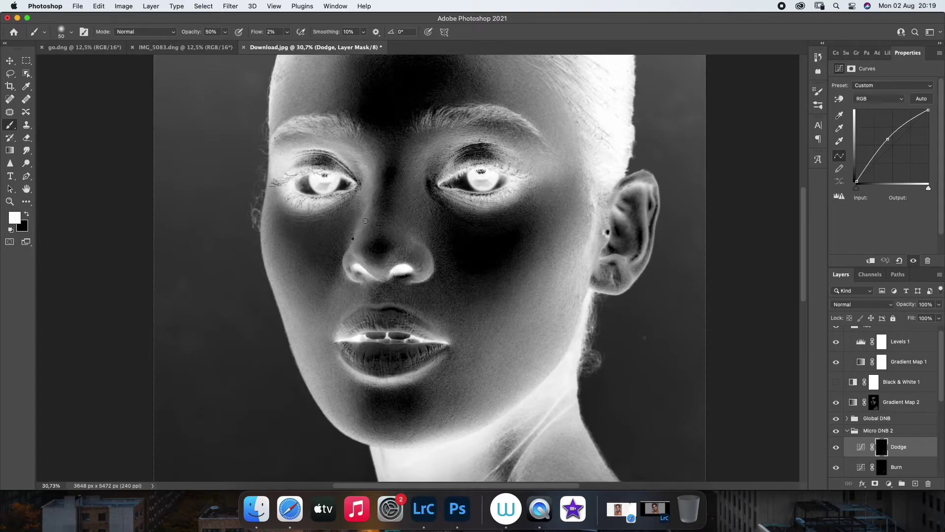
pyautogui.press(']')
pyautogui.press(']')
pyautogui.press(']')
pyautogui.click(9, 201)
pyautogui.moveTo(452, 350); pyautogui.dragTo(414, 351)
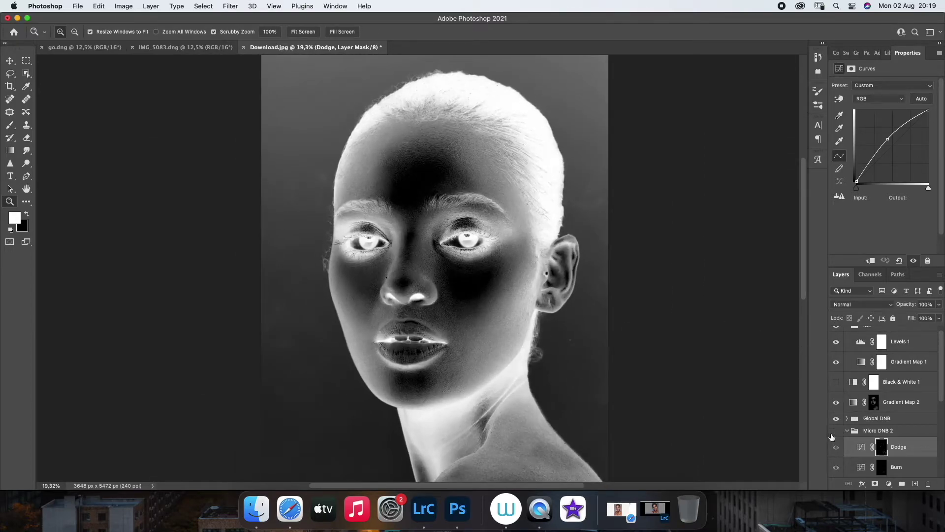
pyautogui.click(881, 467)
pyautogui.press('b')
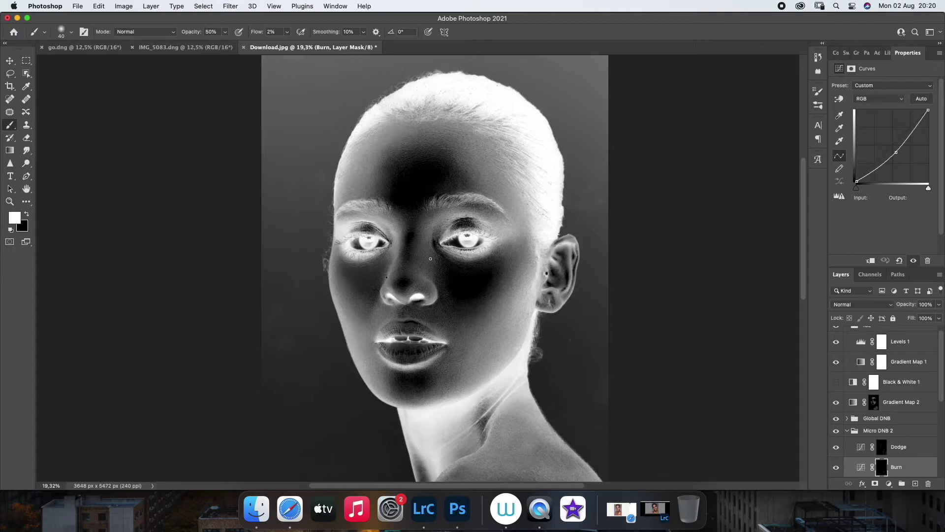
pyautogui.moveTo(941, 365); pyautogui.dragTo(944, 360)
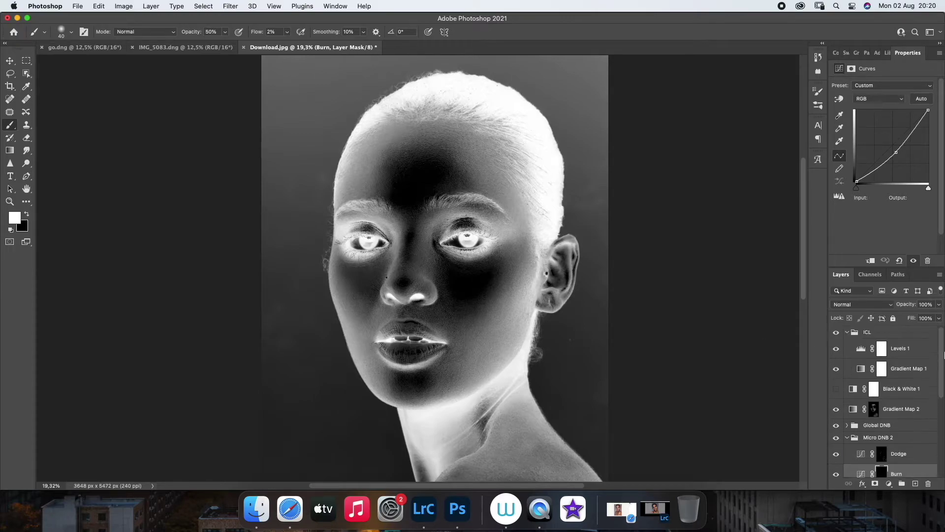
# Toggle the ICL check view off and on while checking the Micro DNB 2 Dodge and Burn layers
pyautogui.click(836, 333)
pyautogui.click(881, 437)
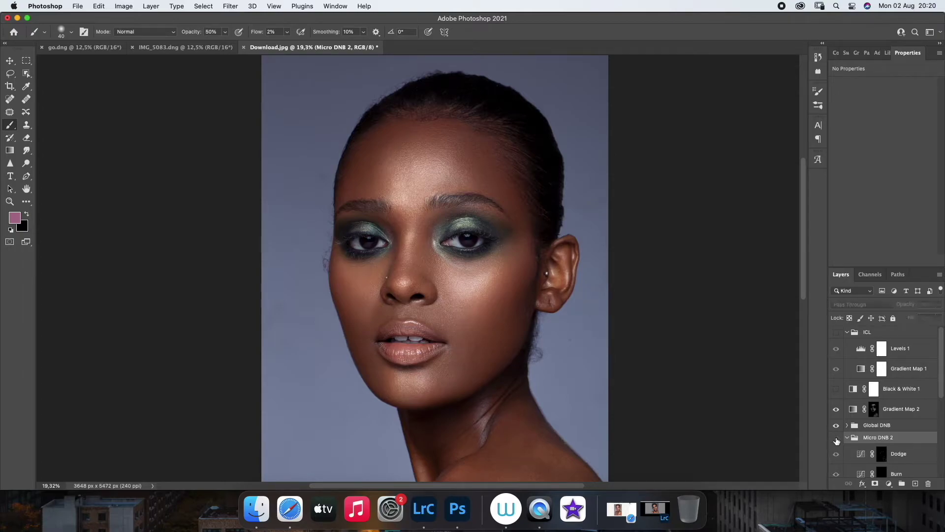
pyautogui.click(836, 332)
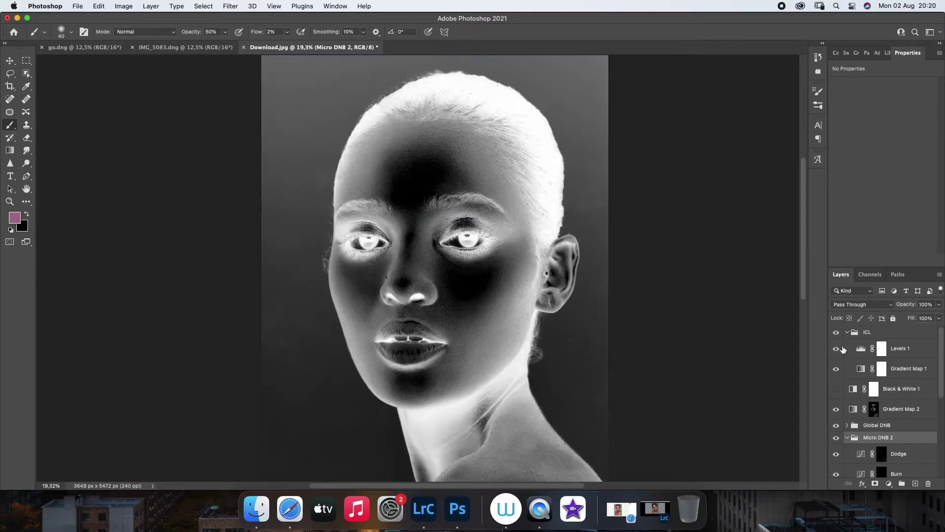
pyautogui.click(901, 458)
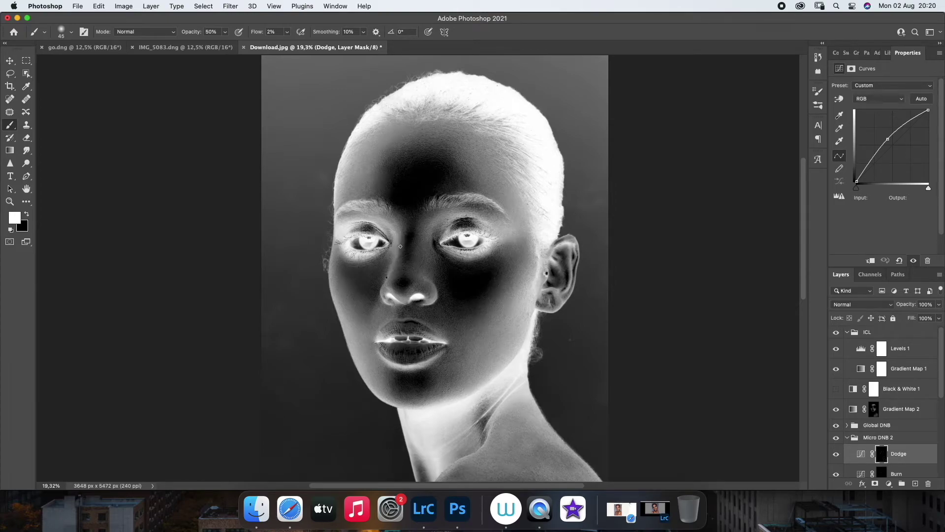
pyautogui.click(901, 474)
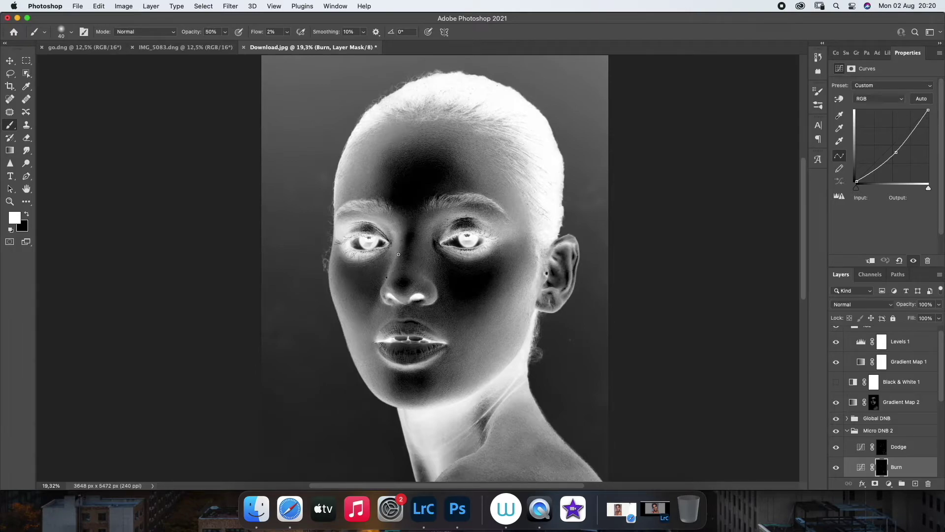
pyautogui.scroll(1, 843, 333)
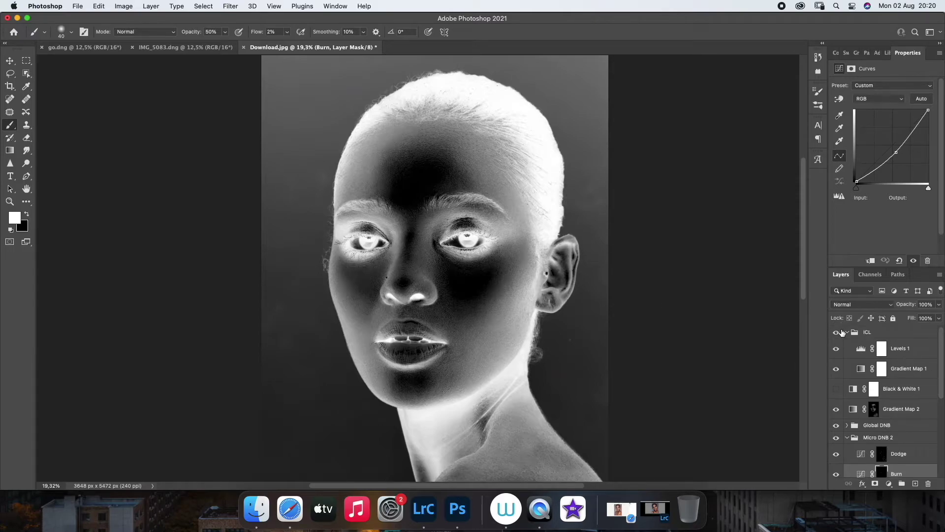
# Hide the ICL group, zoom out to the whole portrait and collapse Micro DNB 2
pyautogui.click(836, 332)
pyautogui.click(836, 438)
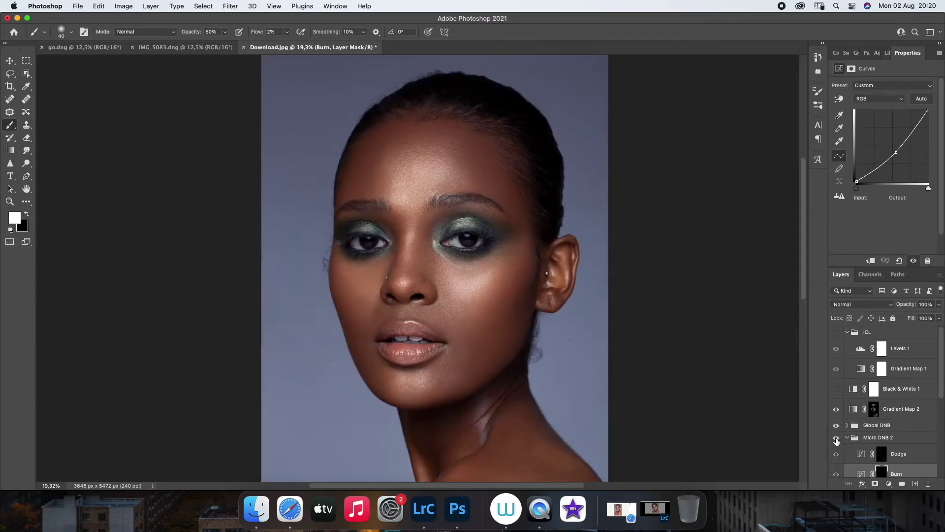
pyautogui.click(836, 332)
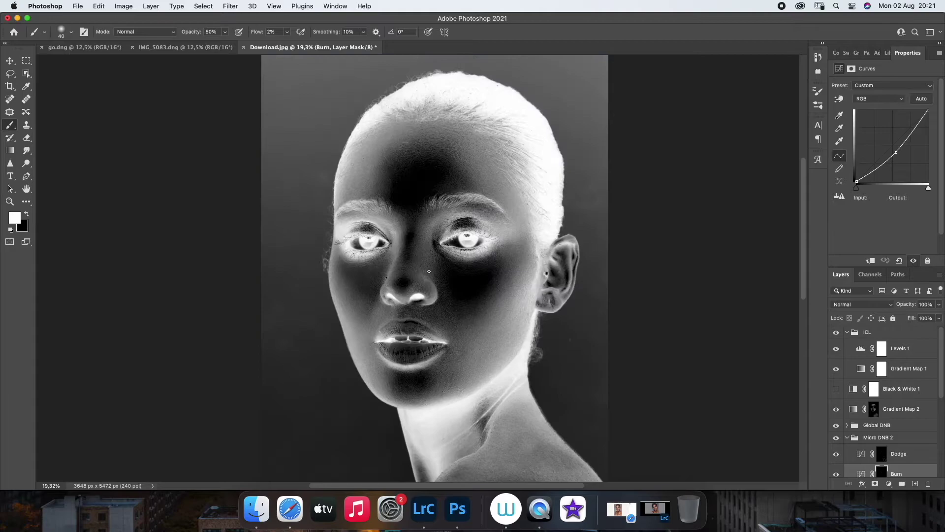
pyautogui.click(893, 448)
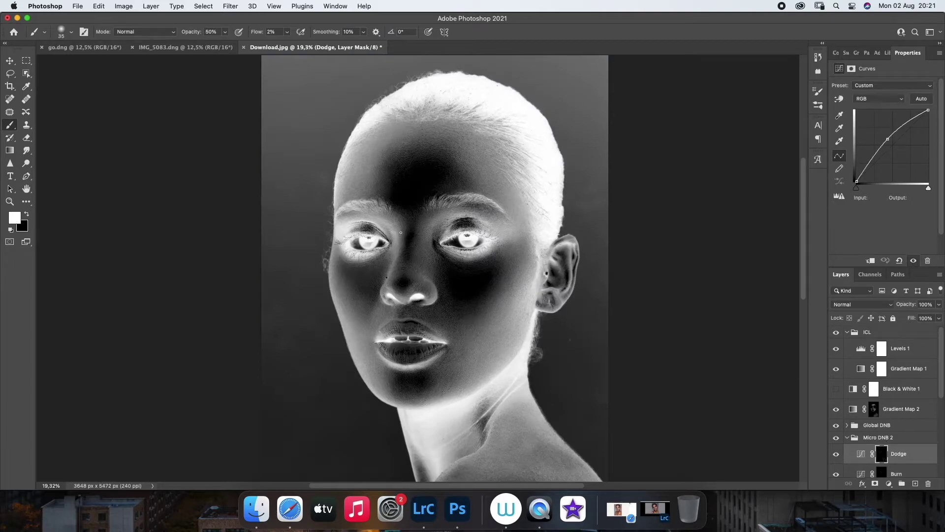
pyautogui.click(835, 333)
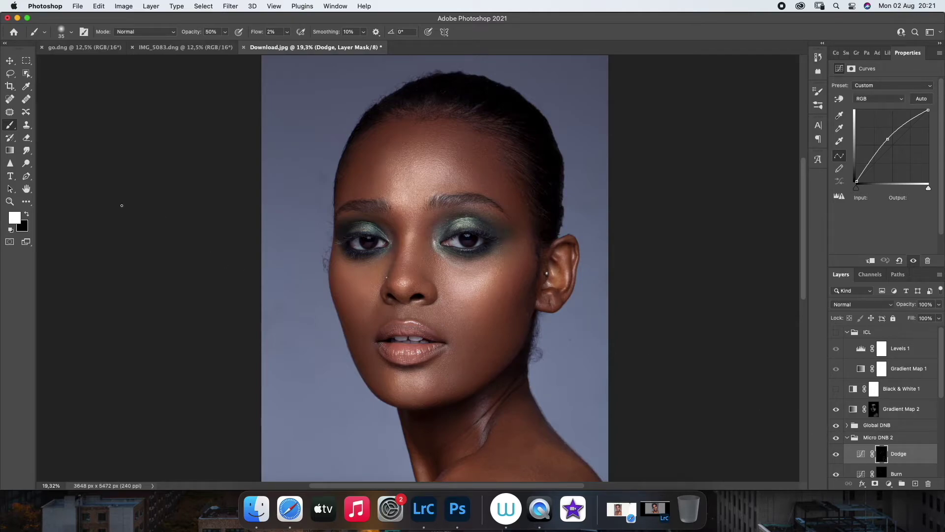
pyautogui.click(9, 202)
pyautogui.moveTo(234, 287); pyautogui.dragTo(411, 208)
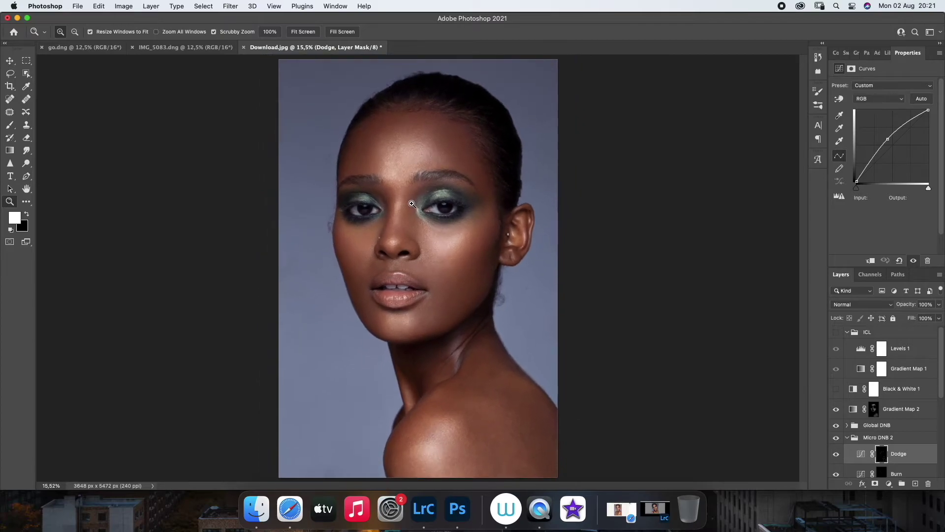
pyautogui.click(878, 437)
pyautogui.click(847, 437)
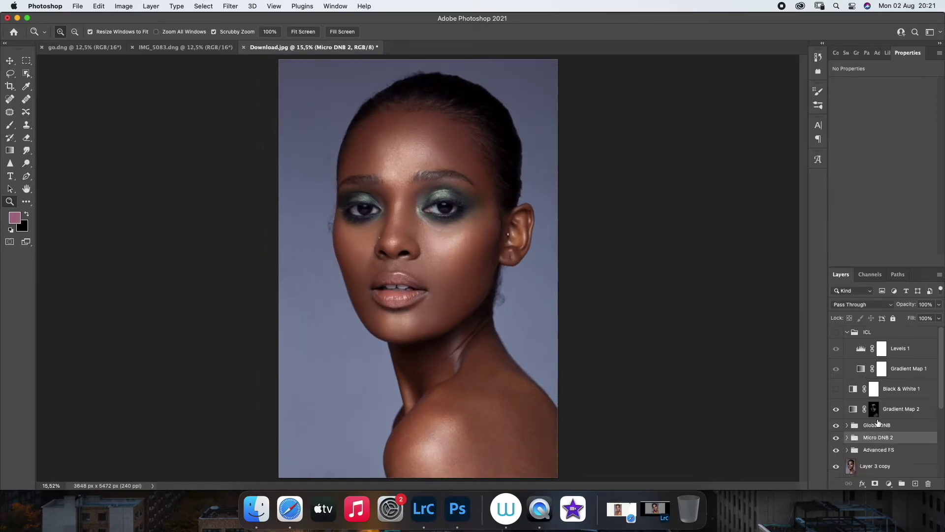
# Group Gradient Map 2 with Ctrl+G and name the collapsed group 'Skin tone match'
pyautogui.click(901, 409)
pyautogui.hotkey('ctrl', 'g')
pyautogui.doubleClick(872, 405)
pyautogui.write('Skin Tone M')
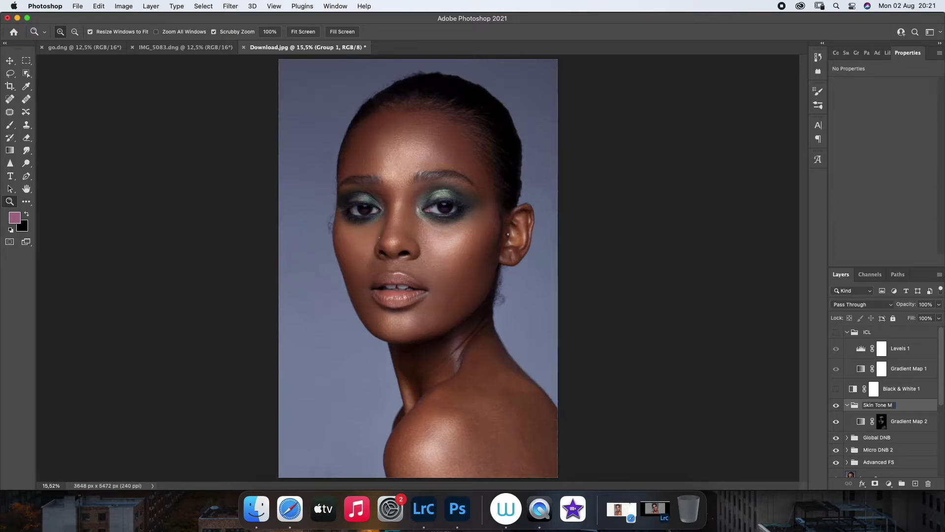
pyautogui.press('BackSpace')
pyautogui.press('BackSpace')
pyautogui.write('ch')
pyautogui.press('Return')
pyautogui.click(847, 404)
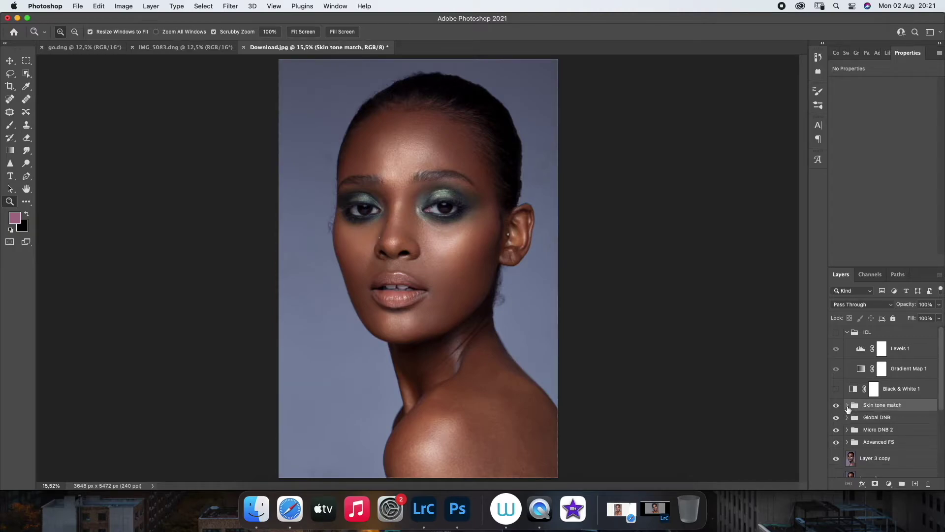
# Scroll up the Layers panel and add a new empty layer for eye retouching
pyautogui.scroll(2, 396, 207)
pyautogui.scroll(2, 397, 206)
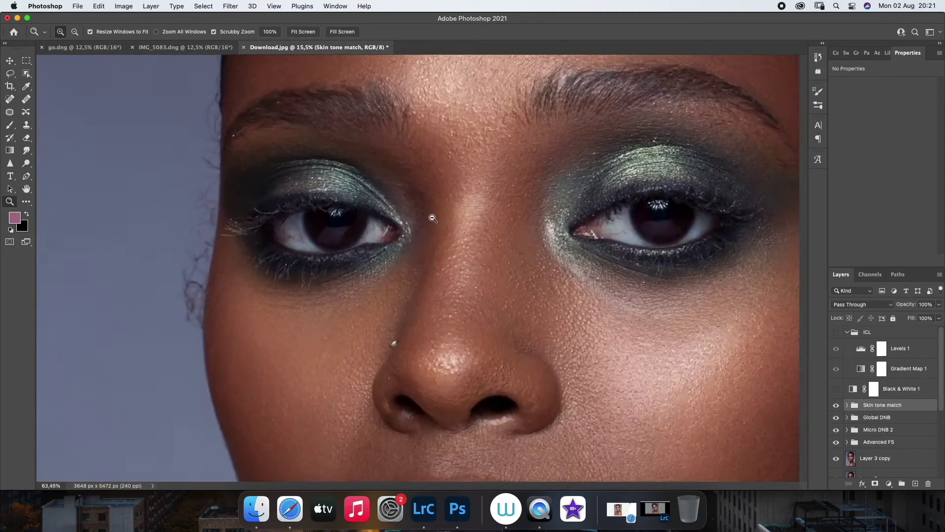
pyautogui.scroll(2, 423, 211)
pyautogui.scroll(2, 394, 231)
pyautogui.scroll(2, 390, 233)
pyautogui.scroll(-2, 390, 233)
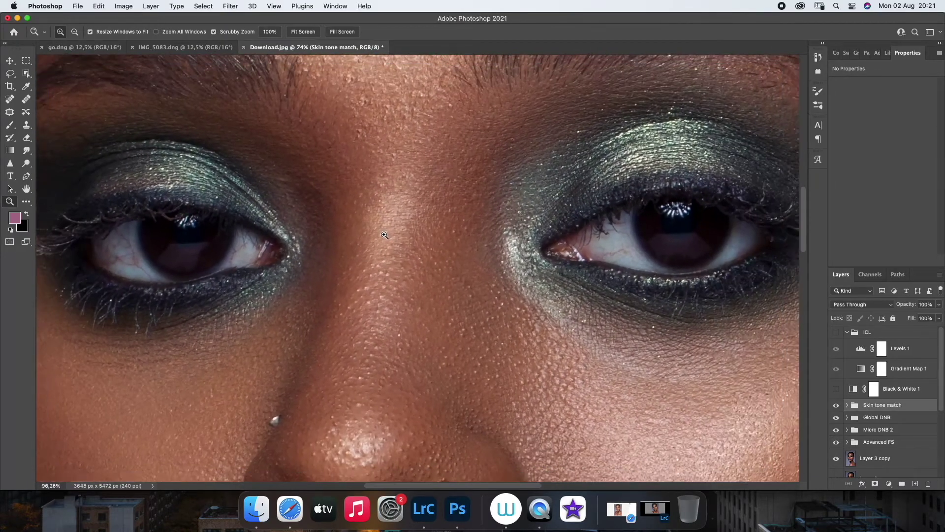
pyautogui.click(915, 484)
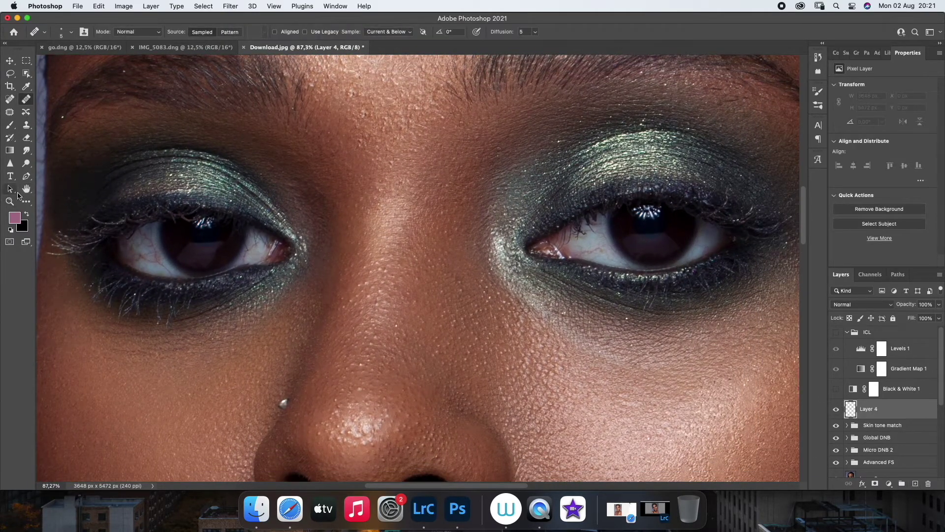
# Heal the red veins on the eye white with a slightly enlarged Healing Brush
pyautogui.scroll(6, 142, 245)
pyautogui.click(26, 101)
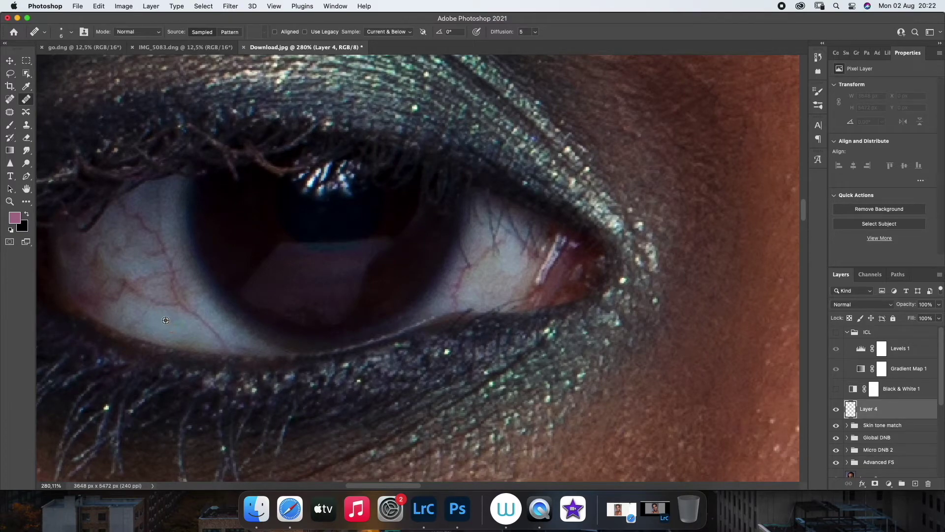
pyautogui.moveTo(158, 304)
pyautogui.mouseDown()
pyautogui.moveTo(177, 306)
pyautogui.moveTo(152, 303)
pyautogui.moveTo(128, 324)
pyautogui.moveTo(150, 301)
pyautogui.moveTo(220, 338)
pyautogui.mouseUp()
pyautogui.press(']')
pyautogui.press(']')
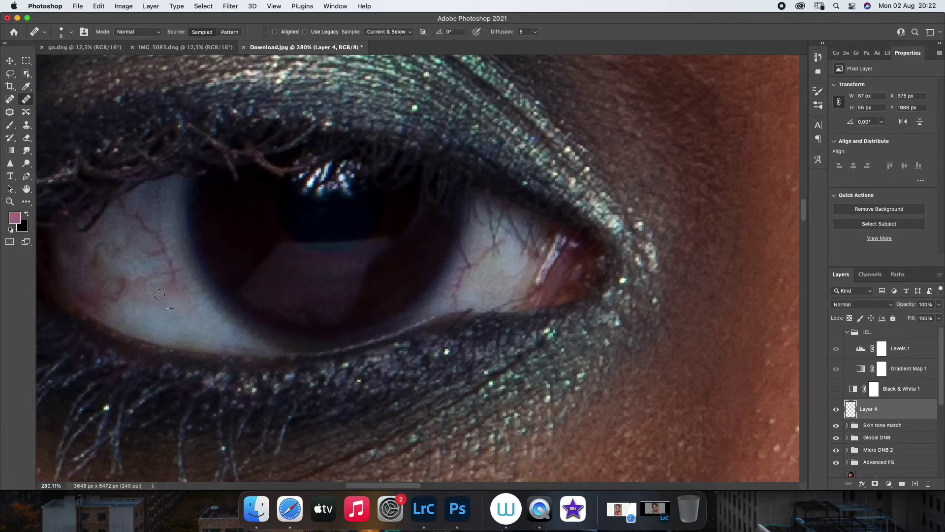
pyautogui.moveTo(129, 291); pyautogui.dragTo(108, 293)
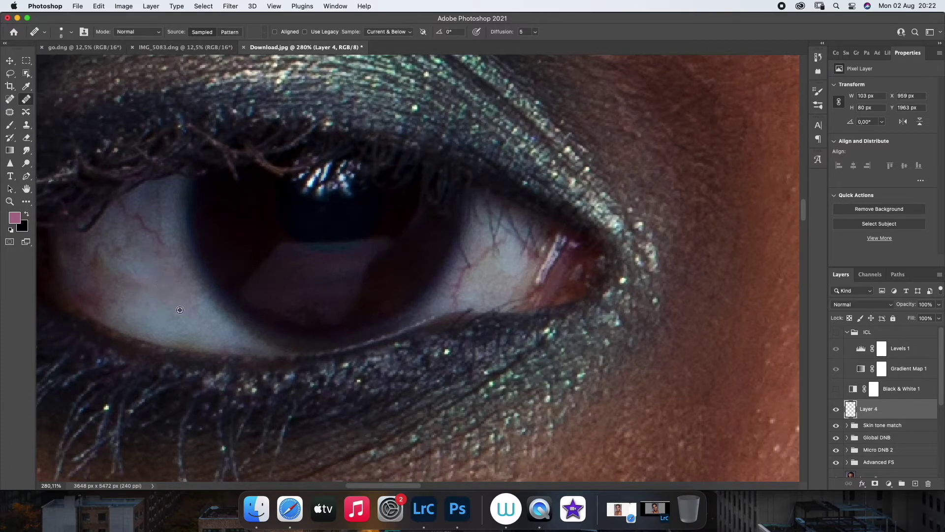
pyautogui.moveTo(118, 302)
pyautogui.mouseDown()
pyautogui.moveTo(96, 301)
pyautogui.moveTo(113, 311)
pyautogui.mouseUp()
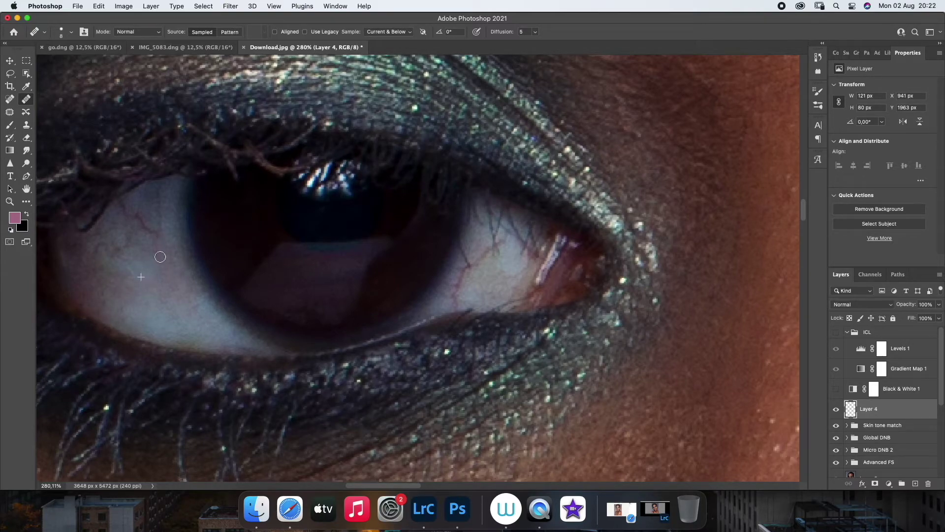
pyautogui.moveTo(172, 253)
pyautogui.mouseDown()
pyautogui.moveTo(158, 264)
pyautogui.moveTo(118, 207)
pyautogui.moveTo(139, 233)
pyautogui.moveTo(135, 207)
pyautogui.moveTo(148, 205)
pyautogui.moveTo(69, 247)
pyautogui.moveTo(86, 252)
pyautogui.moveTo(84, 290)
pyautogui.moveTo(65, 272)
pyautogui.moveTo(74, 257)
pyautogui.moveTo(99, 270)
pyautogui.moveTo(89, 247)
pyautogui.moveTo(105, 237)
pyautogui.moveTo(76, 251)
pyautogui.moveTo(107, 271)
pyautogui.moveTo(79, 287)
pyautogui.mouseUp()
# Sample clean eye white and heal further vein patches
pyautogui.moveTo(477, 301)
pyautogui.mouseDown()
pyautogui.moveTo(460, 282)
pyautogui.moveTo(468, 260)
pyautogui.moveTo(453, 299)
pyautogui.moveTo(484, 255)
pyautogui.moveTo(468, 264)
pyautogui.mouseUp()
pyautogui.keyDown('alt'); pyautogui.click(480, 276); pyautogui.keyUp('alt')
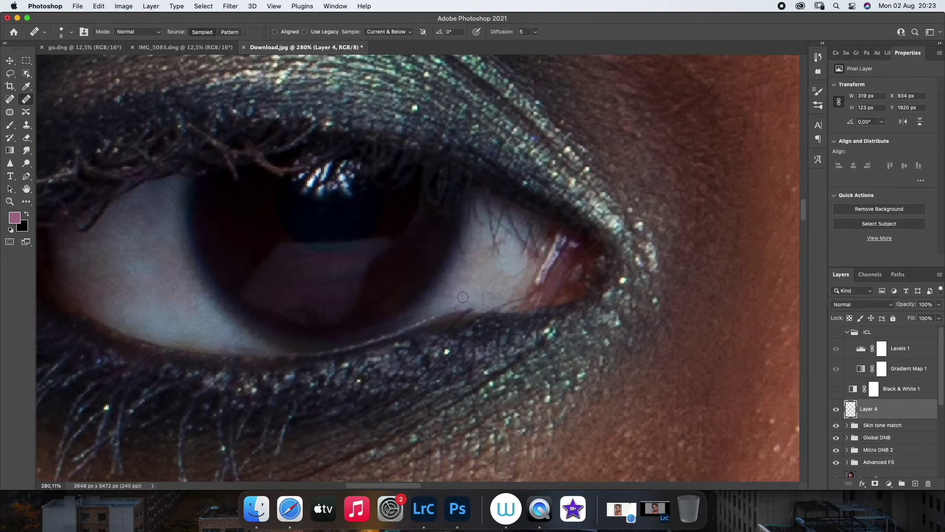
pyautogui.moveTo(481, 284)
pyautogui.mouseDown()
pyautogui.moveTo(523, 273)
pyautogui.moveTo(484, 251)
pyautogui.mouseUp()
pyautogui.moveTo(471, 259); pyautogui.dragTo(477, 260)
pyautogui.moveTo(483, 240); pyautogui.dragTo(468, 275)
pyautogui.moveTo(443, 300); pyautogui.dragTo(455, 301)
# Zoom back in on the eye and keep painting out red veins
pyautogui.click(10, 201)
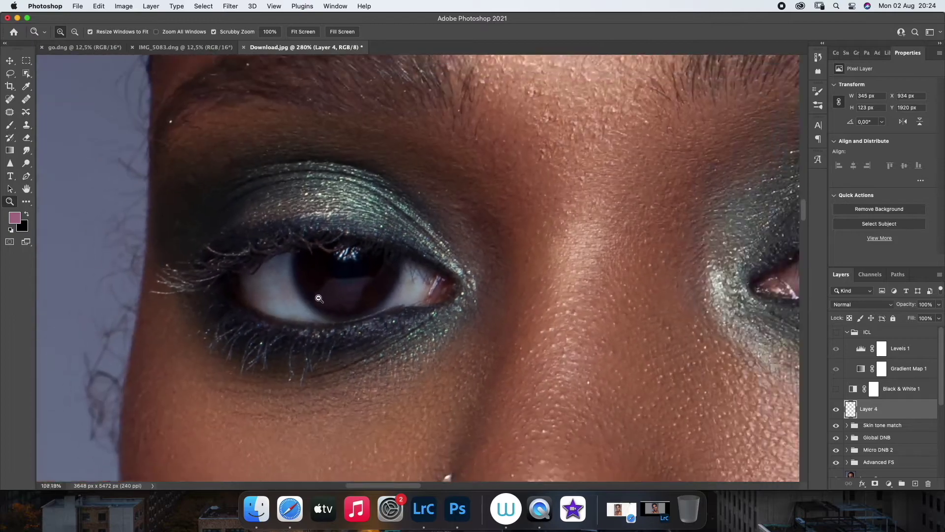
pyautogui.keyDown('alt'); pyautogui.click(551, 311); pyautogui.keyUp('alt')
pyautogui.click(547, 306)
pyautogui.scroll(5, 547, 306)
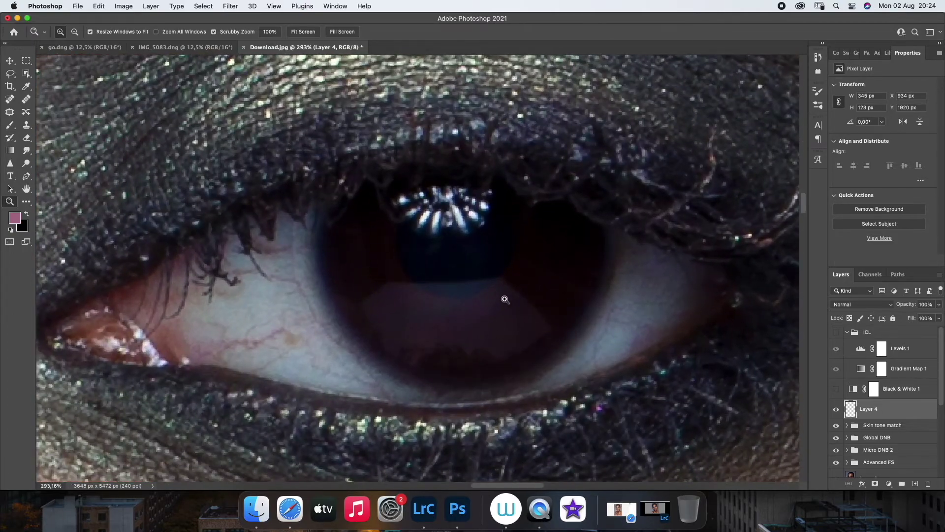
pyautogui.press('j')
pyautogui.moveTo(258, 317); pyautogui.dragTo(195, 351)
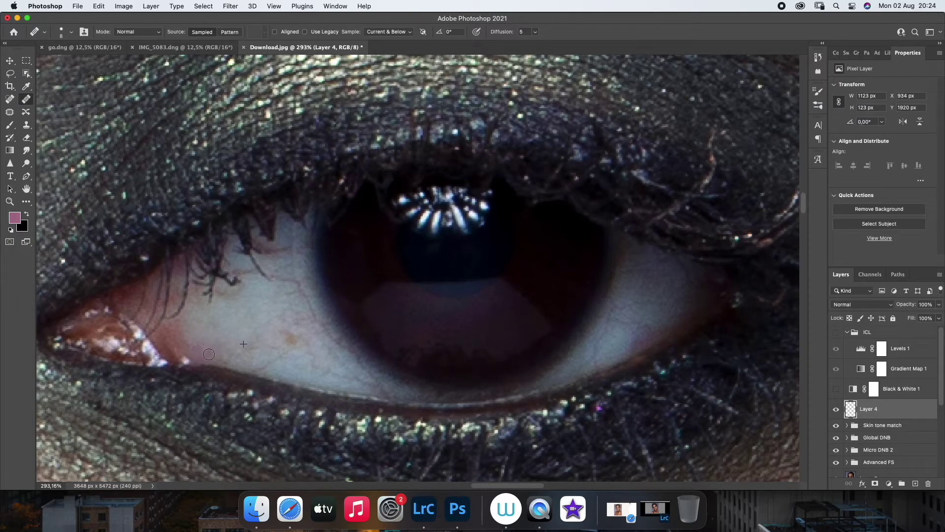
pyautogui.keyDown('alt'); pyautogui.click(240, 318); pyautogui.keyUp('alt')
# Heal the remaining veins and blotches across the lower eye white
pyautogui.moveTo(294, 290); pyautogui.dragTo(234, 299)
pyautogui.moveTo(313, 312)
pyautogui.mouseDown()
pyautogui.moveTo(255, 244)
pyautogui.moveTo(270, 363)
pyautogui.mouseUp()
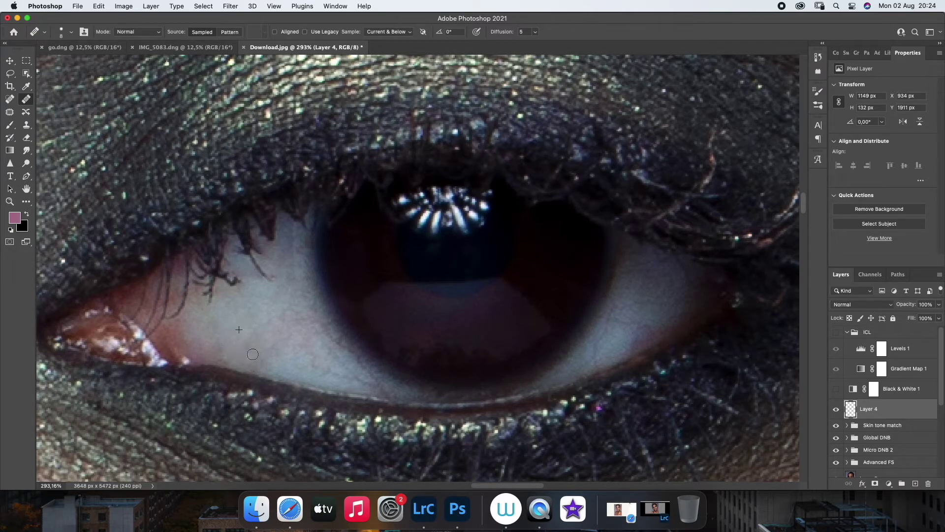
pyautogui.moveTo(214, 345); pyautogui.dragTo(334, 347)
pyautogui.moveTo(334, 347); pyautogui.dragTo(377, 385)
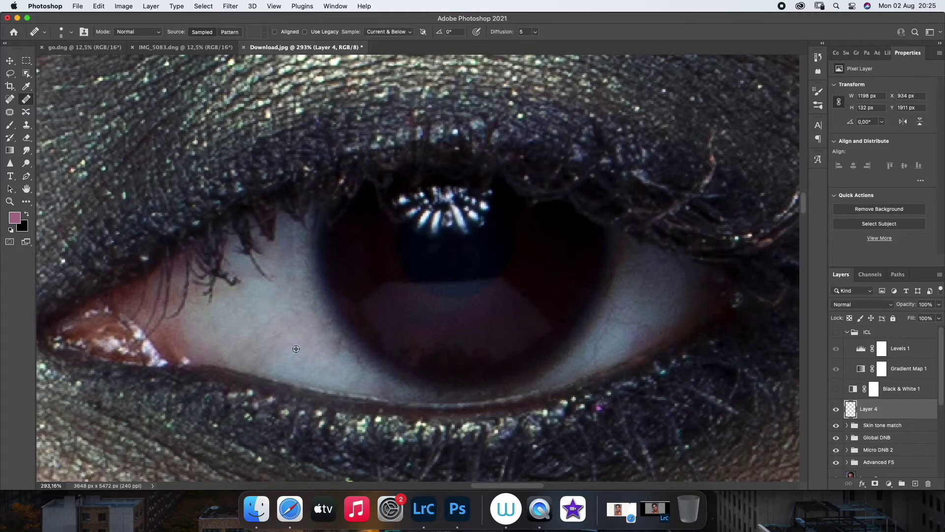
pyautogui.click(307, 316)
# Resample and heal the far side of the eye white, then zoom out to the face
pyautogui.click(587, 362)
pyautogui.keyDown('alt'); pyautogui.click(620, 338); pyautogui.keyUp('alt')
pyautogui.moveTo(631, 316)
pyautogui.mouseDown()
pyautogui.moveTo(639, 299)
pyautogui.moveTo(630, 275)
pyautogui.mouseUp()
pyautogui.keyDown('alt'); pyautogui.click(617, 333); pyautogui.keyUp('alt')
pyautogui.moveTo(635, 340); pyautogui.dragTo(652, 322)
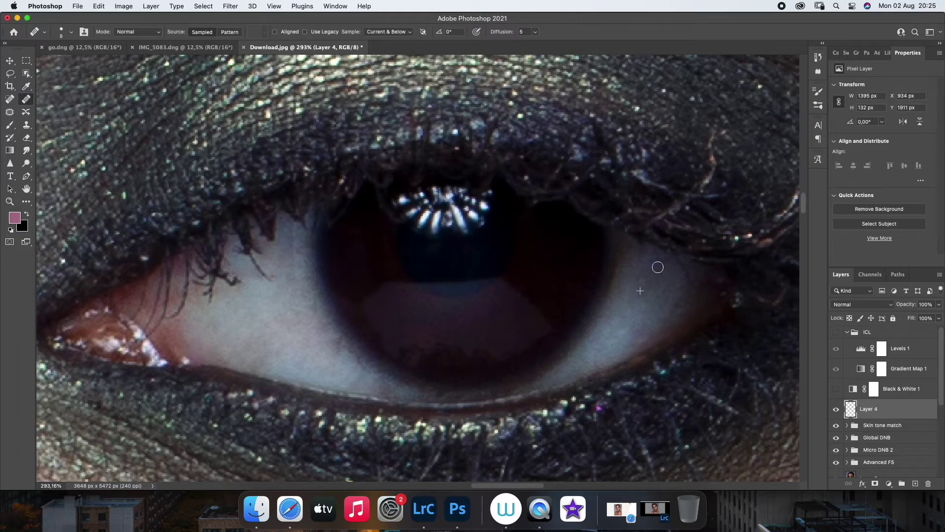
pyautogui.click(10, 202)
pyautogui.moveTo(421, 346); pyautogui.dragTo(357, 301)
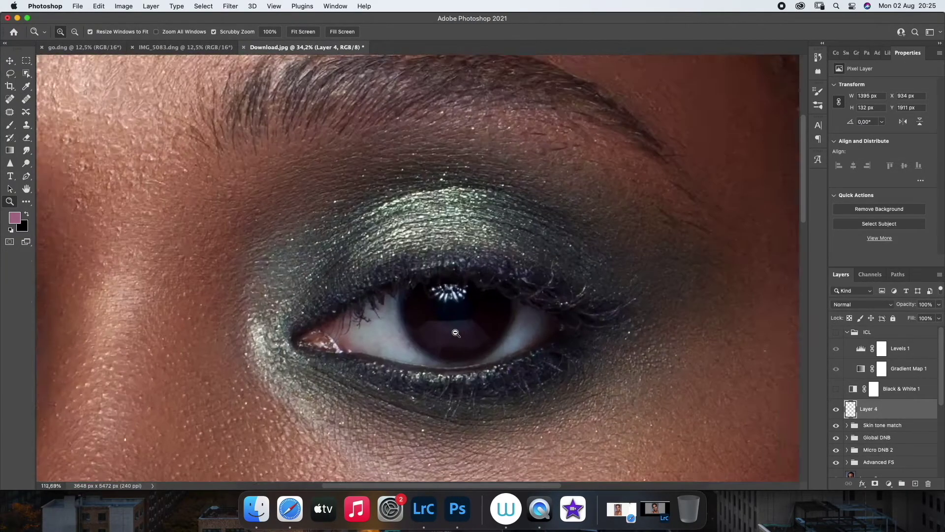
# Zoom into the eye and heal the three remaining blotches on the eye white
pyautogui.moveTo(405, 340); pyautogui.dragTo(473, 340)
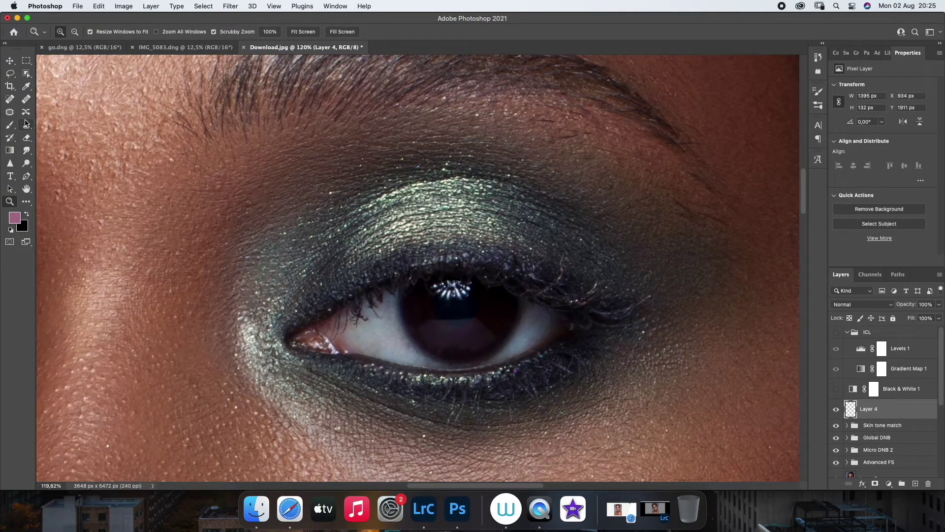
pyautogui.click(26, 99)
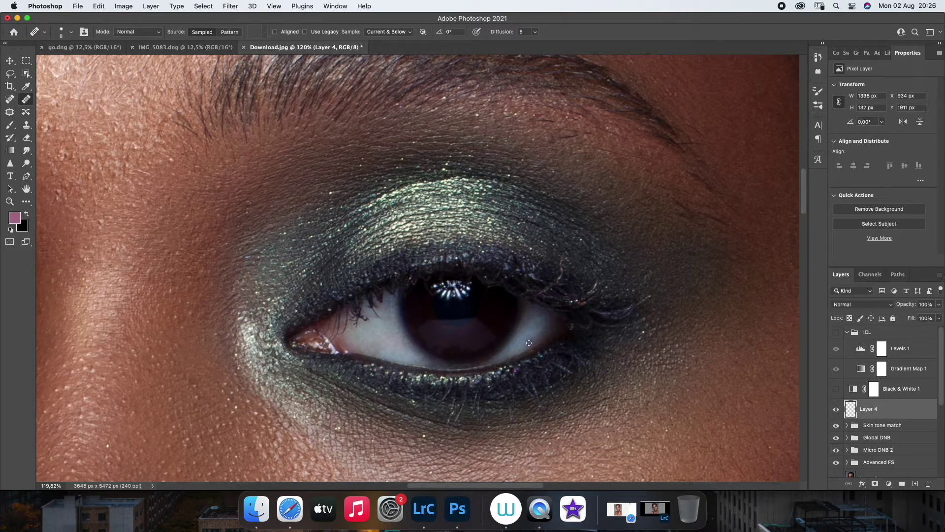
pyautogui.moveTo(530, 341); pyautogui.dragTo(556, 323)
pyautogui.moveTo(546, 316); pyautogui.dragTo(541, 327)
pyautogui.moveTo(529, 340); pyautogui.dragTo(532, 323)
# Zoom out to the whole face and add a Curves adjustment layer
pyautogui.click(9, 202)
pyautogui.moveTo(497, 222); pyautogui.dragTo(456, 222)
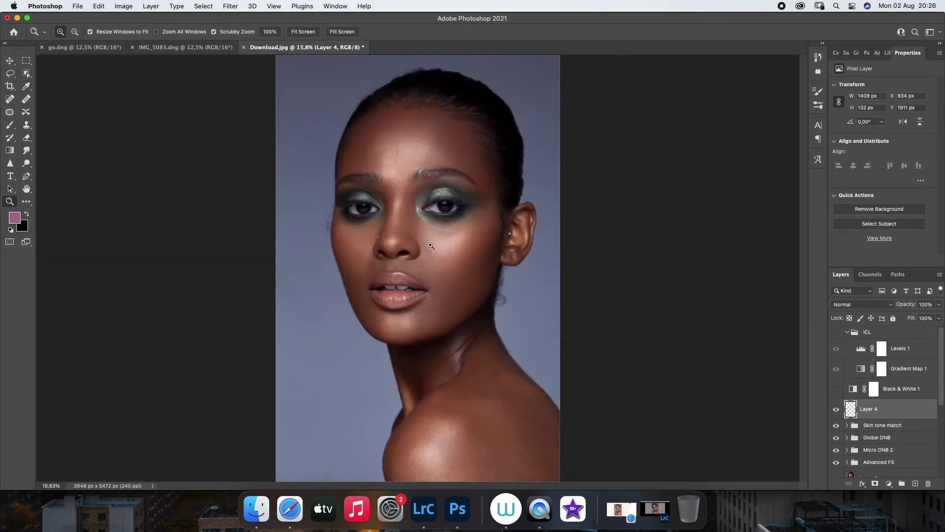
pyautogui.click(889, 483)
pyautogui.click(895, 318)
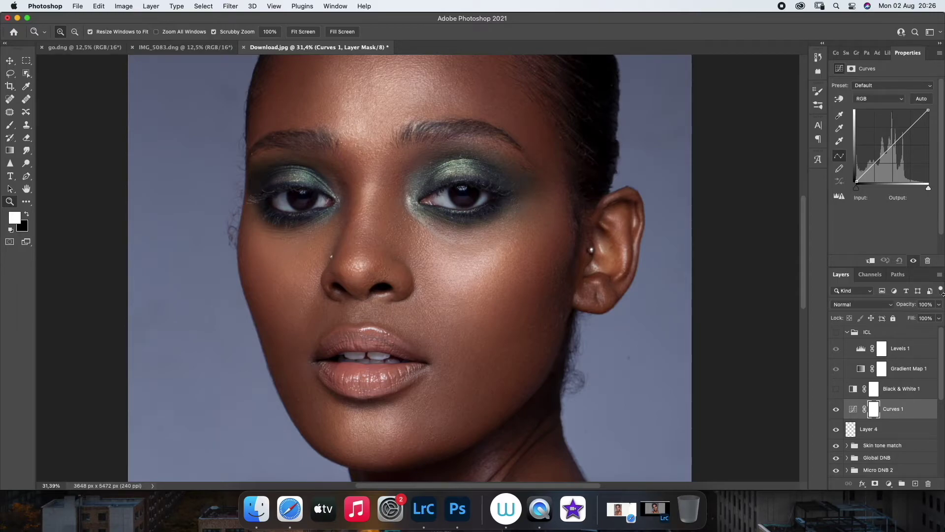
# Raise the Curves midpoint from 108 to 149 and invert its mask to black
pyautogui.moveTo(886, 151); pyautogui.dragTo(886, 139)
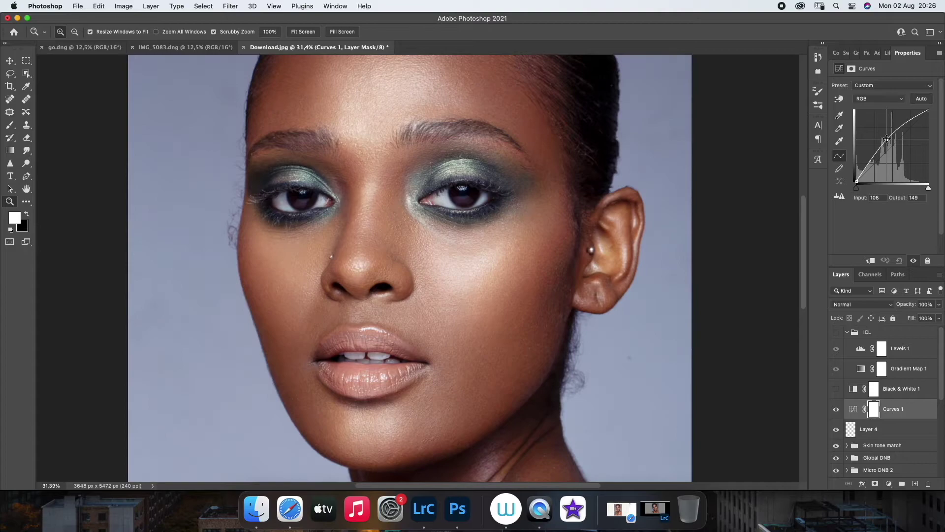
pyautogui.hotkey('ctrl', 'i')
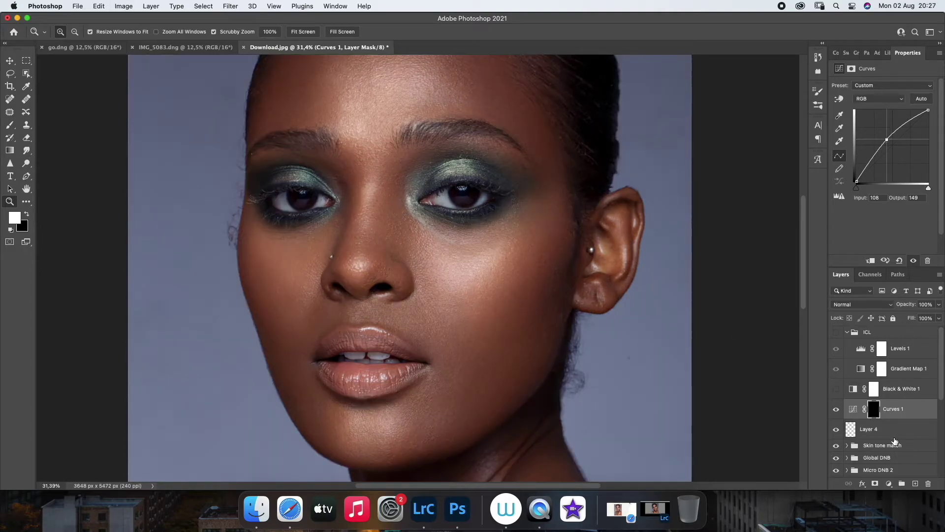
pyautogui.scroll(2, 465, 199)
# Set up a full-opacity, low-flow brush for the eyes and lower Curves 1 to 36% opacity
pyautogui.press('b')
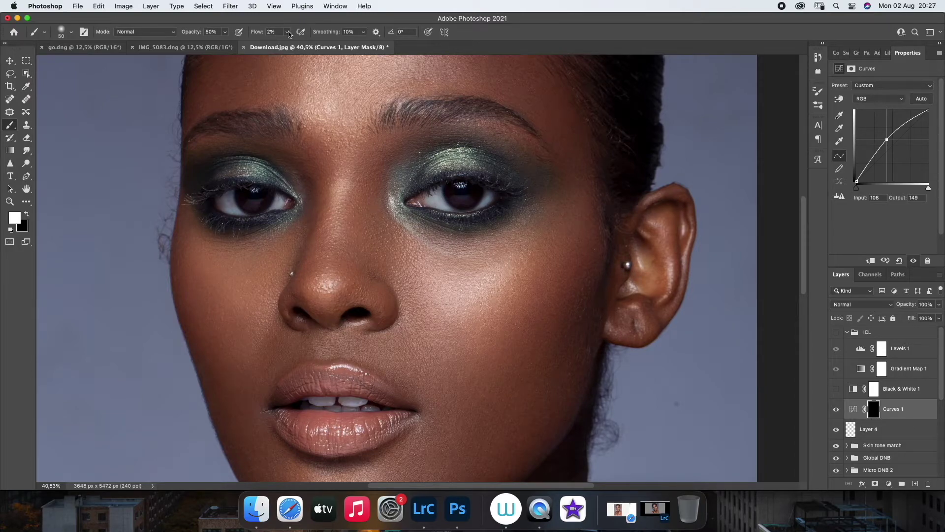
pyautogui.press('0')
pyautogui.hotkey('shift', '0')
pyautogui.press('[')
pyautogui.moveTo(287, 31); pyautogui.dragTo(257, 46)
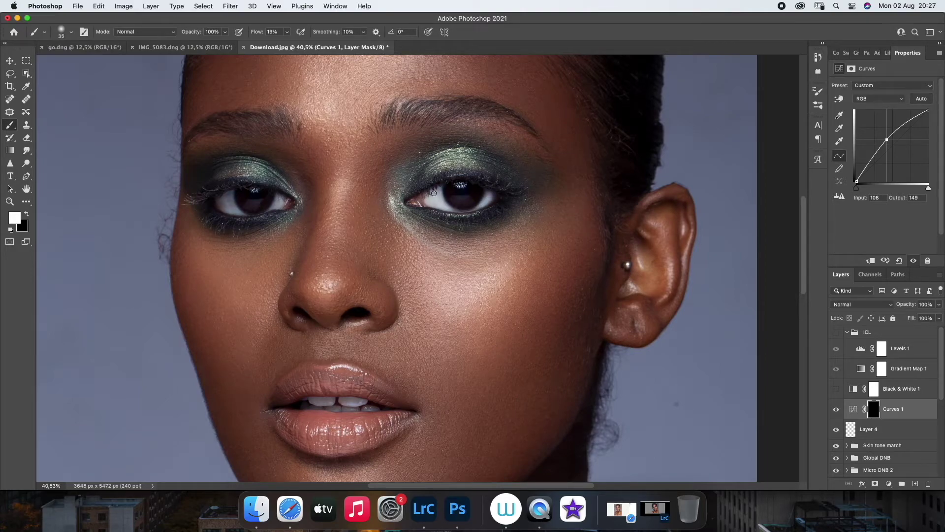
pyautogui.press(']')
pyautogui.press(']')
pyautogui.press('[')
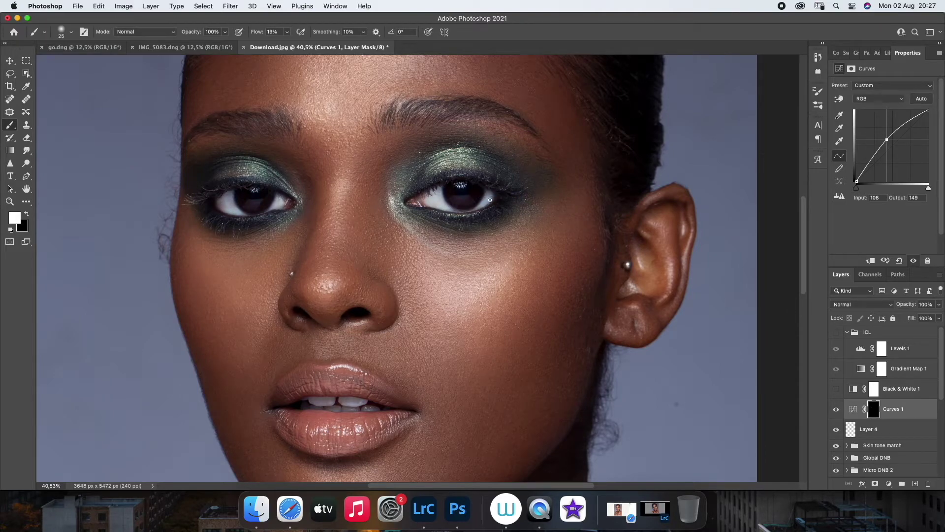
pyautogui.click(939, 304)
# Lower the eye Curves opacity and add a clipped Hue/Saturation with saturation about -40
pyautogui.moveTo(939, 315); pyautogui.dragTo(911, 316)
pyautogui.click(889, 483)
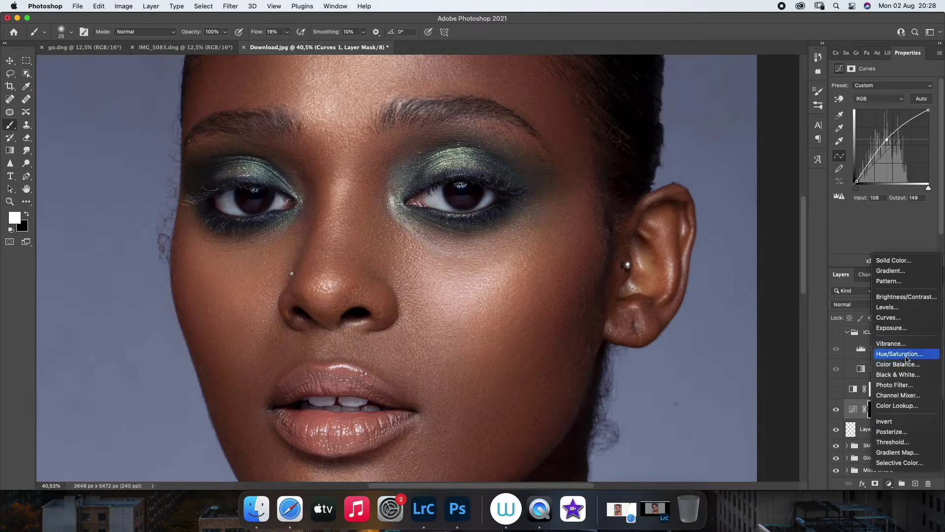
pyautogui.click(906, 352)
pyautogui.keyDown('alt'); pyautogui.click(910, 419); pyautogui.keyUp('alt')
pyautogui.moveTo(882, 141); pyautogui.dragTo(865, 143)
# Add a clipped Cooling Filter (80) Photo Filter to the eye whites at reduced strength
pyautogui.click(889, 484)
pyautogui.click(897, 386)
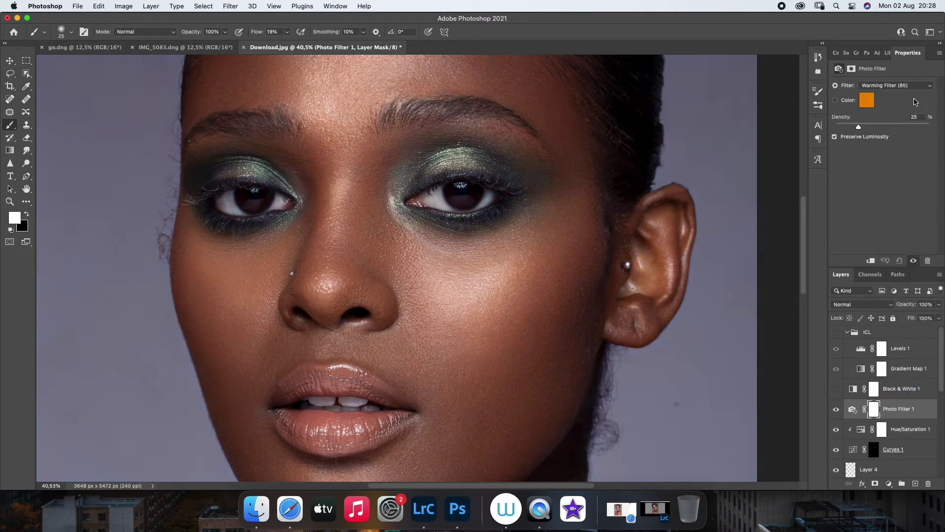
pyautogui.click(891, 85)
pyautogui.click(894, 107)
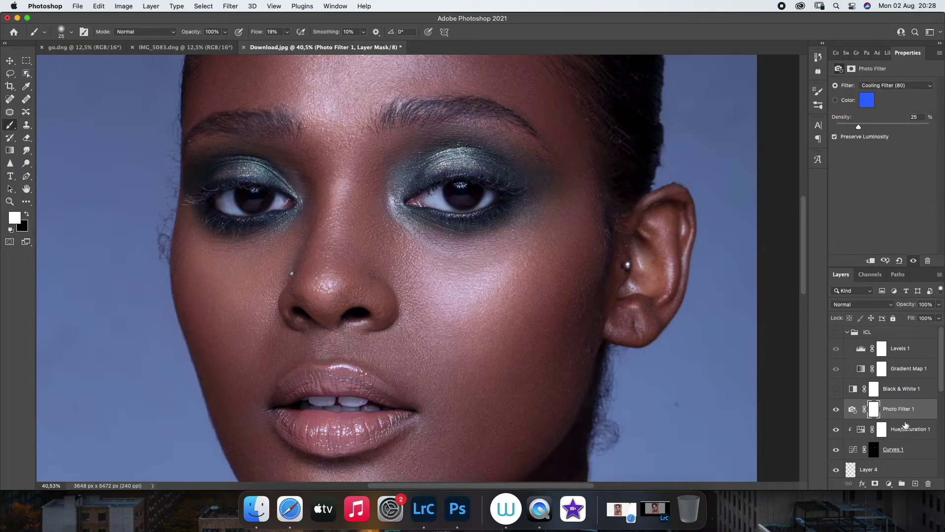
pyautogui.keyDown('alt'); pyautogui.click(905, 418); pyautogui.keyUp('alt')
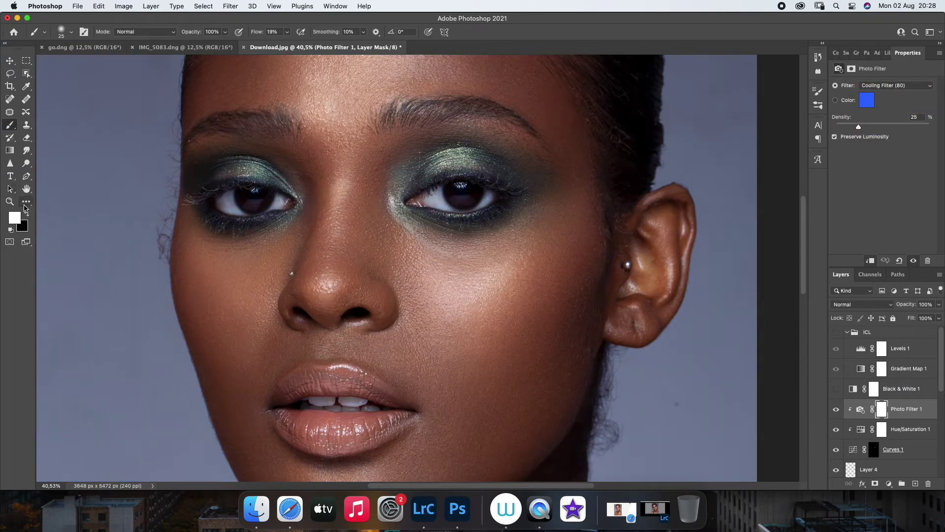
pyautogui.click(9, 202)
pyautogui.press('super+0')
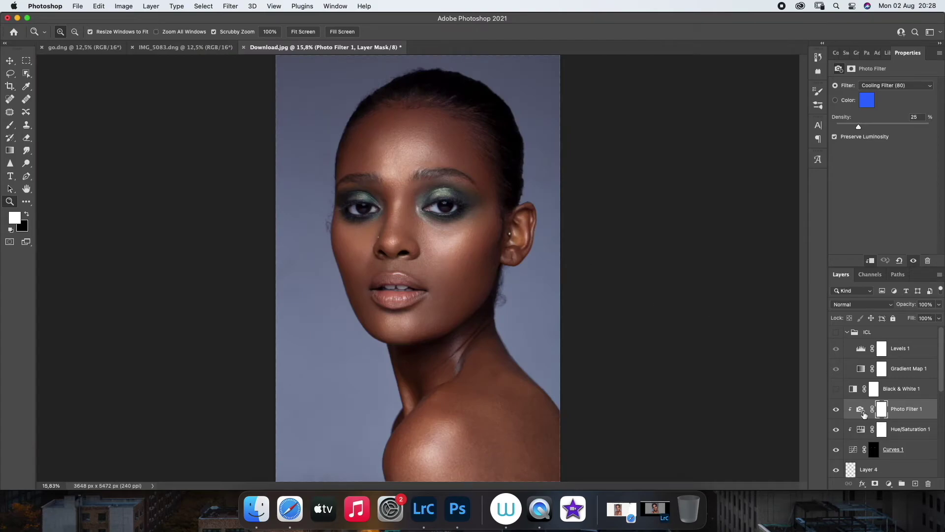
pyautogui.moveTo(939, 305)
pyautogui.mouseDown()
pyautogui.moveTo(930, 316)
pyautogui.moveTo(903, 319)
pyautogui.mouseUp()
# Group the eye adjustment layers and name the group Eyes
pyautogui.click(894, 449)
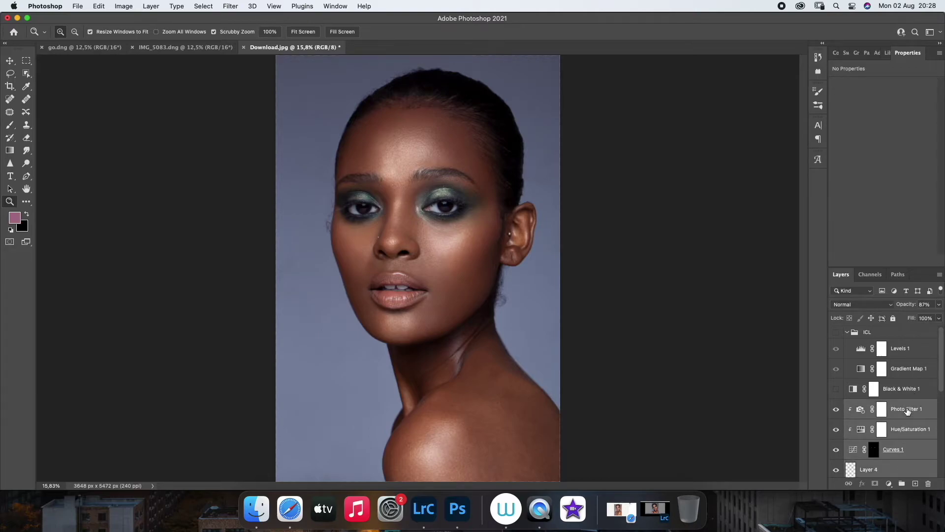
pyautogui.doubleClick(873, 405)
pyautogui.press('BackSpace')
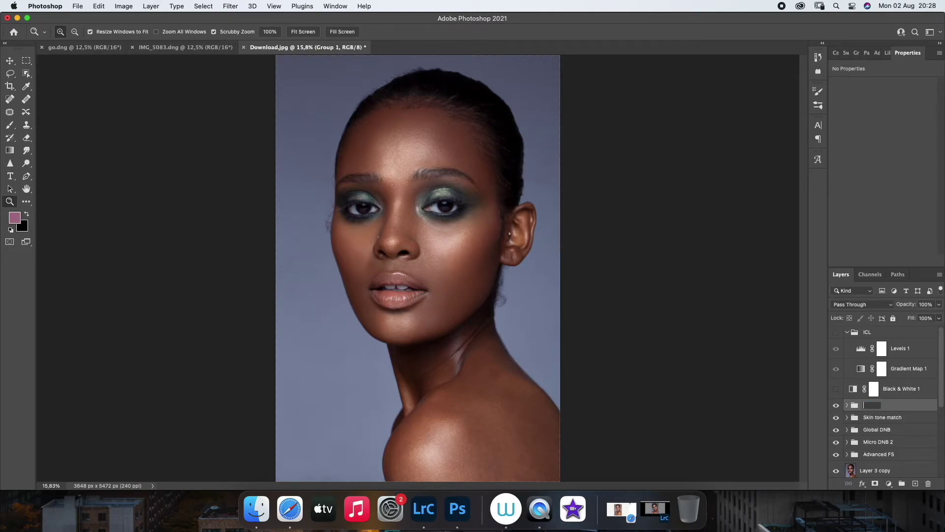
pyautogui.write('Eyes')
pyautogui.moveTo(395, 299); pyautogui.dragTo(437, 298)
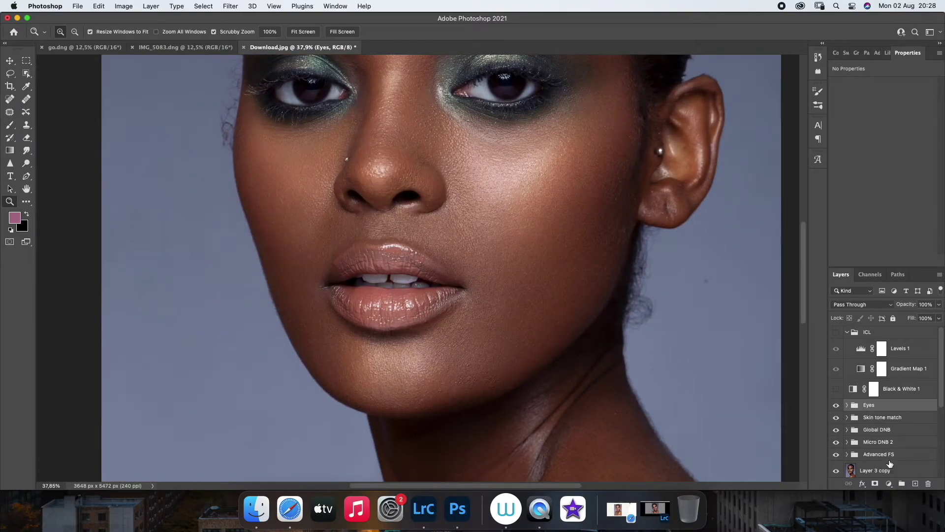
pyautogui.moveTo(472, 249); pyautogui.dragTo(445, 250)
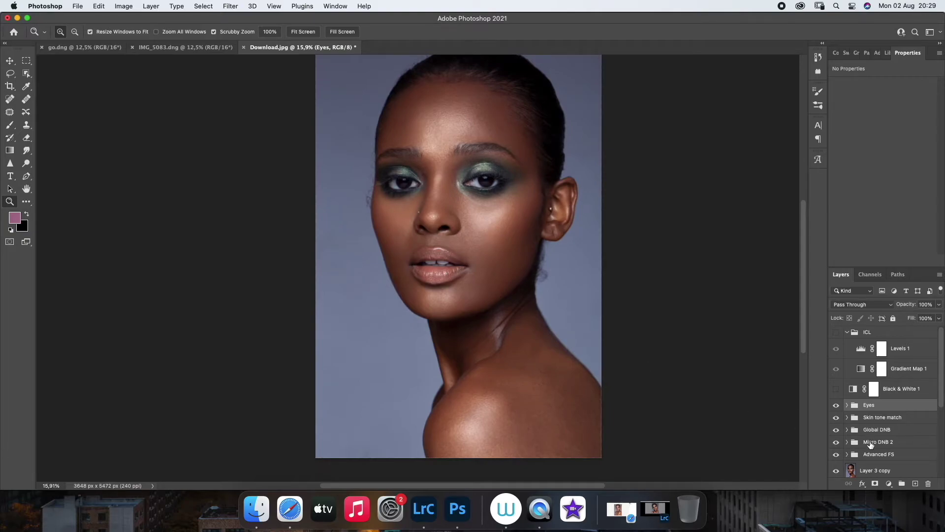
pyautogui.moveTo(464, 268); pyautogui.dragTo(546, 263)
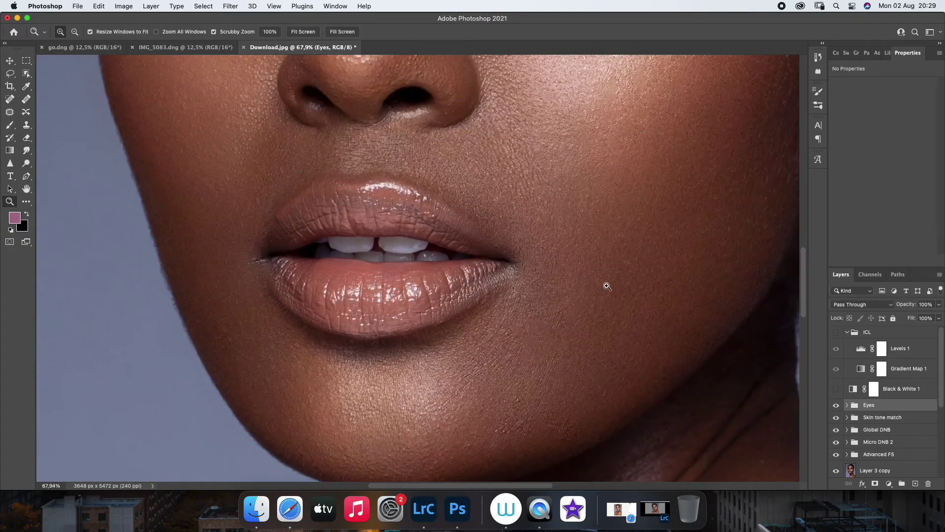
# Brighten the teeth with a Curves layer whose inverted mask is painted white over them
pyautogui.click(890, 485)
pyautogui.click(901, 320)
pyautogui.moveTo(888, 149); pyautogui.dragTo(889, 143)
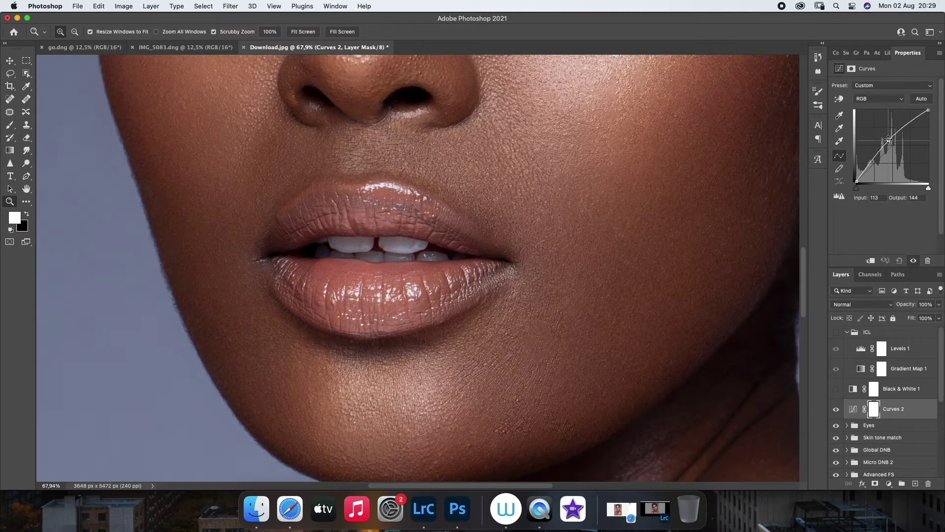
pyautogui.press('super+i')
pyautogui.press('b')
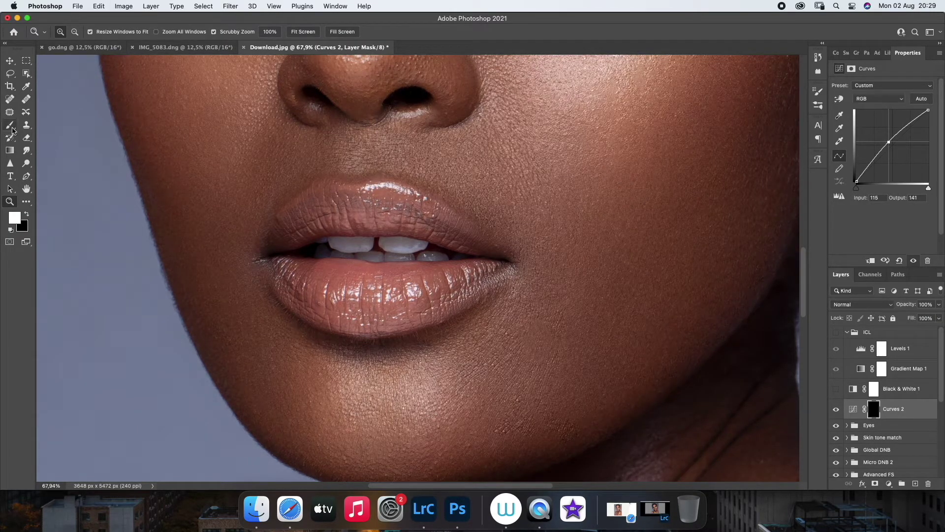
pyautogui.moveTo(339, 252); pyautogui.dragTo(332, 242)
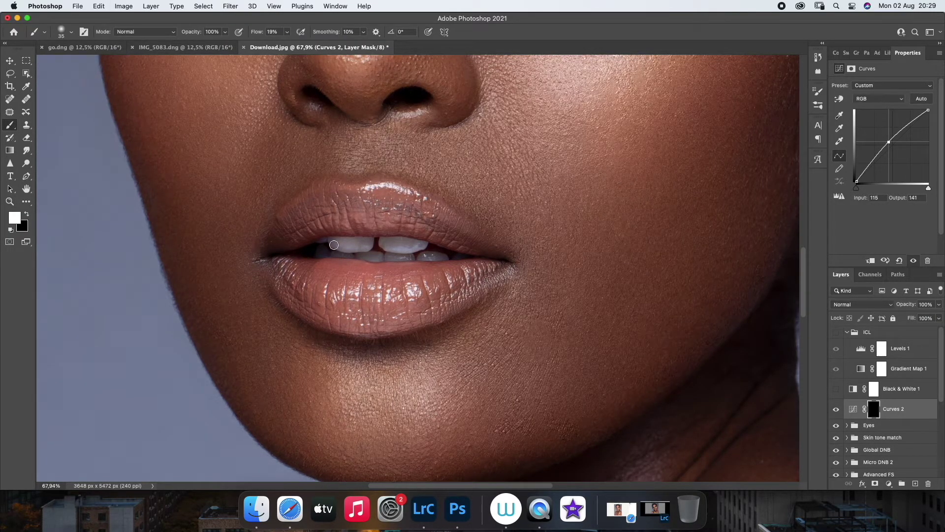
pyautogui.press(']')
pyautogui.moveTo(349, 243); pyautogui.dragTo(400, 243)
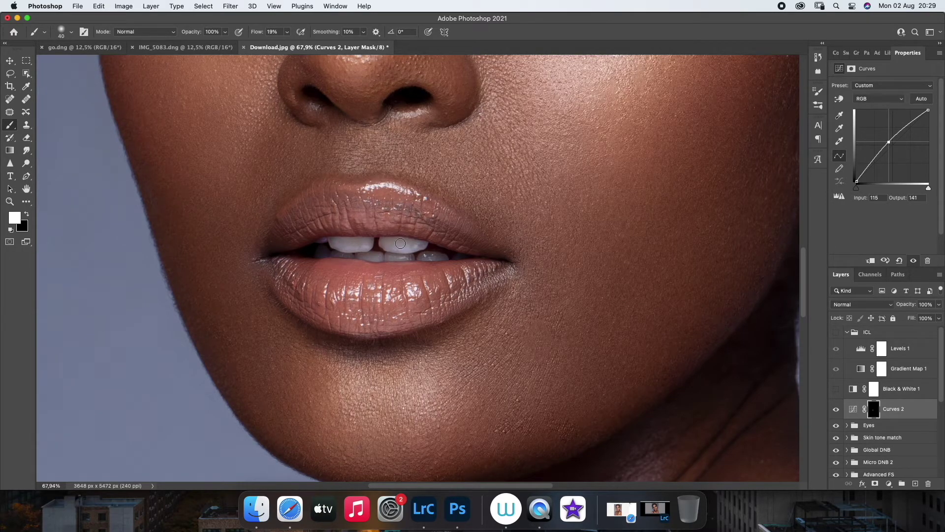
pyautogui.press('[')
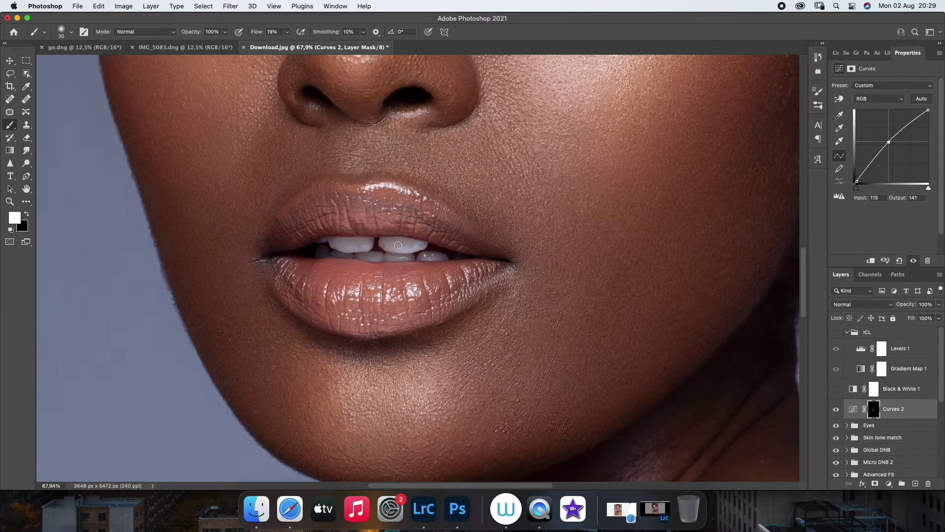
pyautogui.moveTo(886, 140); pyautogui.dragTo(886, 139)
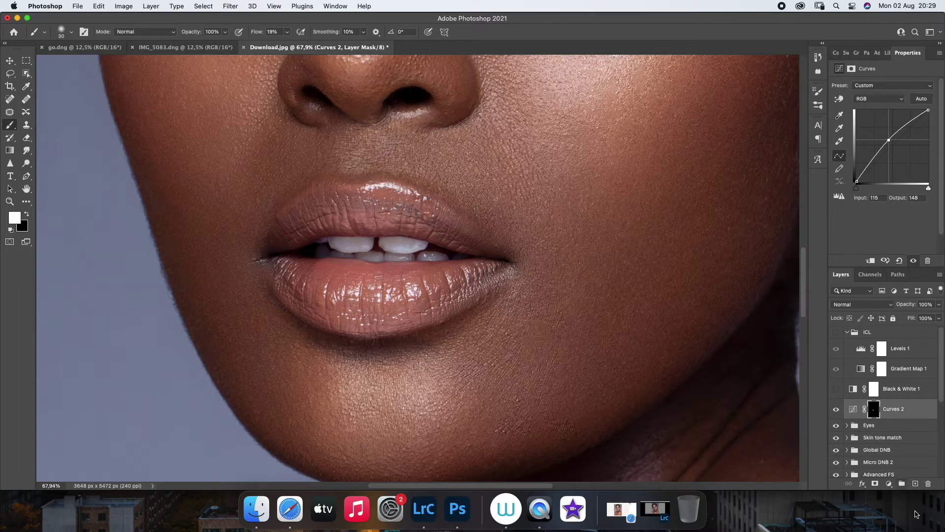
# Desaturate the teeth with a Hue/Saturation layer clipped to the teeth Curves
pyautogui.click(888, 484)
pyautogui.click(891, 354)
pyautogui.click(870, 260)
pyautogui.moveTo(882, 141); pyautogui.dragTo(867, 141)
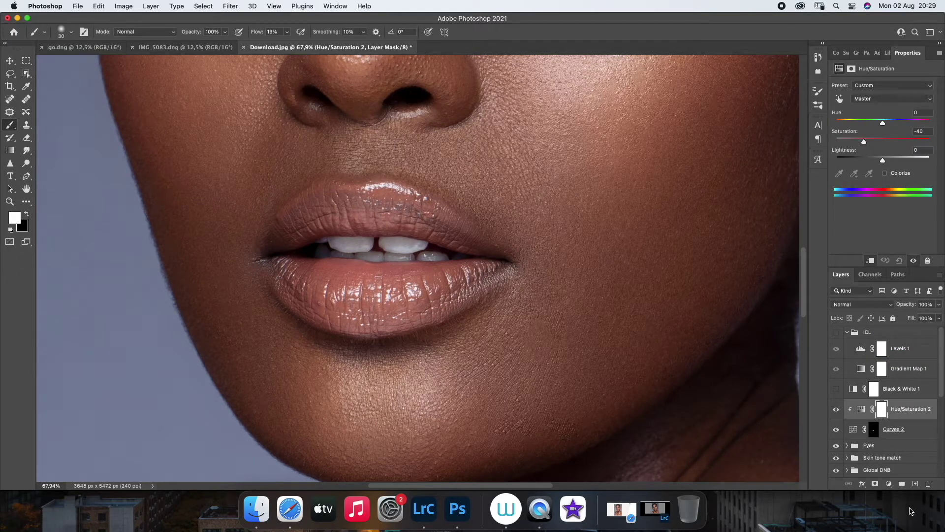
# Add a clipped Cooling Filter (80) Photo Filter to the teeth at reduced strength
pyautogui.click(889, 484)
pyautogui.click(900, 383)
pyautogui.click(881, 87)
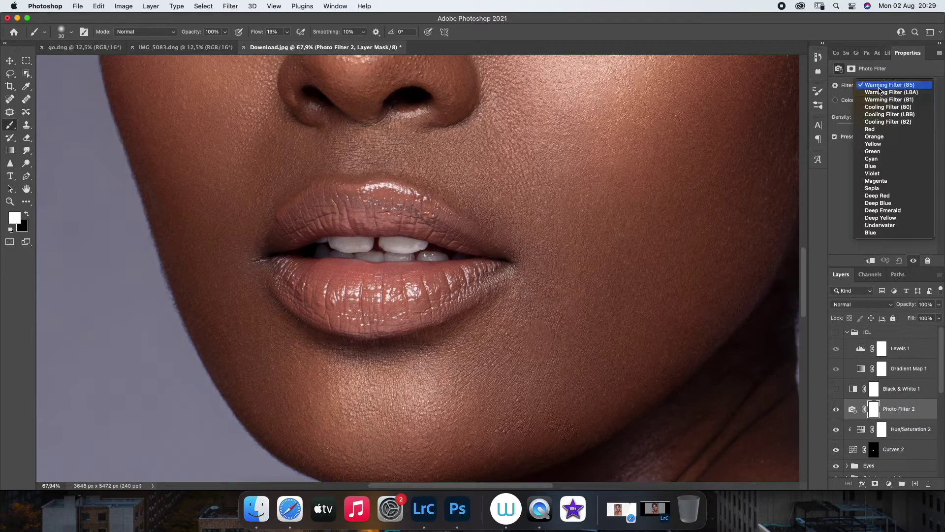
pyautogui.click(888, 107)
pyautogui.keyDown('alt'); pyautogui.click(917, 419); pyautogui.keyUp('alt')
pyautogui.moveTo(939, 304); pyautogui.dragTo(920, 319)
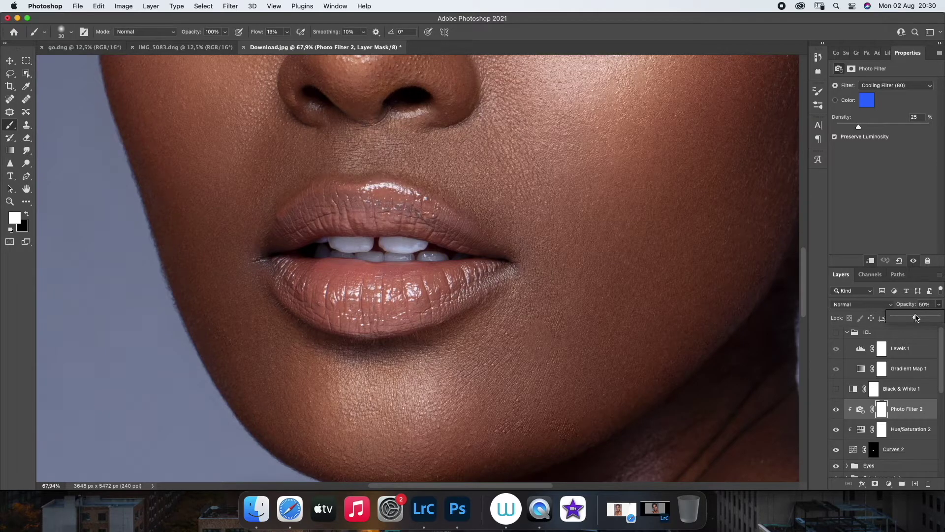
pyautogui.click(10, 201)
pyautogui.rightClick(318, 269)
pyautogui.click(340, 275)
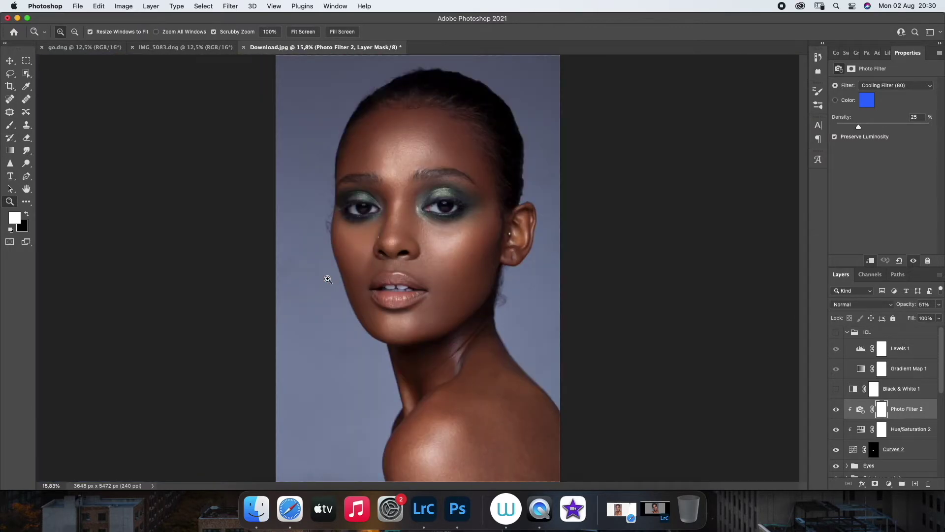
# Group the three teeth adjustment layers and name the group Teeth
pyautogui.keyDown('shift'); pyautogui.click(904, 437); pyautogui.keyUp('shift')
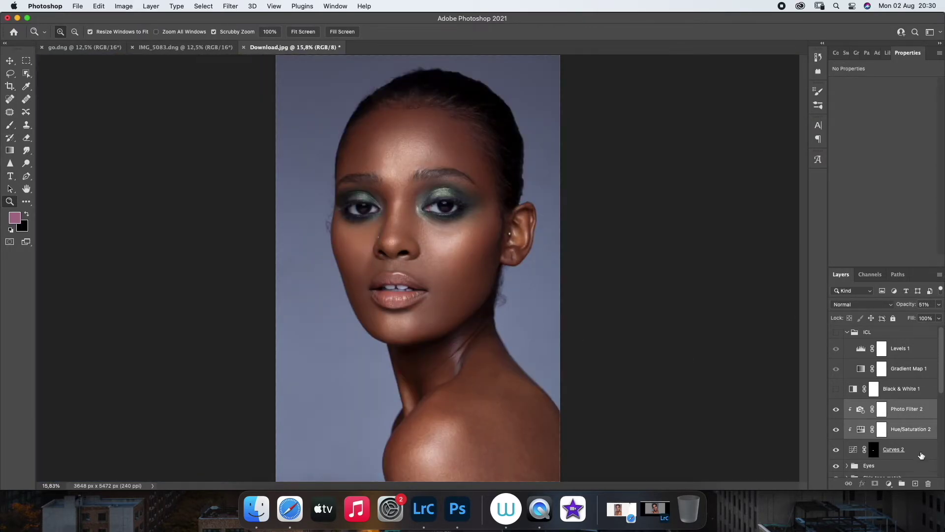
pyautogui.press('super+g')
pyautogui.doubleClick(871, 405)
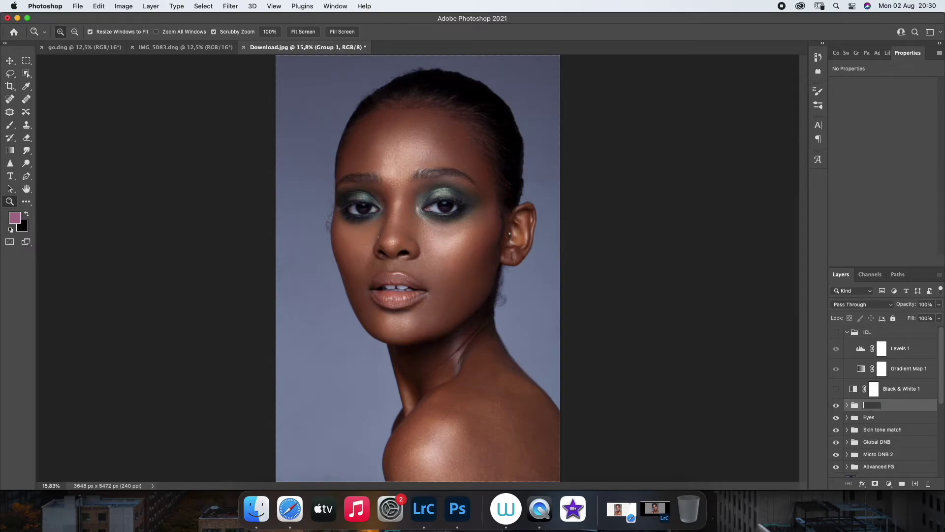
pyautogui.click(880, 418)
# Lower the opacity of the Eyes group and the Teeth group to 79%
pyautogui.click(939, 304)
pyautogui.moveTo(933, 316); pyautogui.dragTo(931, 317)
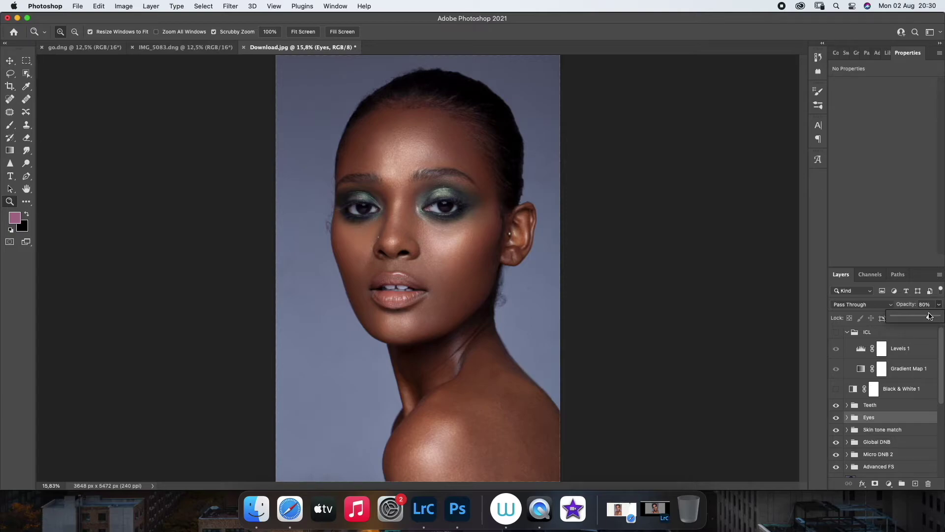
pyautogui.click(899, 405)
pyautogui.moveTo(938, 304); pyautogui.dragTo(930, 319)
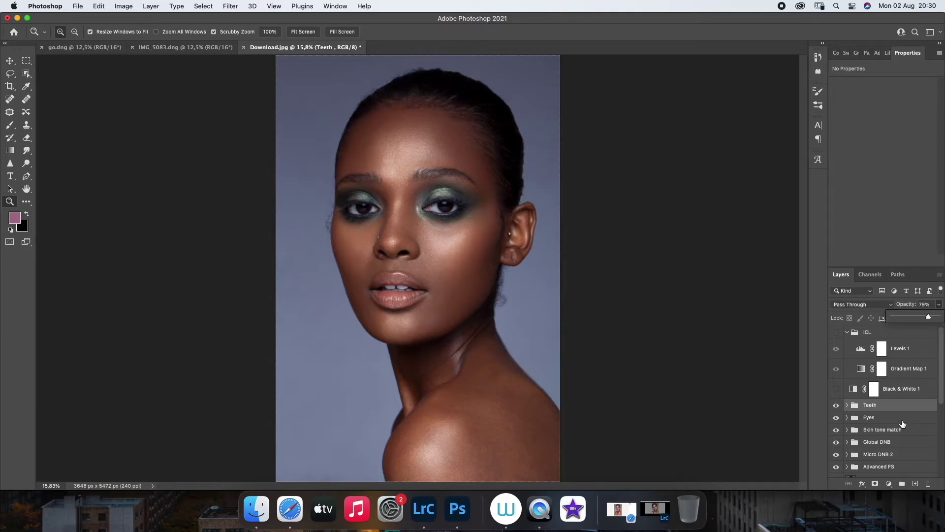
pyautogui.moveTo(465, 260); pyautogui.dragTo(507, 268)
pyautogui.scroll(-2, 881, 404)
pyautogui.click(878, 425)
# Select High Frequency copy 2 in the expanded Advanced FS group, zoom on the cheek and pick Clone Stamp
pyautogui.click(847, 426)
pyautogui.click(902, 442)
pyautogui.moveTo(515, 264)
pyautogui.mouseDown()
pyautogui.moveTo(274, 225)
pyautogui.moveTo(527, 270)
pyautogui.mouseUp()
pyautogui.press('s')
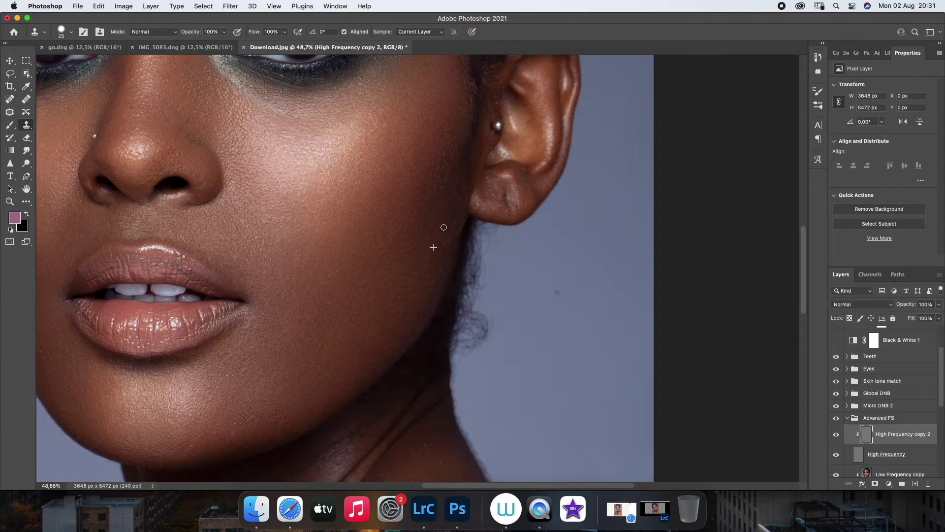
# Zoom to the ear and clone clean skin over the jaw beside the earlobe on High Frequency copy 2
pyautogui.click(9, 202)
pyautogui.rightClick(388, 307)
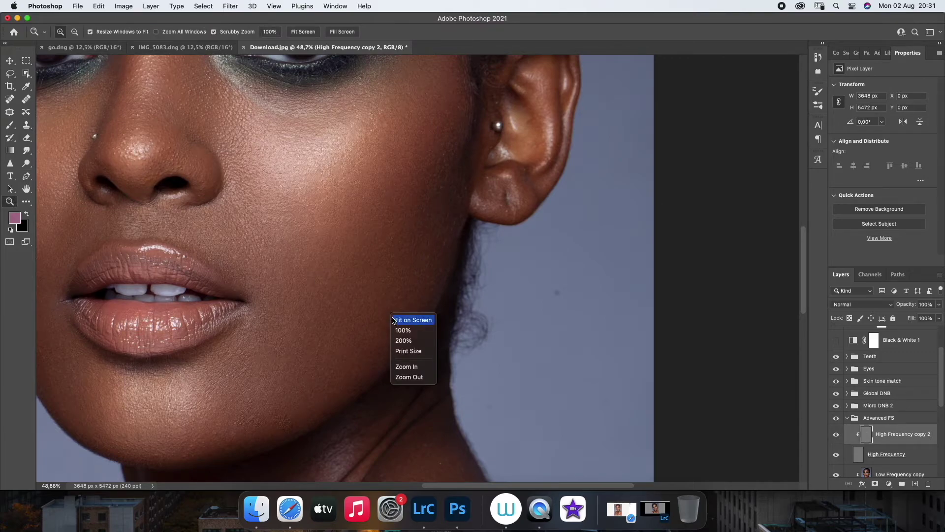
pyautogui.click(401, 319)
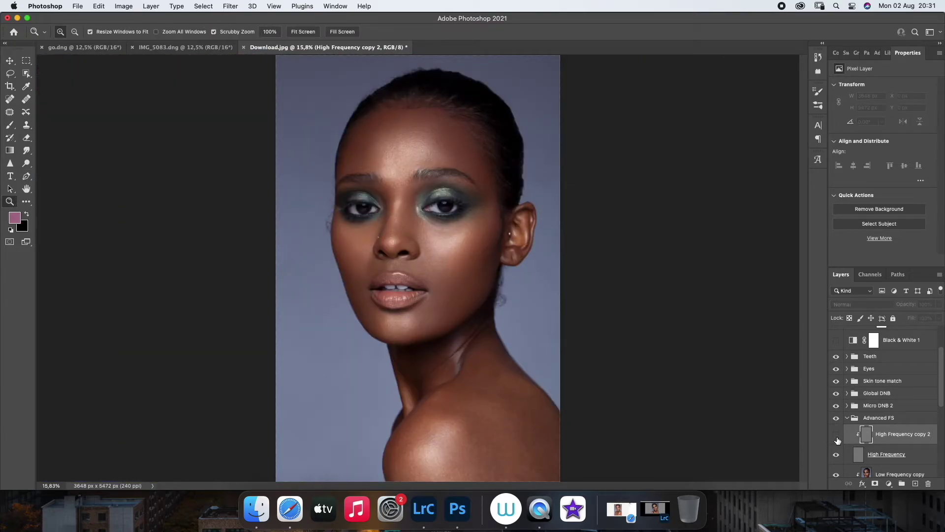
pyautogui.moveTo(509, 251); pyautogui.dragTo(590, 258)
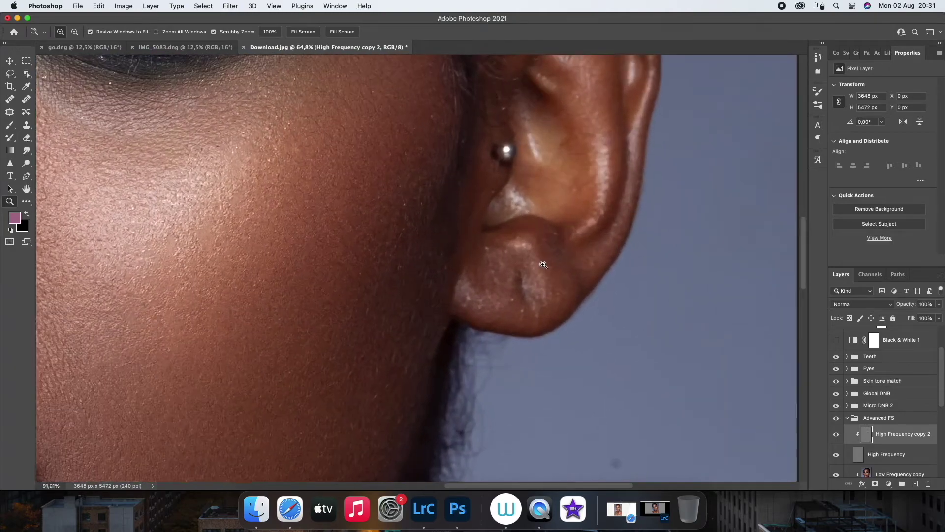
pyautogui.press('s')
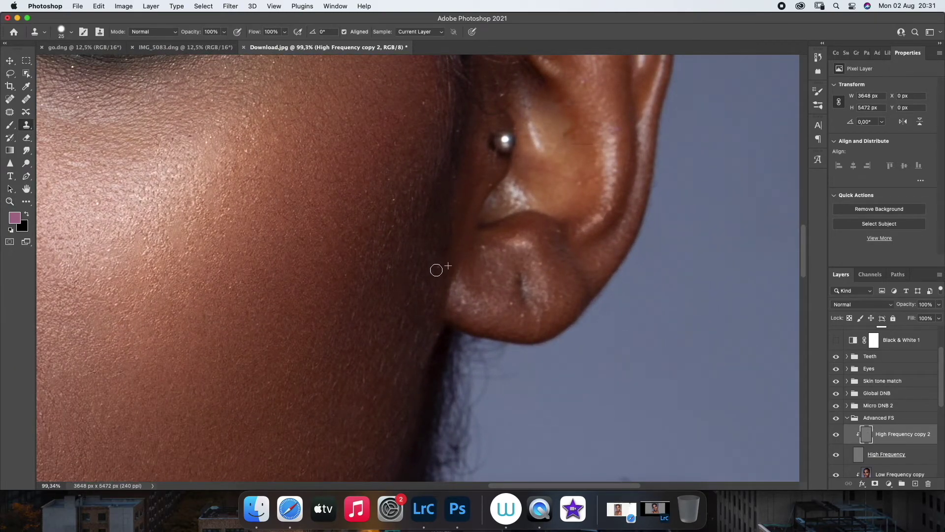
pyautogui.keyDown('alt'); pyautogui.click(453, 222); pyautogui.keyUp('alt')
pyautogui.moveTo(412, 310); pyautogui.dragTo(436, 282)
pyautogui.moveTo(435, 300); pyautogui.dragTo(431, 327)
pyautogui.keyDown('alt'); pyautogui.click(429, 248); pyautogui.keyUp('alt')
pyautogui.moveTo(418, 244); pyautogui.dragTo(416, 211)
# Toggle Layer 1 to compare the retouch with the original, then select the Teeth group
pyautogui.click(10, 201)
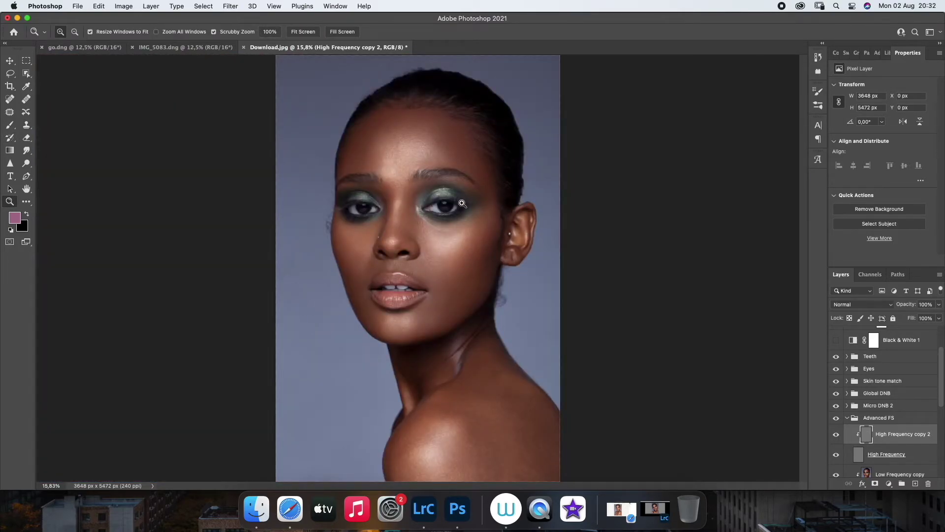
pyautogui.moveTo(941, 388); pyautogui.dragTo(941, 457)
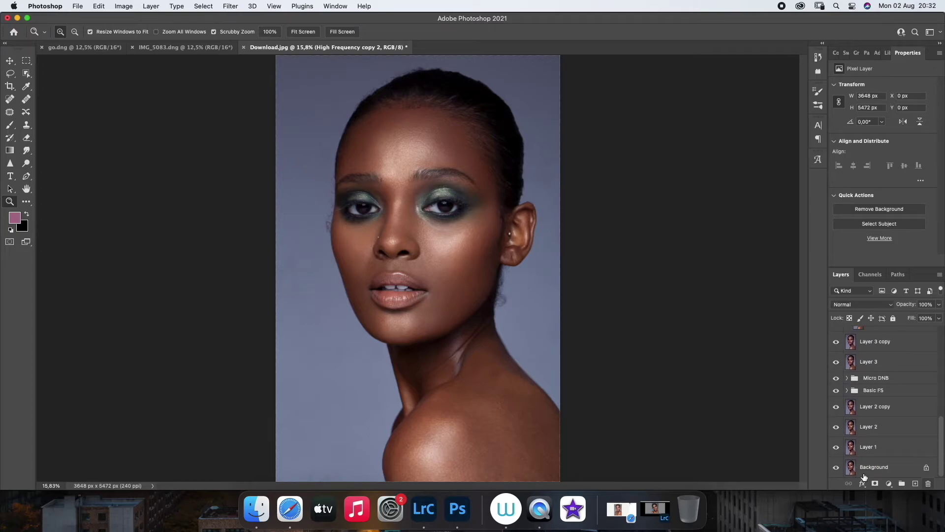
pyautogui.click(835, 447)
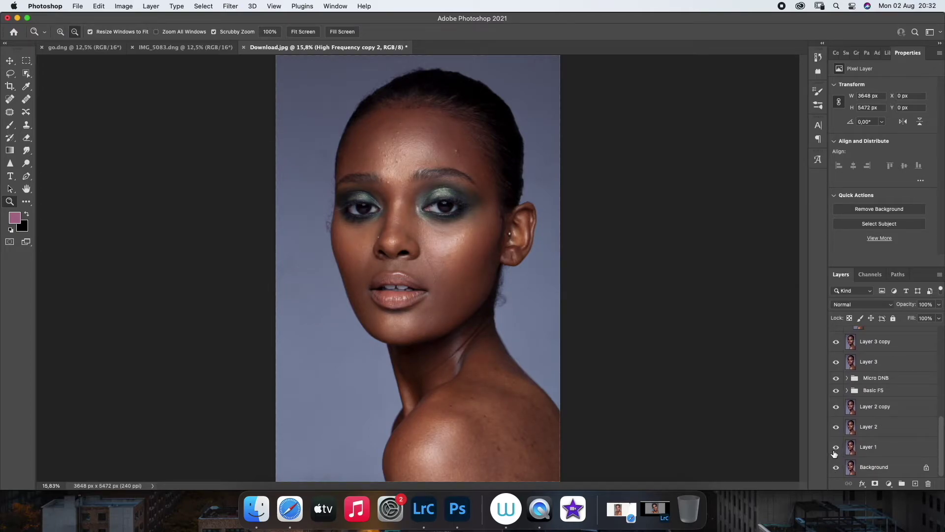
pyautogui.moveTo(465, 217); pyautogui.dragTo(490, 218)
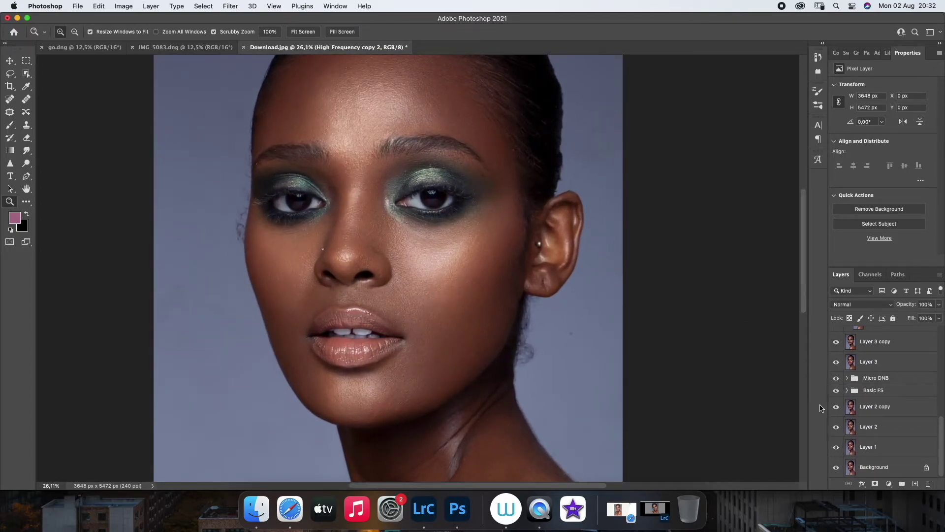
pyautogui.moveTo(941, 429); pyautogui.dragTo(941, 340)
pyautogui.click(869, 404)
# Add a Curves 3 adjustment layer with the curve raised to brighten
pyautogui.click(889, 483)
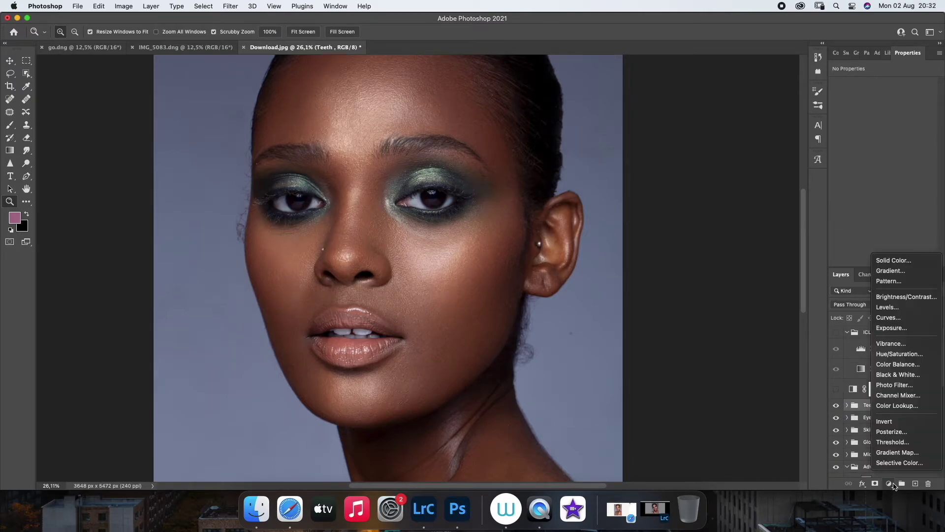
pyautogui.click(897, 317)
pyautogui.moveTo(883, 154); pyautogui.dragTo(887, 144)
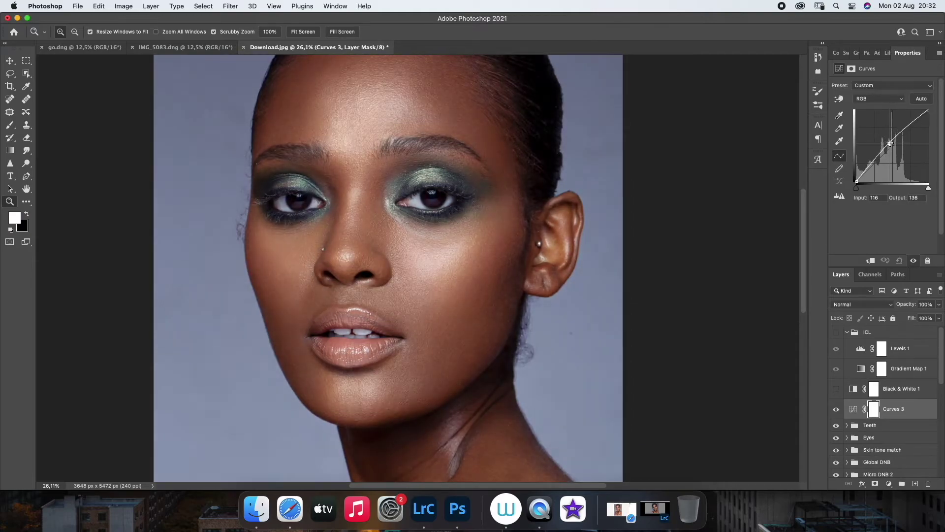
pyautogui.press('super+i')
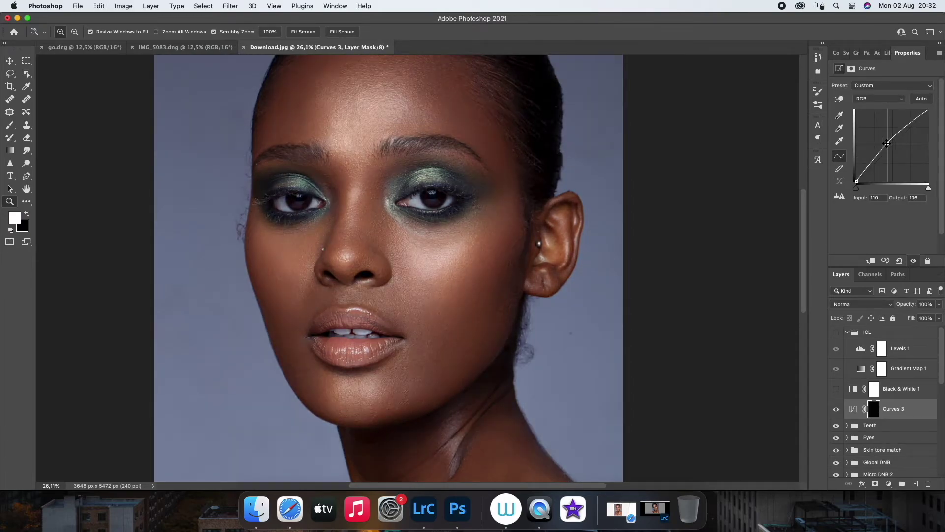
pyautogui.press('super+i')
# Limit Curves 3 to lighter tones with Blend If Underlying Layer black split around 124
pyautogui.doubleClick(920, 412)
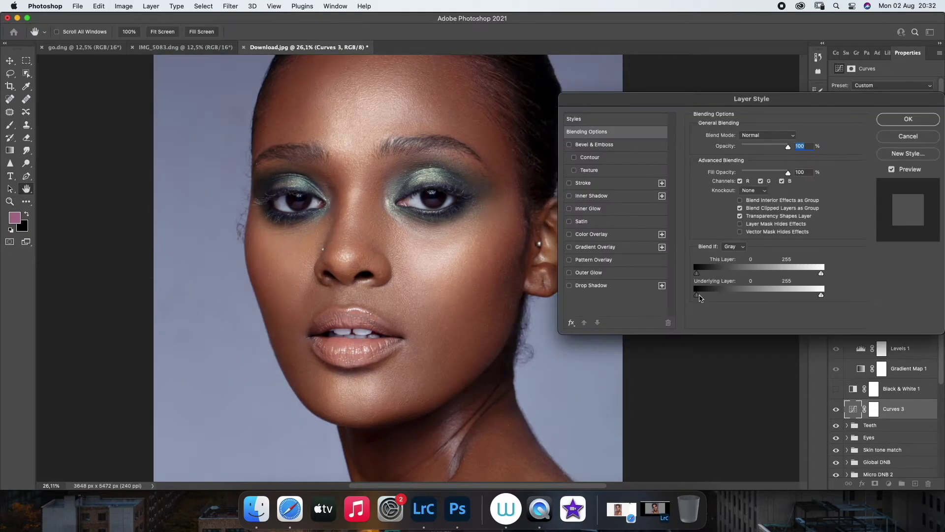
pyautogui.moveTo(697, 295); pyautogui.dragTo(718, 296)
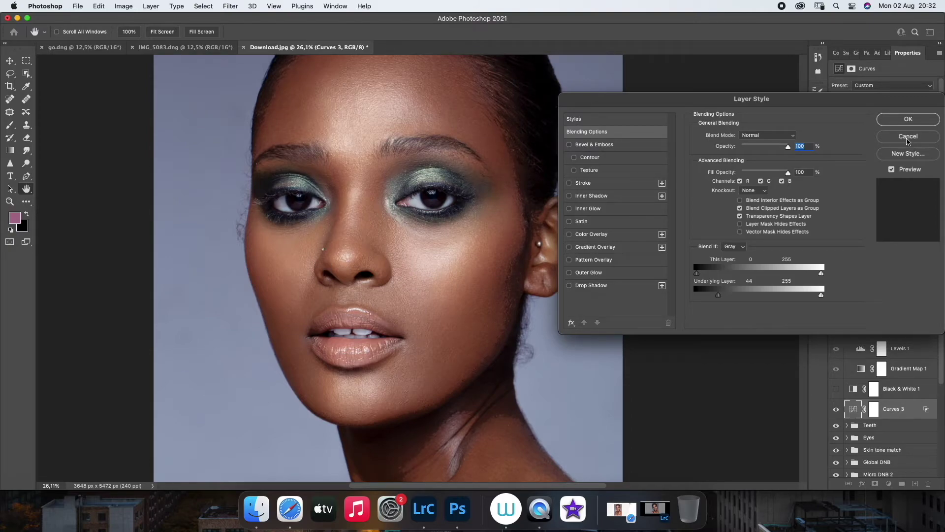
pyautogui.click(908, 138)
pyautogui.press('z')
pyautogui.press('super+0')
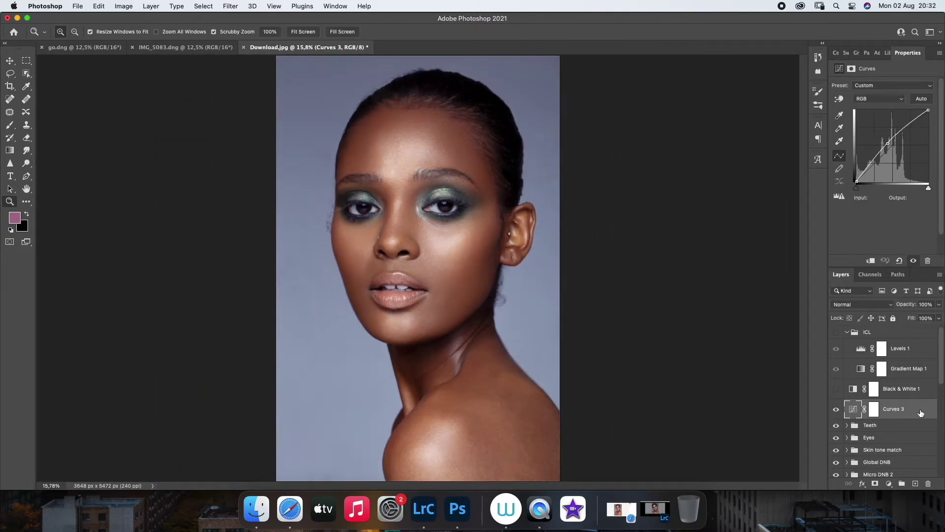
pyautogui.doubleClick(920, 413)
pyautogui.moveTo(697, 296); pyautogui.dragTo(769, 295)
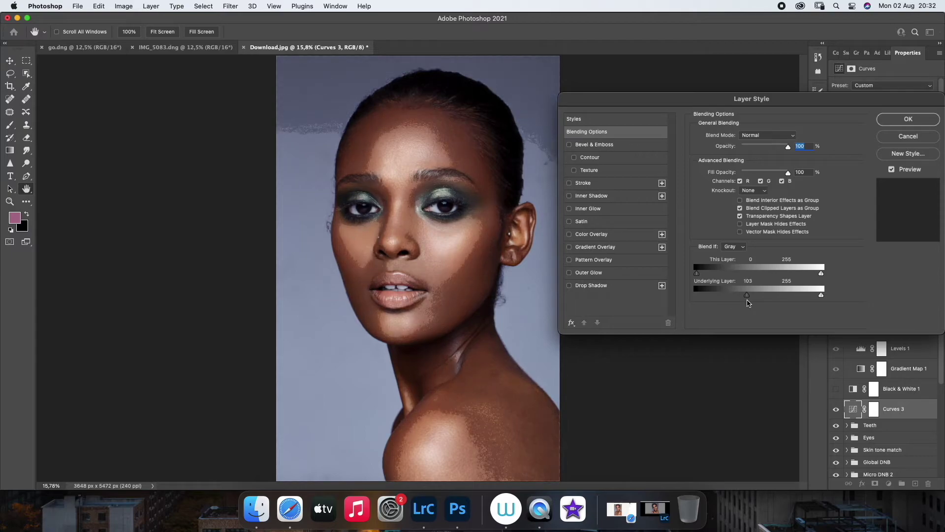
pyautogui.moveTo(769, 295); pyautogui.dragTo(838, 295)
pyautogui.moveTo(766, 296); pyautogui.dragTo(769, 293)
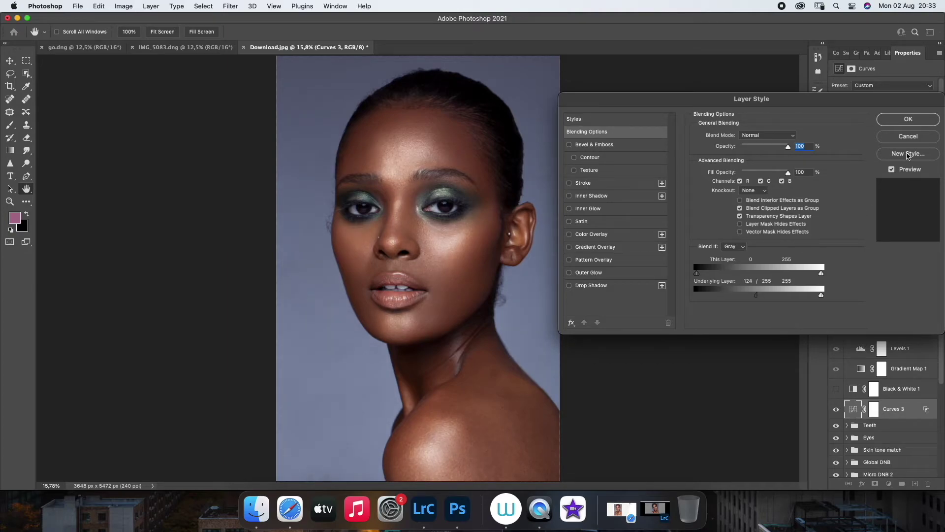
pyautogui.click(908, 119)
# Set Curves 3 to Soft Light blend mode at 80% opacity
pyautogui.click(859, 304)
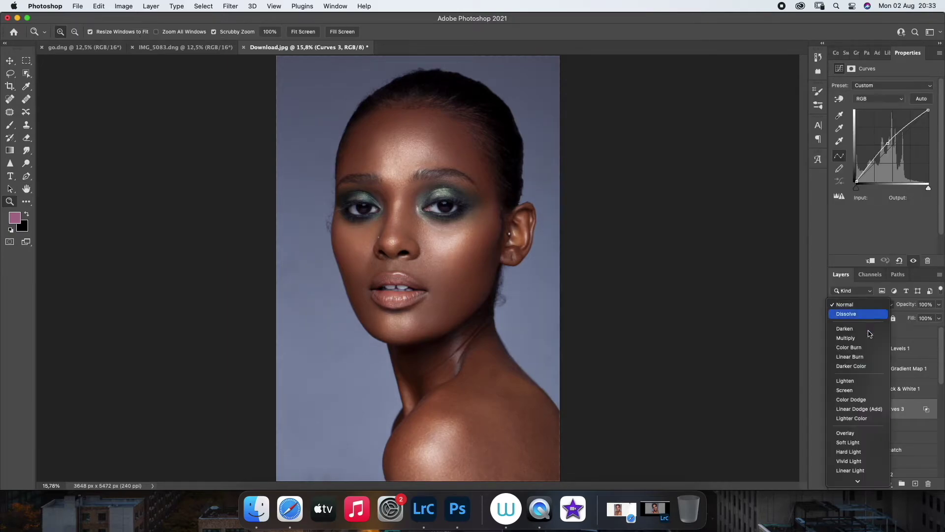
pyautogui.click(853, 443)
pyautogui.click(835, 409)
pyautogui.click(836, 409)
pyautogui.click(836, 409)
pyautogui.click(939, 304)
pyautogui.moveTo(939, 316); pyautogui.dragTo(931, 318)
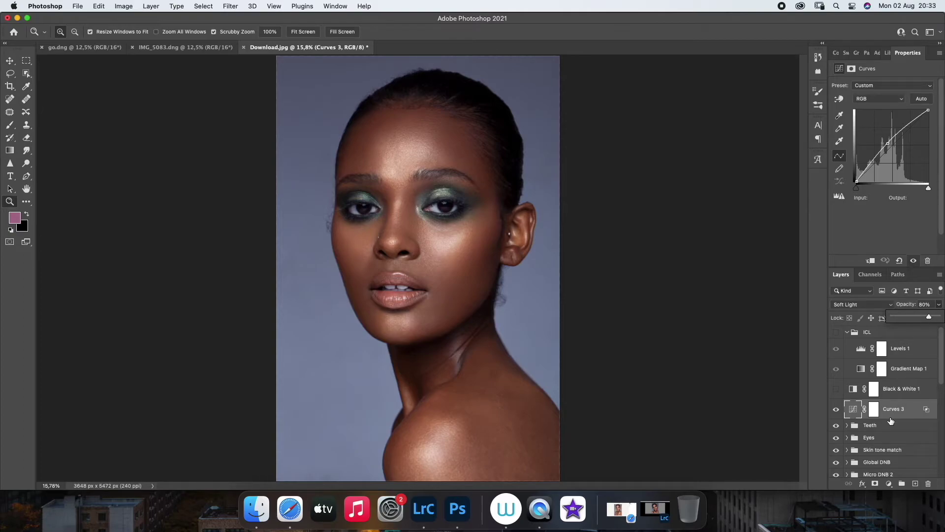
# Put Curves 3 into a new group named 'Shine' and collapse it
pyautogui.press('super+g')
pyautogui.write('S')
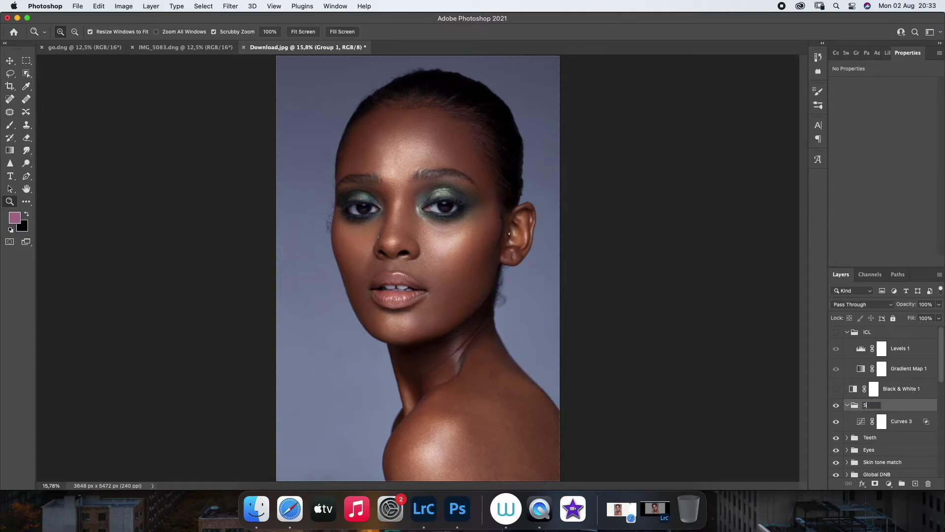
pyautogui.write('hine')
pyautogui.press('Return')
pyautogui.click(847, 405)
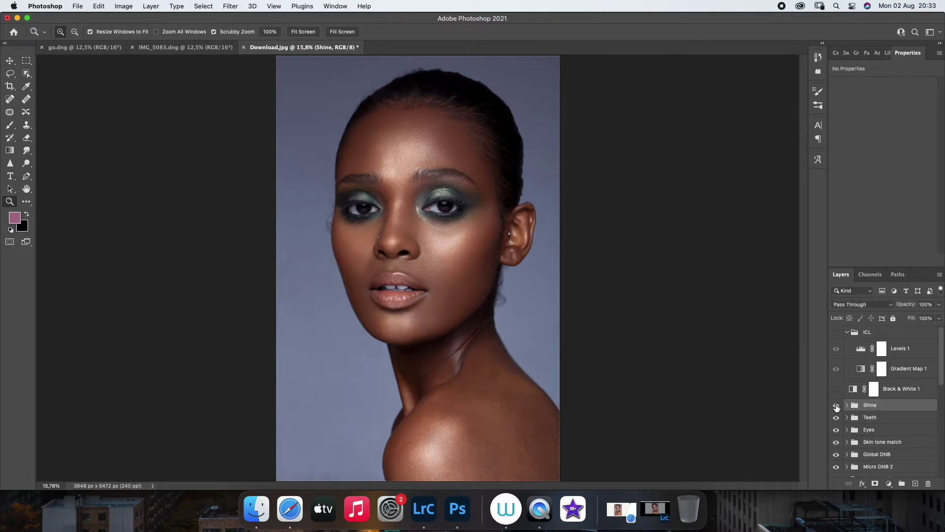
# Add a new empty Layer 5 set to Soft Light blend mode
pyautogui.click(915, 484)
pyautogui.click(862, 304)
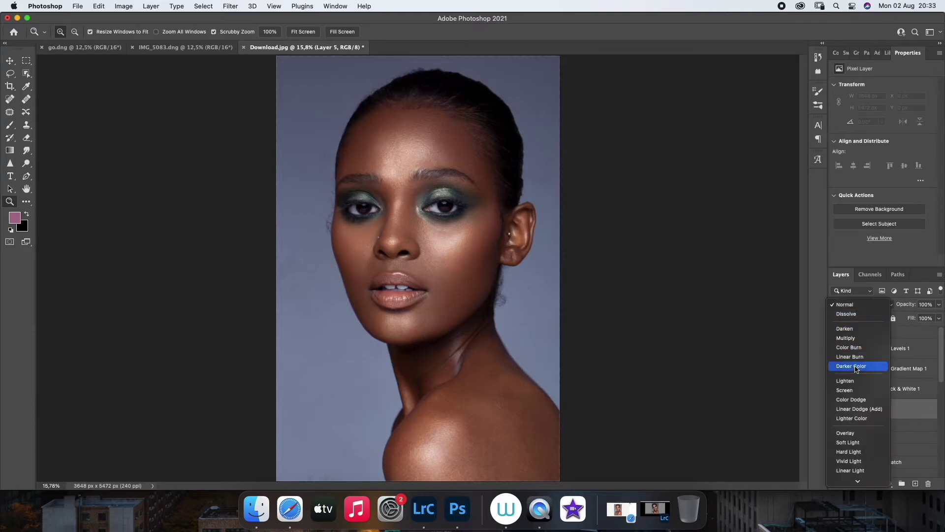
pyautogui.click(852, 450)
pyautogui.click(364, 212)
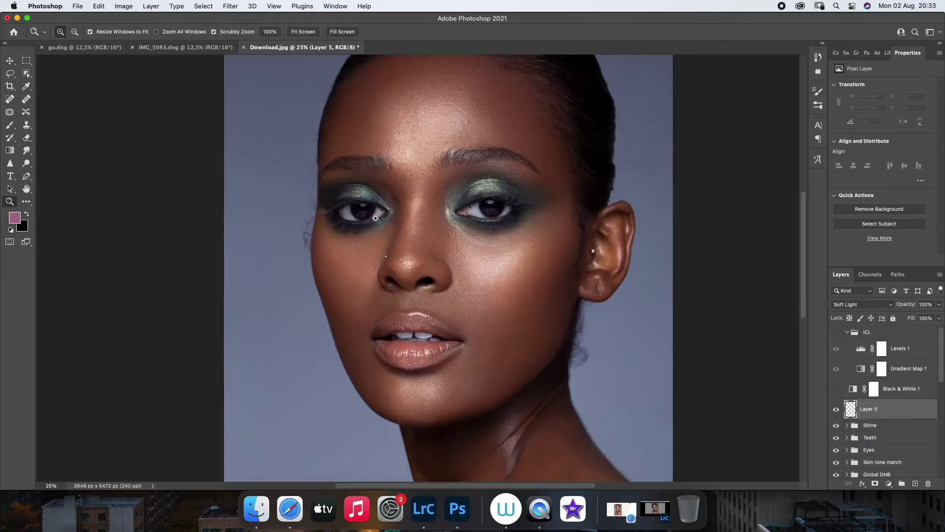
# Add a brightening Curves 4 layer limited to lighter tones with Blend If
pyautogui.click(890, 482)
pyautogui.click(881, 327)
pyautogui.moveTo(889, 148); pyautogui.dragTo(888, 140)
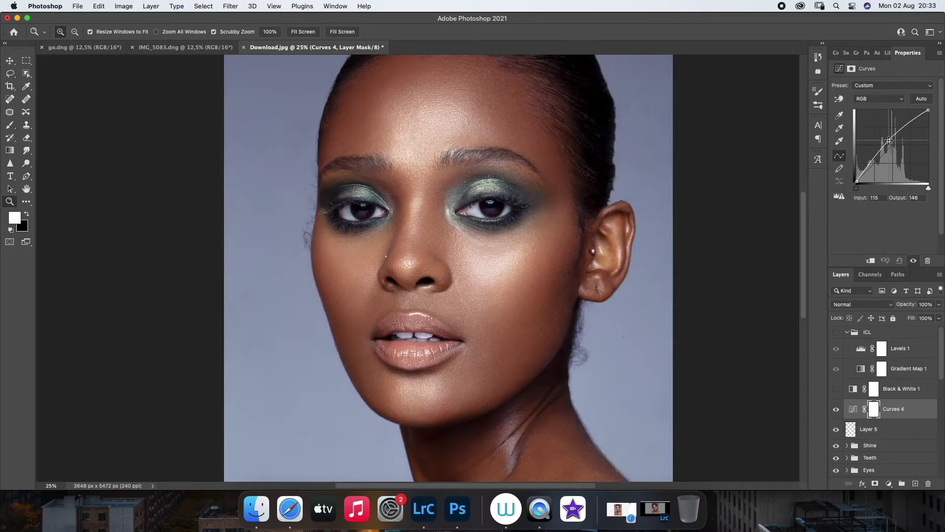
pyautogui.doubleClick(917, 409)
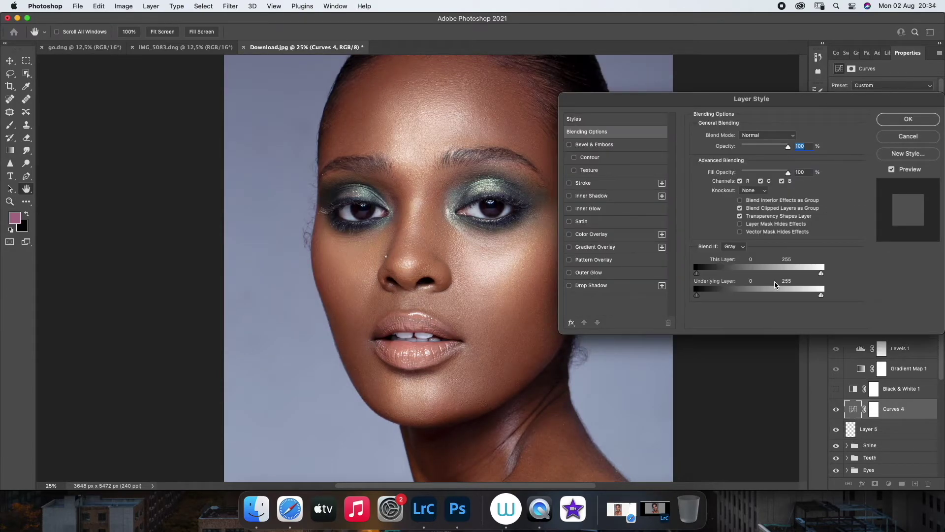
pyautogui.moveTo(701, 298); pyautogui.dragTo(786, 302)
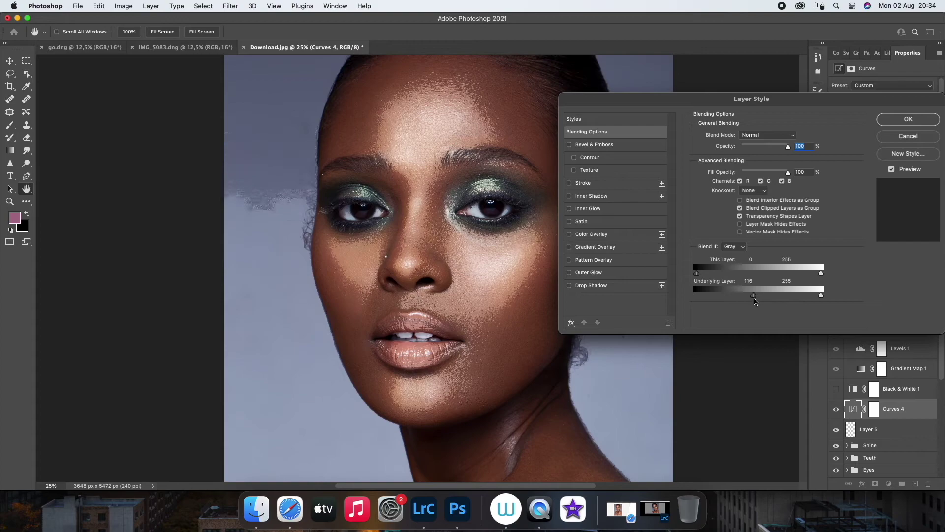
pyautogui.moveTo(786, 302); pyautogui.dragTo(762, 301)
pyautogui.click(891, 122)
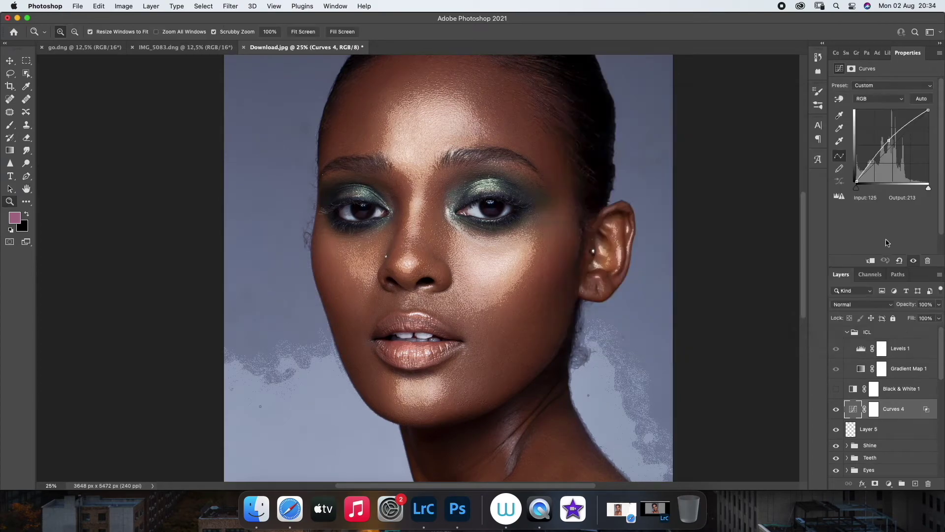
# Invert the Curves 4 mask and paint it in around the left eye at 42% opacity
pyautogui.click(874, 411)
pyautogui.press('super+i')
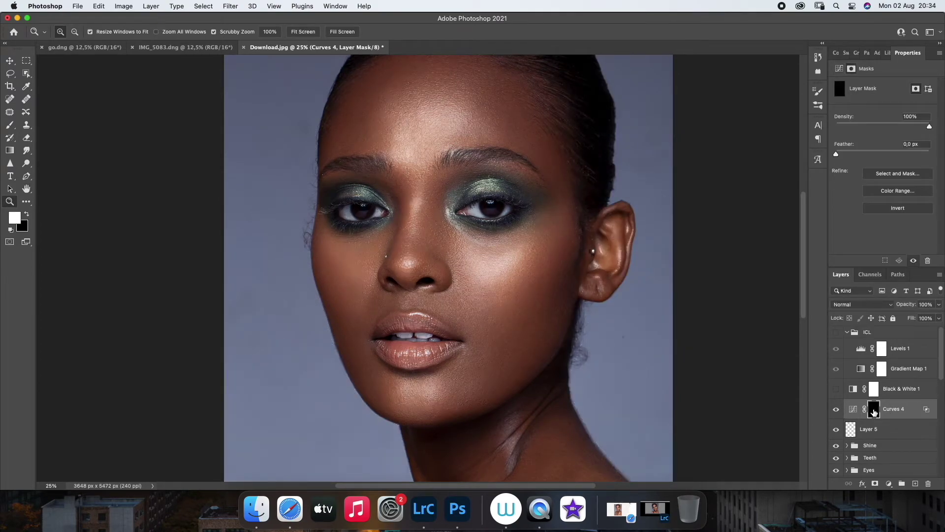
pyautogui.press('b')
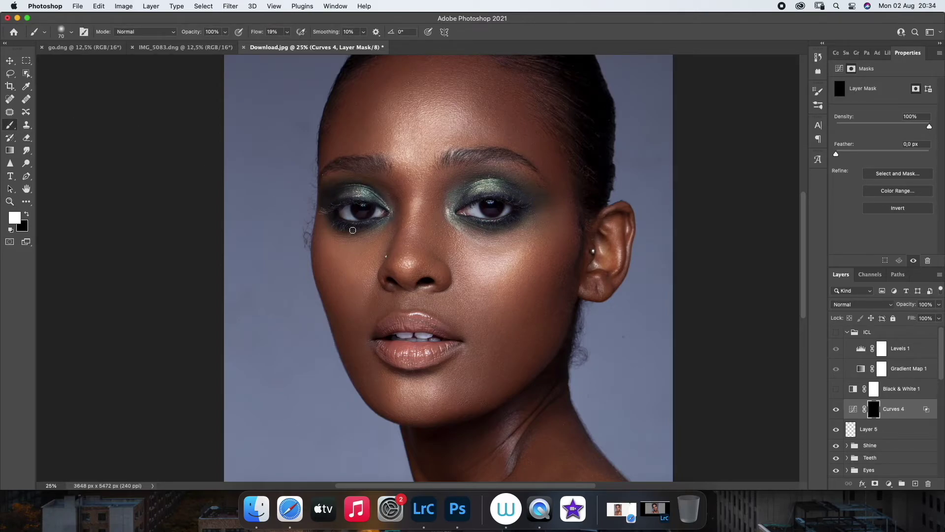
pyautogui.press(']')
pyautogui.press(']')
pyautogui.moveTo(448, 205); pyautogui.dragTo(454, 220)
pyautogui.moveTo(486, 181); pyautogui.dragTo(449, 212)
pyautogui.press(']')
pyautogui.click(938, 307)
pyautogui.moveTo(937, 316); pyautogui.dragTo(913, 318)
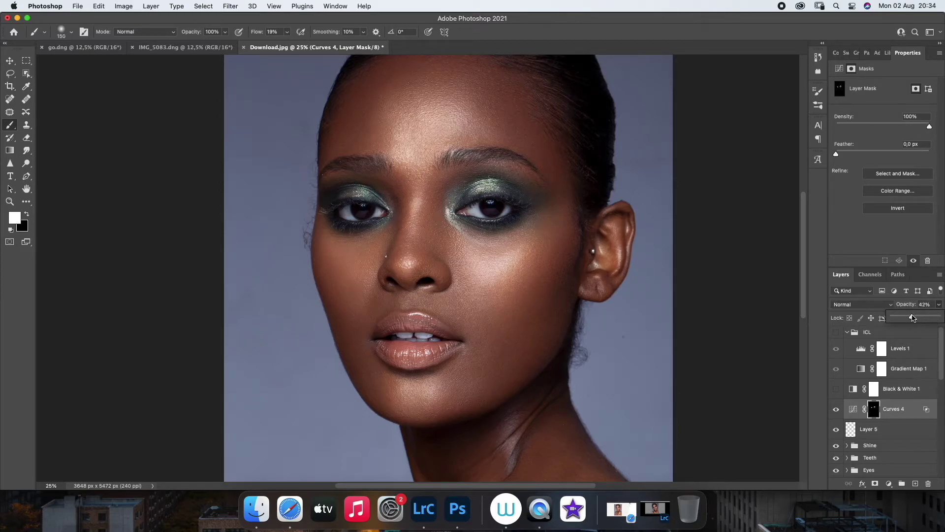
# Select Layer 5 and set the brush to about 50% opacity with very low flow
pyautogui.click(836, 409)
pyautogui.click(881, 429)
pyautogui.press('[')
pyautogui.press('[')
pyautogui.press('[')
pyautogui.click(287, 32)
pyautogui.moveTo(285, 44); pyautogui.dragTo(205, 45)
pyautogui.click(225, 31)
pyautogui.click(341, 198)
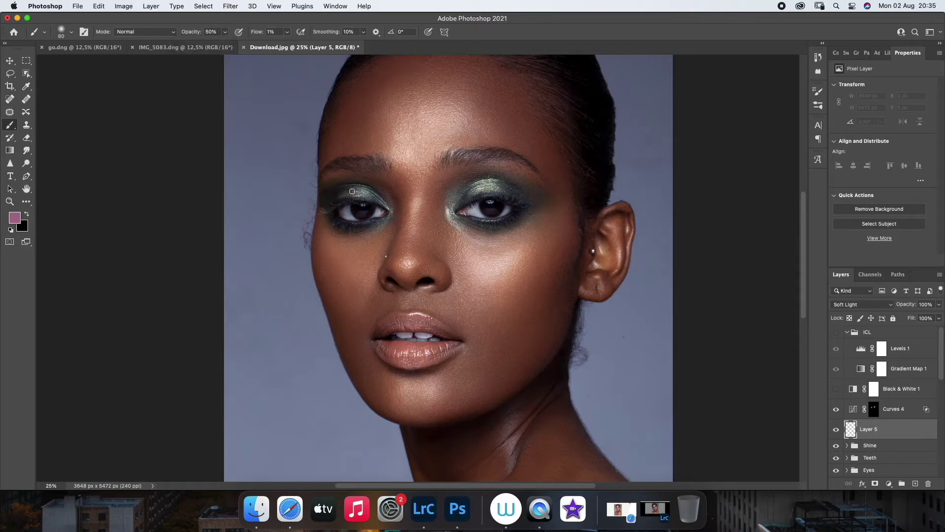
# Paint sampled eyeshadow tones over the left eye and beside the right eye
pyautogui.keyDown('alt'); pyautogui.click(357, 190); pyautogui.keyUp('alt')
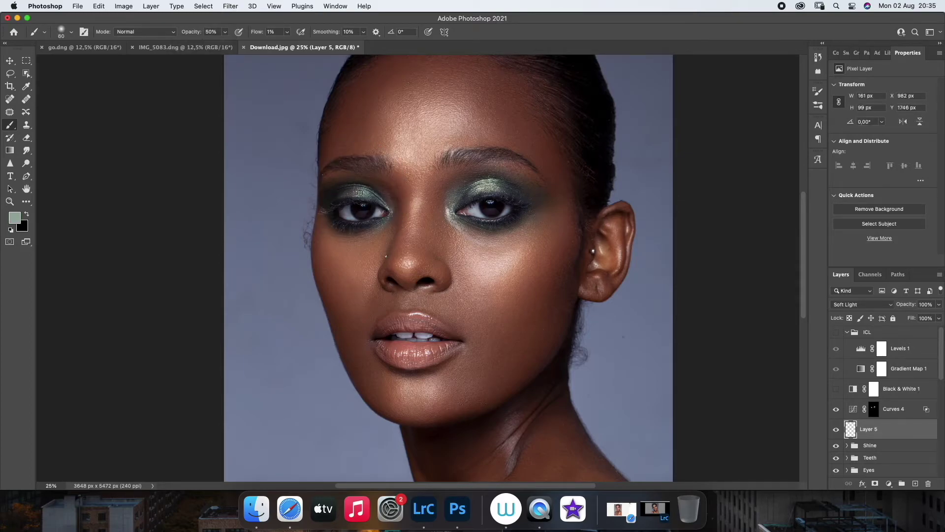
pyautogui.keyDown('alt'); pyautogui.click(376, 194); pyautogui.keyUp('alt')
pyautogui.keyDown('alt'); pyautogui.click(384, 218); pyautogui.keyUp('alt')
pyautogui.keyDown('alt'); pyautogui.click(338, 201); pyautogui.keyUp('alt')
pyautogui.moveTo(328, 199); pyautogui.dragTo(354, 189)
pyautogui.click(473, 191)
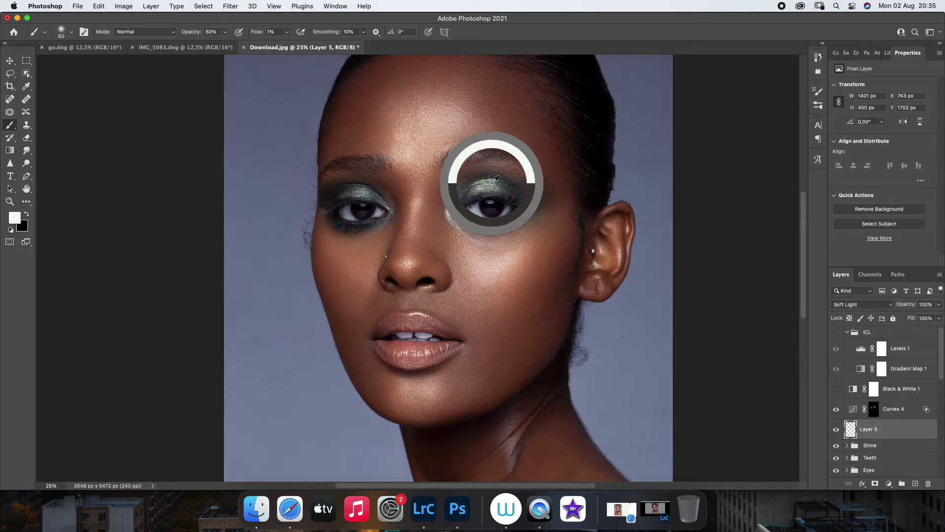
pyautogui.moveTo(460, 196); pyautogui.dragTo(457, 192)
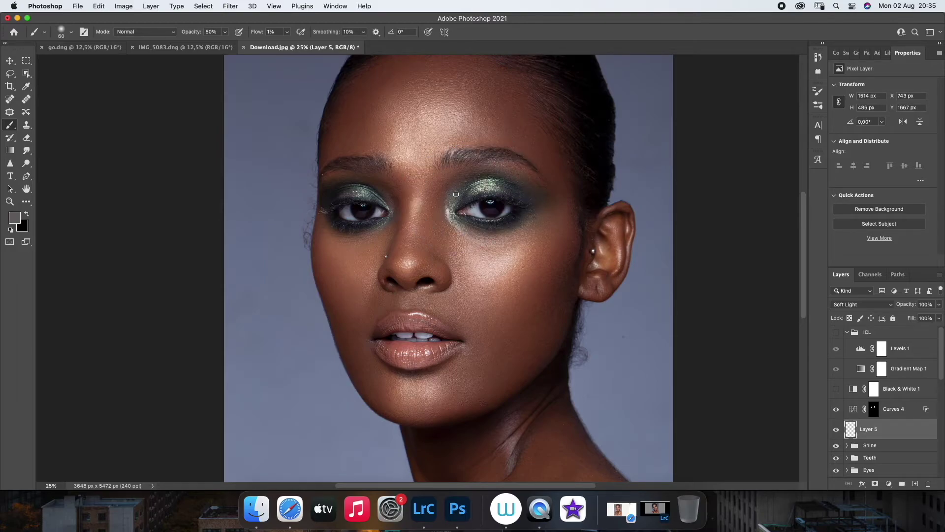
pyautogui.keyDown('alt'); pyautogui.click(455, 202); pyautogui.keyUp('alt')
# With a size-100 brush, paint darker sampled eyeshadow tones above and around the right eye
pyautogui.press(']')
pyautogui.press(']')
pyautogui.press(']')
pyautogui.keyDown('alt'); pyautogui.click(467, 188); pyautogui.keyUp('alt')
pyautogui.moveTo(468, 186)
pyautogui.mouseDown()
pyautogui.moveTo(482, 177)
pyautogui.moveTo(527, 181)
pyautogui.mouseUp()
pyautogui.keyDown('alt'); pyautogui.click(475, 172); pyautogui.keyUp('alt')
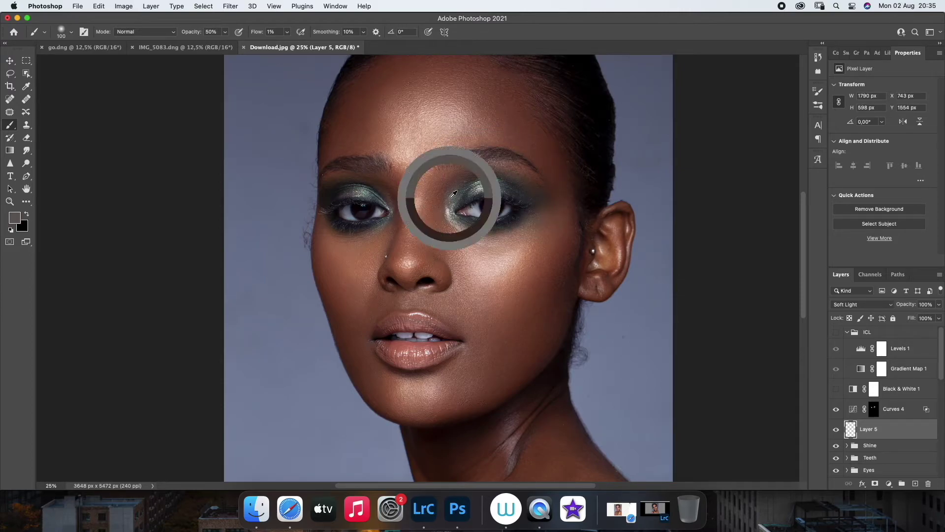
pyautogui.keyDown('alt'); pyautogui.click(489, 227); pyautogui.keyUp('alt')
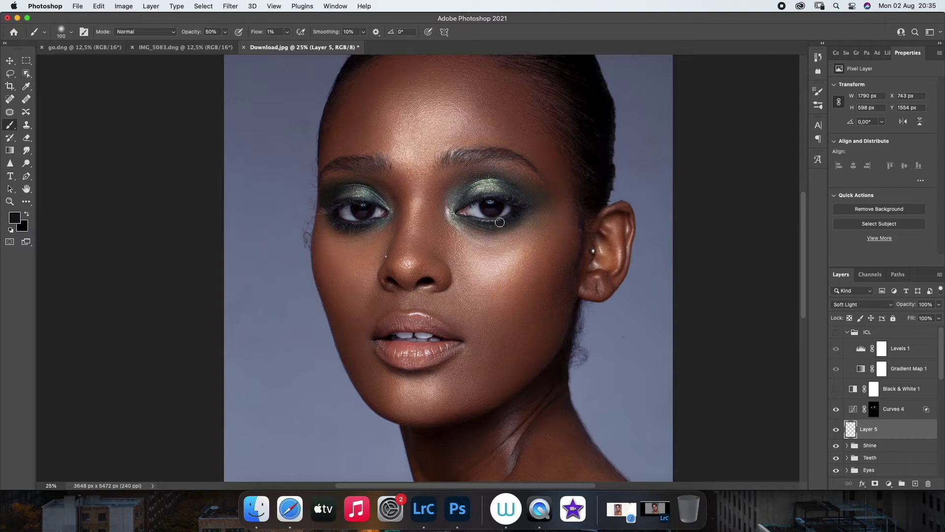
pyautogui.keyDown('alt'); pyautogui.click(492, 220); pyautogui.keyUp('alt')
pyautogui.keyDown('alt'); pyautogui.click(474, 190); pyautogui.keyUp('alt')
pyautogui.keyDown('alt'); pyautogui.click(547, 220); pyautogui.keyUp('alt')
pyautogui.moveTo(531, 213)
pyautogui.mouseDown()
pyautogui.moveTo(523, 219)
pyautogui.moveTo(559, 205)
pyautogui.mouseUp()
pyautogui.keyDown('alt'); pyautogui.click(552, 194); pyautogui.keyUp('alt')
pyautogui.press('super+z')
pyautogui.keyDown('alt'); pyautogui.click(468, 190); pyautogui.keyUp('alt')
# Fit the portrait on screen, lower Layer 5 to about 36% opacity, and group it with Curves 4
pyautogui.click(9, 202)
pyautogui.rightClick(399, 296)
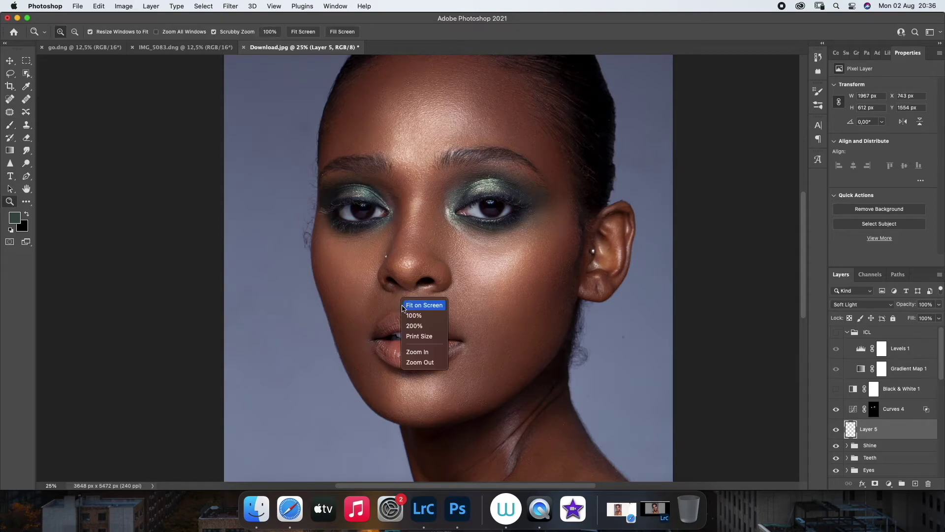
pyautogui.click(414, 302)
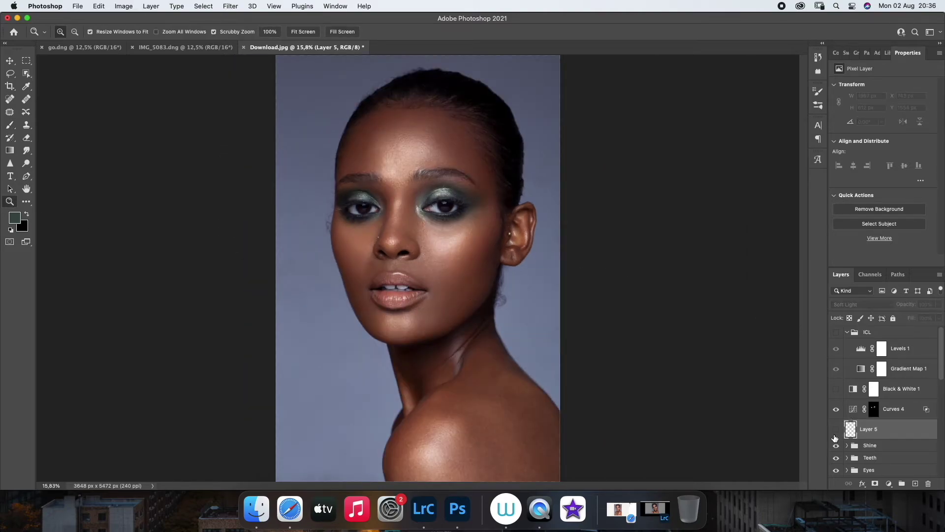
pyautogui.click(939, 305)
pyautogui.moveTo(939, 309); pyautogui.dragTo(906, 318)
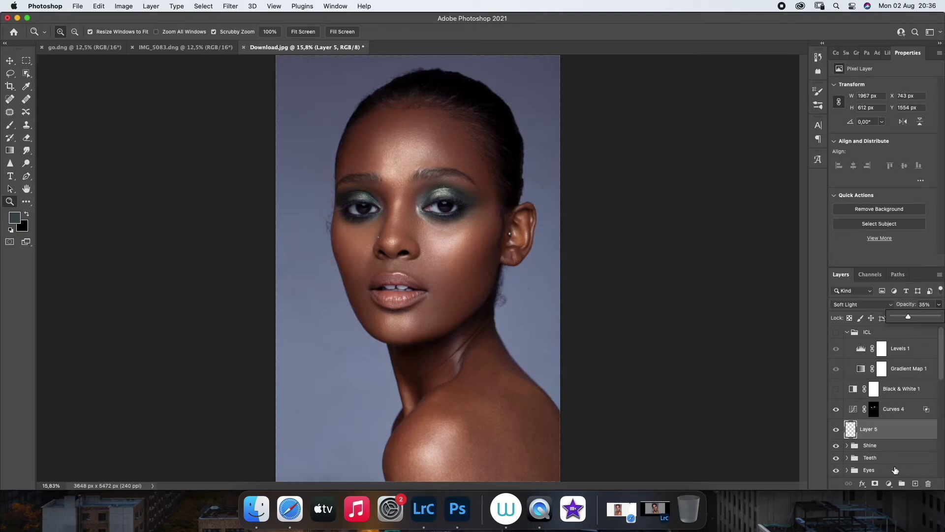
pyautogui.press('super+g')
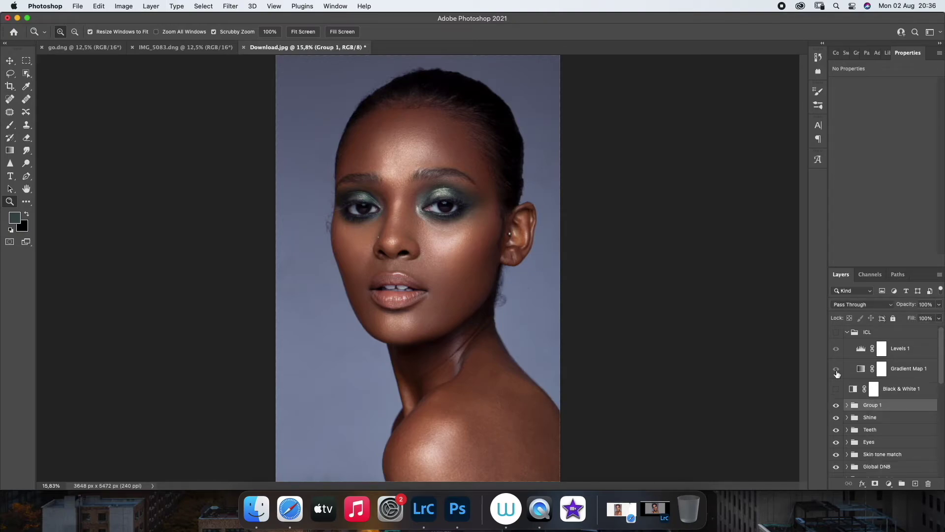
# Rename Group 1, then stamp visible layers into Layer 6 and duplicate it as Layer 6 copy
pyautogui.doubleClick(872, 405)
pyautogui.press('Return')
pyautogui.hotkey('ctrl', 'alt', 'shift', 'e')
pyautogui.hotkey('ctrl', 'alt', 'j')
pyautogui.press('Return')
pyautogui.scroll(5, 445, 243)
pyautogui.scroll(-3, 444, 243)
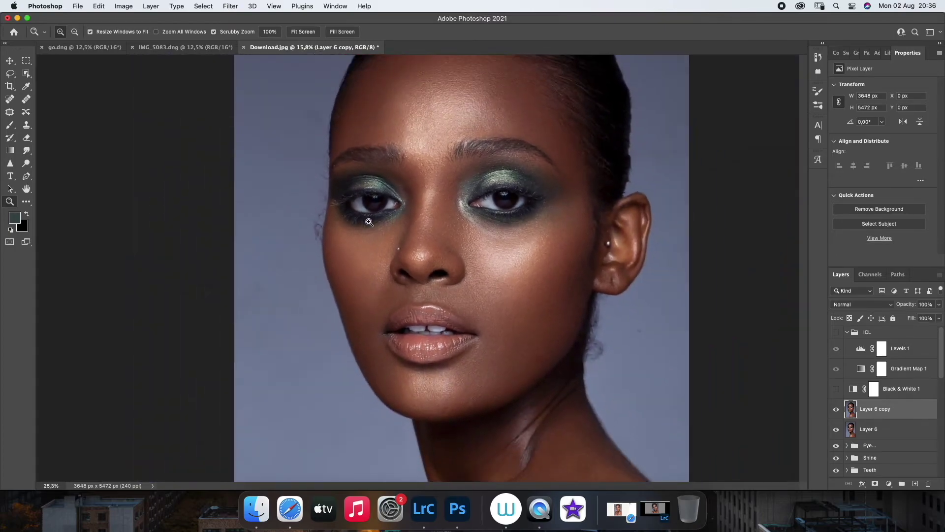
pyautogui.scroll(2, 445, 243)
# Clone background over the cheek edge with a size-90 Clone Stamp
pyautogui.click(27, 126)
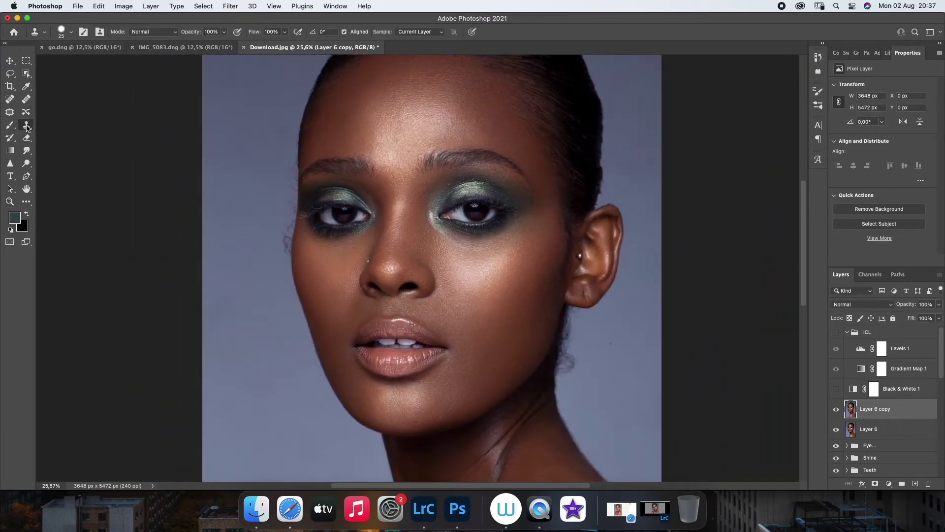
pyautogui.press(']')
pyautogui.press(']')
pyautogui.keyDown('alt'); pyautogui.click(284, 199); pyautogui.keyUp('alt')
pyautogui.moveTo(291, 227); pyautogui.dragTo(288, 243)
pyautogui.press('super+z')
pyautogui.moveTo(288, 241); pyautogui.dragTo(287, 250)
pyautogui.moveTo(285, 168); pyautogui.dragTo(294, 177)
pyautogui.keyDown('alt'); pyautogui.click(285, 134); pyautogui.keyUp('alt')
pyautogui.moveTo(281, 259); pyautogui.dragTo(287, 271)
# Clone background along the left side of the head, undoing failed hairline strokes
pyautogui.scroll(5, 261, 182)
pyautogui.scroll(1, 279, 225)
pyautogui.moveTo(295, 230); pyautogui.dragTo(287, 306)
pyautogui.moveTo(282, 217); pyautogui.dragTo(287, 274)
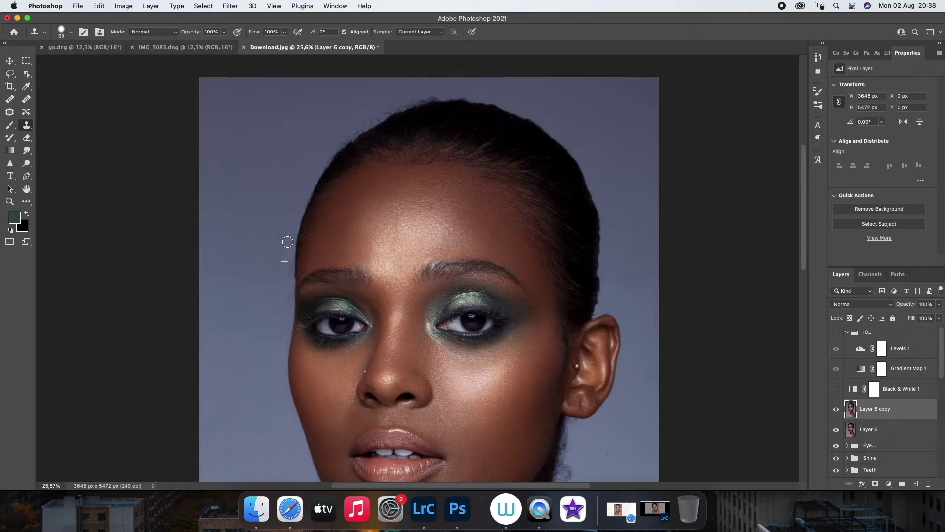
pyautogui.press('super+z')
pyautogui.moveTo(279, 258); pyautogui.dragTo(286, 266)
pyautogui.press('super+z')
# Try a Patch selection near the forehead, then clone along the top hairline
pyautogui.click(10, 113)
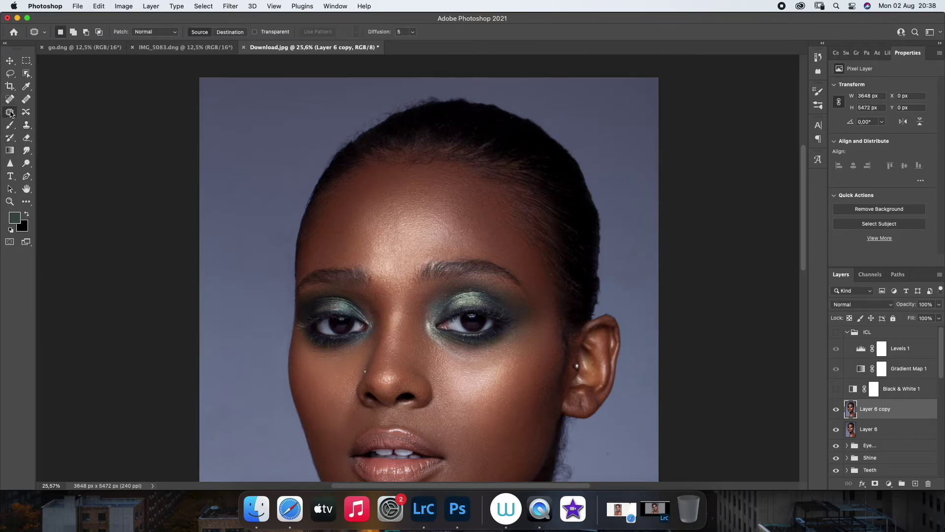
pyautogui.moveTo(287, 269); pyautogui.dragTo(266, 218)
pyautogui.moveTo(289, 267)
pyautogui.mouseDown()
pyautogui.moveTo(267, 353)
pyautogui.moveTo(286, 364)
pyautogui.moveTo(288, 326)
pyautogui.moveTo(253, 352)
pyautogui.mouseUp()
pyautogui.click(28, 125)
pyautogui.keyDown('alt'); pyautogui.click(341, 120); pyautogui.keyUp('alt')
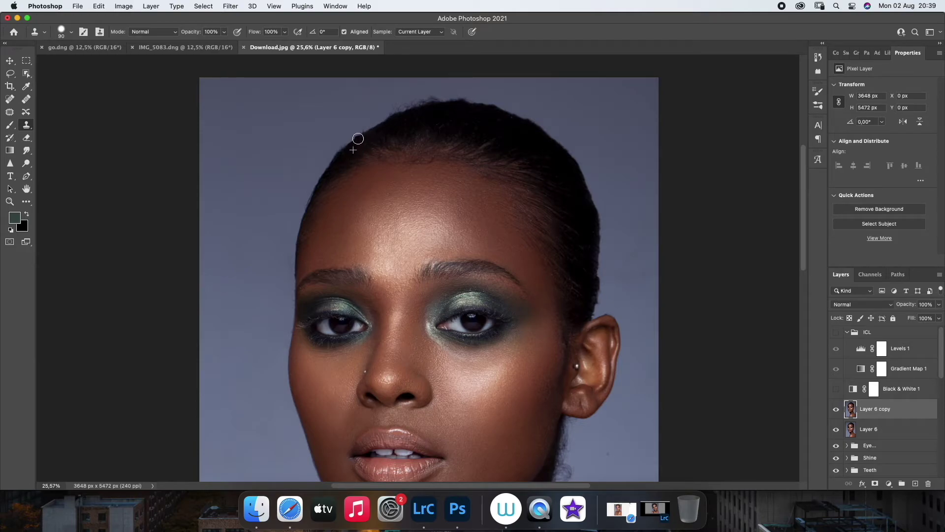
pyautogui.moveTo(359, 126); pyautogui.dragTo(350, 114)
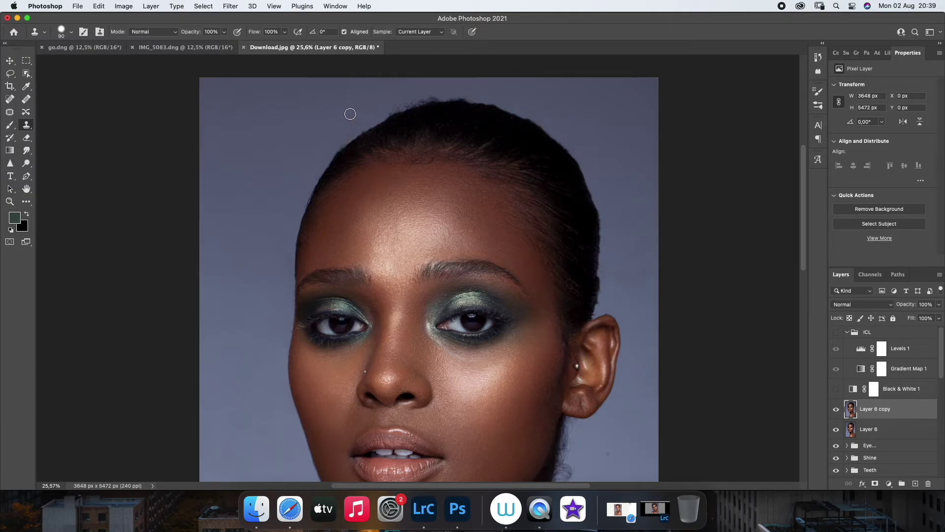
# Clone away stray hairs along the top and right edges of the hair outline
pyautogui.keyDown('alt'); pyautogui.click(400, 113); pyautogui.keyUp('alt')
pyautogui.moveTo(379, 118); pyautogui.dragTo(358, 120)
pyautogui.keyDown('alt'); pyautogui.click(500, 90); pyautogui.keyUp('alt')
pyautogui.moveTo(477, 95); pyautogui.dragTo(446, 93)
pyautogui.moveTo(535, 119); pyautogui.dragTo(537, 107)
pyautogui.keyDown('alt'); pyautogui.click(618, 283); pyautogui.keyUp('alt')
pyautogui.moveTo(602, 292); pyautogui.dragTo(612, 257)
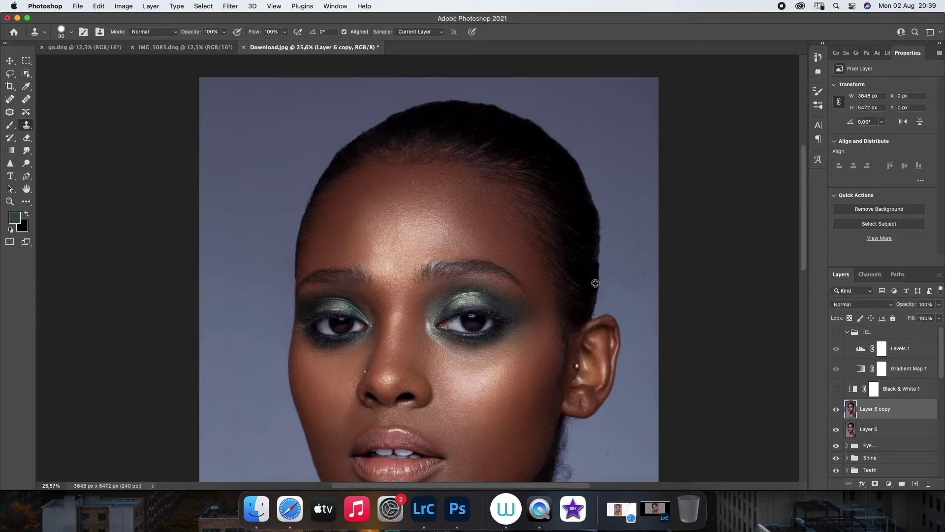
pyautogui.moveTo(597, 274); pyautogui.dragTo(603, 275)
pyautogui.press('z')
pyautogui.rightClick(444, 358)
pyautogui.click(448, 363)
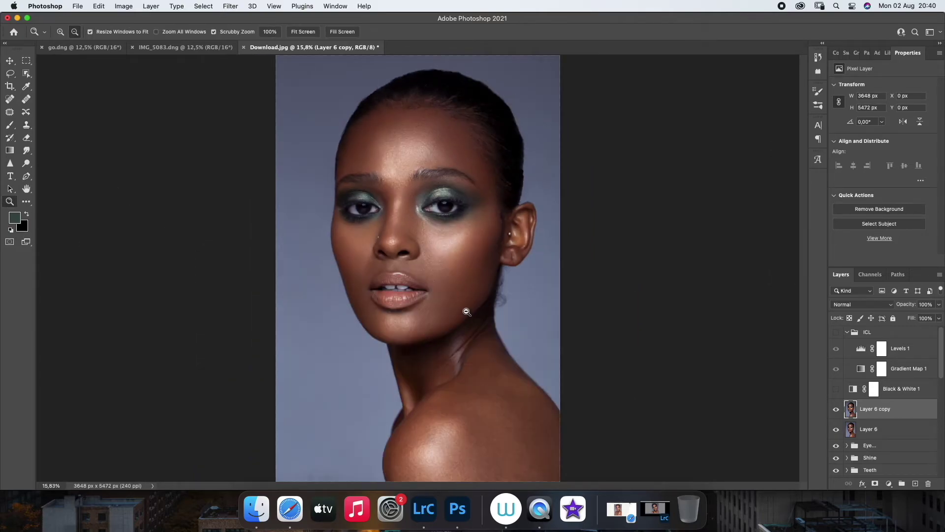
pyautogui.moveTo(459, 316); pyautogui.dragTo(551, 298)
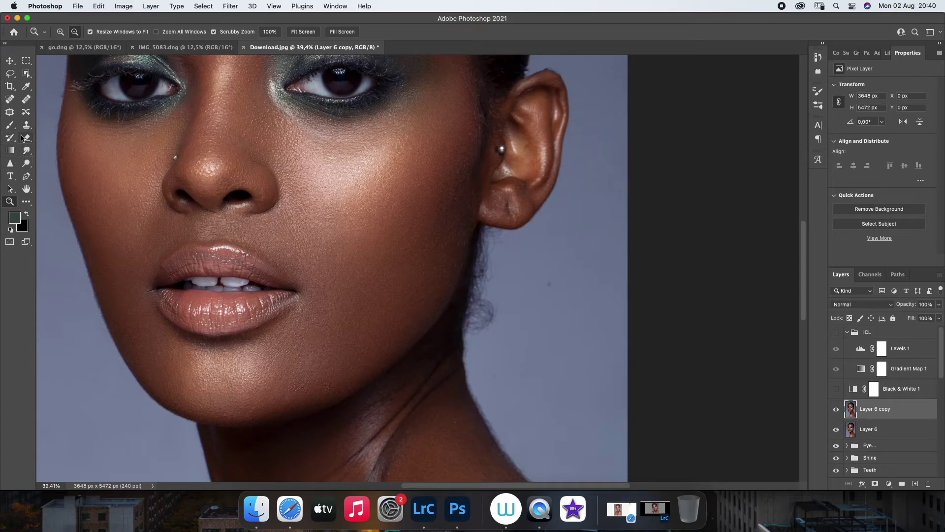
pyautogui.click(26, 176)
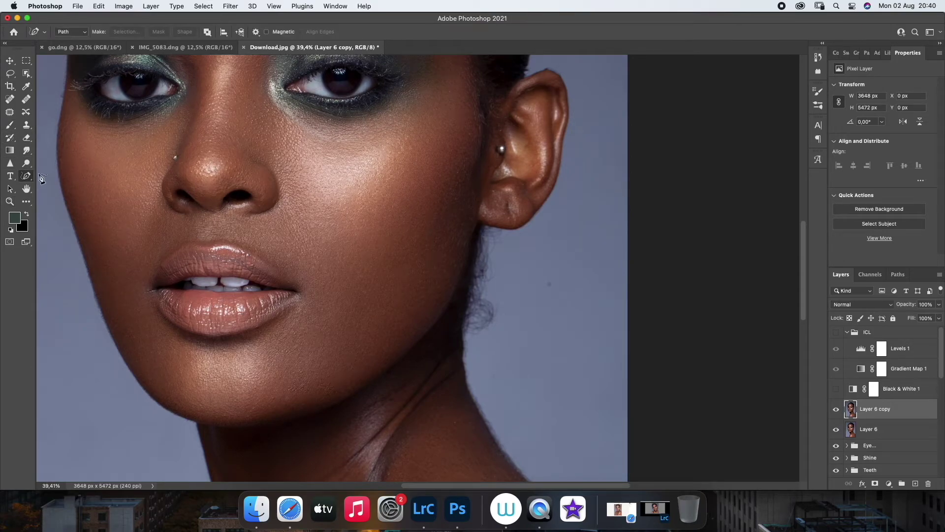
pyautogui.rightClick(26, 176)
pyautogui.click(59, 176)
pyautogui.click(482, 224)
pyautogui.click(475, 260)
pyautogui.click(468, 306)
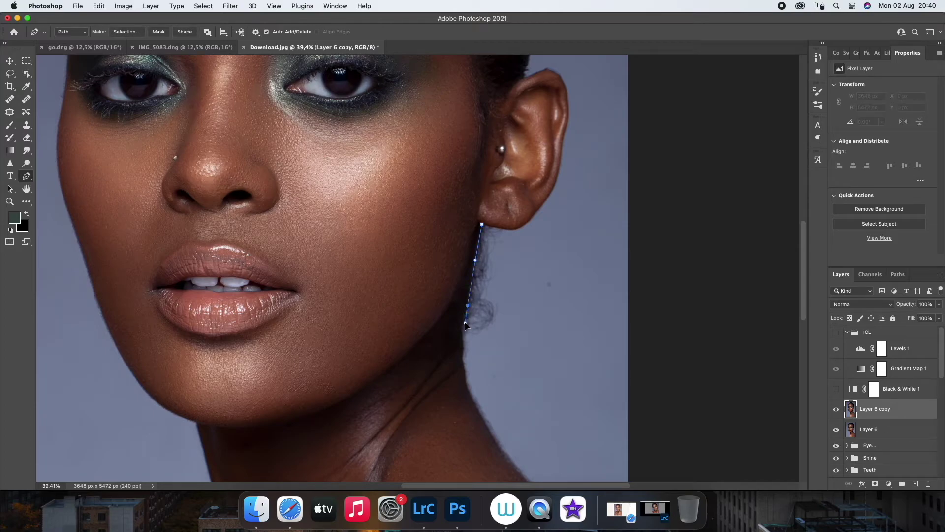
pyautogui.click(463, 333)
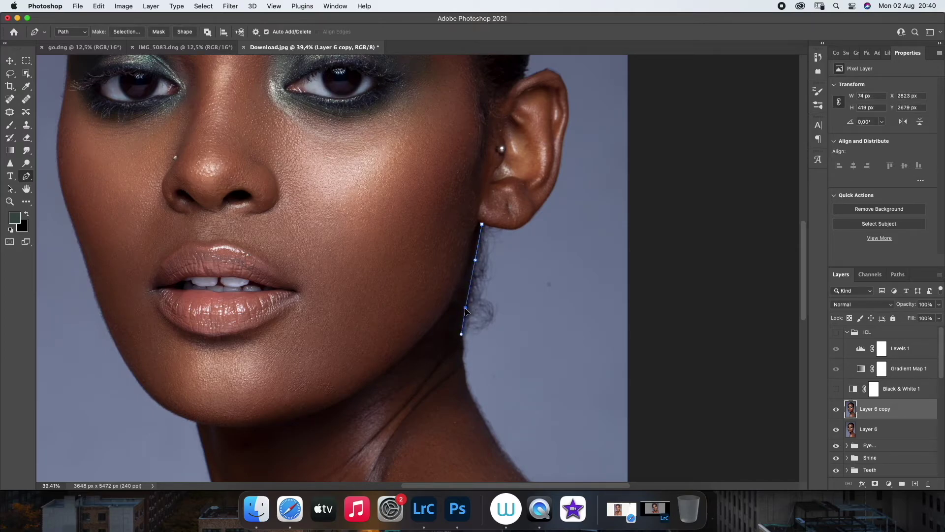
pyautogui.moveTo(463, 343); pyautogui.dragTo(464, 355)
pyautogui.click(463, 359)
pyautogui.click(470, 388)
pyautogui.moveTo(467, 386); pyautogui.dragTo(470, 375)
pyautogui.rightClick(463, 372)
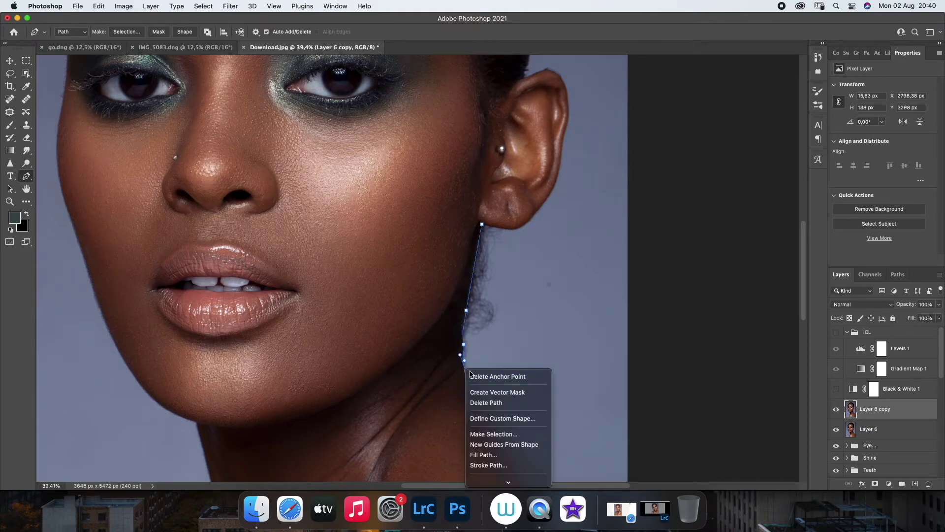
pyautogui.click(489, 374)
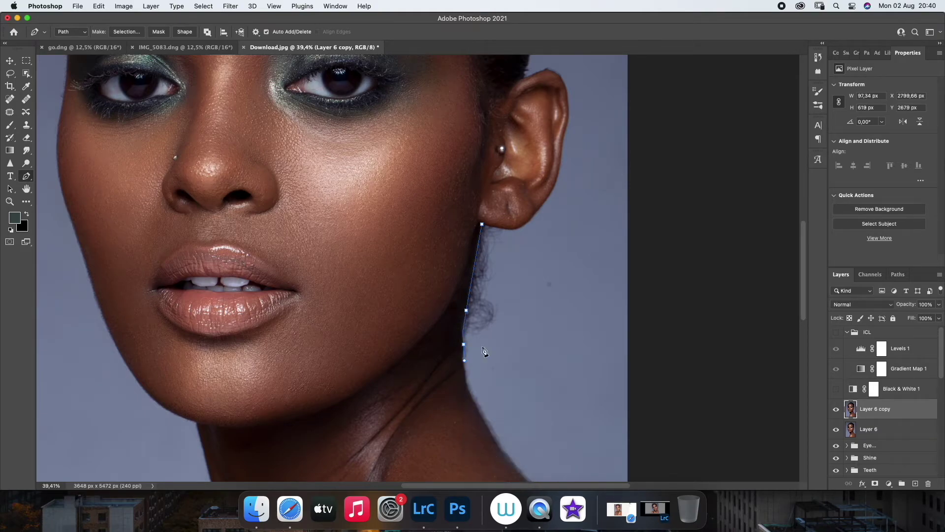
pyautogui.click(465, 368)
pyautogui.moveTo(463, 339); pyautogui.dragTo(464, 344)
pyautogui.press('BackSpace')
pyautogui.press('BackSpace')
pyautogui.press('BackSpace')
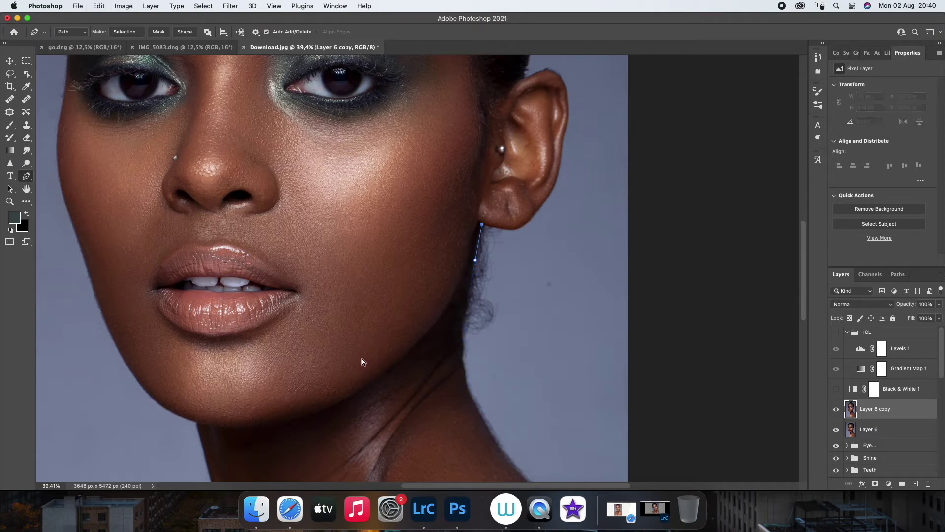
pyautogui.press('s')
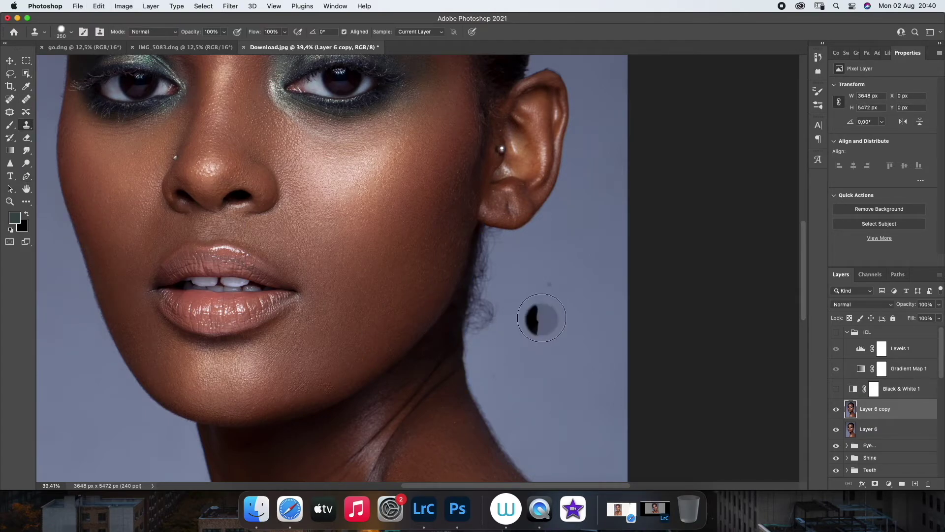
# Clone away stray hairs along the neck edge with the clone brush shrunk to 125
pyautogui.keyDown('alt'); pyautogui.click(540, 308); pyautogui.keyUp('alt')
pyautogui.press('[')
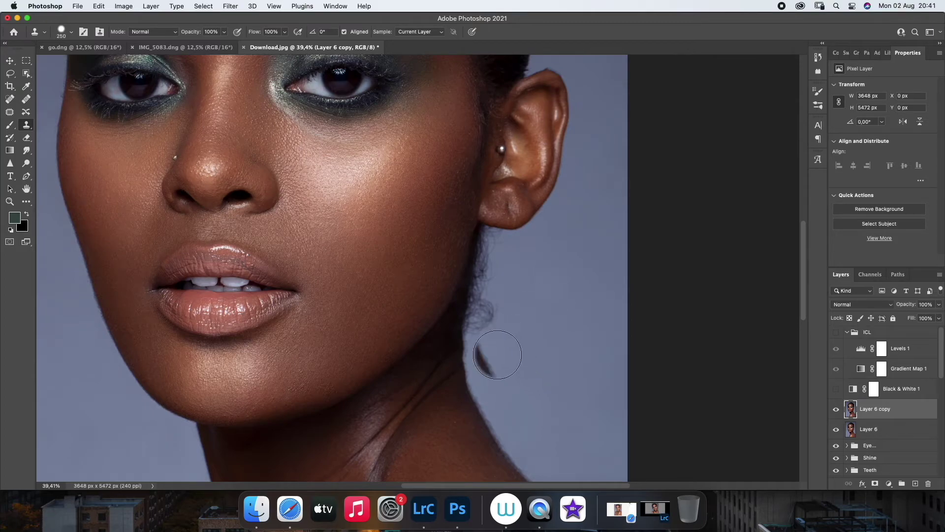
pyautogui.press('[')
pyautogui.press('[')
pyautogui.press('[')
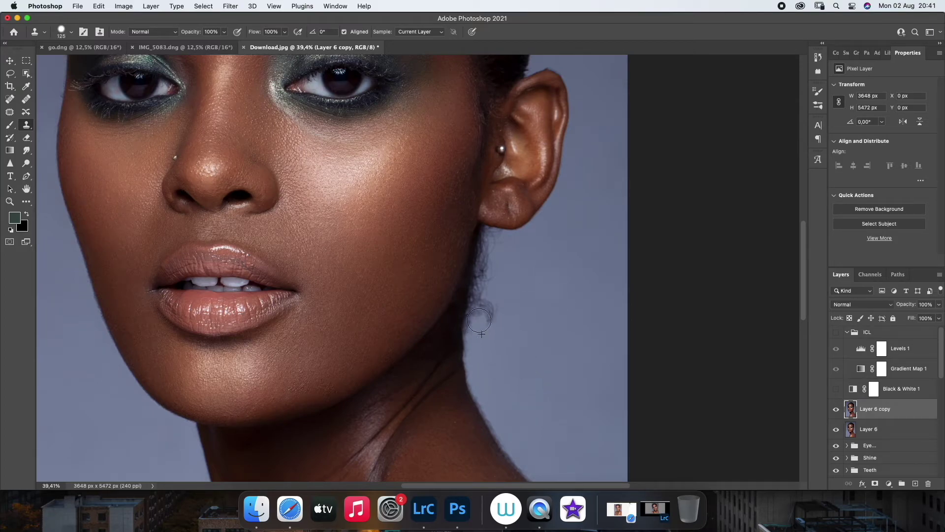
pyautogui.moveTo(494, 261)
pyautogui.mouseDown()
pyautogui.moveTo(473, 340)
pyautogui.moveTo(490, 242)
pyautogui.moveTo(474, 348)
pyautogui.mouseUp()
pyautogui.moveTo(477, 310); pyautogui.dragTo(484, 273)
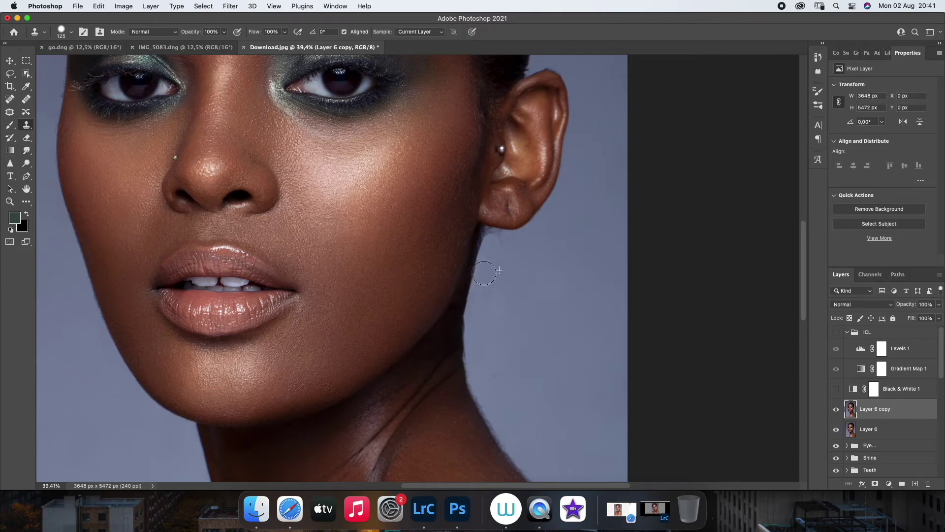
pyautogui.moveTo(472, 325)
pyautogui.mouseDown()
pyautogui.moveTo(474, 367)
pyautogui.moveTo(477, 327)
pyautogui.mouseUp()
# Clone the neck and jaw edge below the earlobe with an 80 brush
pyautogui.press('[')
pyautogui.press('[')
pyautogui.press('[')
pyautogui.moveTo(495, 261)
pyautogui.mouseDown()
pyautogui.moveTo(498, 233)
pyautogui.moveTo(489, 236)
pyautogui.mouseUp()
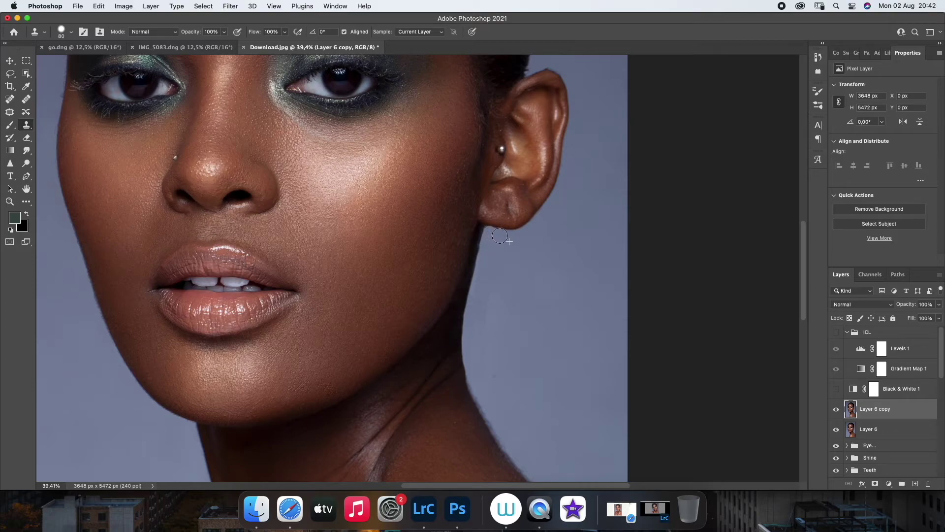
pyautogui.moveTo(498, 266); pyautogui.dragTo(502, 235)
pyautogui.keyDown('alt'); pyautogui.click(499, 272); pyautogui.keyUp('alt')
pyautogui.moveTo(477, 281); pyautogui.dragTo(477, 290)
pyautogui.moveTo(474, 285); pyautogui.dragTo(482, 232)
pyautogui.moveTo(472, 285)
pyautogui.mouseDown()
pyautogui.moveTo(462, 310)
pyautogui.moveTo(477, 266)
pyautogui.mouseUp()
# Clone clean background down the neck's outer edge to the shoulder, then zoom out
pyautogui.keyDown('alt'); pyautogui.click(459, 316); pyautogui.keyUp('alt')
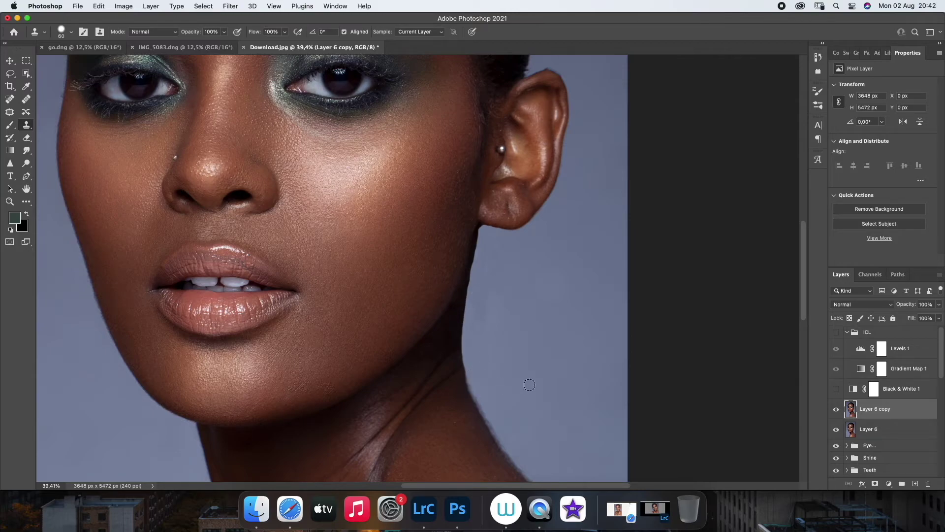
pyautogui.scroll(-1, 510, 369)
pyautogui.scroll(-4, 514, 320)
pyautogui.keyDown('alt'); pyautogui.click(476, 263); pyautogui.keyUp('alt')
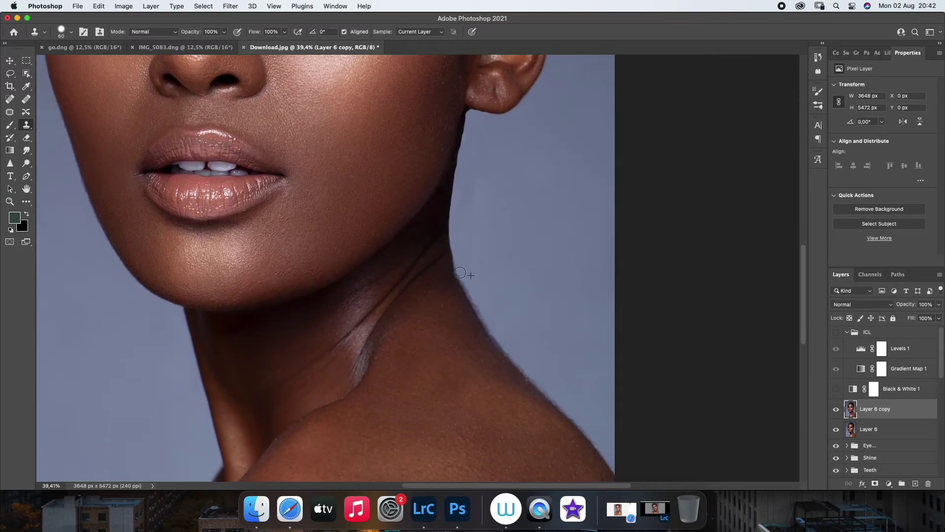
pyautogui.moveTo(467, 261)
pyautogui.mouseDown()
pyautogui.moveTo(505, 352)
pyautogui.moveTo(593, 441)
pyautogui.mouseUp()
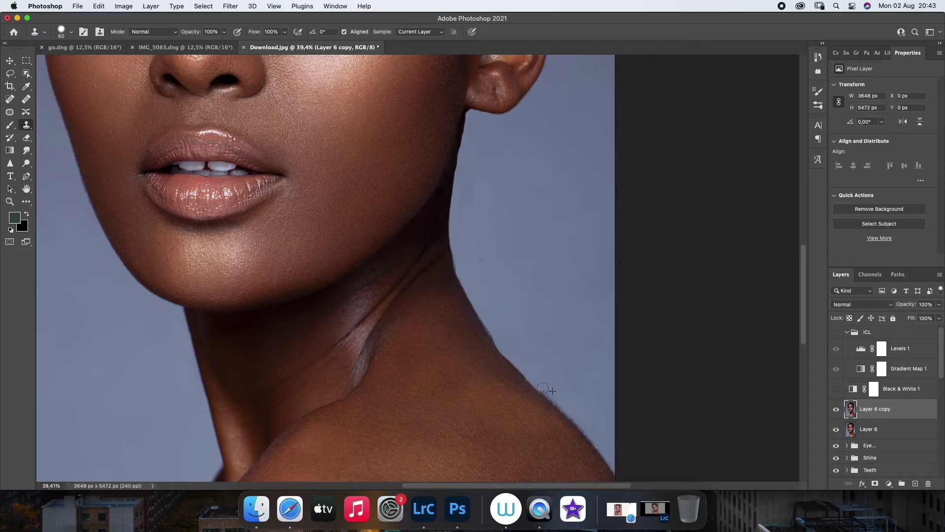
pyautogui.moveTo(504, 345); pyautogui.dragTo(455, 242)
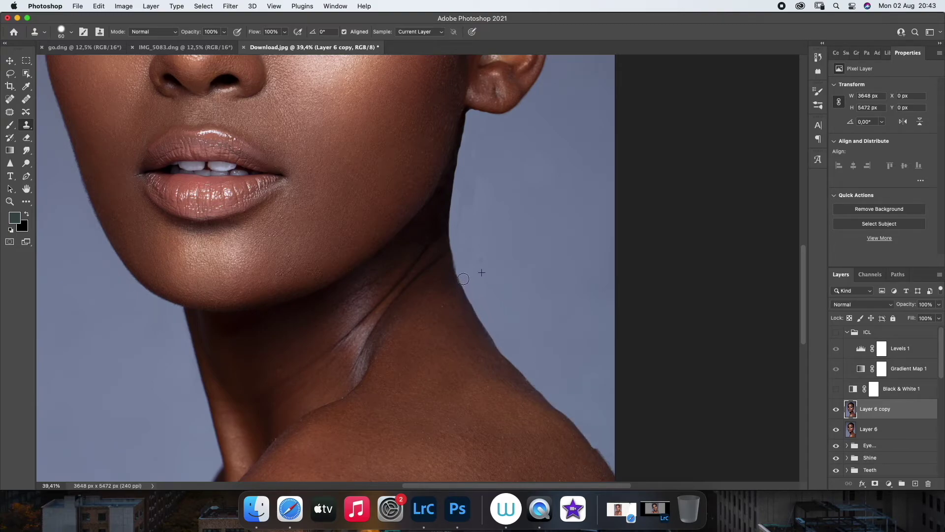
pyautogui.moveTo(562, 406); pyautogui.dragTo(592, 429)
pyautogui.click(9, 201)
pyautogui.moveTo(381, 308); pyautogui.dragTo(345, 307)
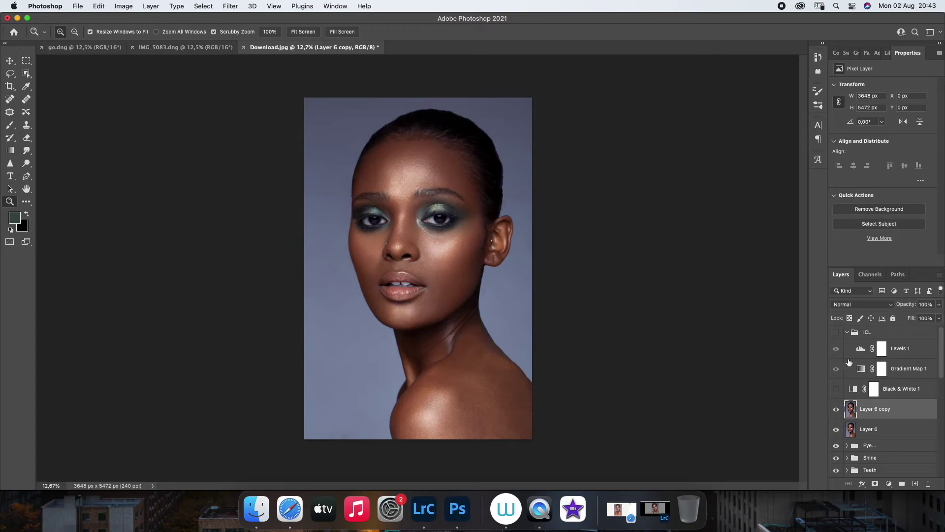
# Fit the portrait on screen and open the Liquify filter (Shift+Cmd+X)
pyautogui.press('super+0')
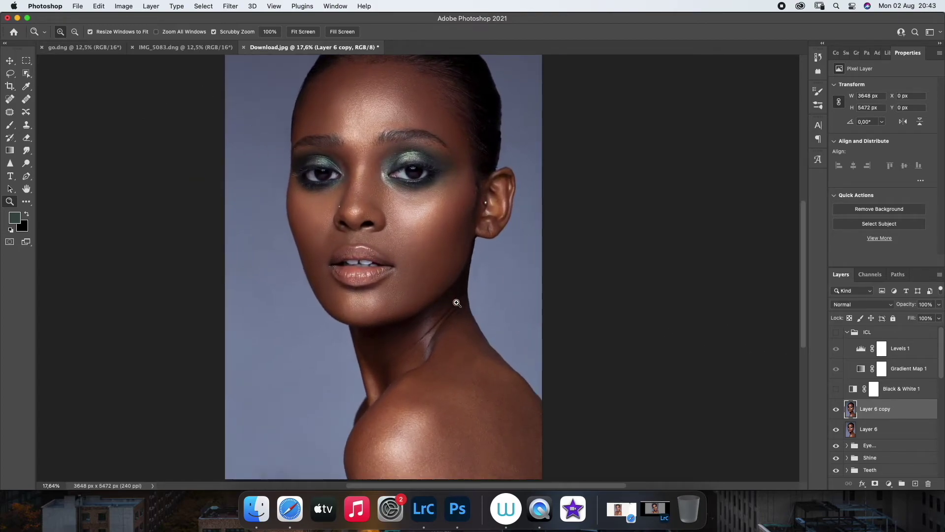
pyautogui.click(230, 6)
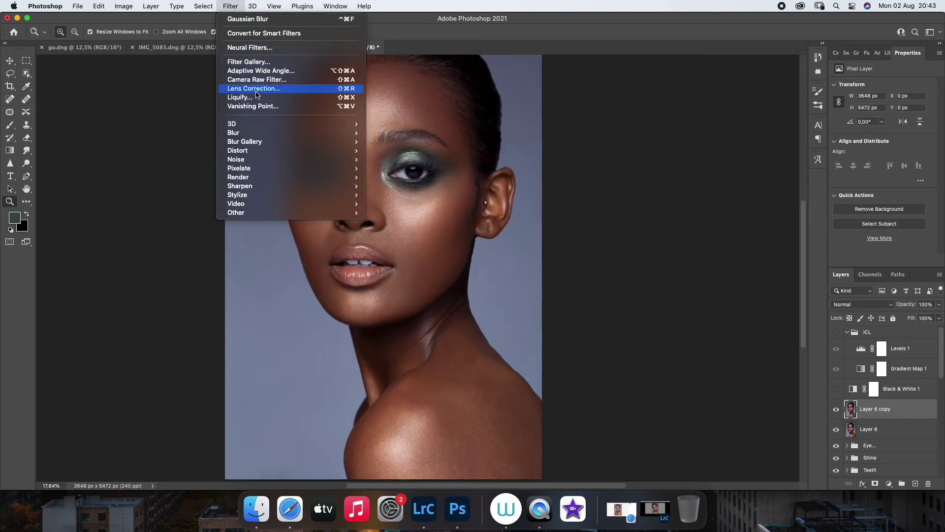
pyautogui.click(449, 306)
pyautogui.press('super+shift+x')
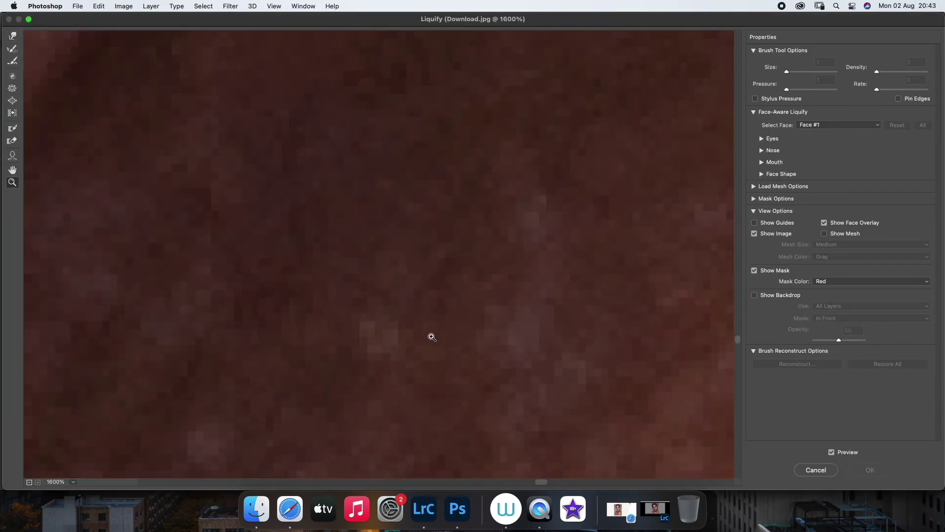
# Set the Liquify preview zoom to 66.7% on the neck
pyautogui.rightClick(397, 331)
pyautogui.click(419, 351)
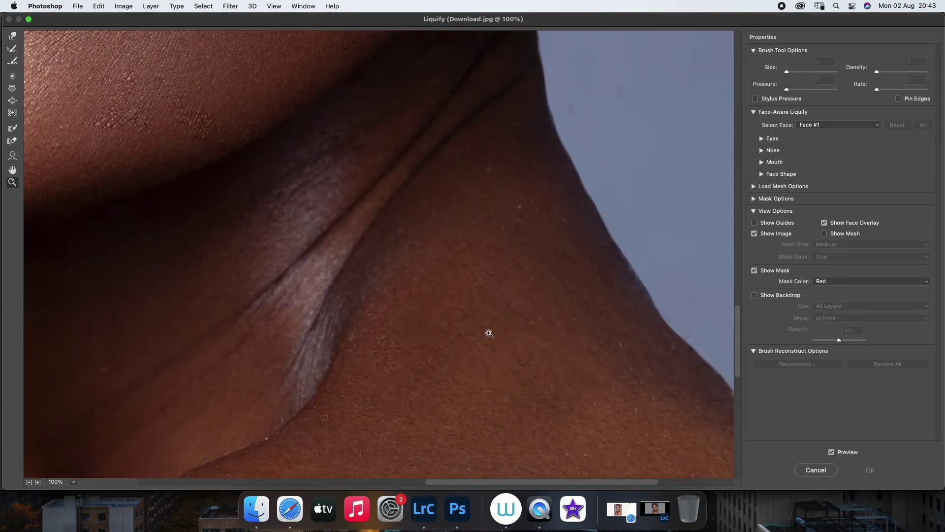
pyautogui.rightClick(490, 342)
pyautogui.click(516, 365)
pyautogui.rightClick(503, 367)
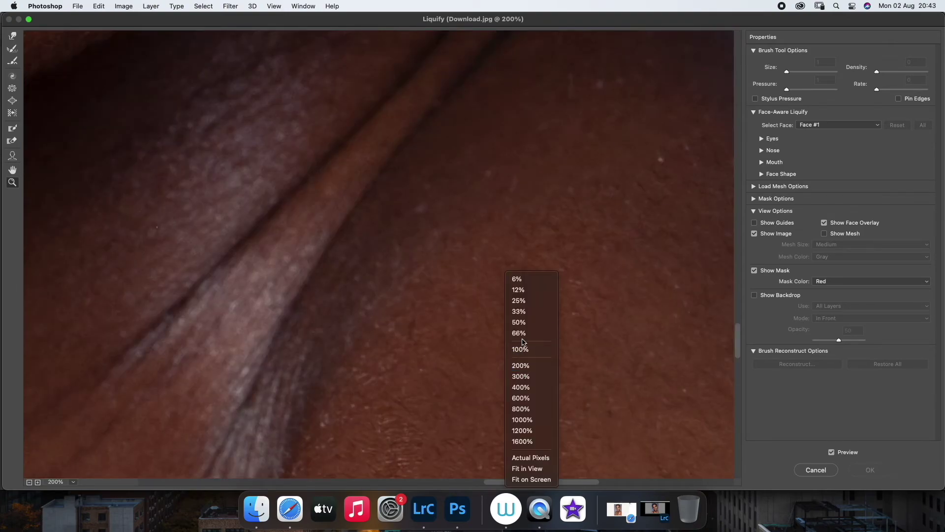
pyautogui.click(520, 334)
pyautogui.scroll(-2, 511, 354)
pyautogui.scroll(-2, 393, 323)
# Forward-warp the neck edge with a smaller brush to smooth its contour
pyautogui.press('[')
pyautogui.press('[')
pyautogui.moveTo(538, 211); pyautogui.dragTo(545, 218)
pyautogui.press(']')
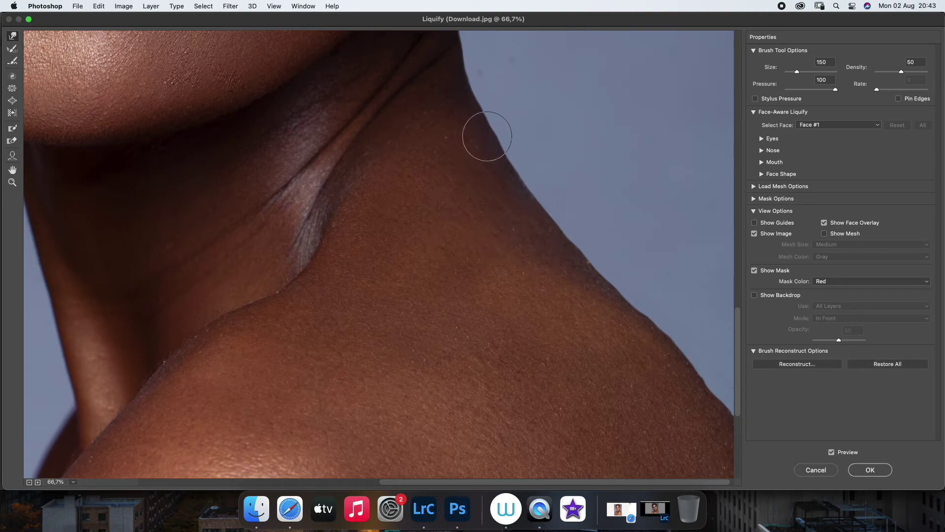
pyautogui.press(']')
pyautogui.press(']')
pyautogui.press(']')
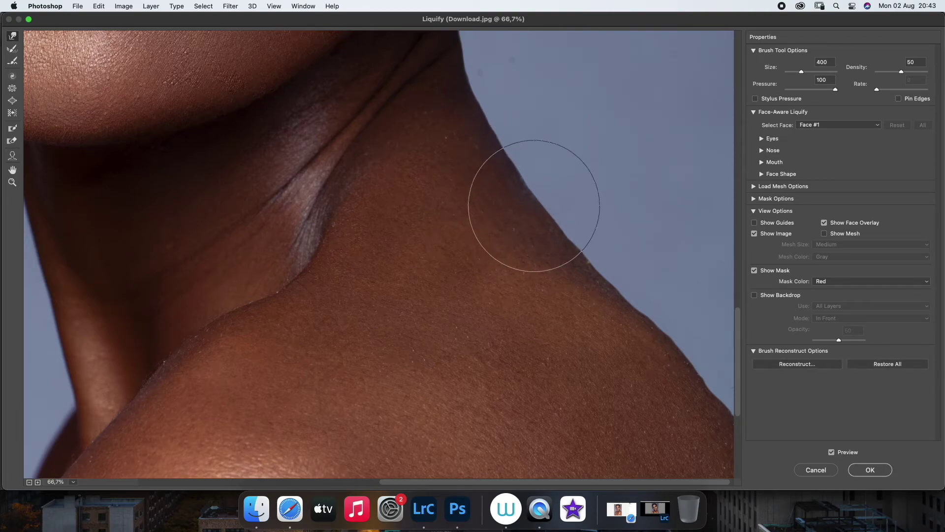
pyautogui.press('[')
pyautogui.press('[')
pyautogui.press('[')
pyautogui.press('[')
pyautogui.press('[')
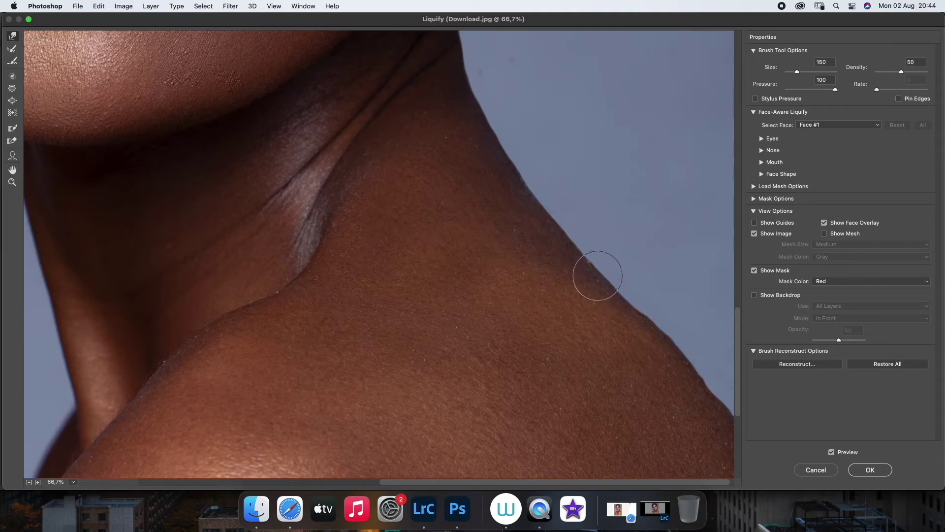
pyautogui.press('[')
pyautogui.press('[')
pyautogui.press('[')
pyautogui.press(']')
pyautogui.press(']')
pyautogui.moveTo(646, 320); pyautogui.dragTo(669, 358)
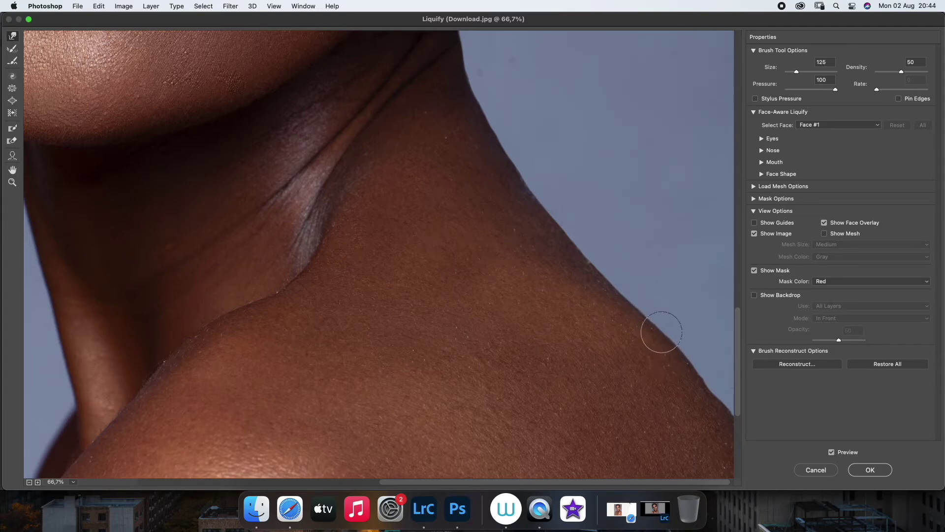
pyautogui.press(']')
pyautogui.press(']')
pyautogui.press(']')
pyautogui.press('[')
pyautogui.press('[')
pyautogui.press('[')
pyautogui.press(']')
pyautogui.press(']')
pyautogui.press(']')
pyautogui.press('[')
pyautogui.press('[')
pyautogui.press('[')
pyautogui.press('[')
pyautogui.press('[')
pyautogui.press('[')
pyautogui.press('[')
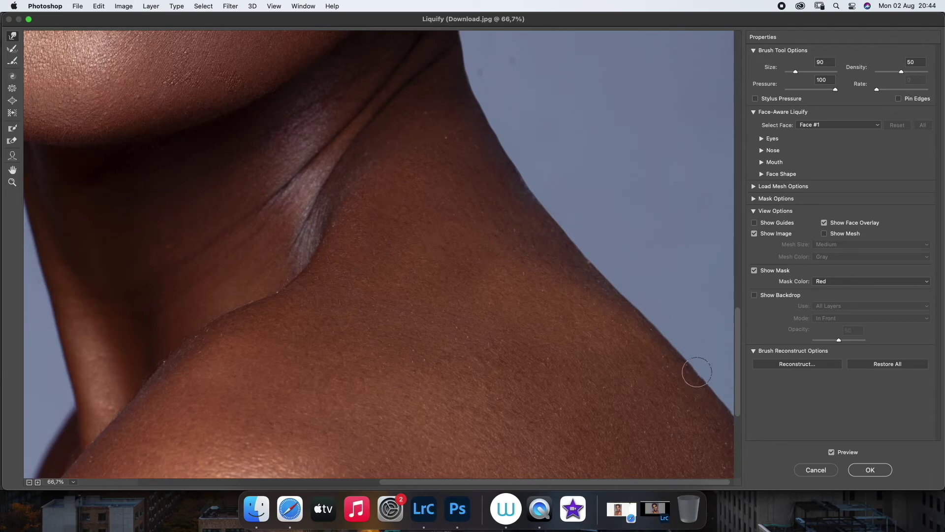
# Warp the shoulder edge and the jawline near the ear, resizing the brush as needed
pyautogui.press(']')
pyautogui.press(']')
pyautogui.press(']')
pyautogui.press('[')
pyautogui.press('[')
pyautogui.press('[')
pyautogui.press(']')
pyautogui.press(']')
pyautogui.press('[')
pyautogui.press(']')
pyautogui.press(']')
pyautogui.press('[')
pyautogui.press('[')
pyautogui.scroll(5, 433, 154)
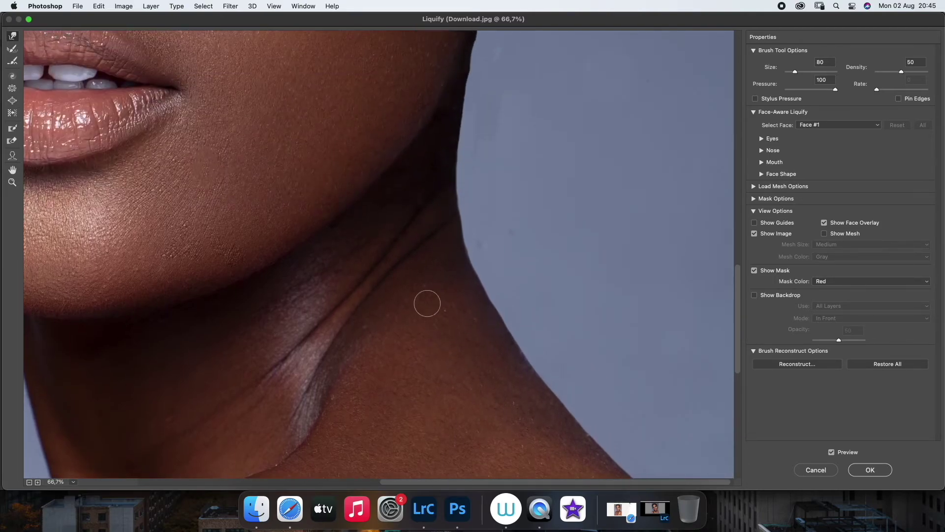
pyautogui.press(']')
pyautogui.press('[')
pyautogui.press('[')
pyautogui.press(']')
pyautogui.scroll(2, 457, 197)
pyautogui.scroll(3, 468, 197)
pyautogui.press(']')
pyautogui.press(']')
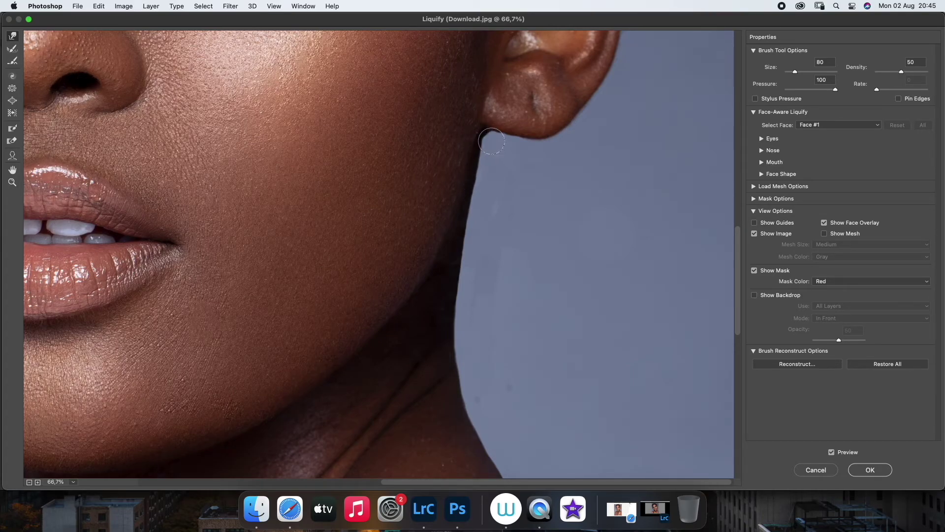
pyautogui.press('[')
pyautogui.press('[')
pyautogui.press(']')
pyautogui.press(']')
pyautogui.press(']')
pyautogui.click(12, 183)
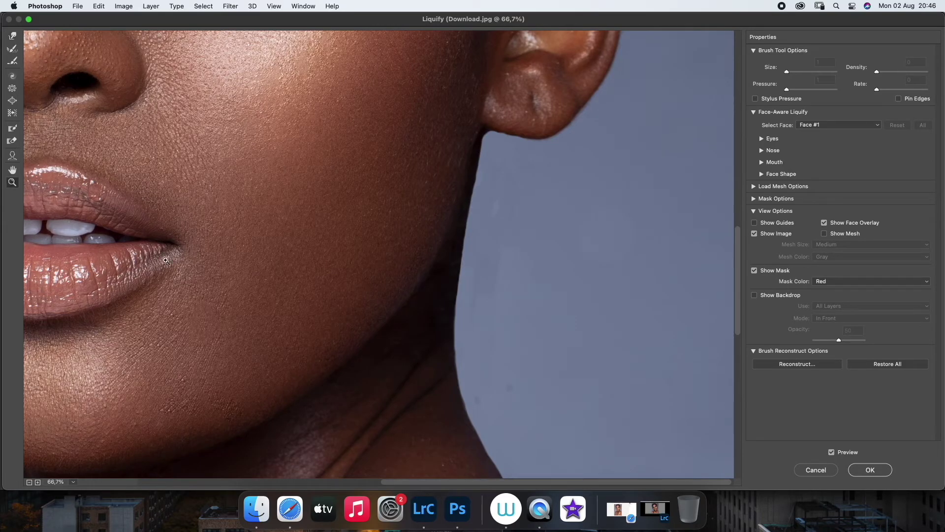
# Set the Liquify preview to 25% and pan to show the top of the head
pyautogui.scroll(-7, 206, 285)
pyautogui.rightClick(398, 271)
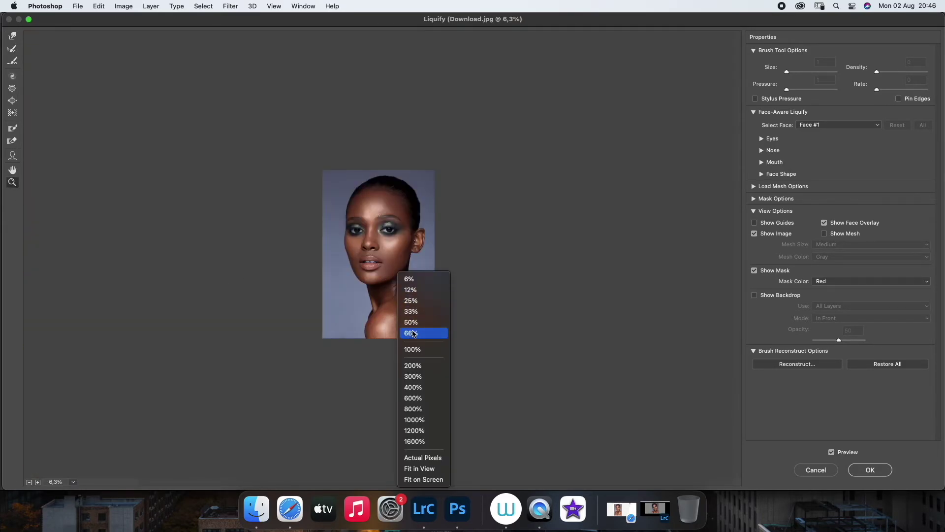
pyautogui.click(417, 350)
pyautogui.rightClick(400, 270)
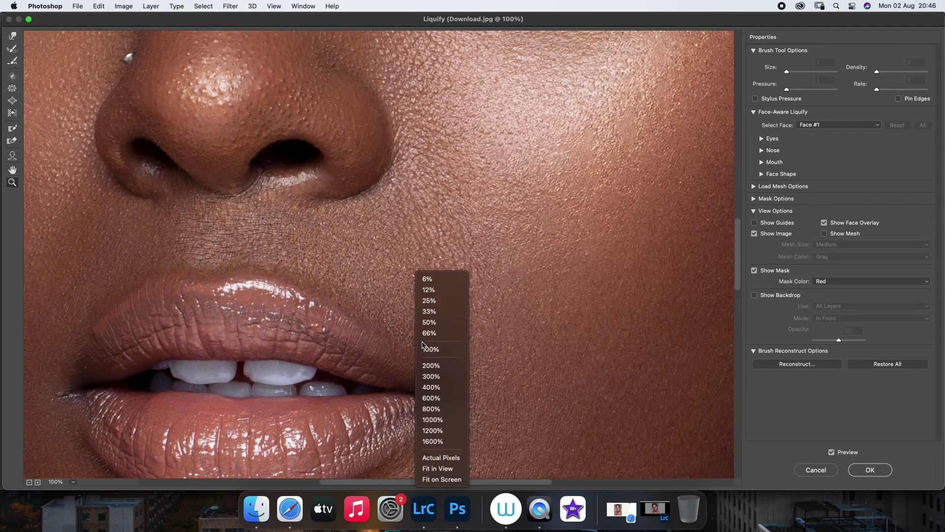
pyautogui.click(426, 325)
pyautogui.rightClick(420, 270)
pyautogui.click(435, 311)
pyautogui.rightClick(423, 271)
pyautogui.click(434, 300)
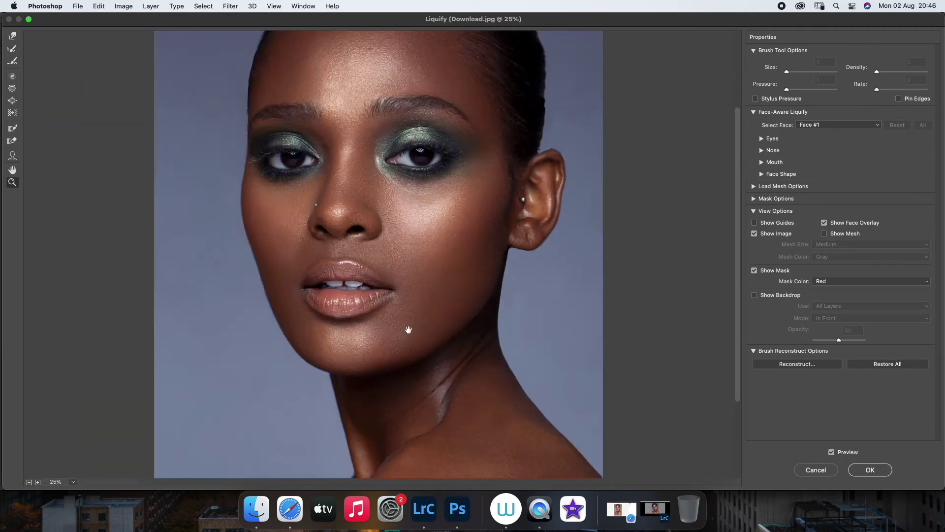
pyautogui.moveTo(406, 330); pyautogui.dragTo(392, 442)
# Forward-warp the curve of the top of the head with adjusted brush sizes
pyautogui.click(12, 36)
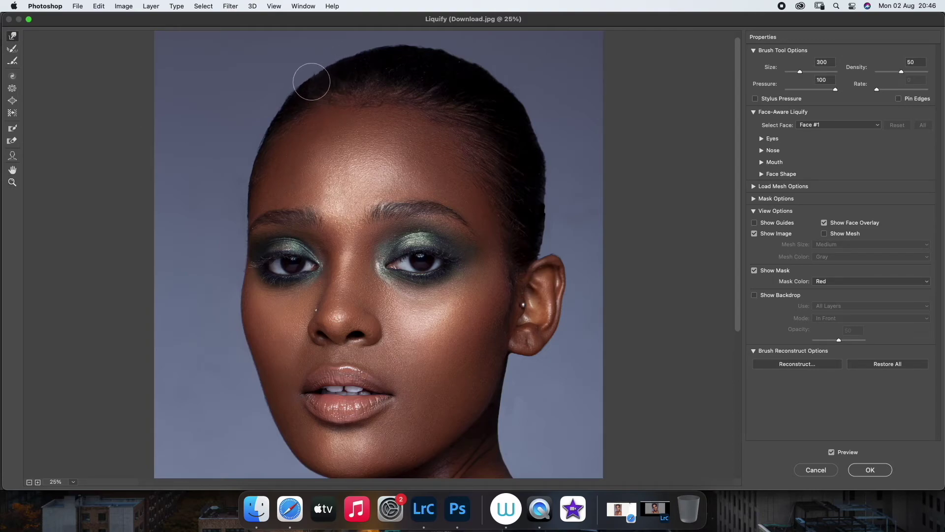
pyautogui.press(']')
pyautogui.press(']')
pyautogui.press(']')
pyautogui.press(']')
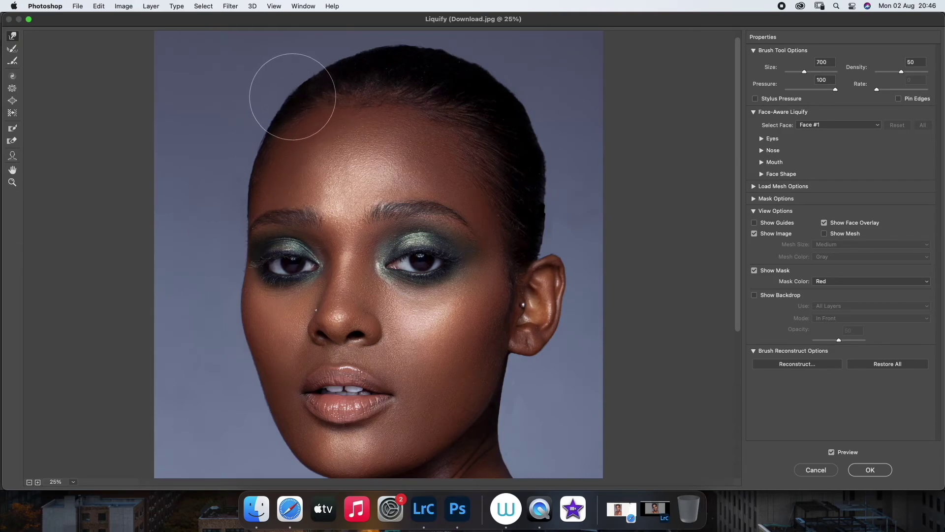
pyautogui.press('[')
pyautogui.press('[')
pyautogui.press('[')
pyautogui.press('[')
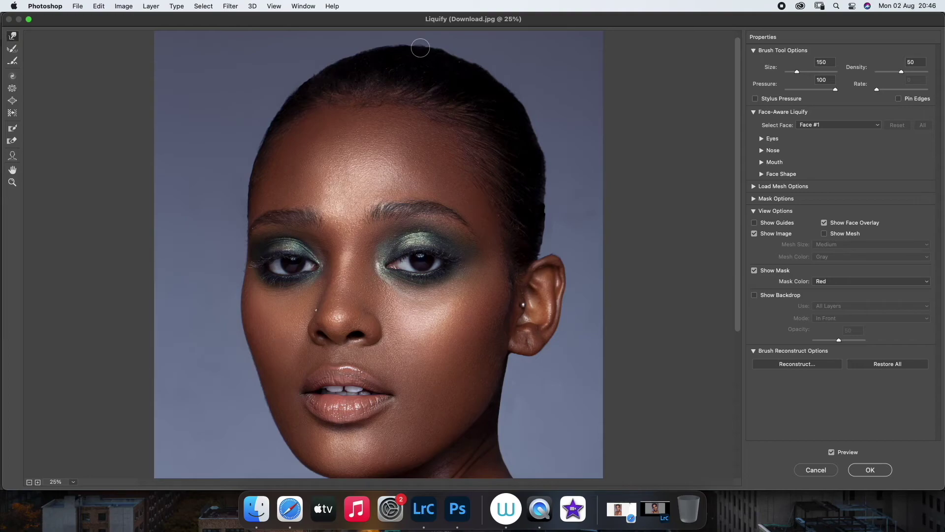
pyautogui.press(']')
pyautogui.press(']')
pyautogui.press(']')
pyautogui.press(']')
pyautogui.press('[')
pyautogui.press('[')
pyautogui.press('[')
pyautogui.press(']')
pyautogui.press(']')
pyautogui.press(']')
pyautogui.press(']')
pyautogui.press(']')
pyautogui.press(']')
pyautogui.press(']')
pyautogui.press(']')
pyautogui.press('[')
pyautogui.press('[')
pyautogui.press('[')
pyautogui.press('[')
pyautogui.press('[')
pyautogui.press('[')
pyautogui.press('[')
pyautogui.press('[')
pyautogui.press('[')
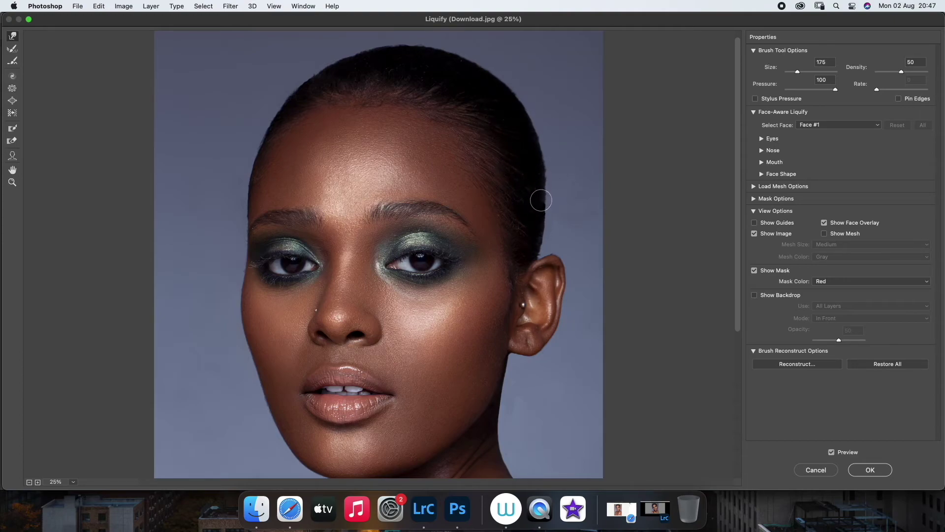
# Warp the hairline and ear outline, enlarging the brush to 1000
pyautogui.press('[')
pyautogui.press('[')
pyautogui.press(']')
pyautogui.press('[')
pyautogui.press('[')
pyautogui.press(']')
pyautogui.press(']')
pyautogui.press(']')
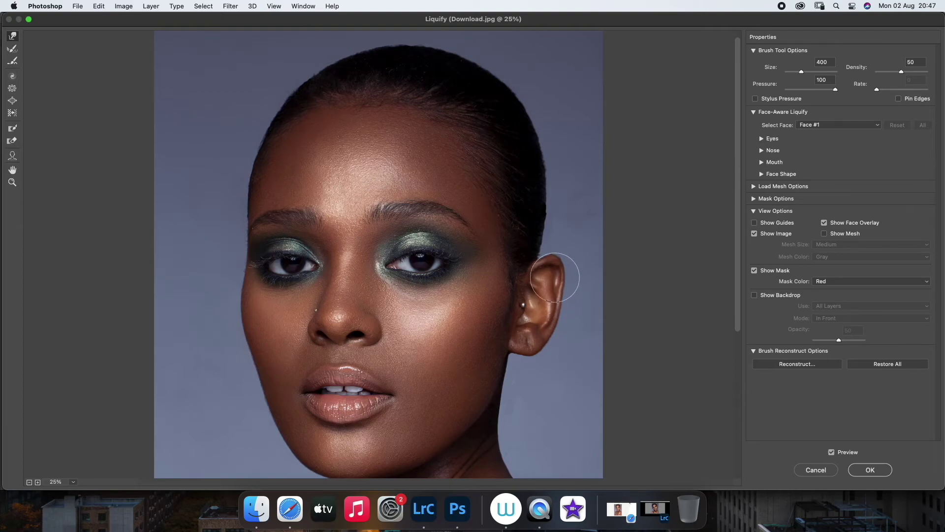
pyautogui.press(']')
pyautogui.press(']')
pyautogui.press('[')
pyautogui.press('[')
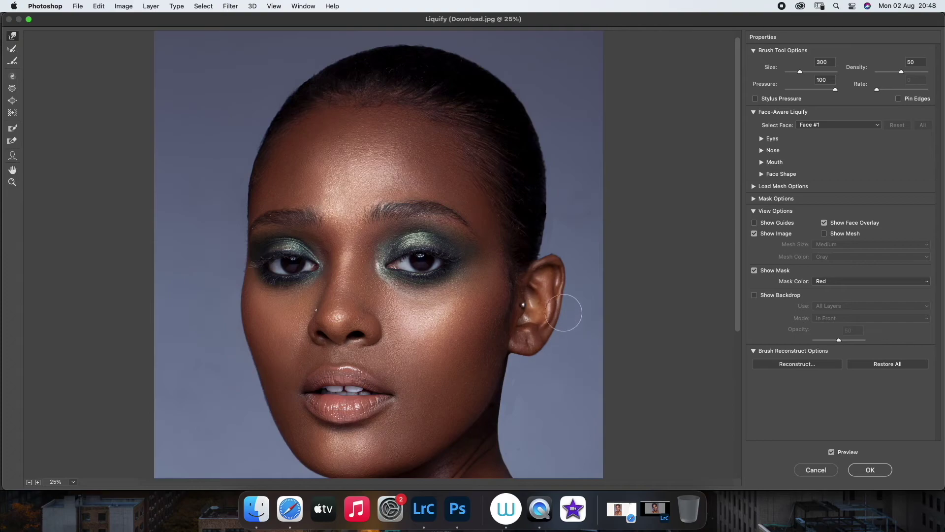
pyautogui.press(']')
pyautogui.press(']')
pyautogui.press(']')
pyautogui.press(']')
pyautogui.press(']')
pyautogui.press(']')
pyautogui.click(12, 183)
pyautogui.rightClick(336, 270)
# Compare the Liquify preview on and off, then apply the reshaping with OK
pyautogui.click(355, 463)
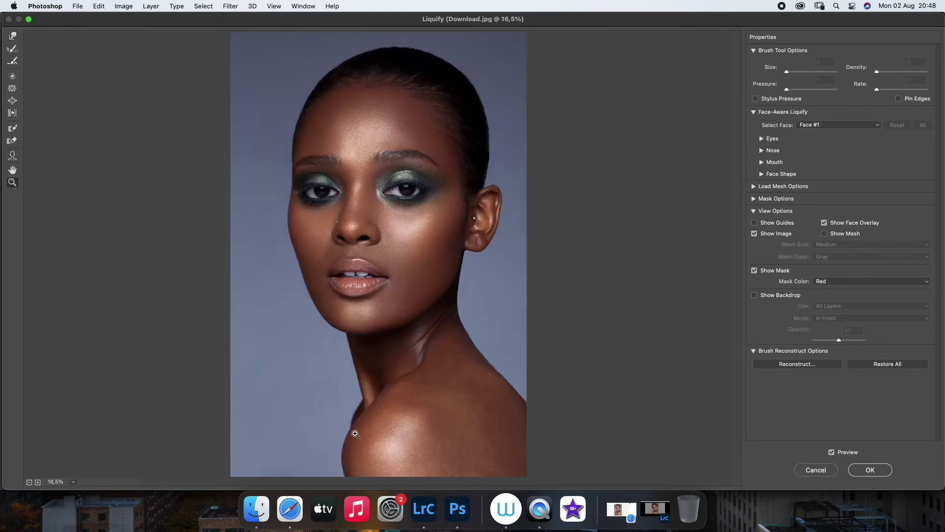
pyautogui.click(832, 452)
pyautogui.click(831, 452)
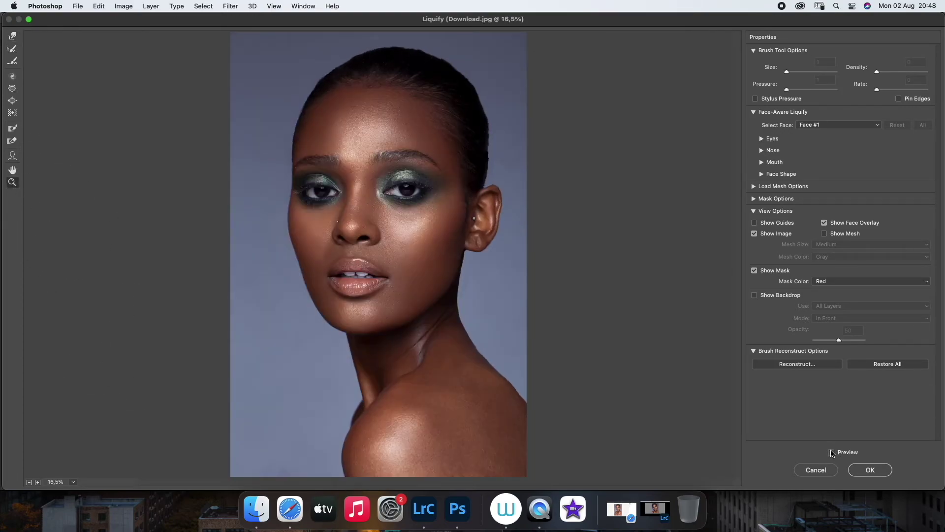
pyautogui.click(831, 452)
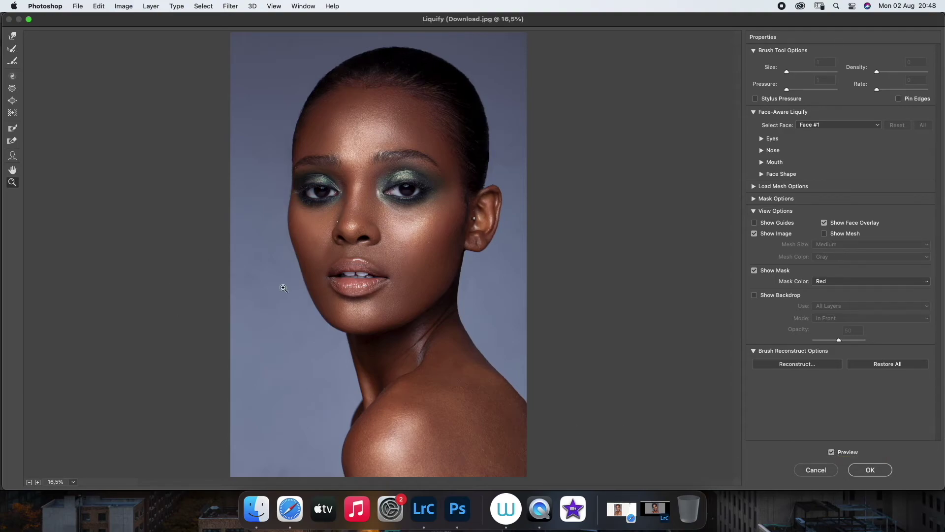
pyautogui.click(869, 469)
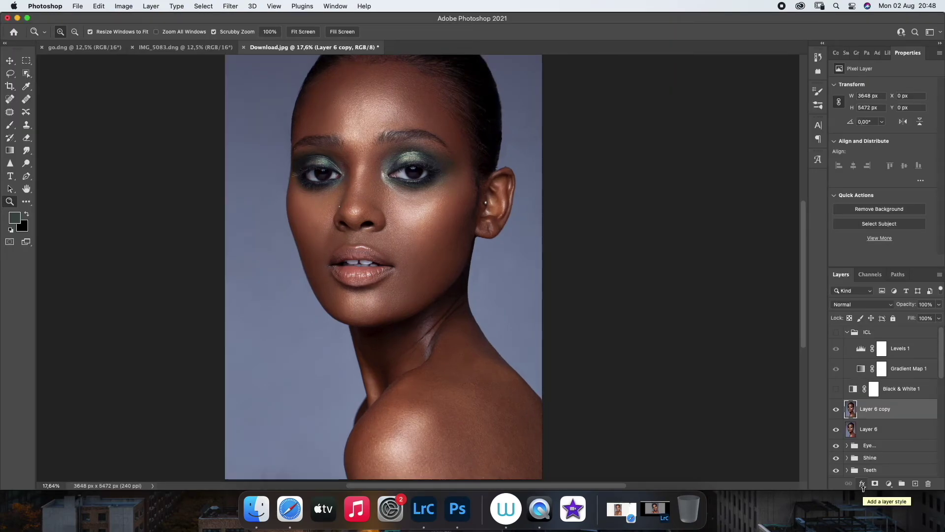
# Compare Layer 6 copy on and off, then add a Black & White adjustment layer
pyautogui.moveTo(312, 256)
pyautogui.mouseDown()
pyautogui.moveTo(361, 283)
pyautogui.moveTo(350, 282)
pyautogui.mouseUp()
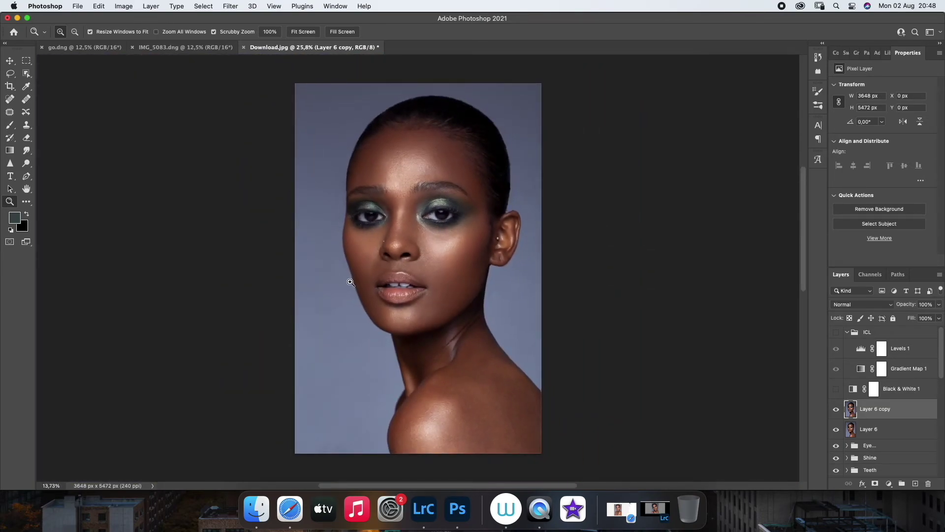
pyautogui.doubleClick(839, 412)
pyautogui.click(839, 411)
pyautogui.doubleClick(838, 412)
pyautogui.click(838, 412)
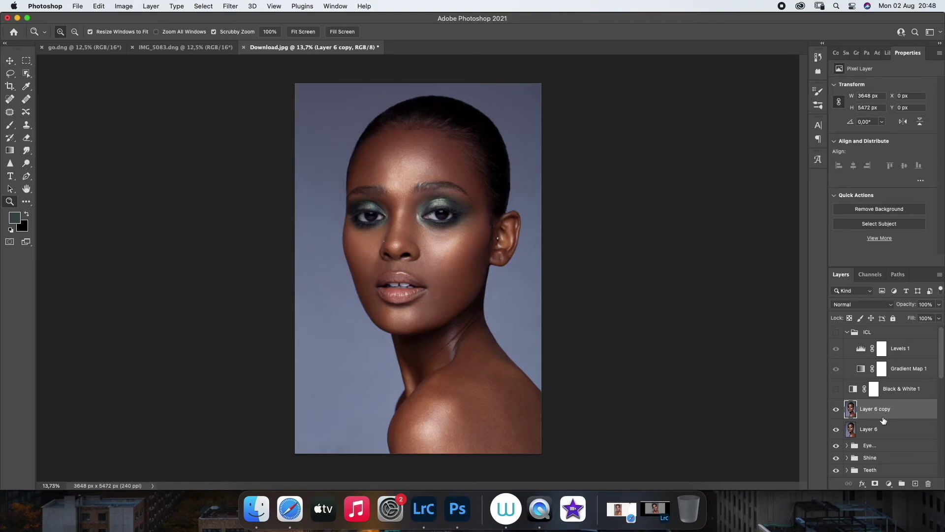
pyautogui.click(889, 484)
pyautogui.click(899, 378)
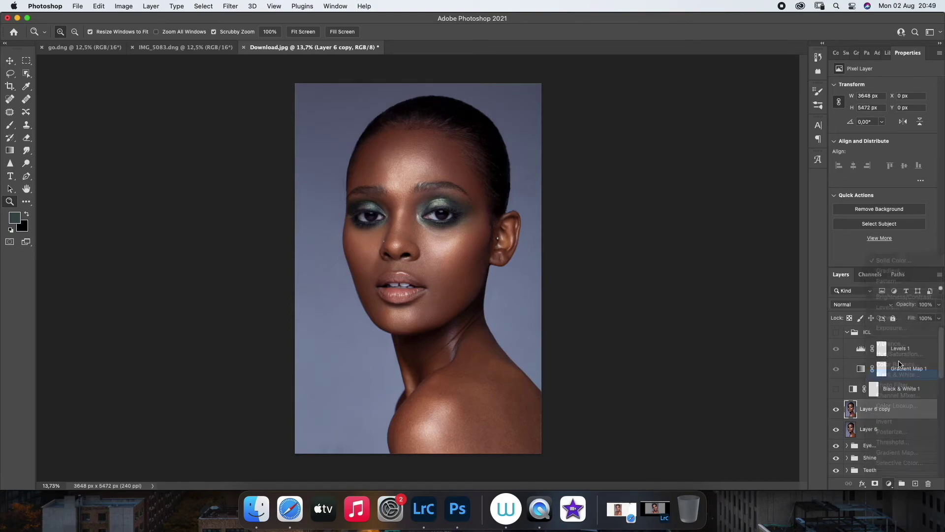
# Set Black & White 2 to Multiply blending with lowered opacity
pyautogui.click(873, 304)
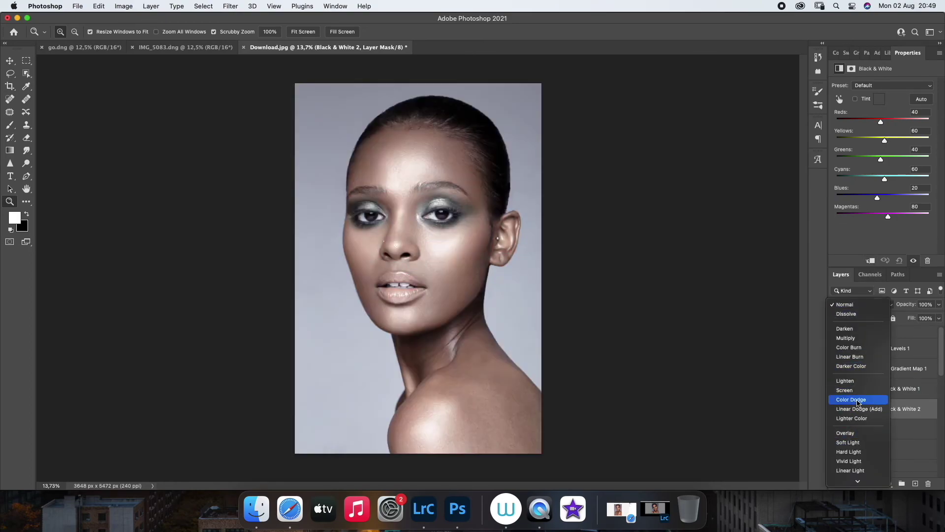
pyautogui.click(851, 338)
pyautogui.click(939, 304)
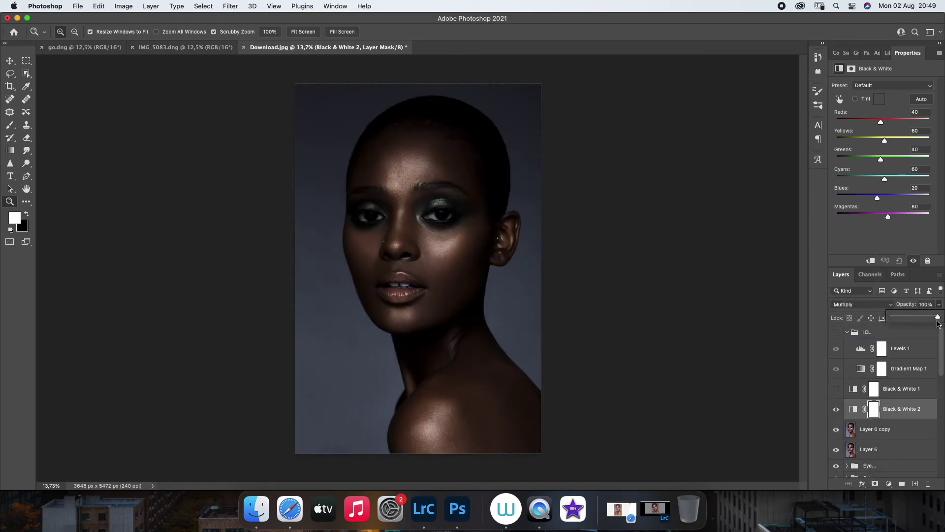
pyautogui.moveTo(900, 323); pyautogui.dragTo(897, 321)
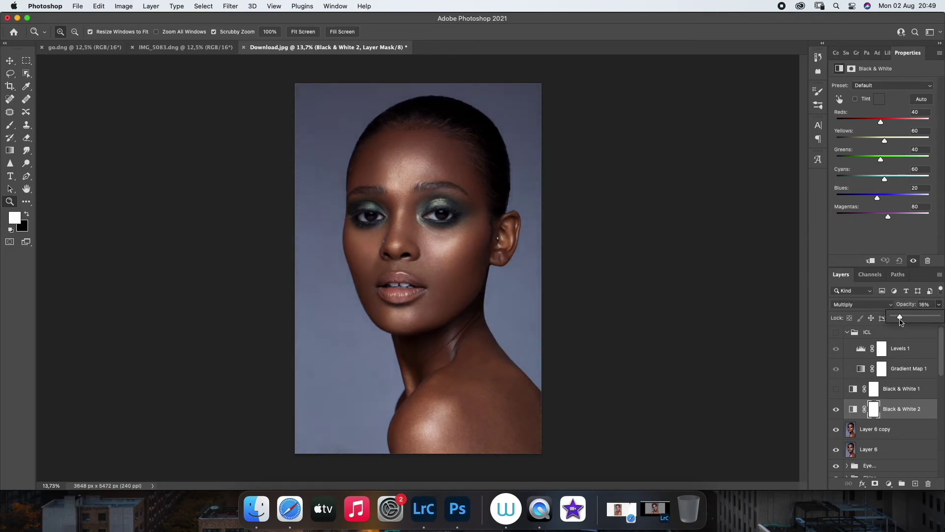
# Add a 25% Cooling Filter (80) Photo Filter and group it with Black & White 2 into Group 1
pyautogui.click(889, 484)
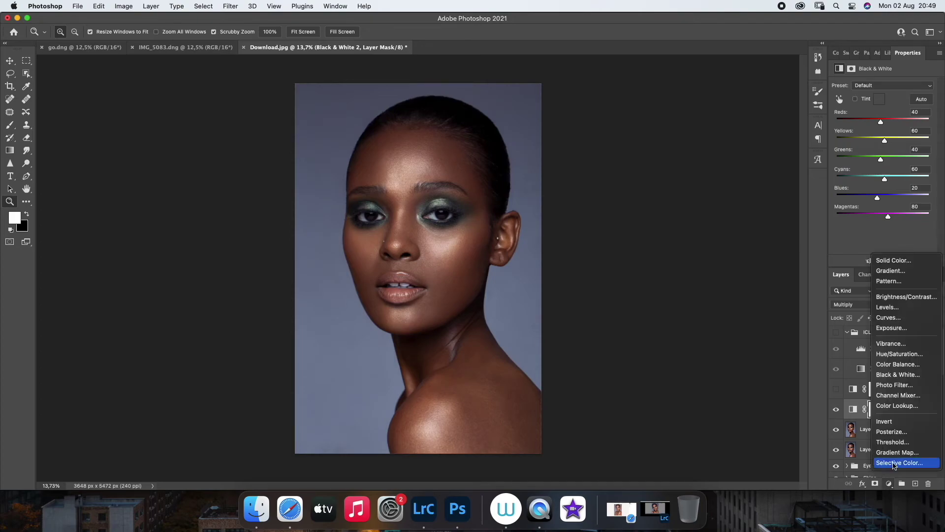
pyautogui.click(896, 386)
pyautogui.click(888, 86)
pyautogui.click(892, 114)
pyautogui.click(939, 304)
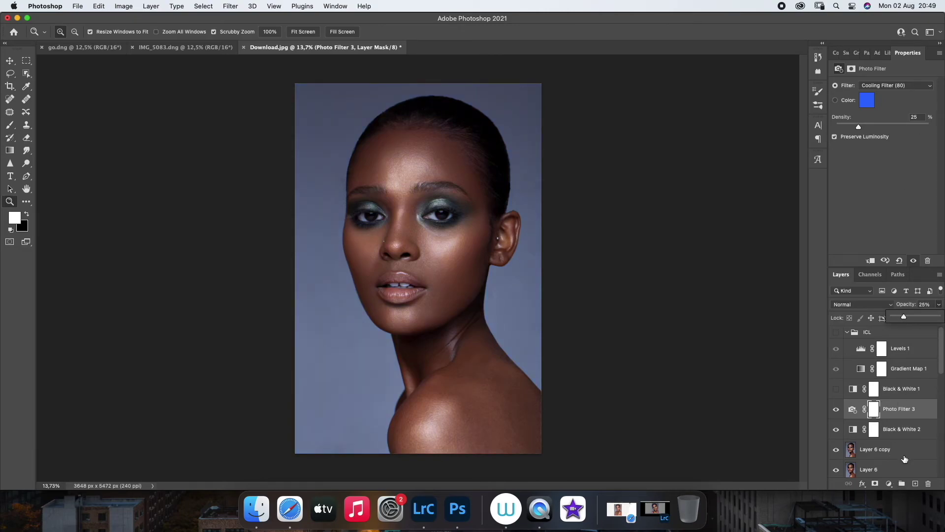
pyautogui.keyDown('shift'); pyautogui.click(905, 428); pyautogui.keyUp('shift')
pyautogui.press('super+g')
pyautogui.click(847, 405)
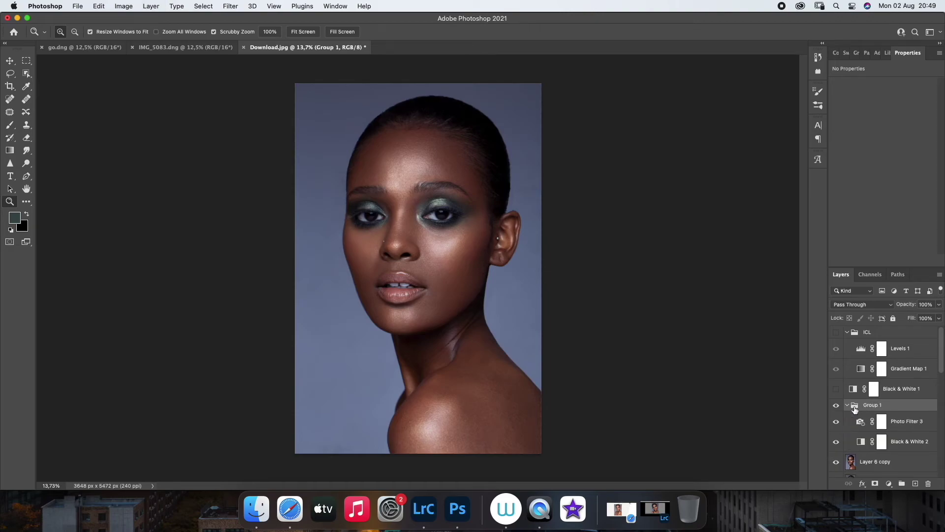
# Add Color Balance 1 above Photo Filter 3, shifting the shadows slightly toward cyan
pyautogui.click(902, 425)
pyautogui.click(892, 483)
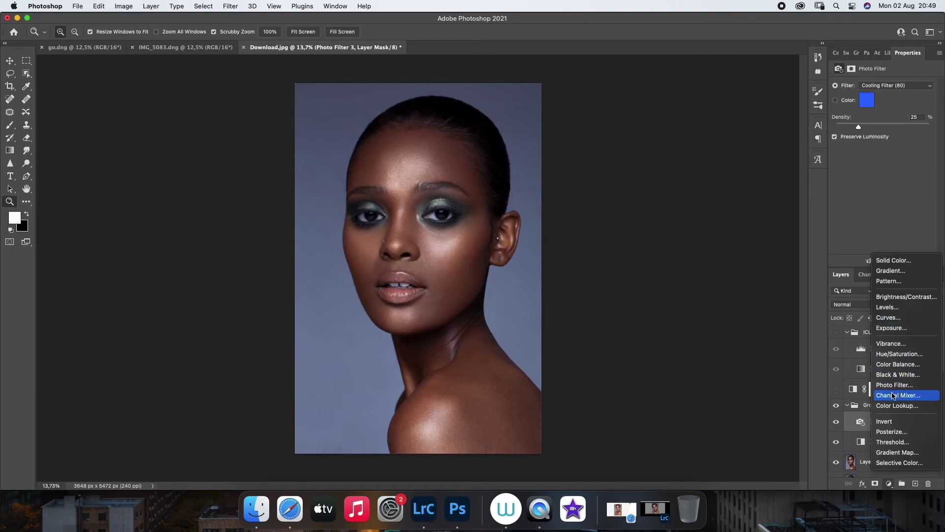
pyautogui.click(896, 364)
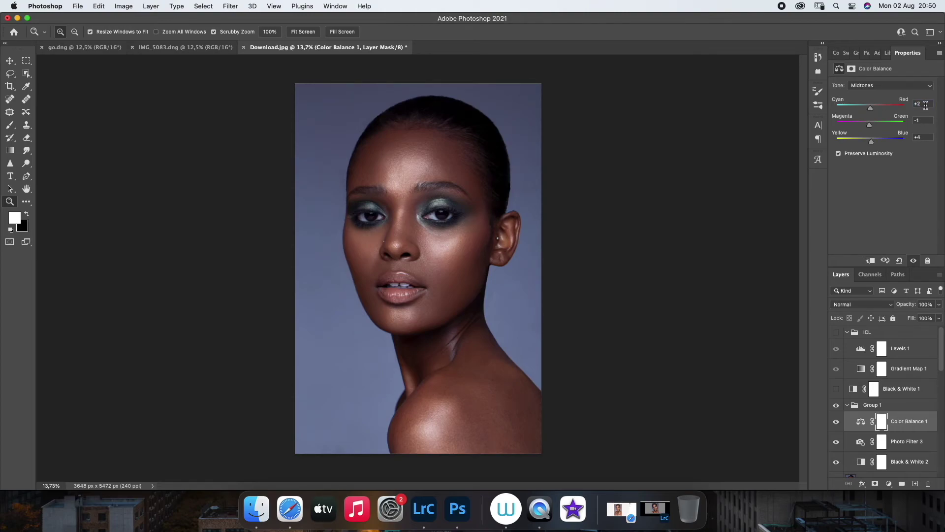
pyautogui.click(888, 85)
pyautogui.click(866, 74)
pyautogui.moveTo(868, 109); pyautogui.dragTo(872, 112)
pyautogui.click(876, 85)
pyautogui.click(872, 104)
# Add Curves 5 with raised highlights and Levels 2 with inputs 2 and 237
pyautogui.click(889, 483)
pyautogui.click(887, 318)
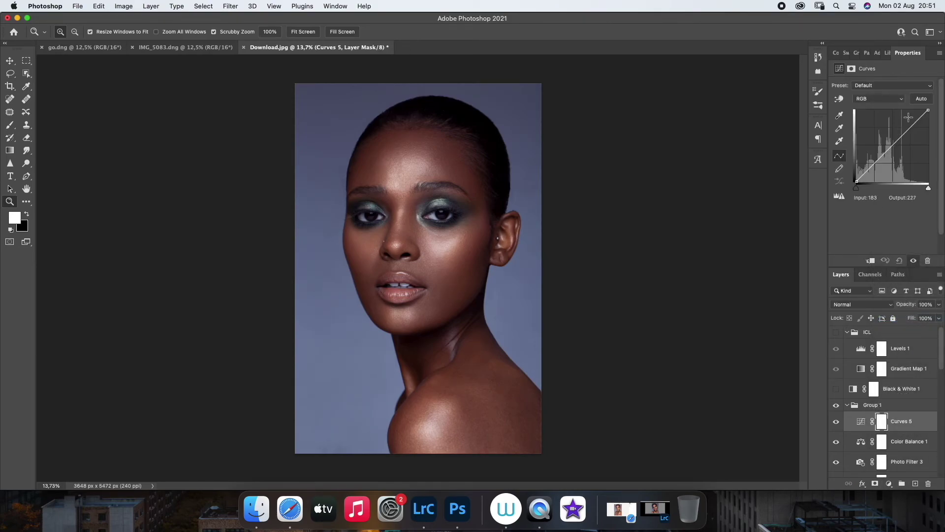
pyautogui.moveTo(912, 128); pyautogui.dragTo(911, 126)
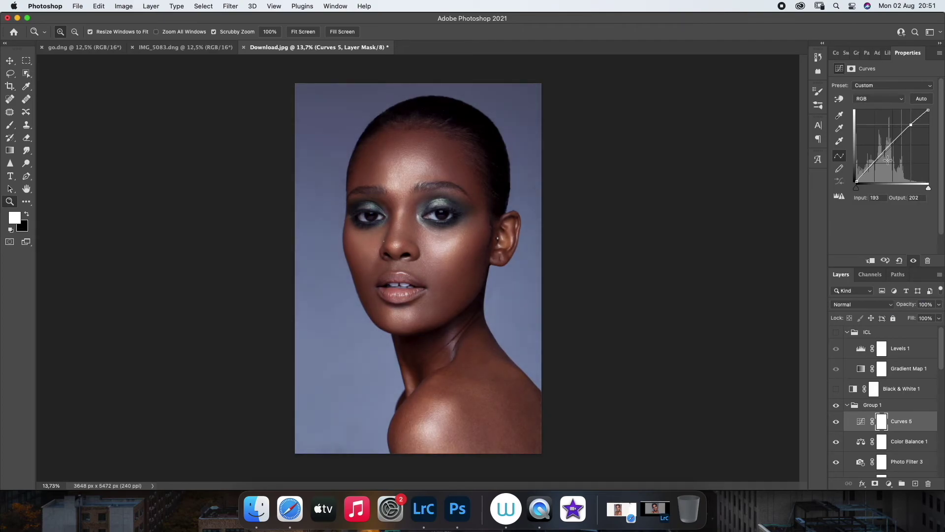
pyautogui.click(875, 163)
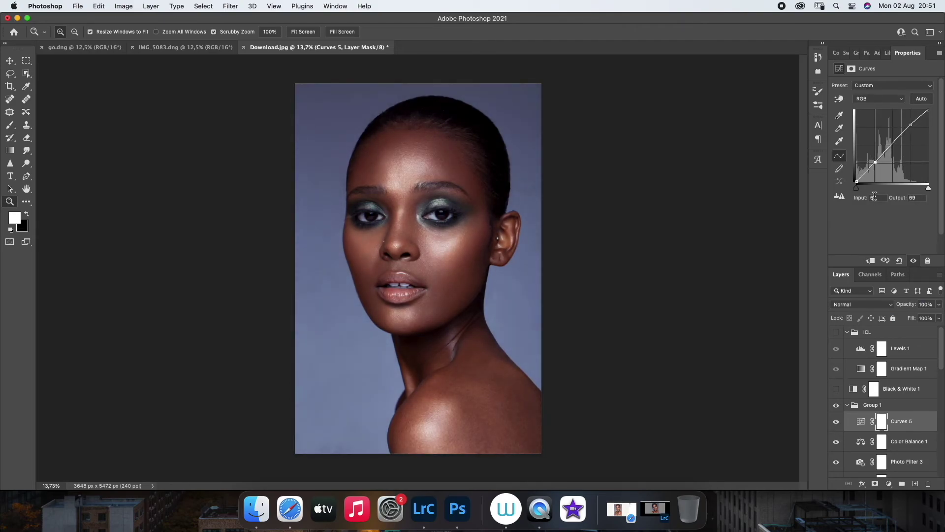
pyautogui.click(889, 483)
pyautogui.click(886, 309)
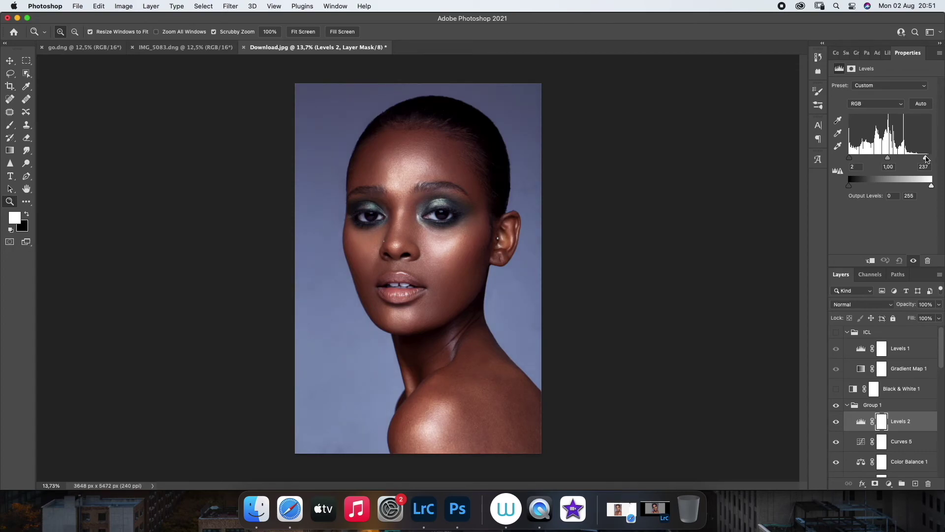
pyautogui.click(886, 405)
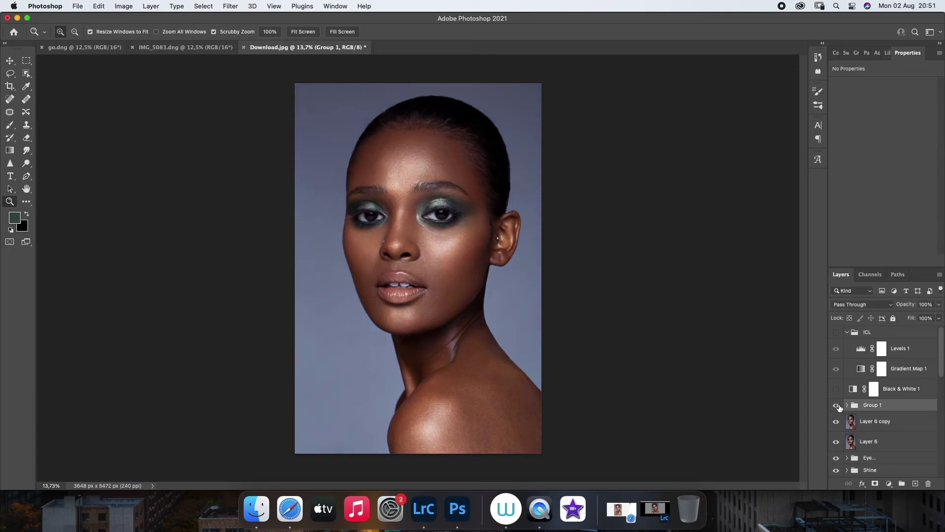
# Set Group 1 to 75% opacity and add a Vibrance adjustment of about +5 inside it
pyautogui.click(835, 405)
pyautogui.click(938, 306)
pyautogui.moveTo(937, 316); pyautogui.dragTo(929, 316)
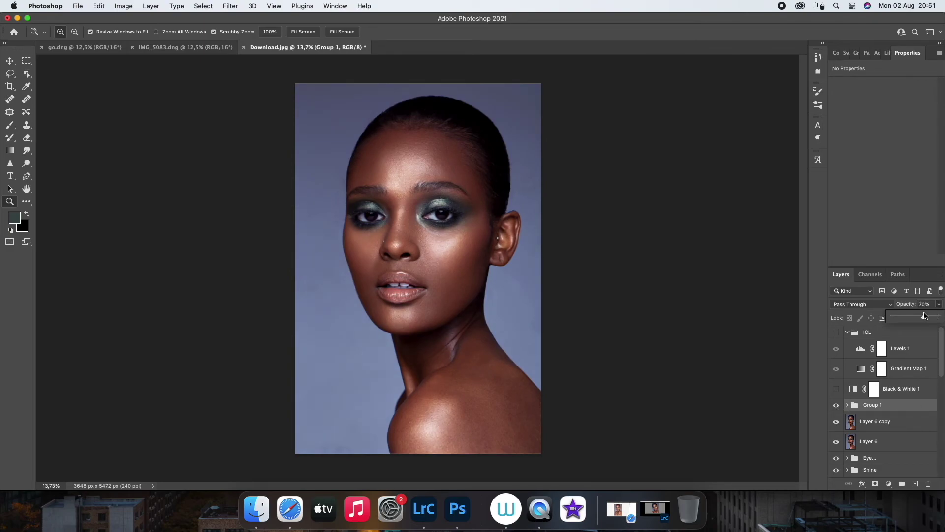
pyautogui.click(847, 405)
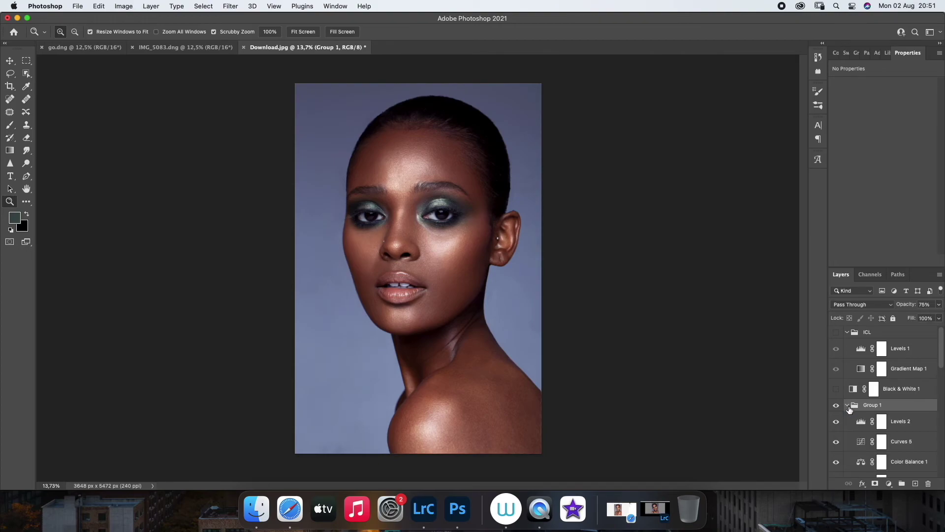
pyautogui.click(912, 425)
pyautogui.click(889, 484)
pyautogui.click(889, 338)
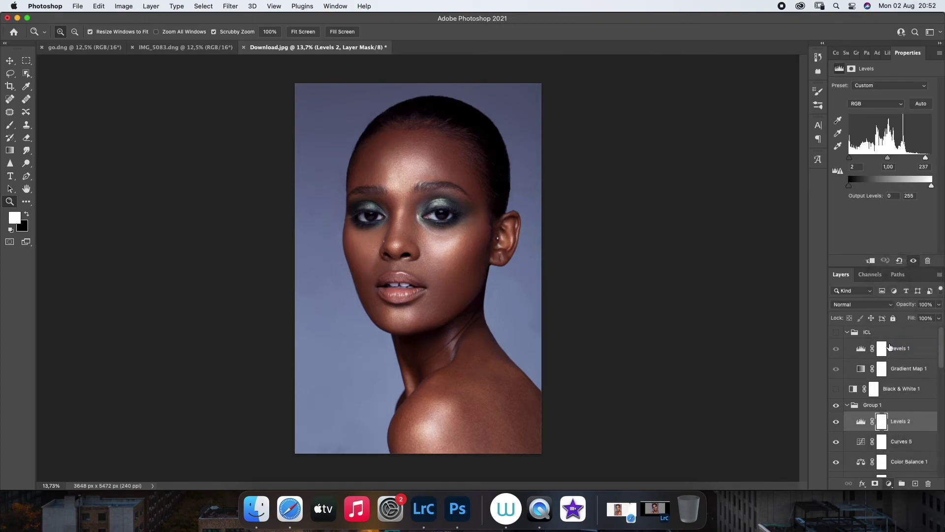
pyautogui.moveTo(882, 94); pyautogui.dragTo(884, 96)
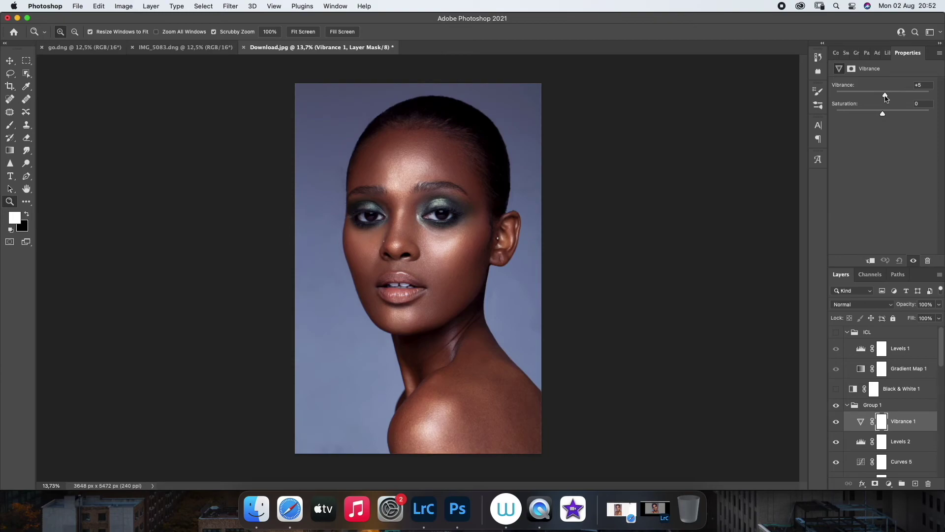
# Move the ICL group lower in the stack and rename Group 1 to Grade
pyautogui.click(893, 408)
pyautogui.click(847, 404)
pyautogui.moveTo(869, 332); pyautogui.dragTo(920, 472)
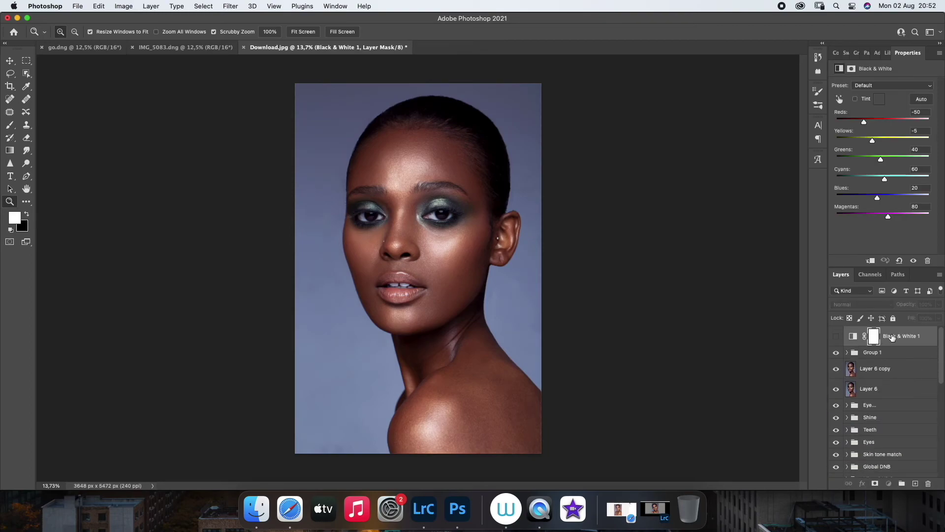
pyautogui.click(837, 333)
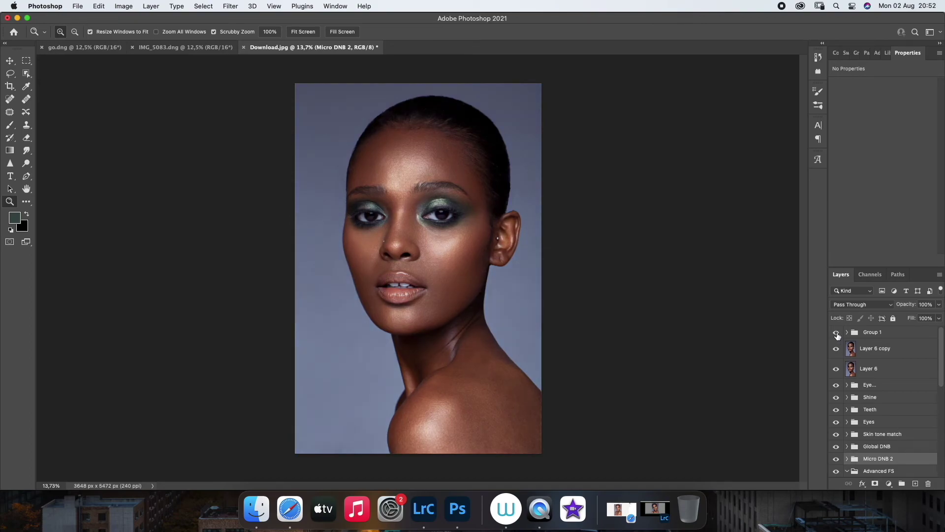
pyautogui.doubleClick(873, 332)
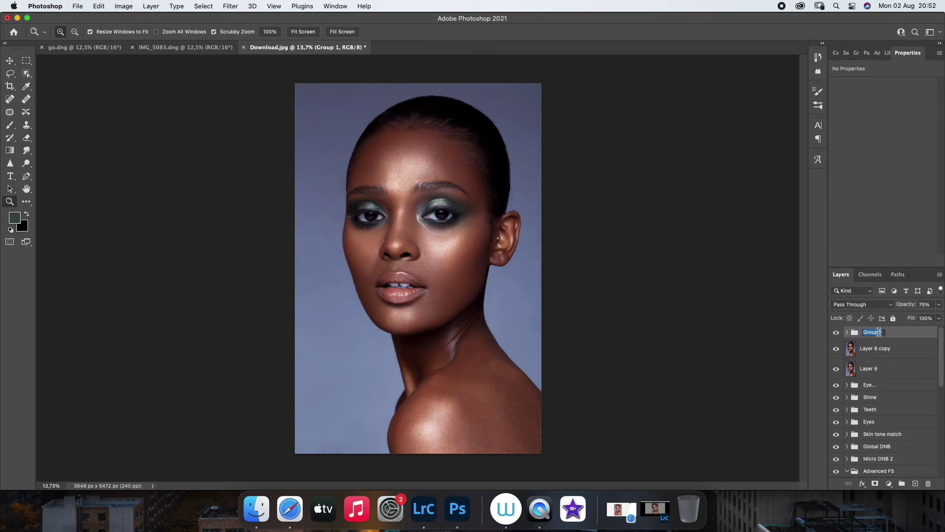
pyautogui.write('Grade')
pyautogui.press('Return')
# Compare the retouched portrait against the unretouched original Layer 1, then refit the view
pyautogui.scroll(-2, 876, 404)
pyautogui.scroll(-2, 876, 404)
pyautogui.scroll(-2, 856, 412)
pyautogui.click(847, 359)
pyautogui.scroll(-2, 865, 430)
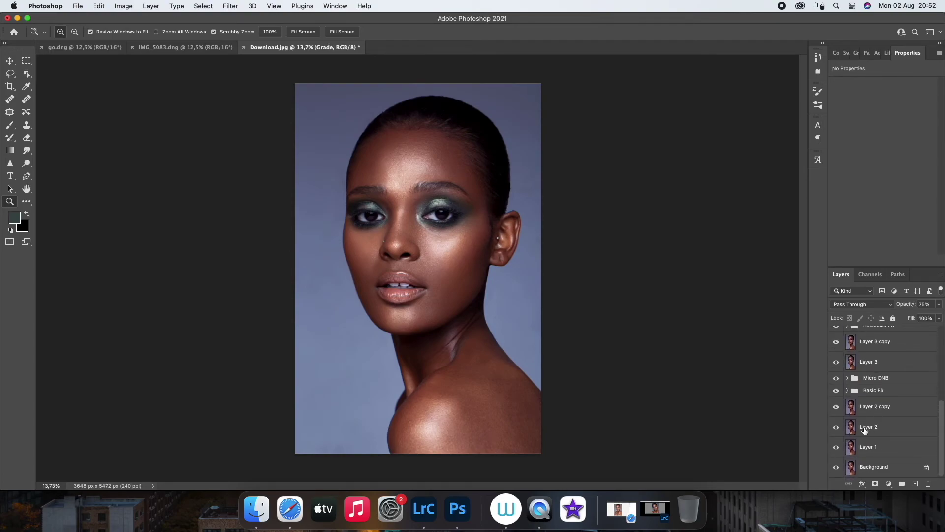
pyautogui.keyDown('alt'); pyautogui.click(837, 447); pyautogui.keyUp('alt')
pyautogui.keyDown('alt'); pyautogui.click(836, 447); pyautogui.keyUp('alt')
pyautogui.keyDown('alt'); pyautogui.click(837, 447); pyautogui.keyUp('alt')
pyautogui.keyDown('alt'); pyautogui.click(420, 268); pyautogui.keyUp('alt')
pyautogui.moveTo(419, 268)
pyautogui.mouseDown()
pyautogui.moveTo(460, 276)
pyautogui.moveTo(435, 281)
pyautogui.mouseUp()
pyautogui.scroll(5, 881, 395)
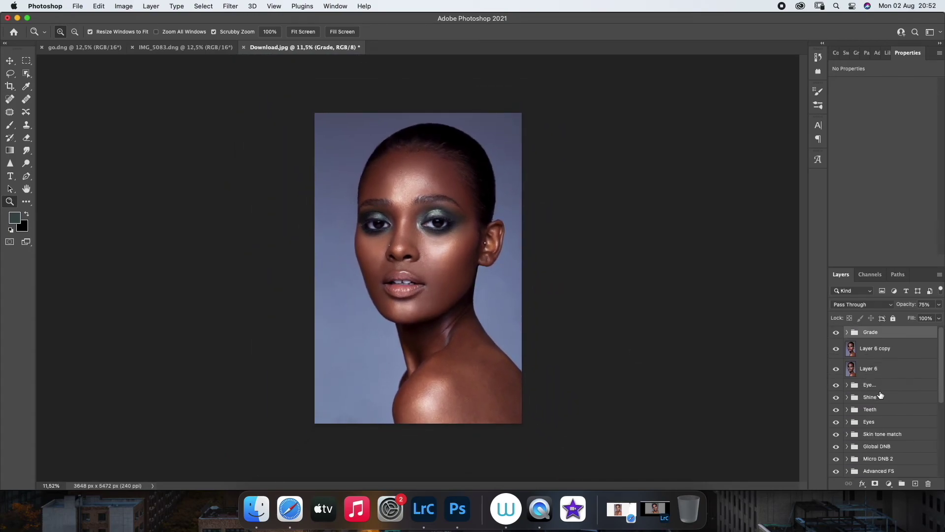
pyautogui.click(879, 355)
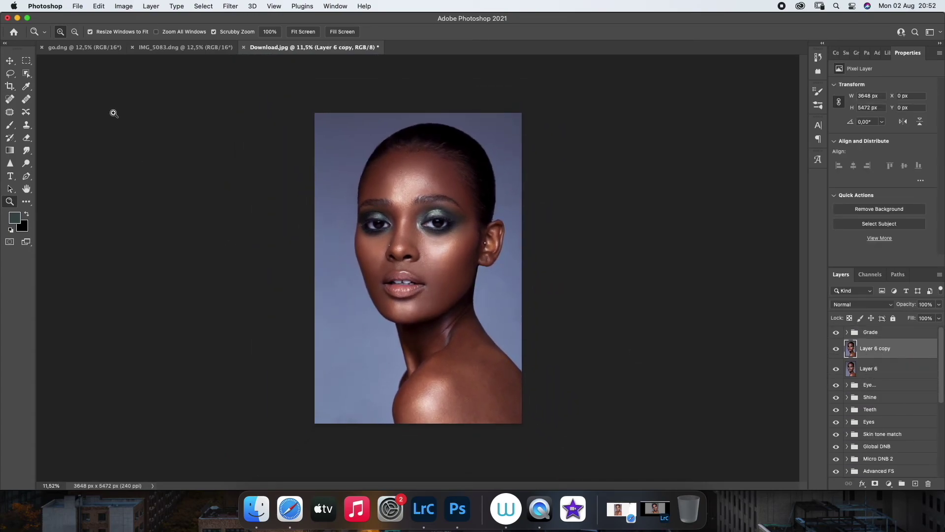
# Add a Gradient Map adjustment and browse the Legacy Photographic Toning gradient presets
pyautogui.press('j')
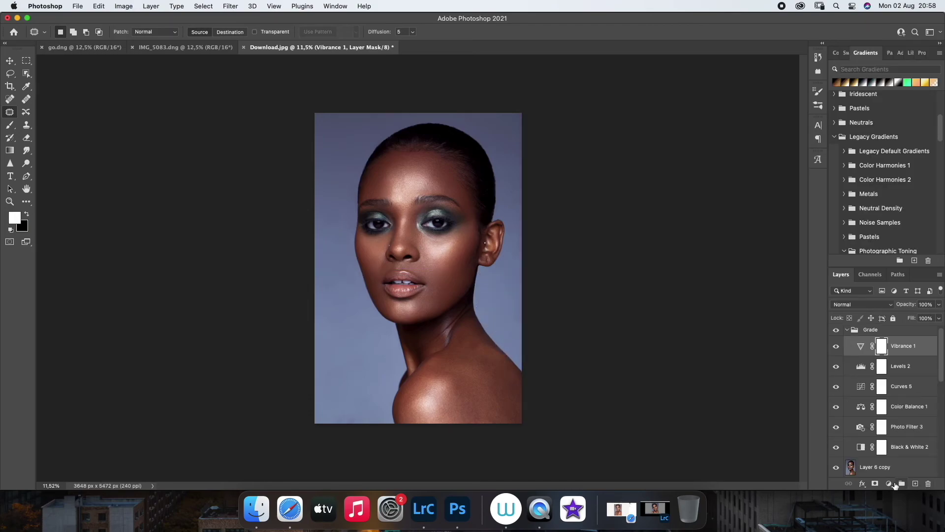
pyautogui.click(894, 483)
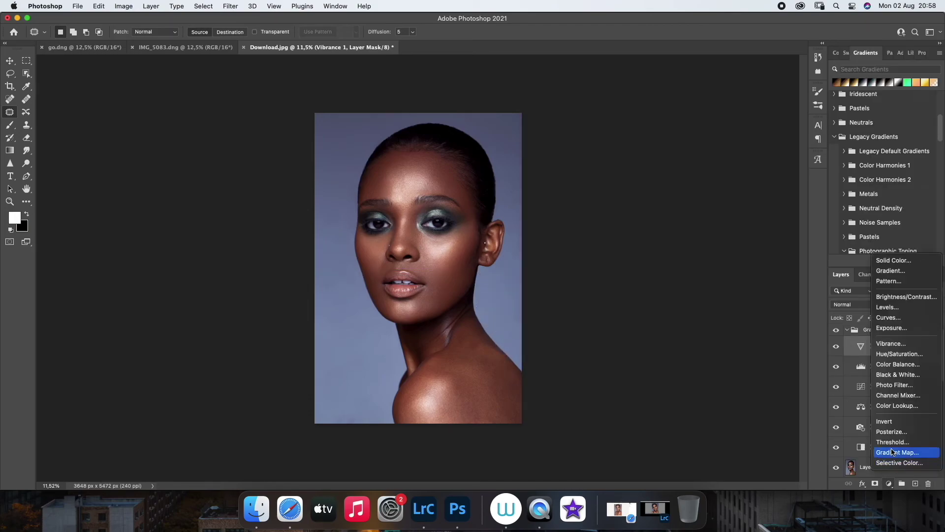
pyautogui.click(906, 452)
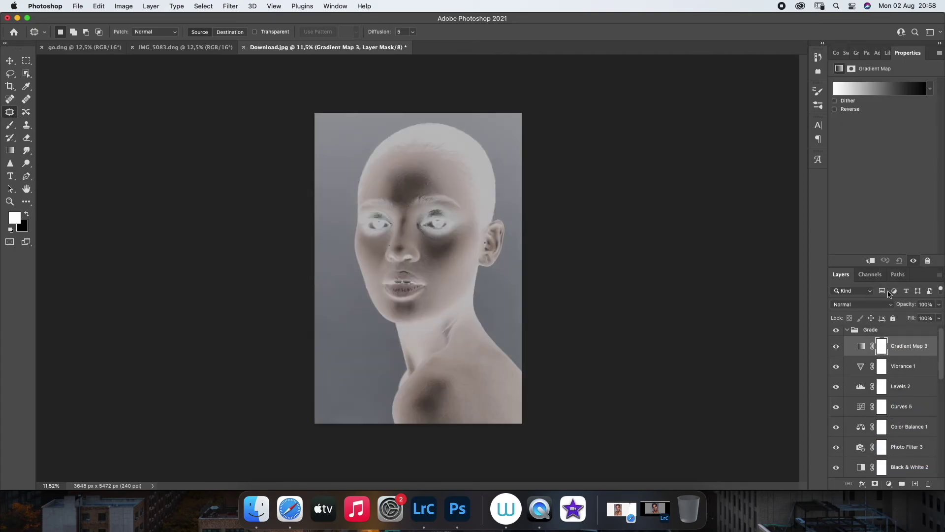
pyautogui.click(930, 87)
pyautogui.scroll(-3, 867, 143)
pyautogui.click(828, 157)
pyautogui.scroll(-3, 866, 142)
pyautogui.scroll(-2, 867, 142)
pyautogui.click(836, 139)
# Try several Photographic Toning gradients and settle on a brown toning one
pyautogui.scroll(-2, 888, 159)
pyautogui.click(868, 145)
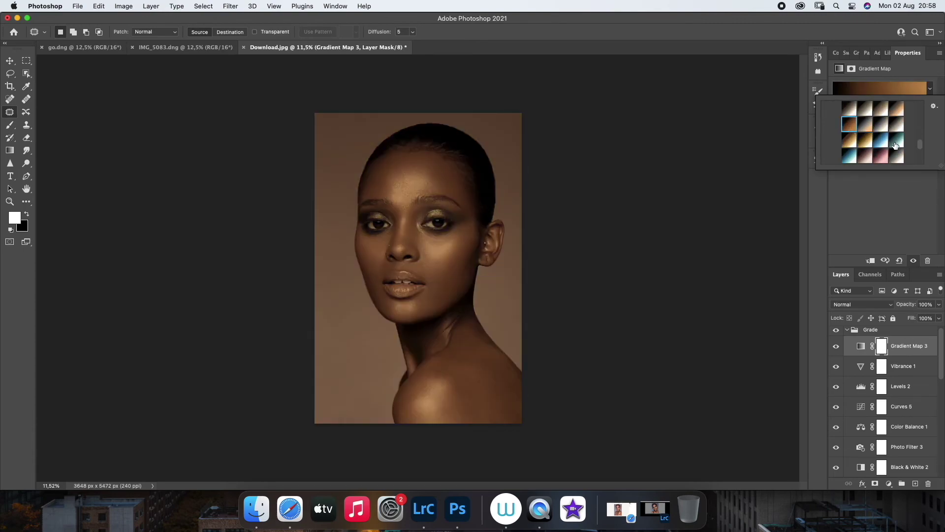
pyautogui.click(867, 135)
pyautogui.scroll(1, 876, 143)
pyautogui.click(881, 146)
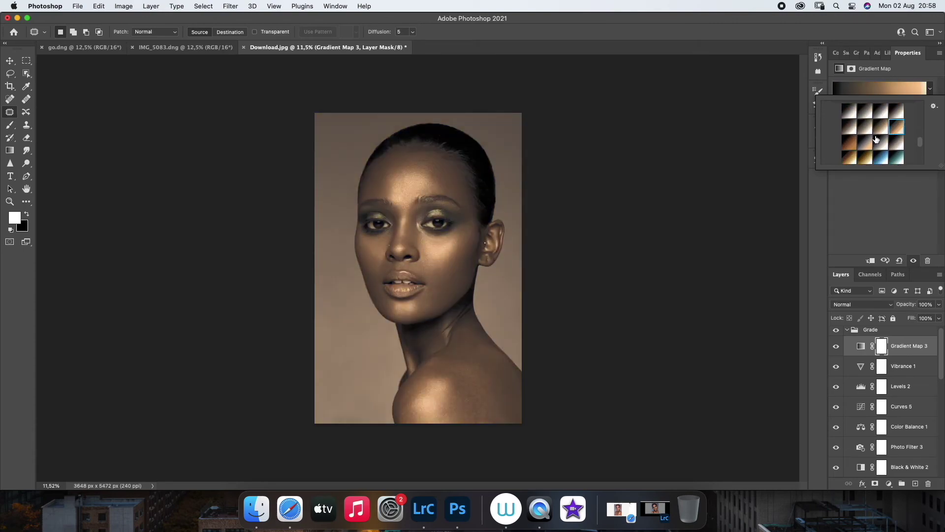
pyautogui.click(899, 133)
pyautogui.click(850, 145)
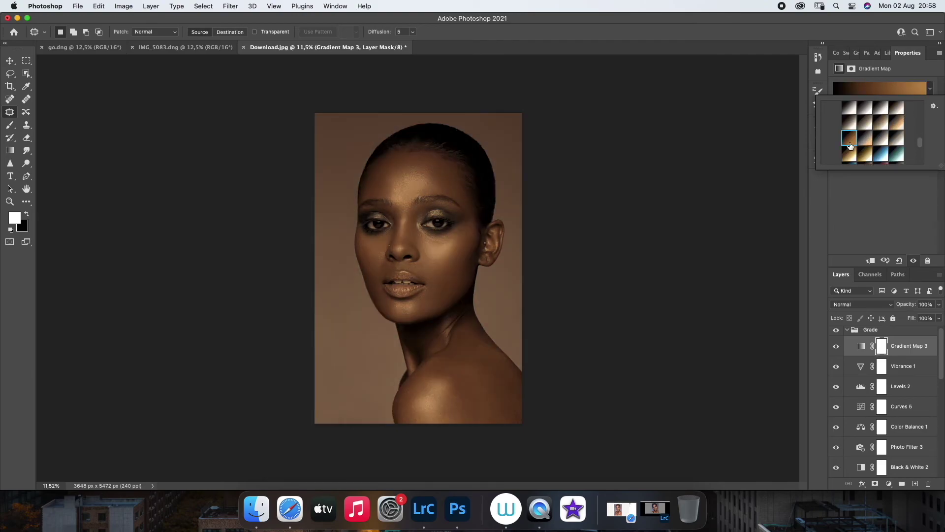
# Blend Gradient Map 3 in Overlay mode at about 11% opacity
pyautogui.click(869, 304)
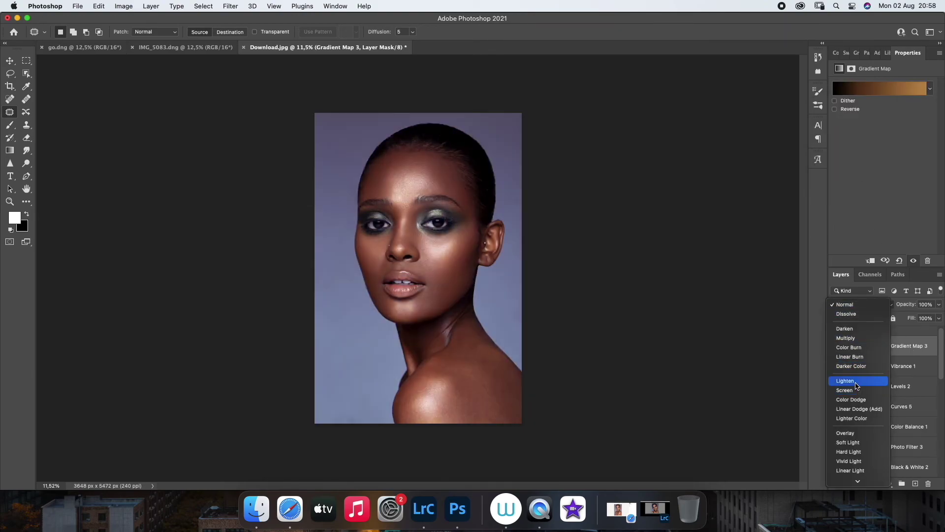
pyautogui.scroll(-3, 855, 409)
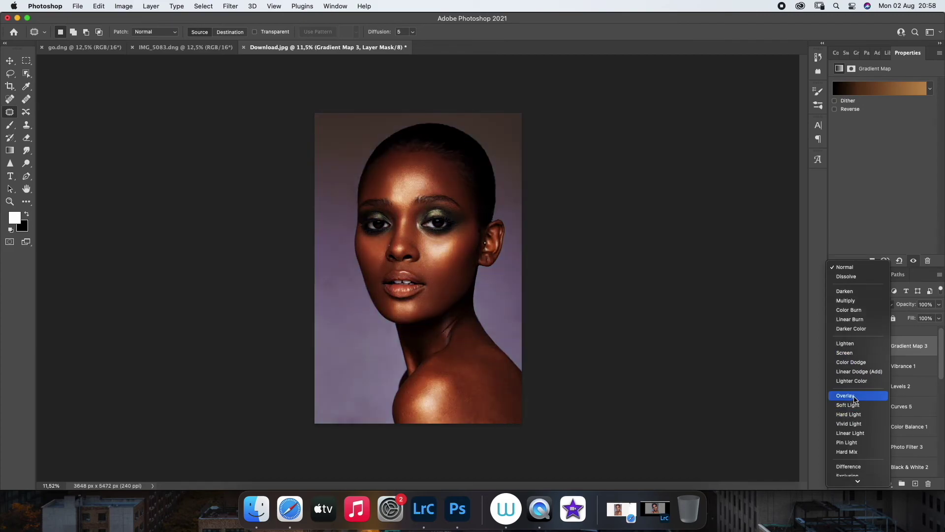
pyautogui.scroll(-3, 849, 463)
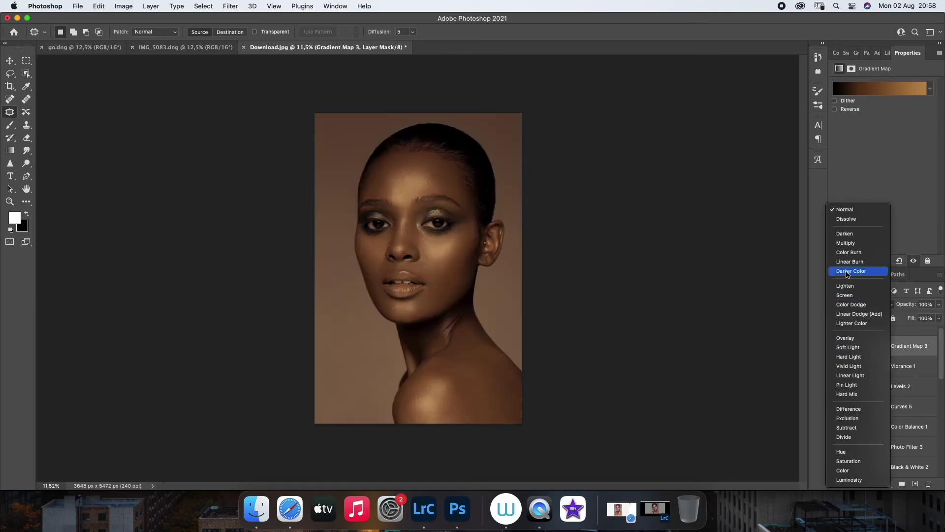
pyautogui.click(845, 338)
pyautogui.click(939, 304)
pyautogui.moveTo(939, 317); pyautogui.dragTo(902, 326)
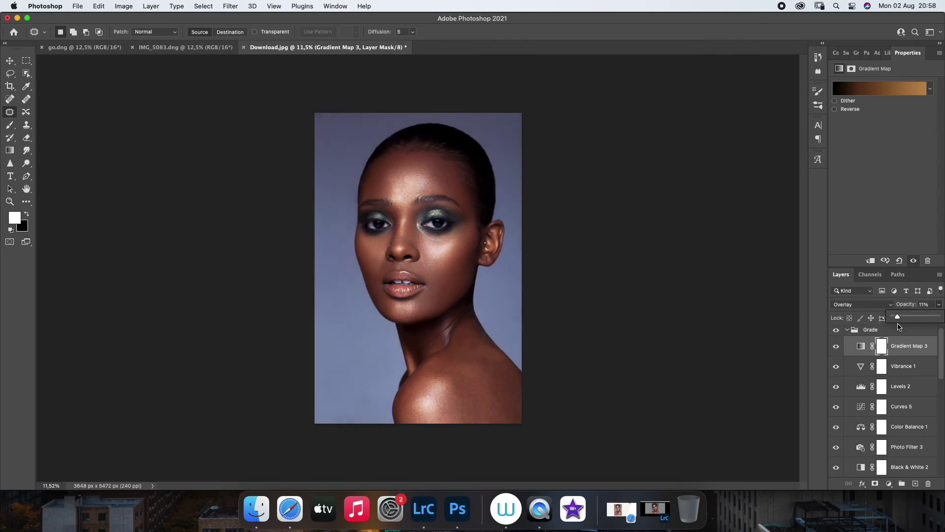
# Review Levels 2 and Curves 5, then collapse and toggle the Grade group
pyautogui.click(901, 386)
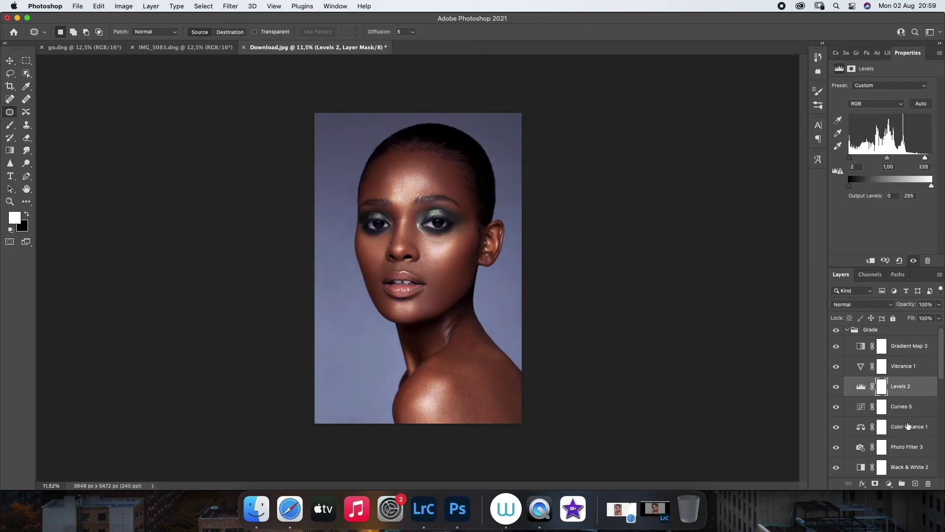
pyautogui.click(901, 406)
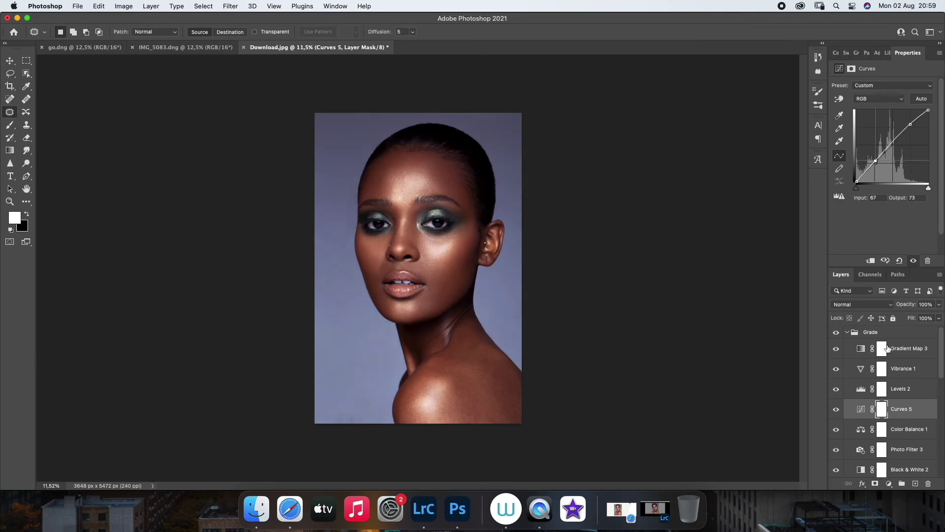
pyautogui.click(847, 330)
pyautogui.click(836, 332)
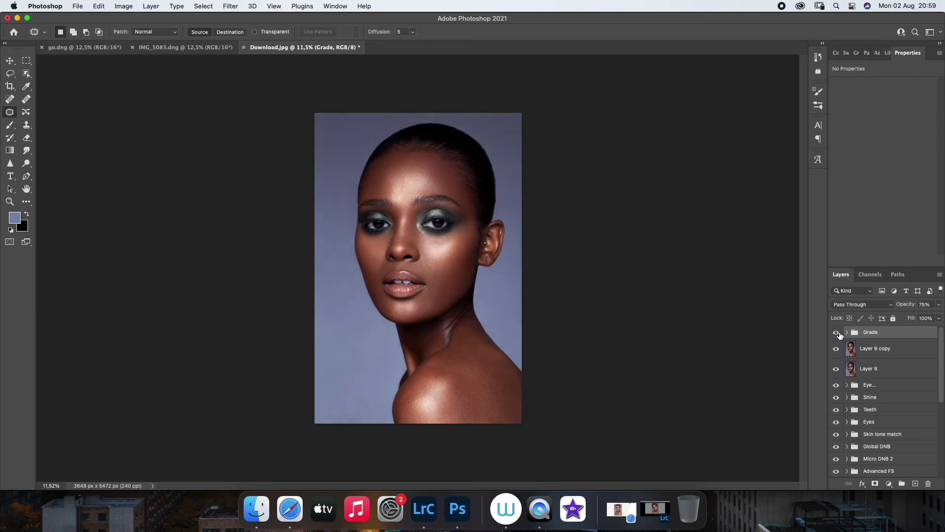
# Compare the portrait with and without the Grade group, settling its opacity at about 75%
pyautogui.click(837, 333)
pyautogui.click(837, 332)
pyautogui.click(836, 333)
pyautogui.click(837, 332)
pyautogui.moveTo(938, 304); pyautogui.dragTo(913, 318)
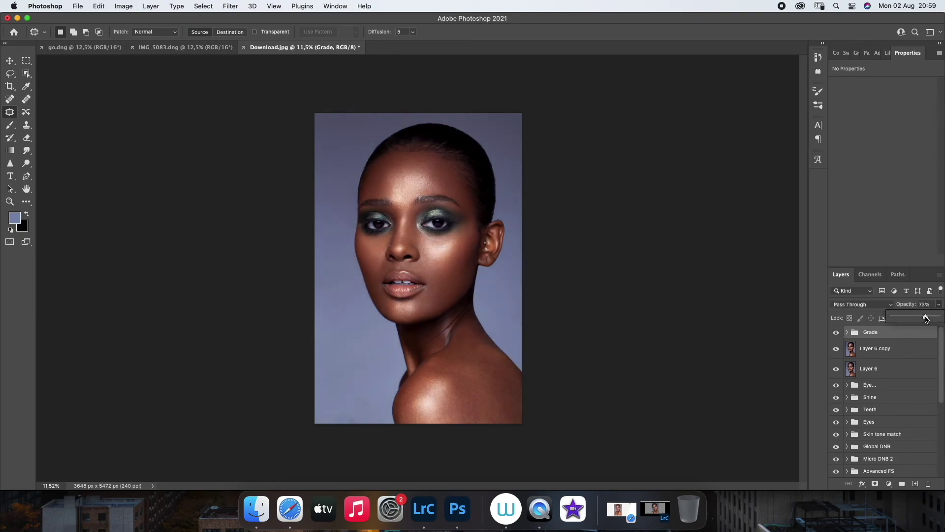
pyautogui.click(837, 333)
pyautogui.click(837, 333)
pyautogui.click(836, 333)
pyautogui.click(939, 307)
pyautogui.click(836, 334)
pyautogui.click(836, 334)
pyautogui.click(836, 334)
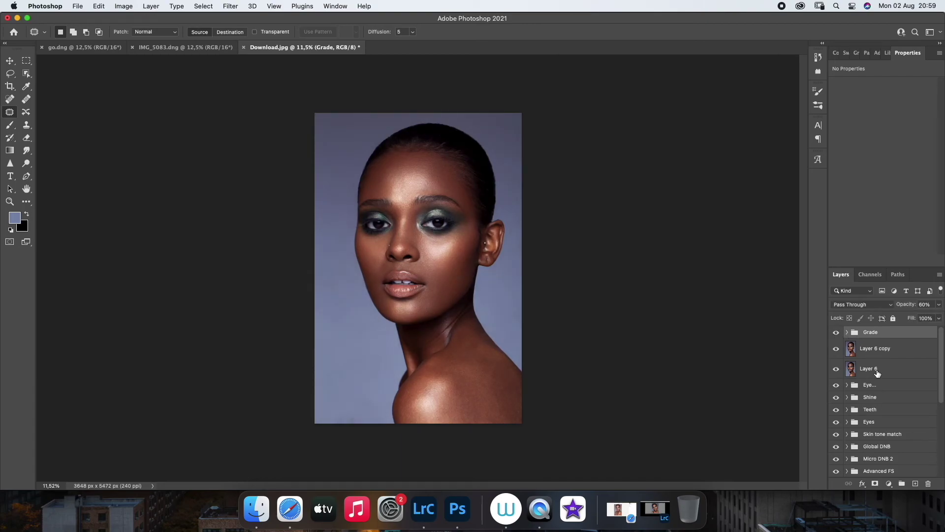
pyautogui.click(939, 304)
pyautogui.moveTo(920, 317); pyautogui.dragTo(925, 318)
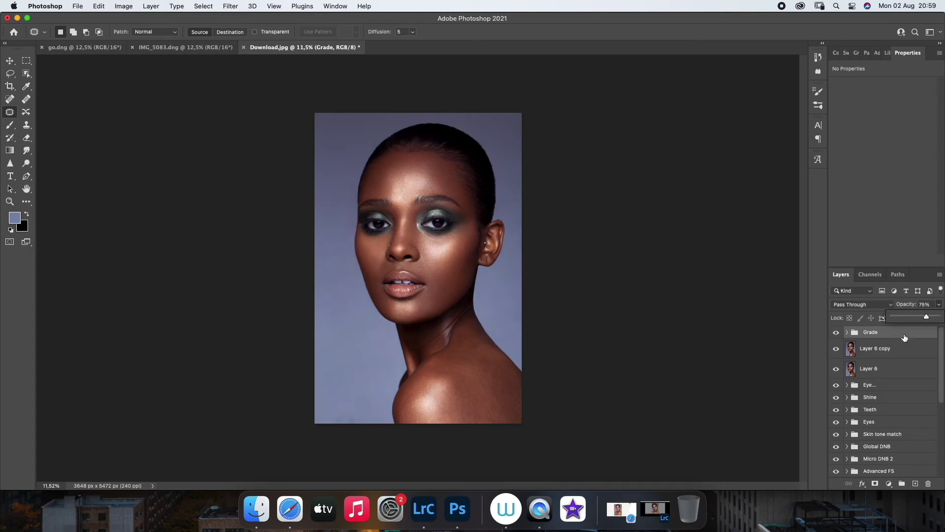
# Select Layer 6 copy and browse the Filter and Select menus
pyautogui.click(878, 349)
pyautogui.click(230, 6)
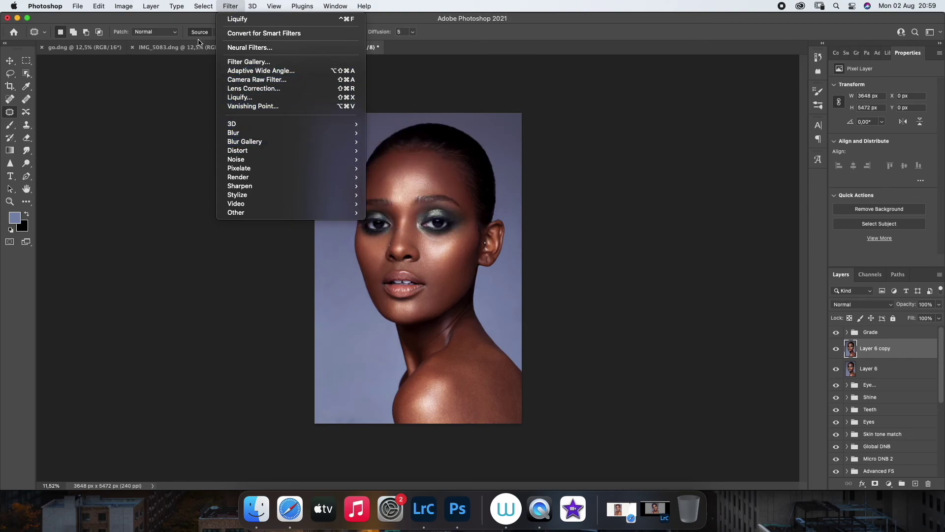
pyautogui.click(226, 100)
# Select the background with Color Range, sampling several background tones around the portrait
pyautogui.click(328, 141)
pyautogui.click(704, 196)
pyautogui.click(502, 127)
pyautogui.click(357, 124)
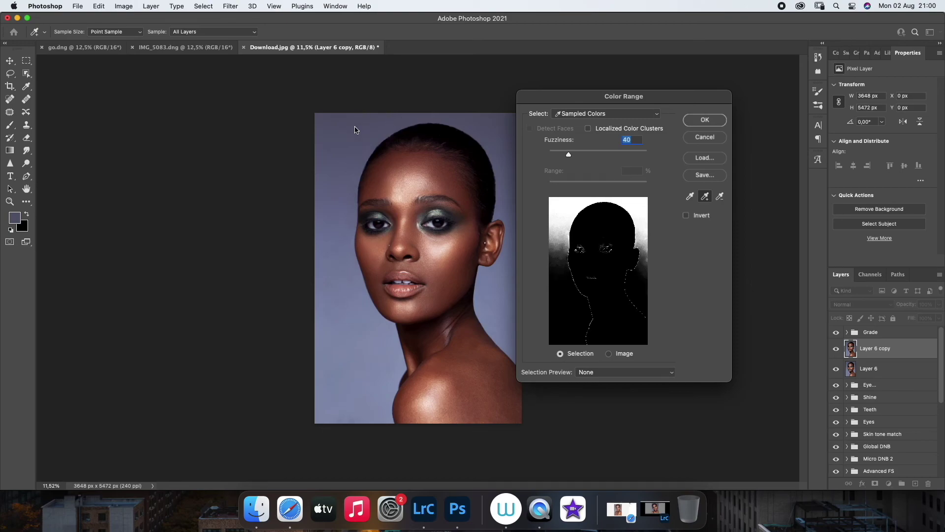
pyautogui.click(364, 343)
pyautogui.click(490, 327)
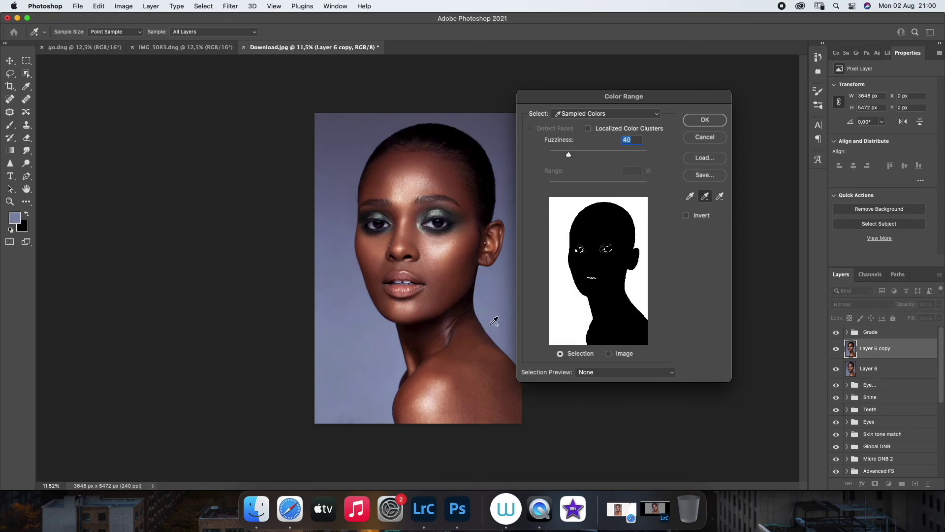
pyautogui.click(488, 137)
pyautogui.click(384, 377)
pyautogui.click(705, 120)
# Add a masked Hue/Saturation adjustment turning the background muted purple (Hue +20, Saturation -40)
pyautogui.click(889, 484)
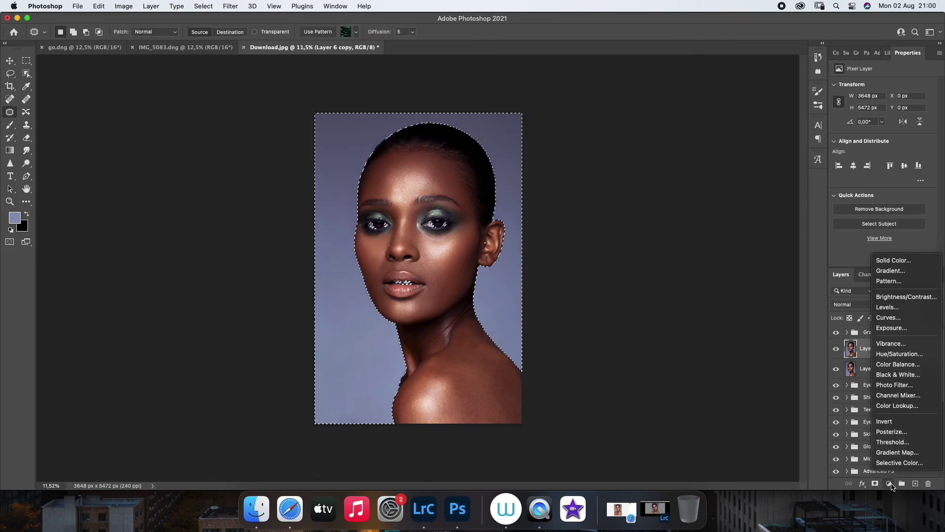
pyautogui.click(893, 353)
pyautogui.moveTo(883, 139)
pyautogui.mouseDown()
pyautogui.moveTo(857, 143)
pyautogui.moveTo(864, 124)
pyautogui.moveTo(847, 142)
pyautogui.moveTo(904, 152)
pyautogui.mouseUp()
pyautogui.moveTo(864, 125)
pyautogui.mouseDown()
pyautogui.moveTo(841, 122)
pyautogui.moveTo(870, 128)
pyautogui.mouseUp()
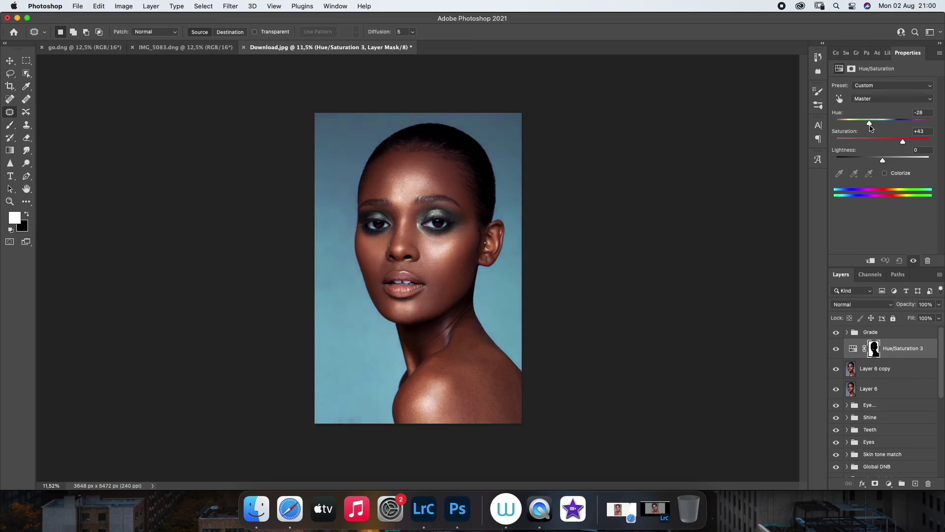
pyautogui.moveTo(905, 146)
pyautogui.mouseDown()
pyautogui.moveTo(863, 143)
pyautogui.moveTo(892, 123)
pyautogui.mouseUp()
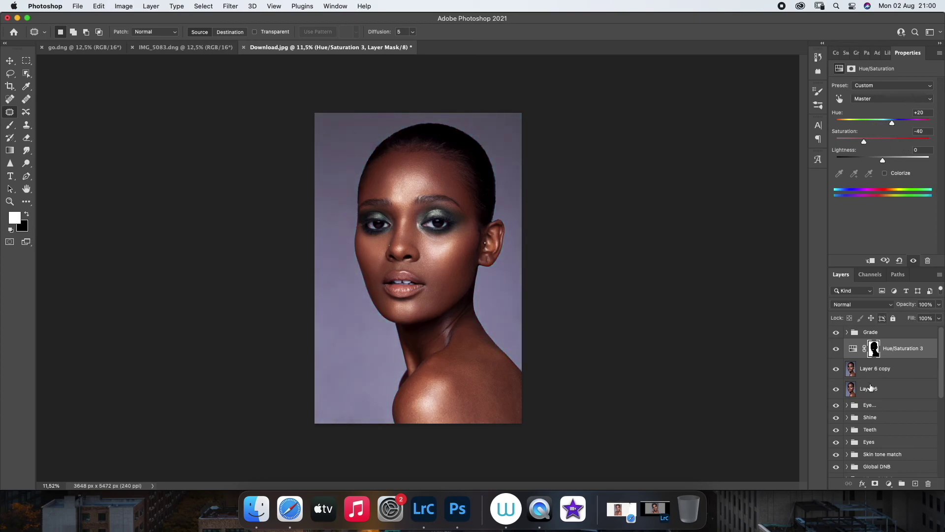
# Add a Color Fill layer and start picking an orange hue
pyautogui.click(889, 484)
pyautogui.click(893, 260)
pyautogui.moveTo(698, 274); pyautogui.dragTo(698, 340)
# Set the fill to an orange colour and replace its mask with the background mask
pyautogui.click(639, 259)
pyautogui.moveTo(639, 259); pyautogui.dragTo(649, 243)
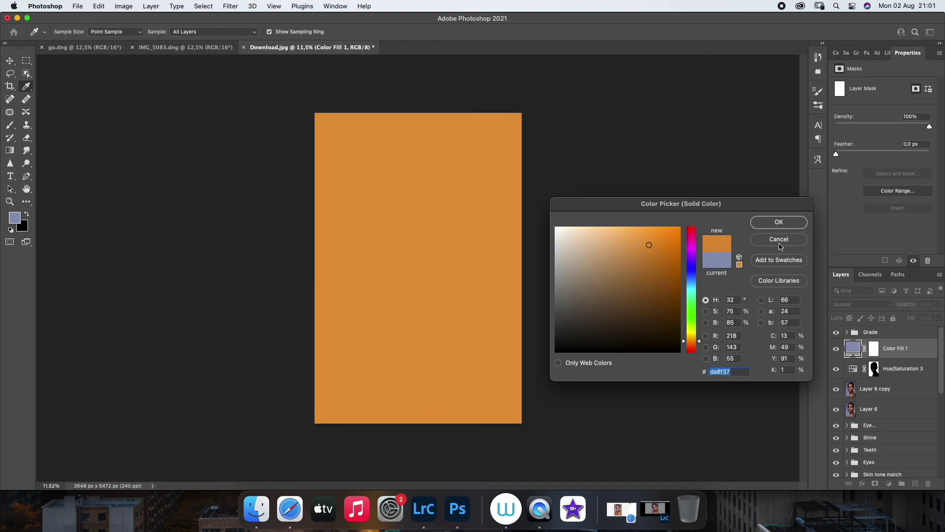
pyautogui.click(779, 222)
pyautogui.moveTo(876, 375); pyautogui.dragTo(874, 349)
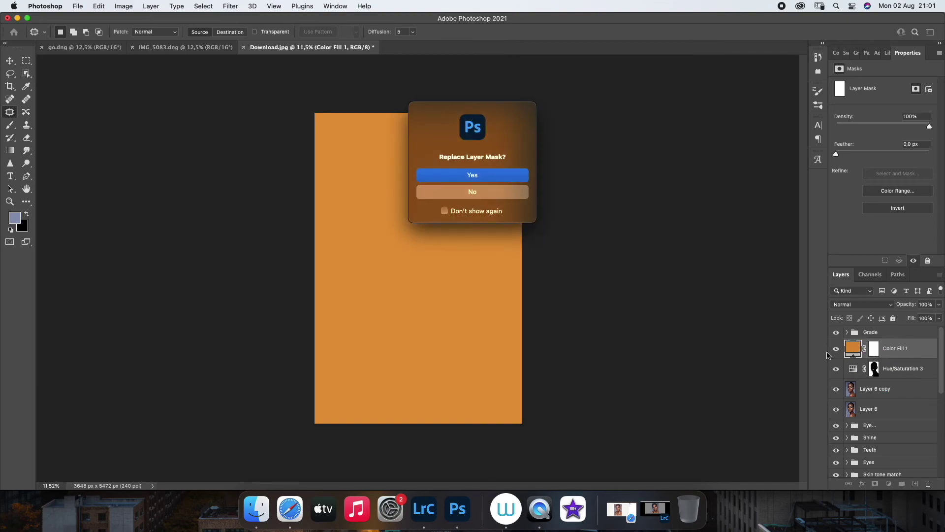
pyautogui.click(512, 182)
# Refine Color Fill 1's colour through tan and taupe to brown #7f5c45
pyautogui.doubleClick(853, 348)
pyautogui.moveTo(628, 282); pyautogui.dragTo(598, 280)
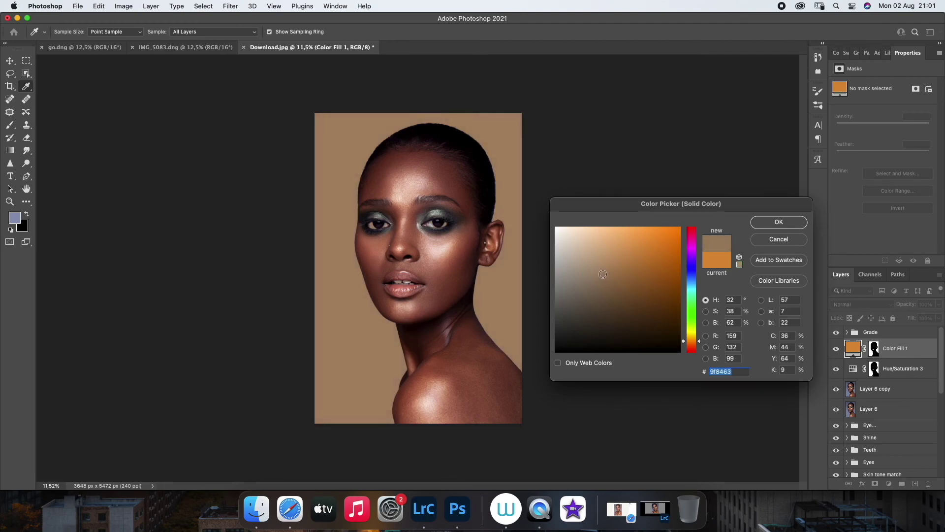
pyautogui.moveTo(685, 343); pyautogui.dragTo(670, 340)
pyautogui.moveTo(610, 270); pyautogui.dragTo(614, 272)
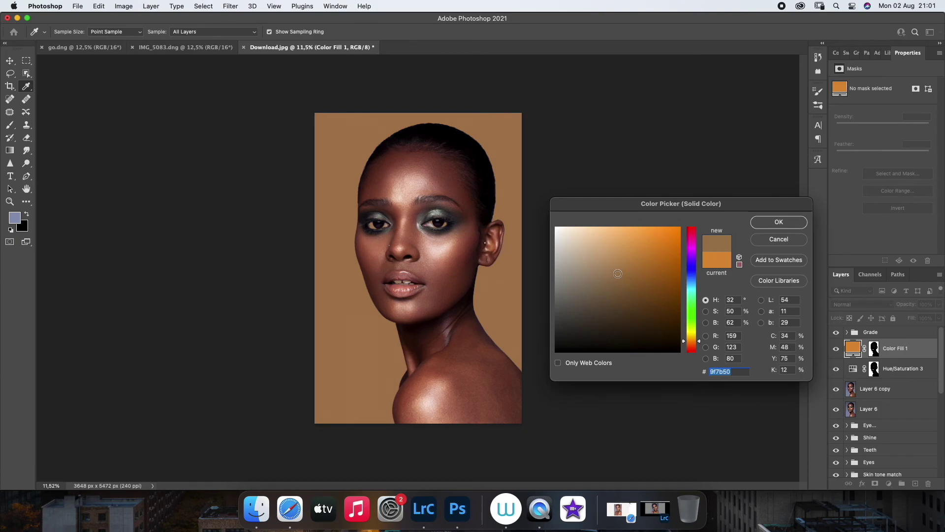
pyautogui.moveTo(617, 273)
pyautogui.mouseDown()
pyautogui.moveTo(587, 295)
pyautogui.moveTo(582, 281)
pyautogui.moveTo(593, 300)
pyautogui.moveTo(610, 276)
pyautogui.moveTo(604, 286)
pyautogui.mouseUp()
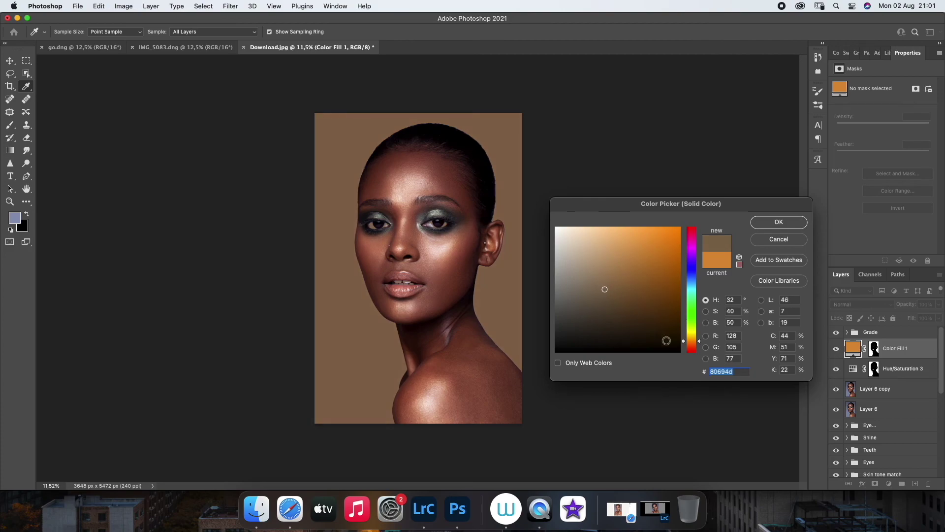
pyautogui.moveTo(684, 343); pyautogui.dragTo(683, 346)
pyautogui.moveTo(604, 289); pyautogui.dragTo(609, 290)
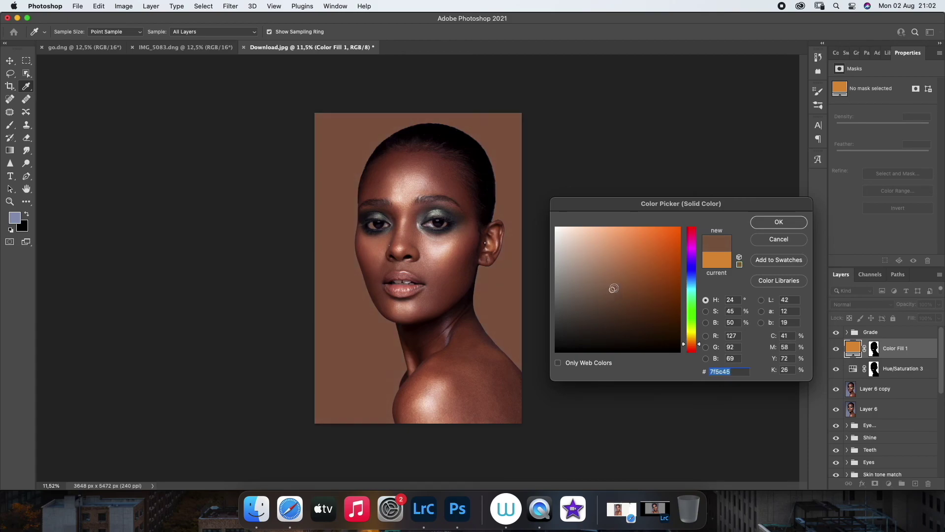
pyautogui.click(783, 223)
pyautogui.click(899, 378)
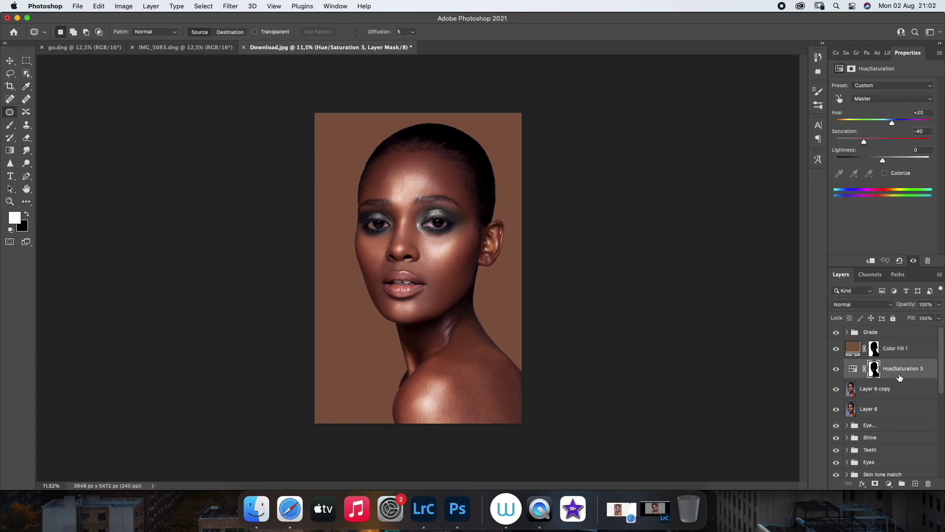
# Delete the Hue/Saturation 3 layer and set up a black brush at 100% flow
pyautogui.click(836, 368)
pyautogui.moveTo(902, 374); pyautogui.dragTo(927, 483)
pyautogui.press('x')
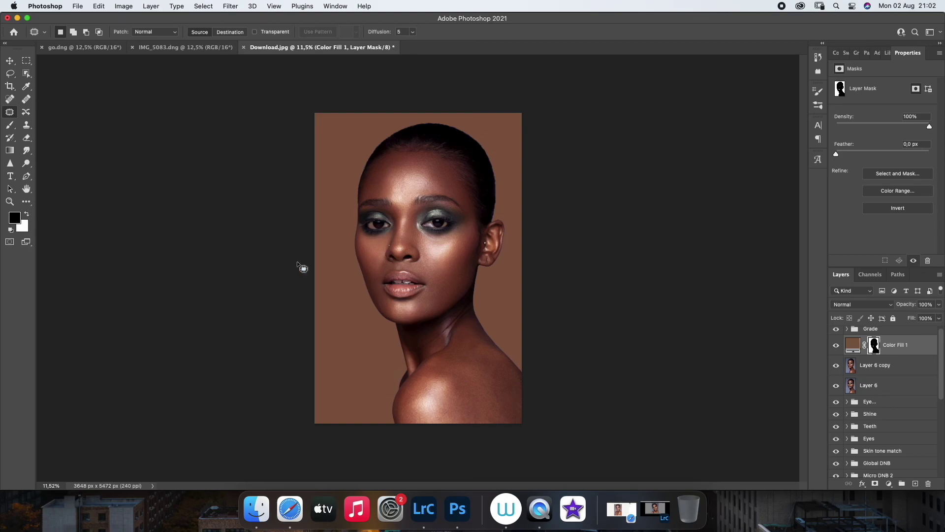
pyautogui.click(11, 126)
pyautogui.click(288, 35)
pyautogui.moveTo(281, 43); pyautogui.dragTo(347, 44)
# Paint black on Color Fill 1's mask along the face edge at 100% opacity
pyautogui.click(226, 33)
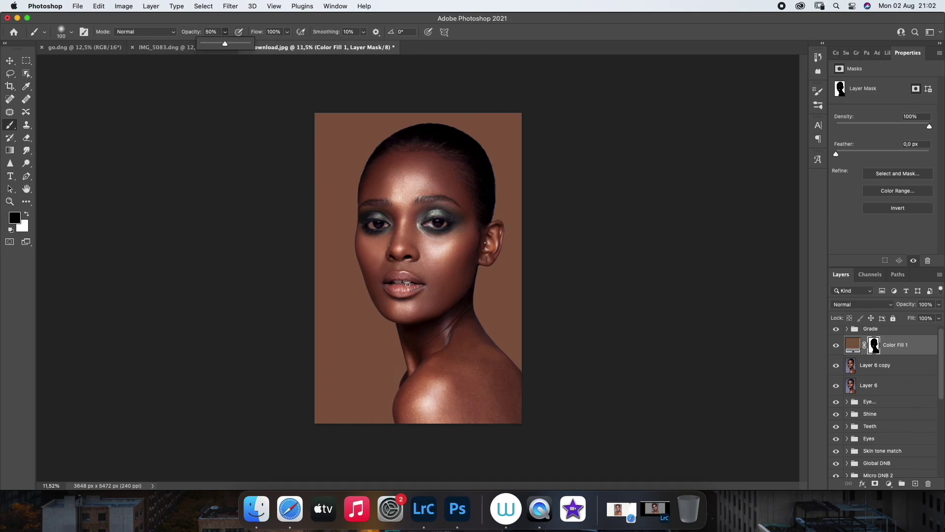
pyautogui.press(']')
pyautogui.press(']')
pyautogui.press(']')
pyautogui.press(']')
pyautogui.press(']')
pyautogui.click(225, 31)
pyautogui.moveTo(217, 43); pyautogui.dragTo(247, 44)
pyautogui.press(']')
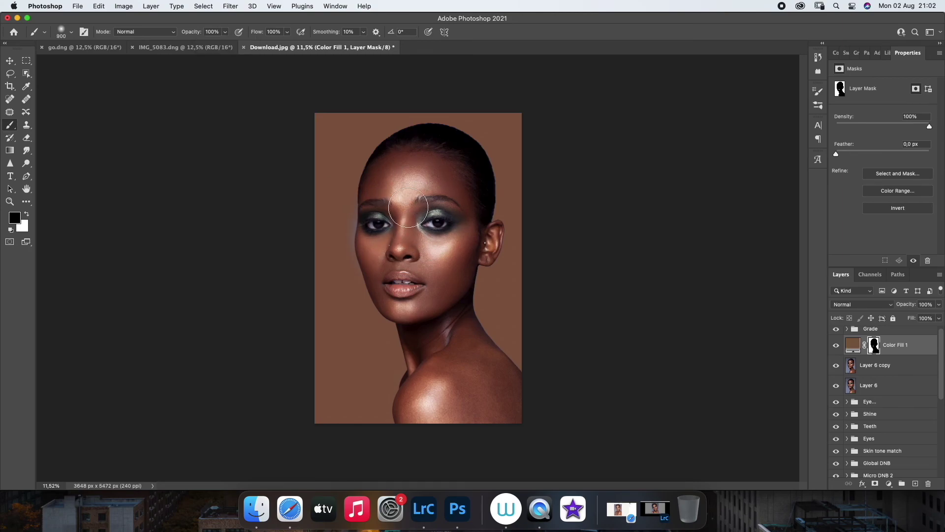
pyautogui.moveTo(337, 243); pyautogui.dragTo(388, 244)
pyautogui.press('[')
pyautogui.press('[')
pyautogui.press('[')
pyautogui.press(']')
# Soften the fill mask with a 4,9 px Gaussian Blur and compare the fill on/off
pyautogui.click(234, 6)
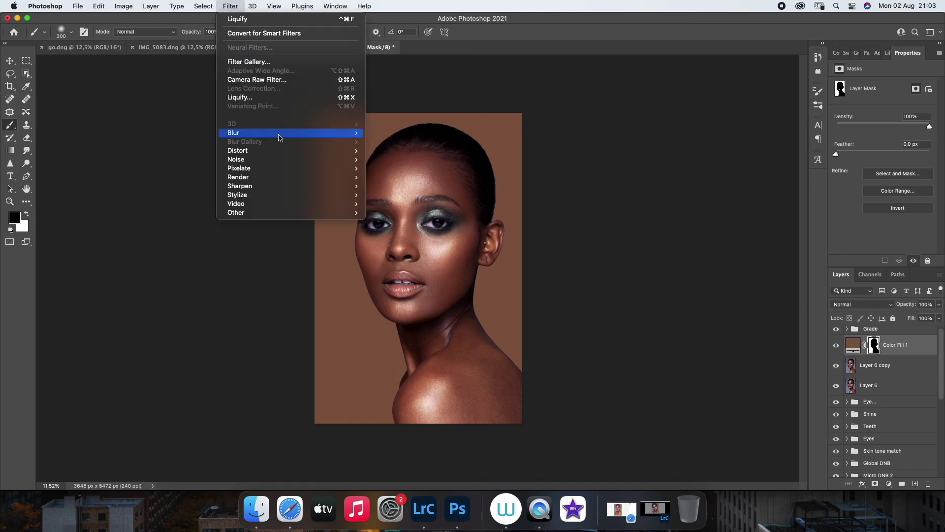
pyautogui.click(393, 168)
pyautogui.moveTo(217, 274)
pyautogui.mouseDown()
pyautogui.moveTo(201, 274)
pyautogui.moveTo(263, 274)
pyautogui.moveTo(196, 271)
pyautogui.mouseUp()
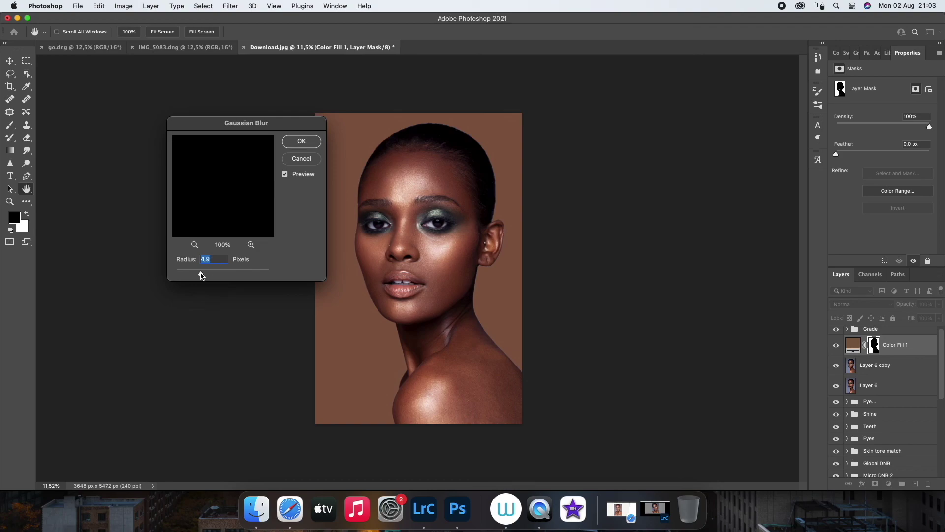
pyautogui.click(301, 142)
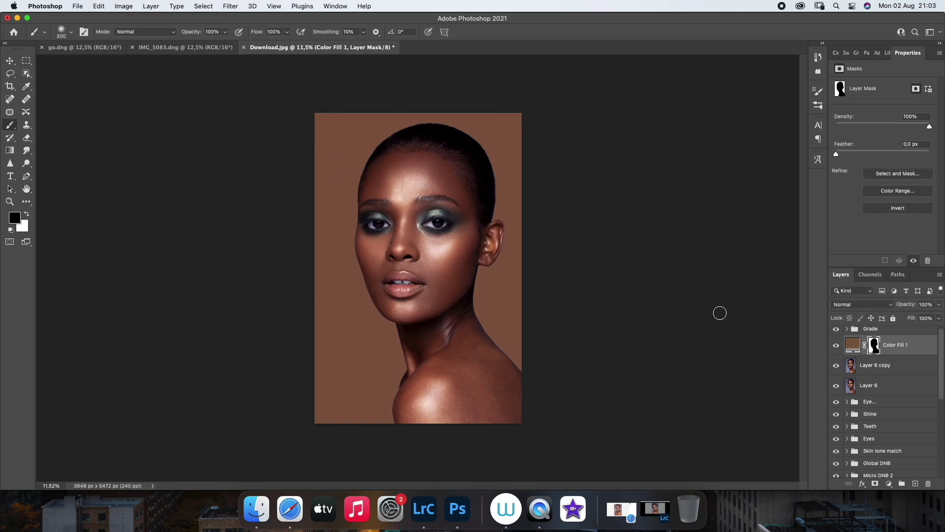
pyautogui.click(836, 344)
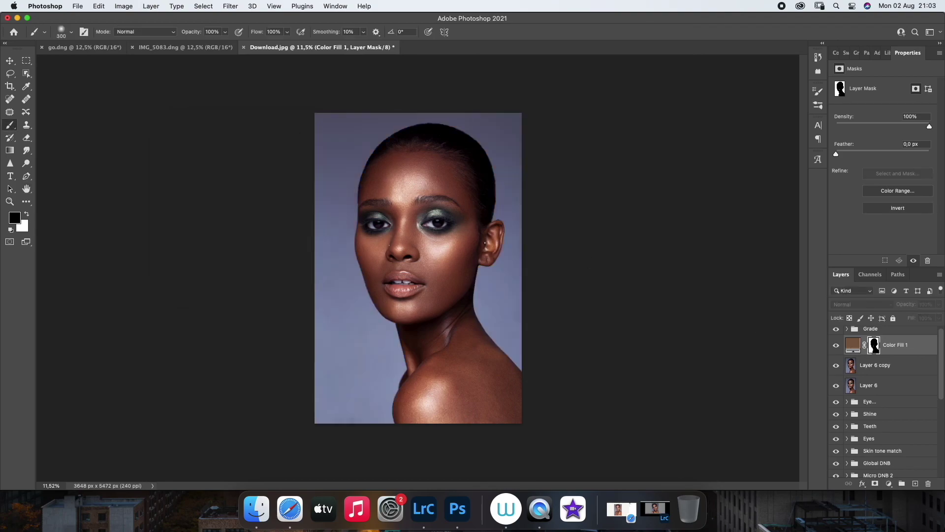
pyautogui.click(836, 345)
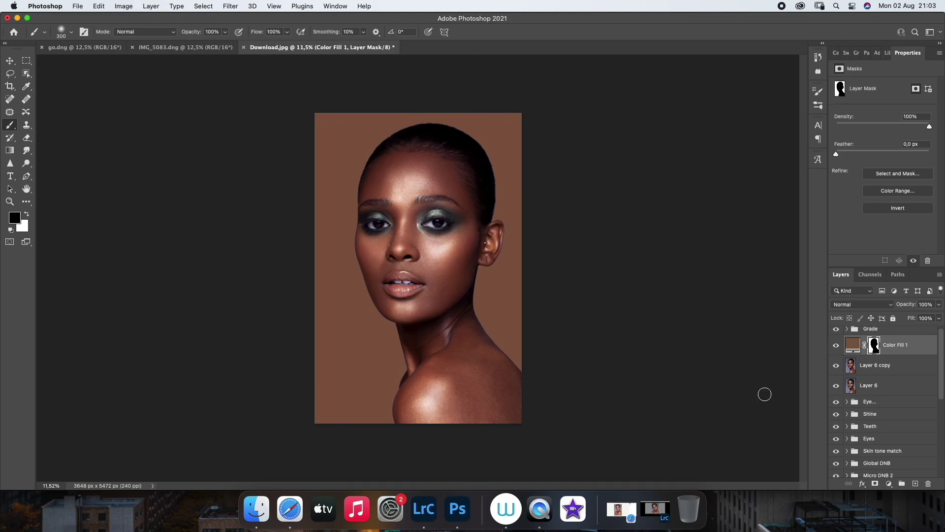
pyautogui.click(889, 483)
# Add a new Hue/Saturation adjustment sharing Color Fill 1's mask
pyautogui.click(898, 354)
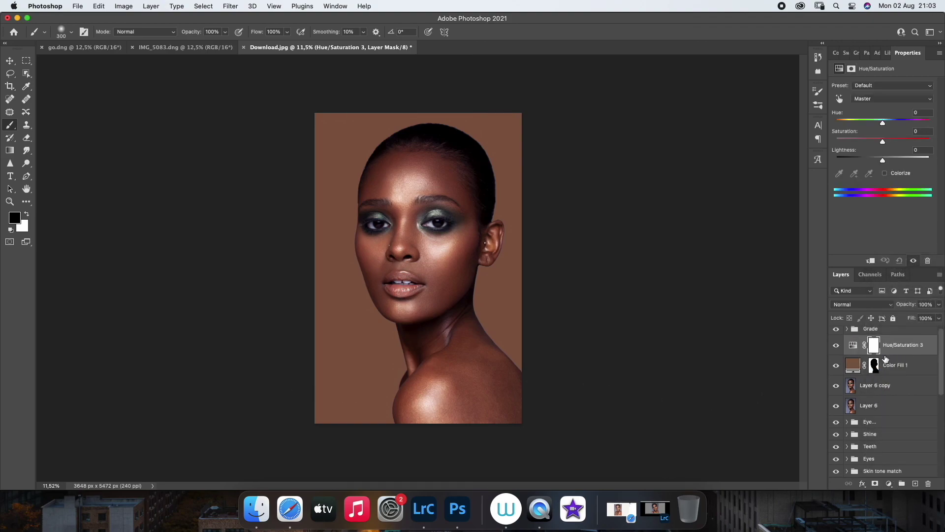
pyautogui.moveTo(875, 365); pyautogui.dragTo(873, 348)
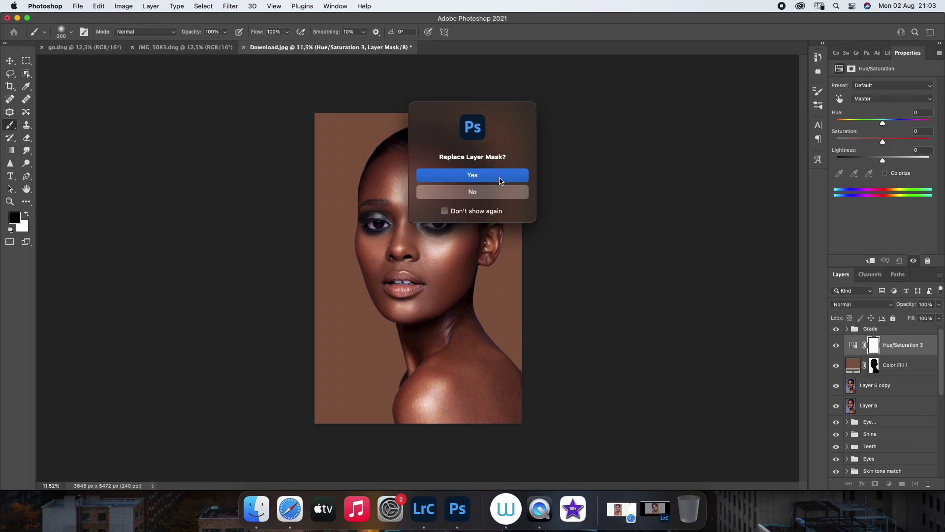
pyautogui.click(501, 177)
# Set the background Hue/Saturation to saturation -22, hue 0 and lightness -14
pyautogui.click(854, 345)
pyautogui.moveTo(883, 139); pyautogui.dragTo(877, 141)
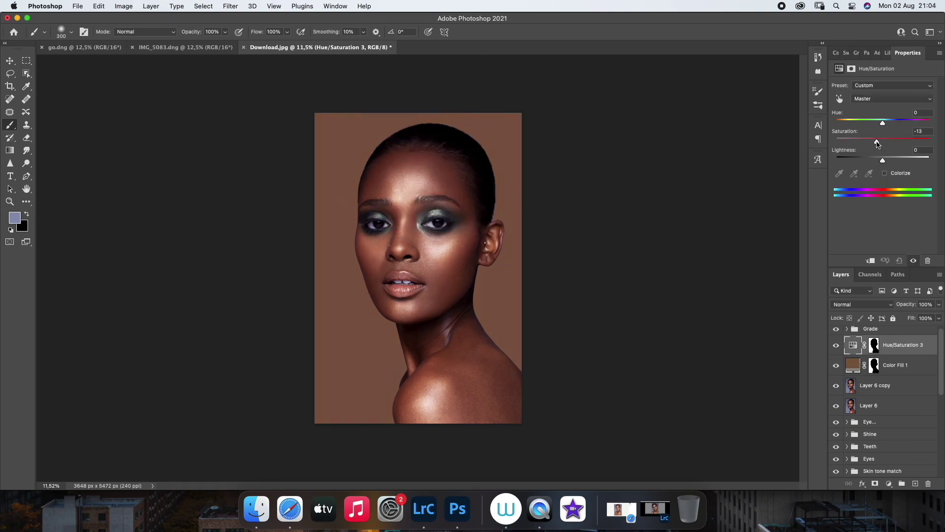
pyautogui.moveTo(882, 123); pyautogui.dragTo(881, 123)
pyautogui.click(917, 114)
pyautogui.write('0')
pyautogui.moveTo(882, 161); pyautogui.dragTo(879, 165)
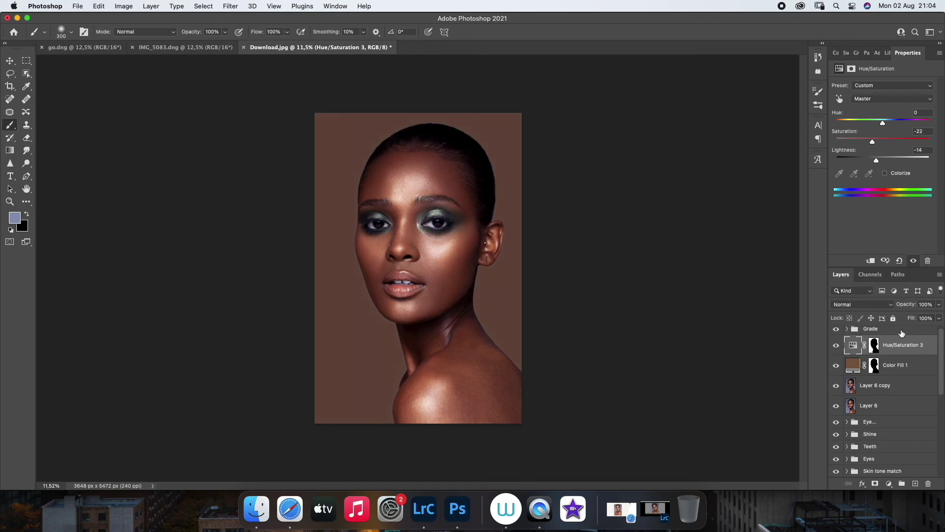
pyautogui.keyDown('shift'); pyautogui.click(914, 374); pyautogui.keyUp('shift')
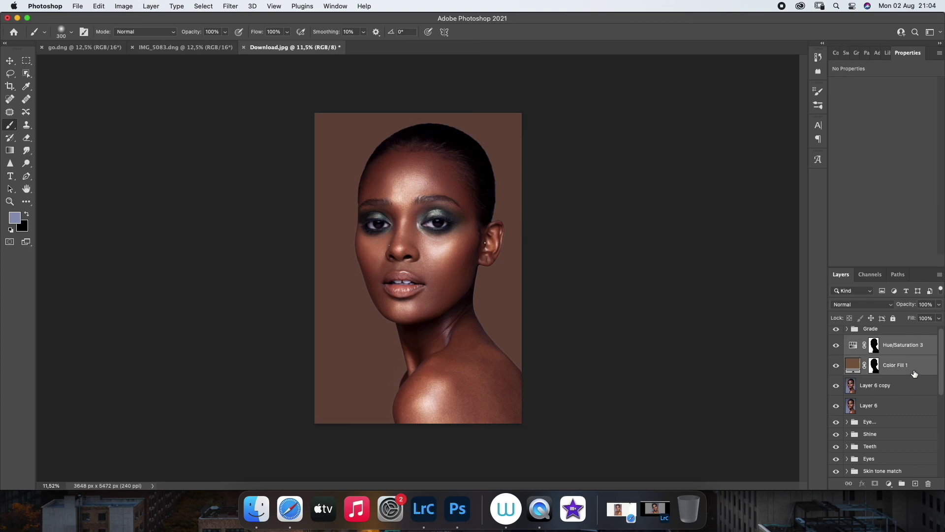
# Group the colour fill and its adjustment into a group named Background
pyautogui.press('cmd+g')
pyautogui.doubleClick(875, 341)
pyautogui.press('BackSpace')
pyautogui.write('Background')
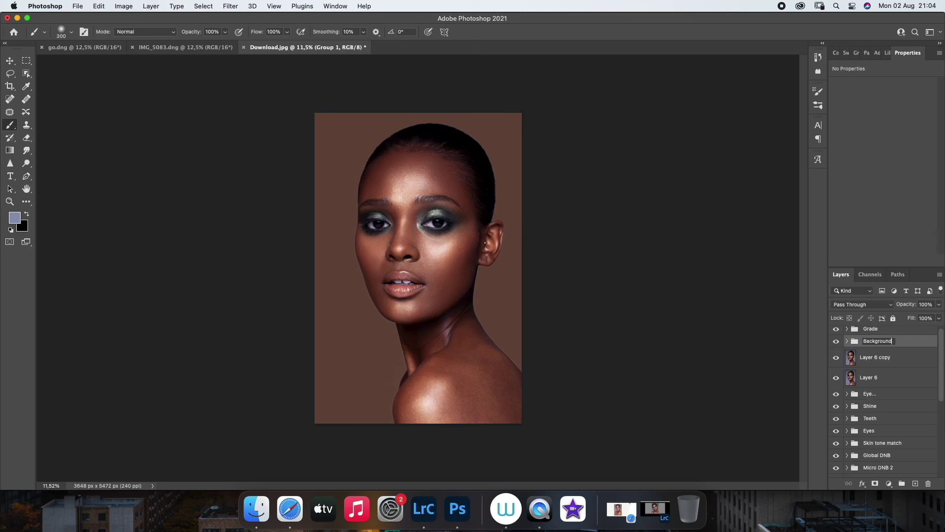
pyautogui.press('Return')
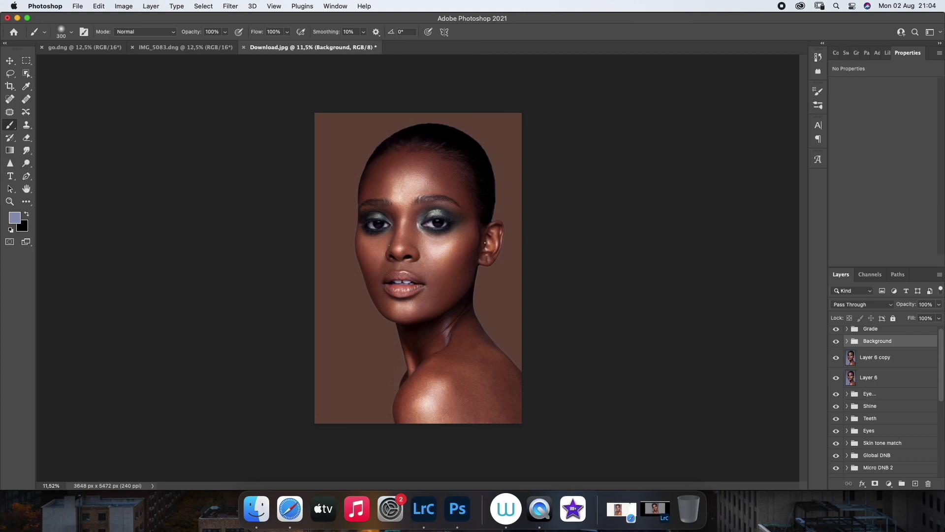
# Crop the portrait slightly tighter at its original ratio, repositioning the face before committing
pyautogui.click(871, 329)
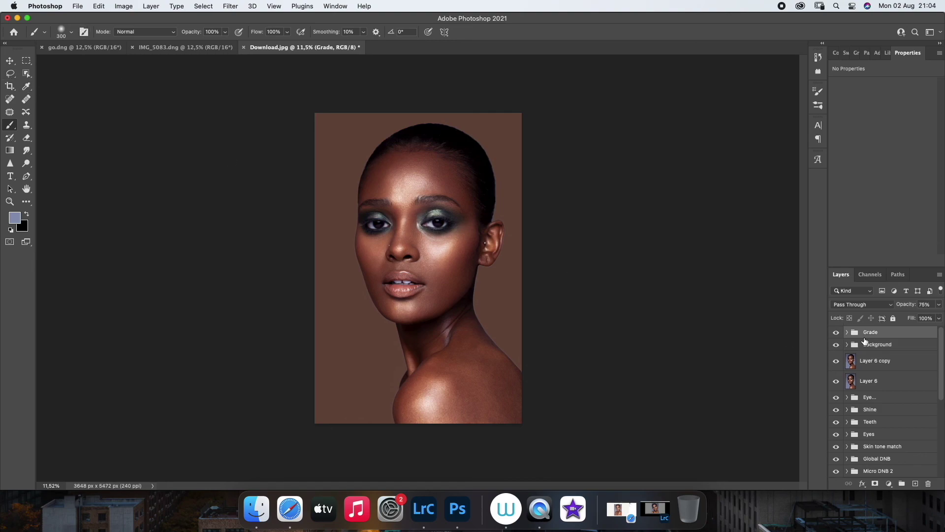
pyautogui.click(10, 86)
pyautogui.click(91, 33)
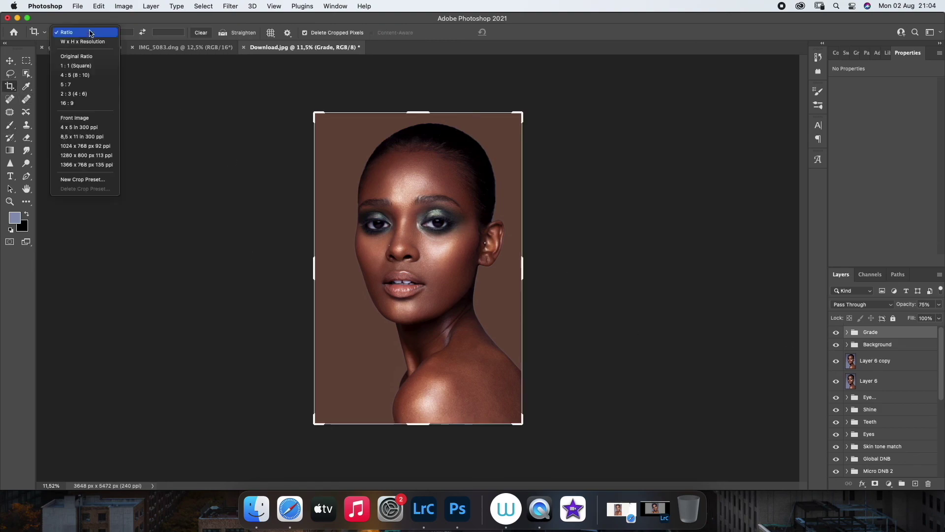
pyautogui.click(75, 75)
pyautogui.moveTo(386, 255); pyautogui.dragTo(412, 297)
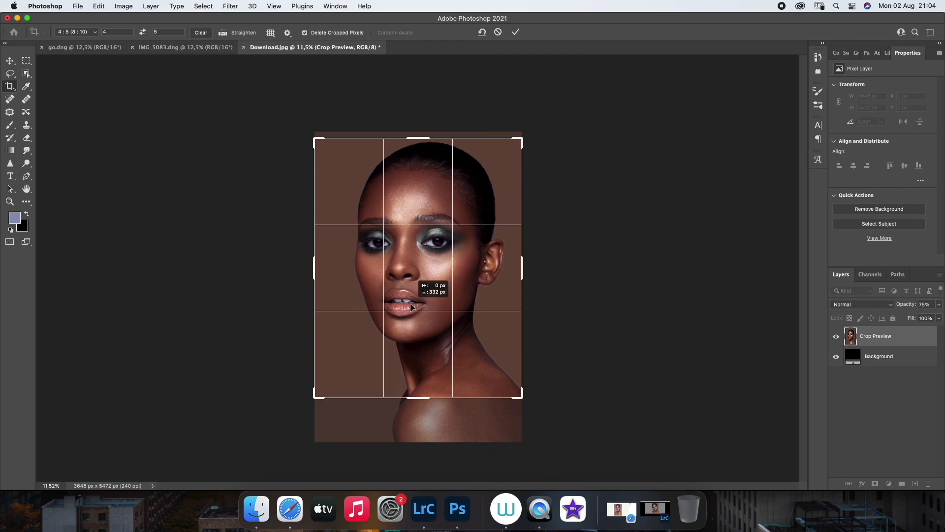
pyautogui.moveTo(417, 398)
pyautogui.mouseDown()
pyautogui.moveTo(417, 407)
pyautogui.moveTo(417, 390)
pyautogui.mouseUp()
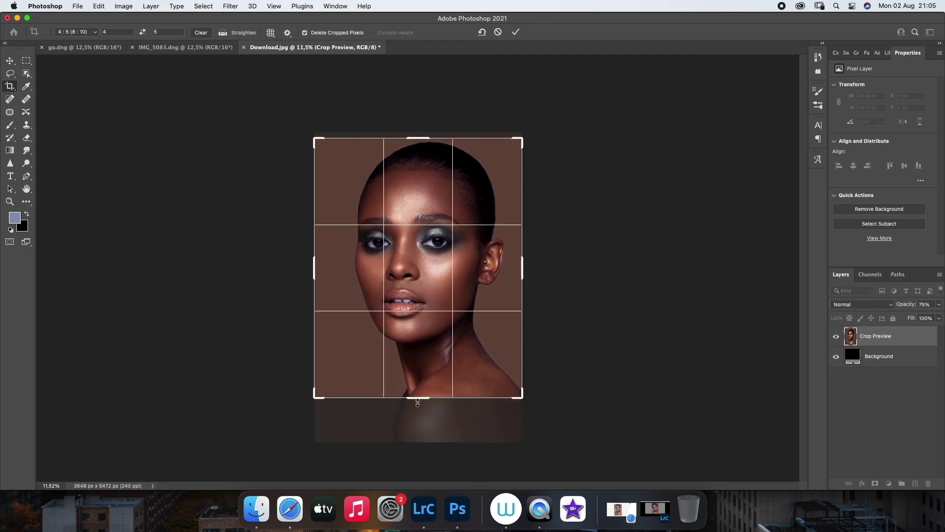
pyautogui.click(91, 32)
pyautogui.click(76, 36)
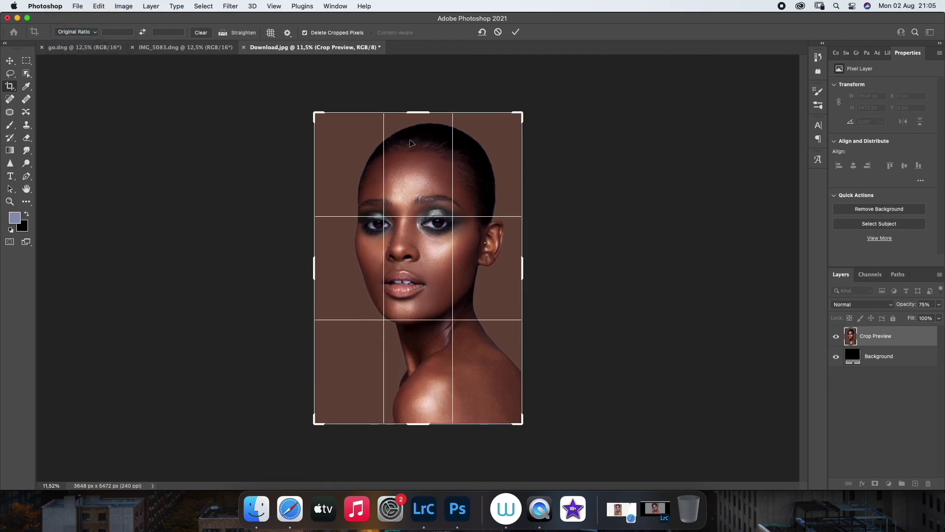
pyautogui.moveTo(426, 111); pyautogui.dragTo(425, 117)
pyautogui.click(435, 254)
pyautogui.moveTo(434, 253); pyautogui.dragTo(420, 294)
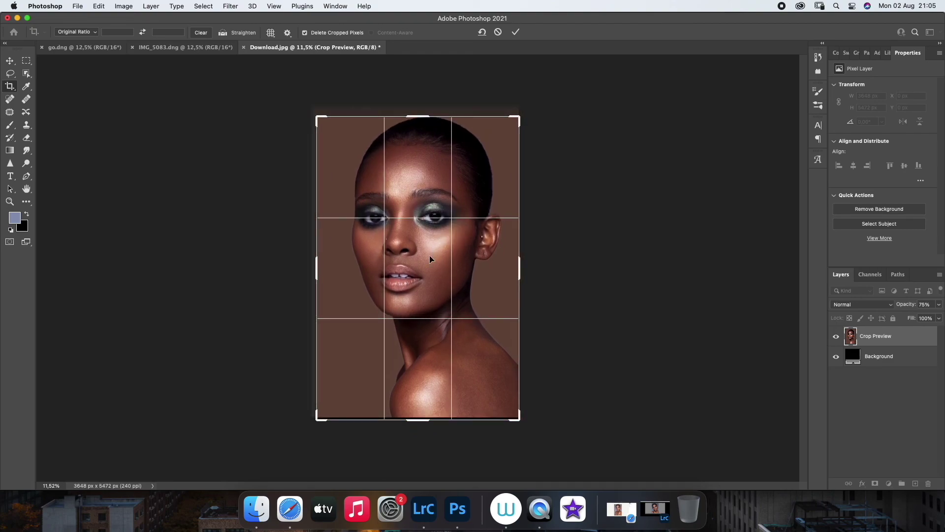
pyautogui.click(515, 32)
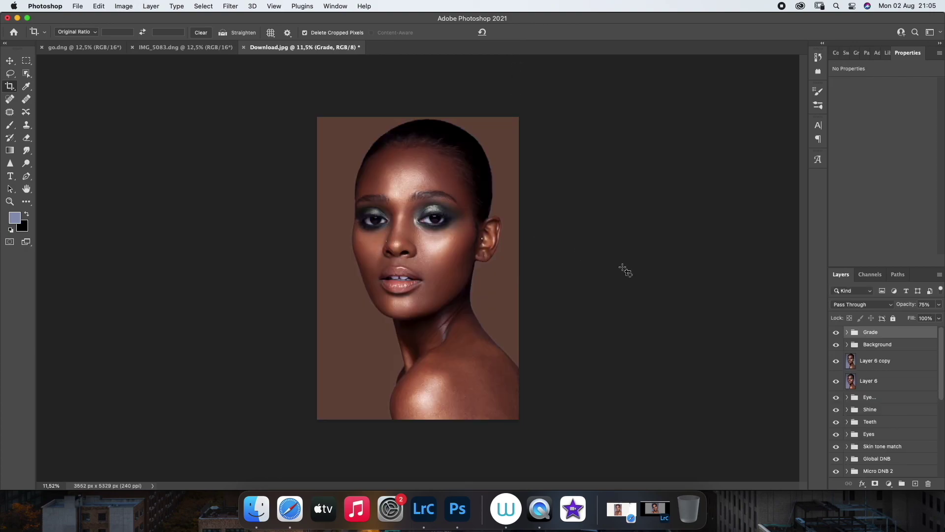
# Toggle Layer 1 solo visibility to compare the retouch before and after
pyautogui.scroll(-5, 869, 340)
pyautogui.scroll(-5, 850, 431)
pyautogui.click(836, 450)
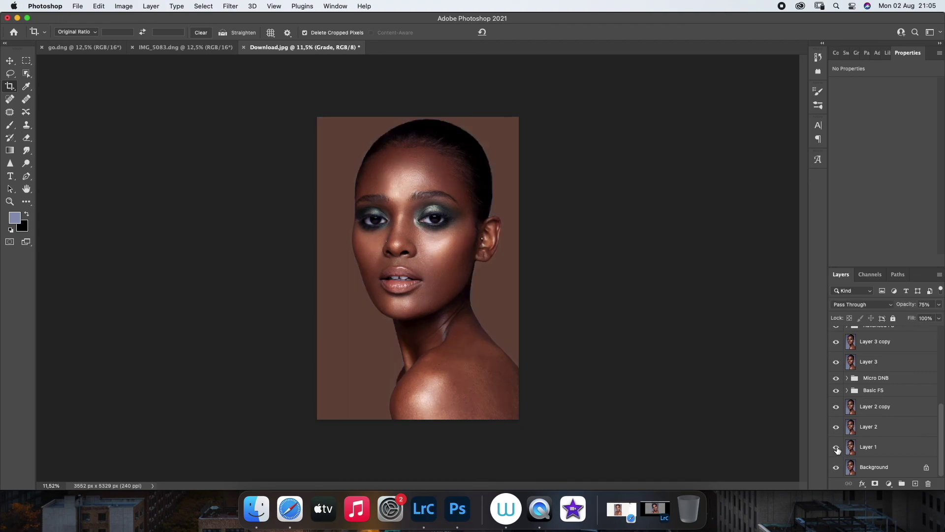
pyautogui.click(837, 449)
pyautogui.click(837, 448)
pyautogui.click(838, 447)
pyautogui.scroll(10, 896, 355)
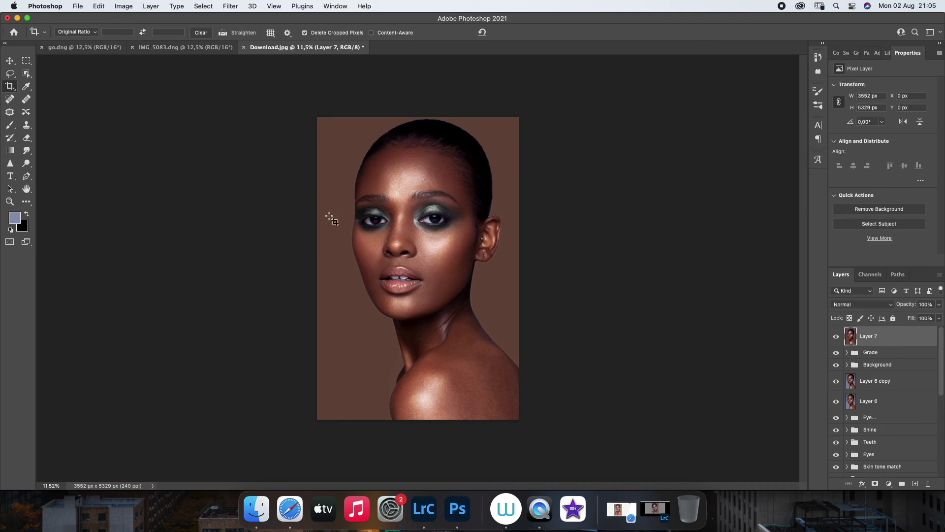
# Apply a 0,2-pixel High Pass filter to Layer 7 and set it to Linear Light
pyautogui.click(231, 6)
pyautogui.moveTo(236, 212)
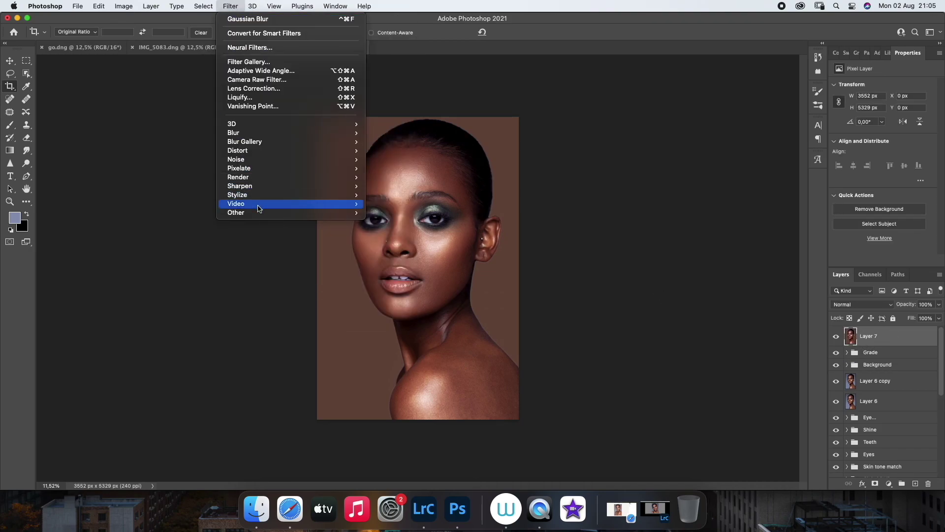
pyautogui.click(396, 222)
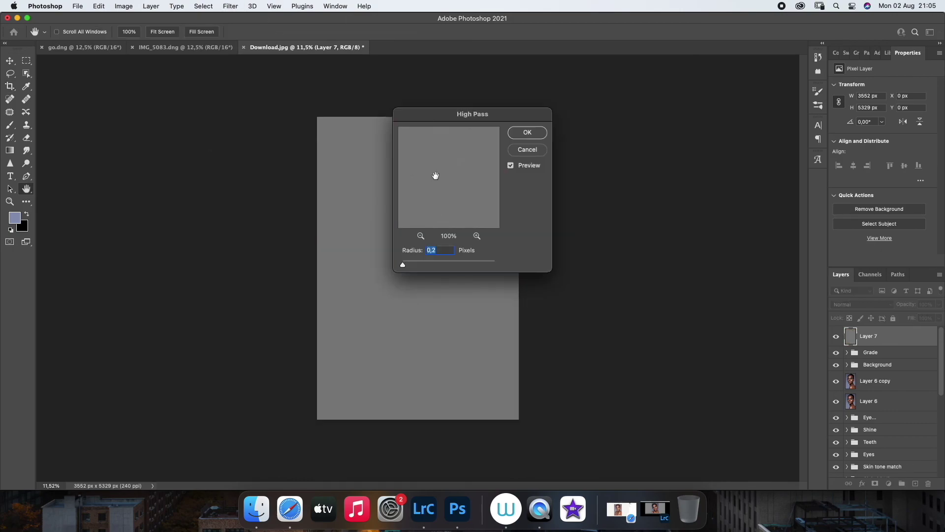
pyautogui.click(421, 237)
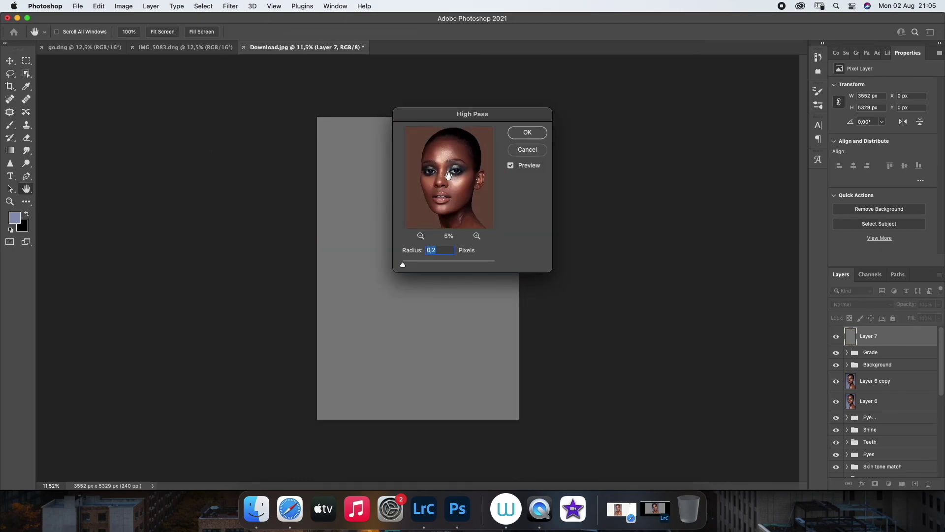
pyautogui.click(534, 133)
pyautogui.press('c')
pyautogui.click(861, 304)
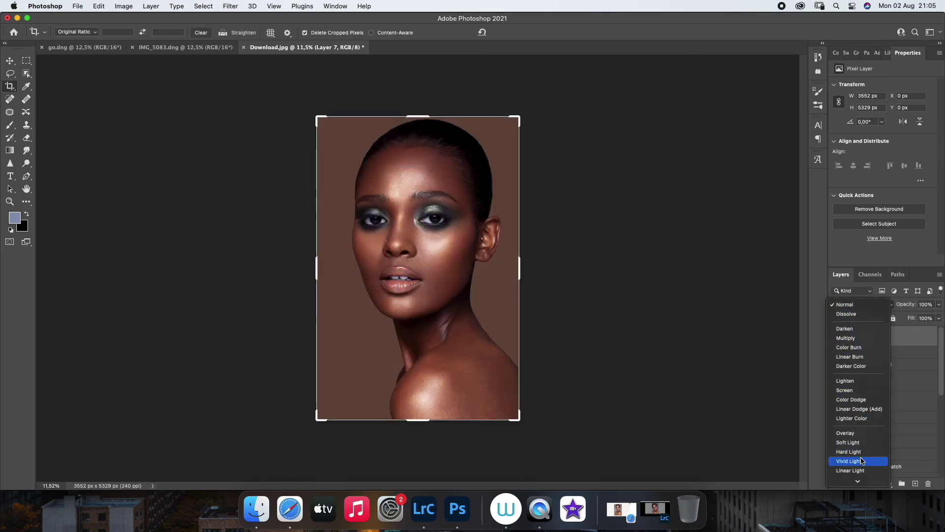
pyautogui.click(854, 470)
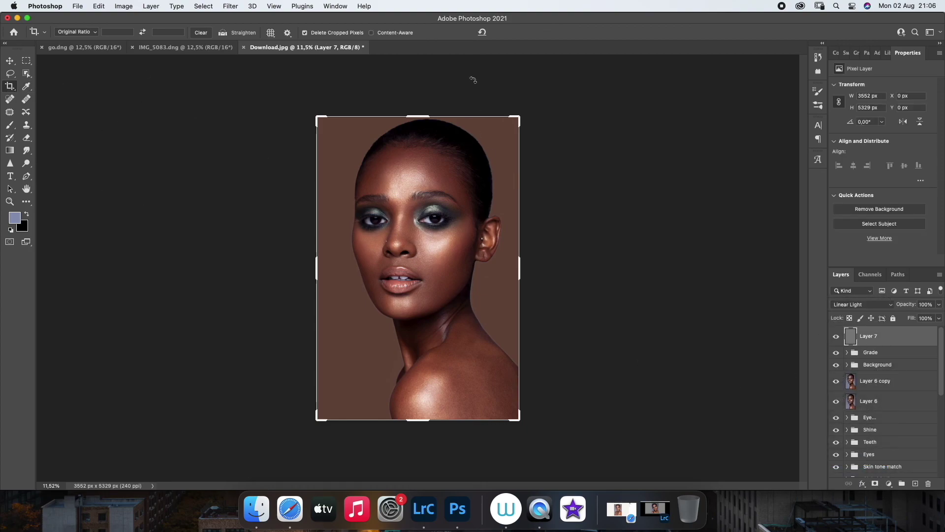
pyautogui.press('b')
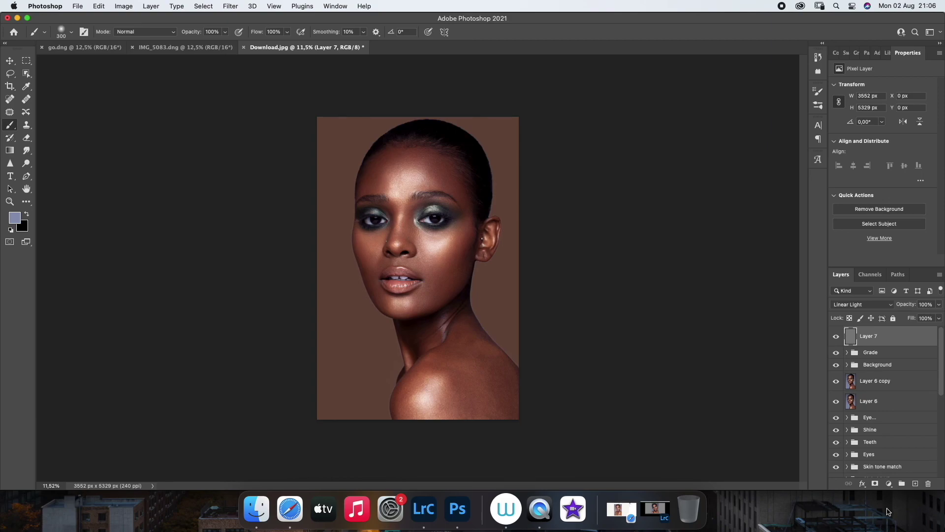
# Add a layer mask to Layer 7 and paint the sharpening off the lips with a 200 px brush
pyautogui.click(875, 483)
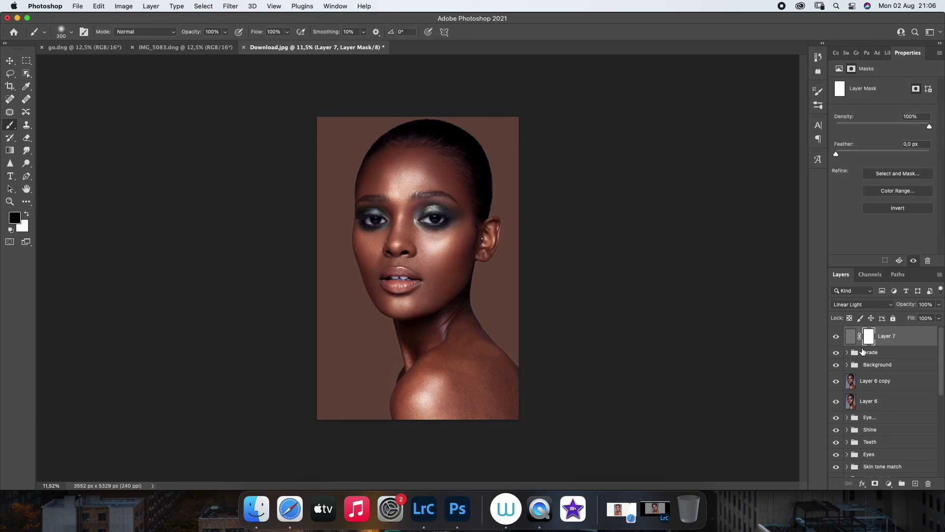
pyautogui.press('[')
pyautogui.press('[')
pyautogui.press(']')
pyautogui.press('[')
pyautogui.press('[')
pyautogui.moveTo(405, 277); pyautogui.dragTo(396, 277)
# Compare the finished retouch against the original Layer 1 by toggling its solo view
pyautogui.scroll(-5, 883, 446)
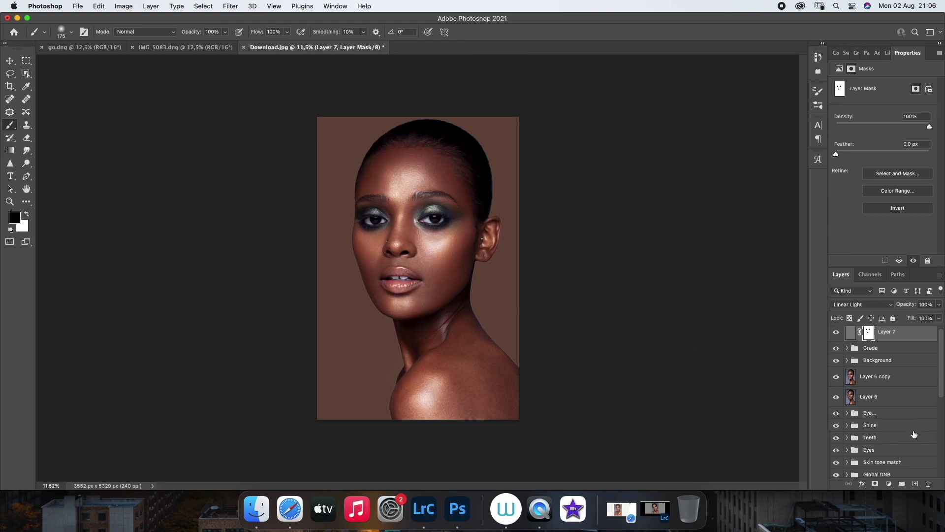
pyautogui.scroll(-5, 905, 438)
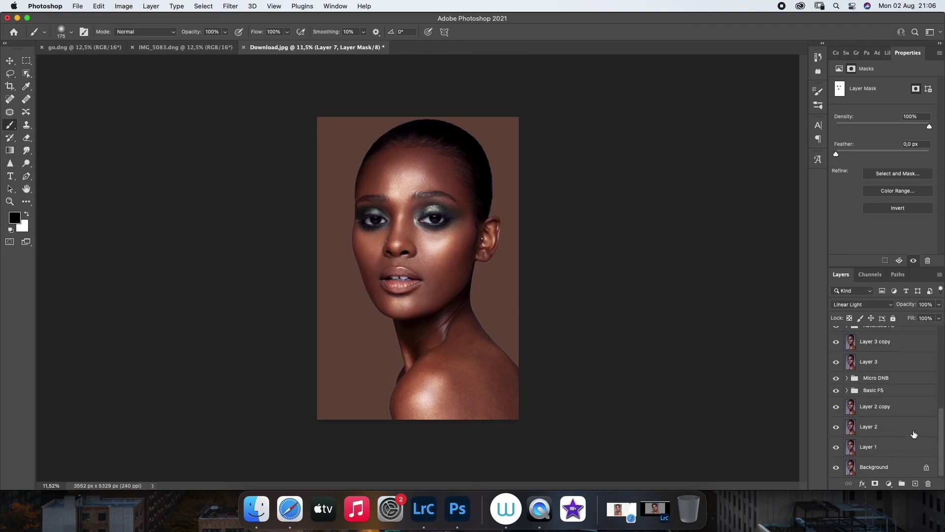
pyautogui.keyDown('alt'); pyautogui.click(836, 447); pyautogui.keyUp('alt')
pyautogui.keyDown('alt'); pyautogui.click(836, 448); pyautogui.keyUp('alt')
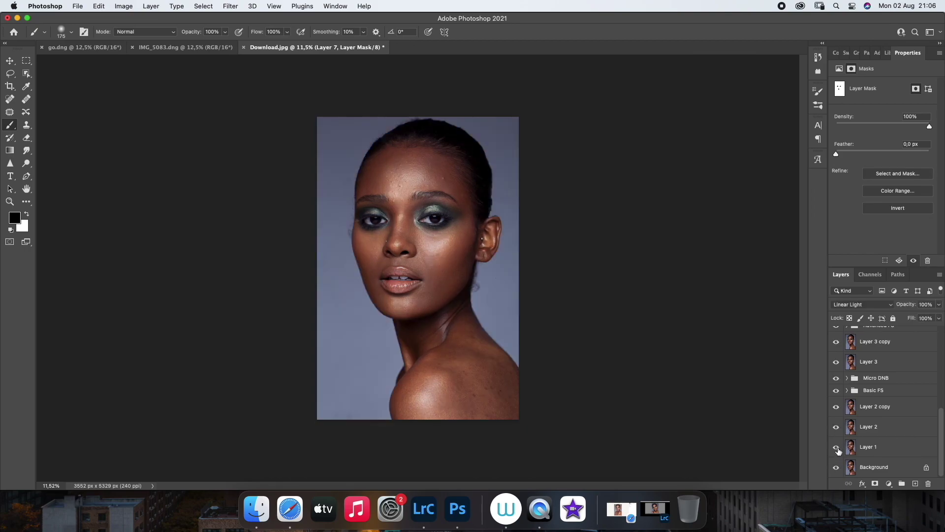
pyautogui.keyDown('alt'); pyautogui.click(838, 448); pyautogui.keyUp('alt')
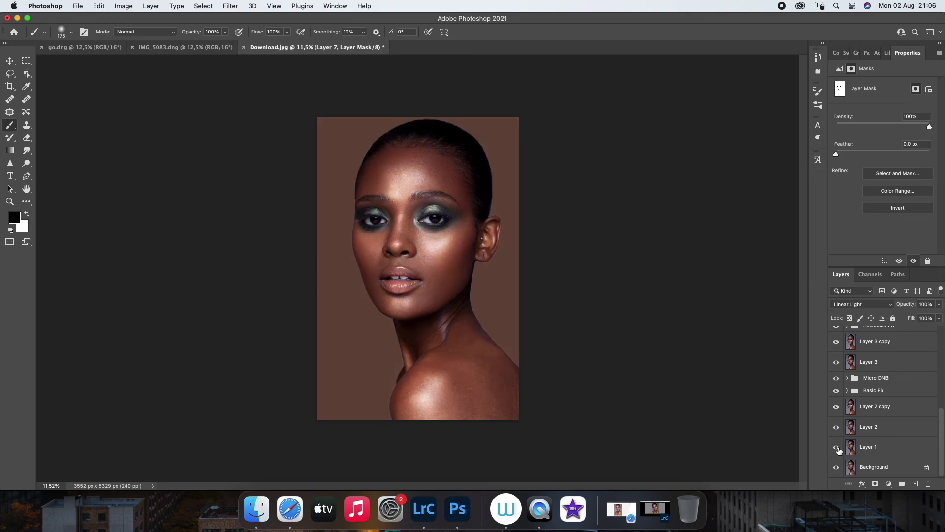
pyautogui.keyDown('alt'); pyautogui.click(838, 448); pyautogui.keyUp('alt')
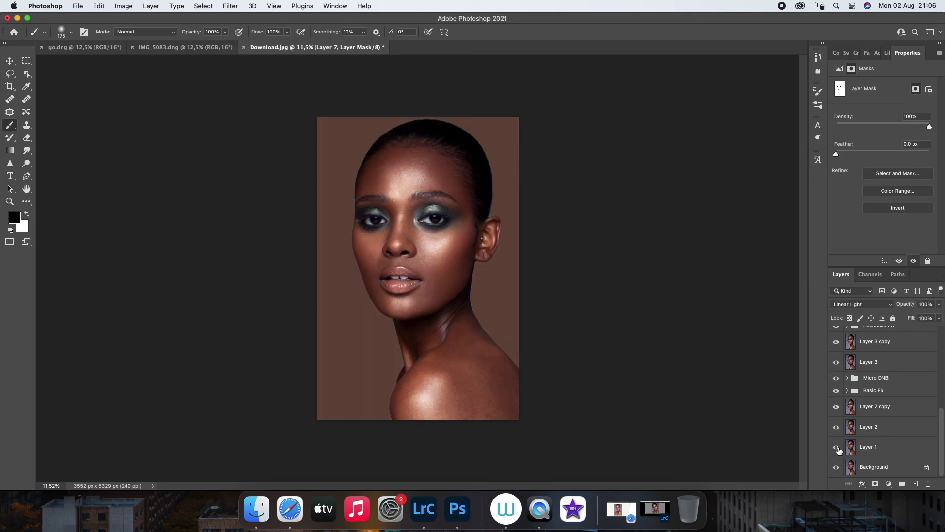